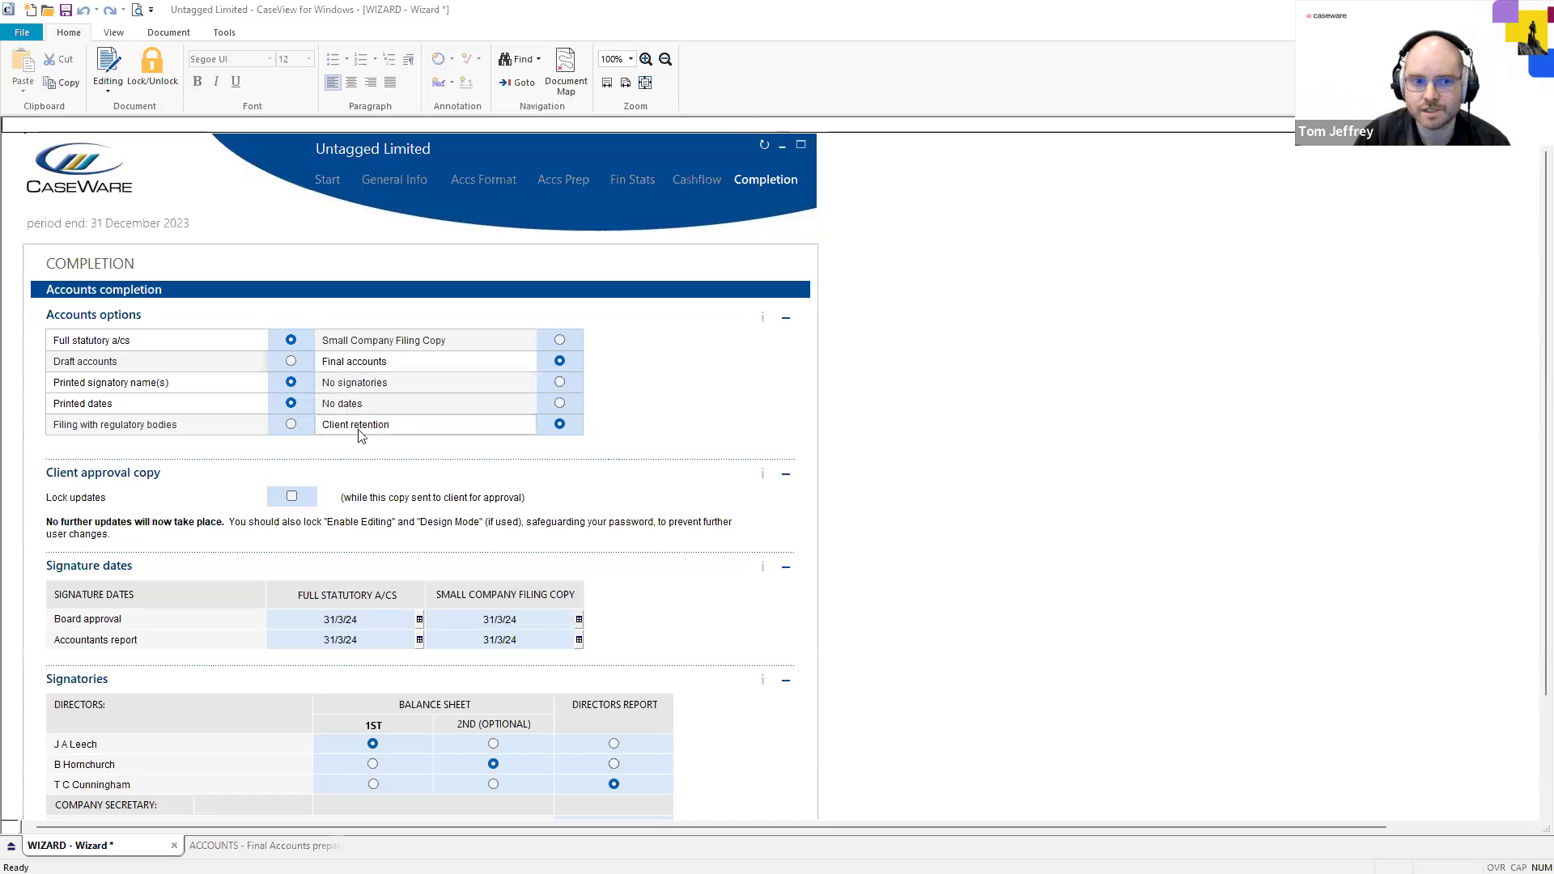
Review the accounts options, client approval copy, signature dates and signatories on the wizard's Completion page
scroll(376, 420, "down", 1)
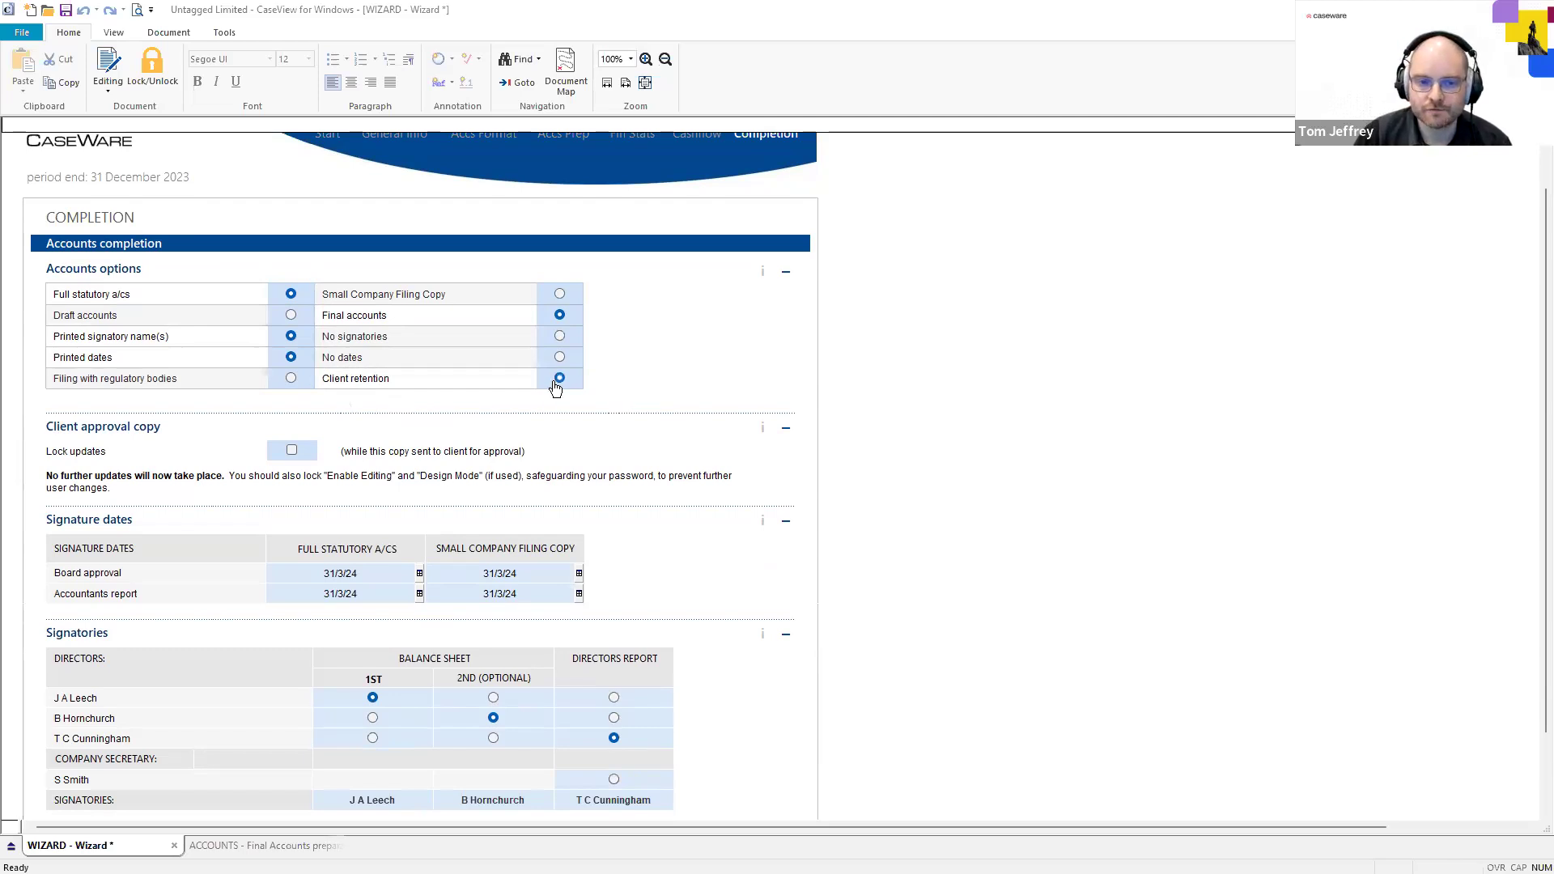
scroll(556, 380, "down", 1)
scroll(556, 380, "down", 1)
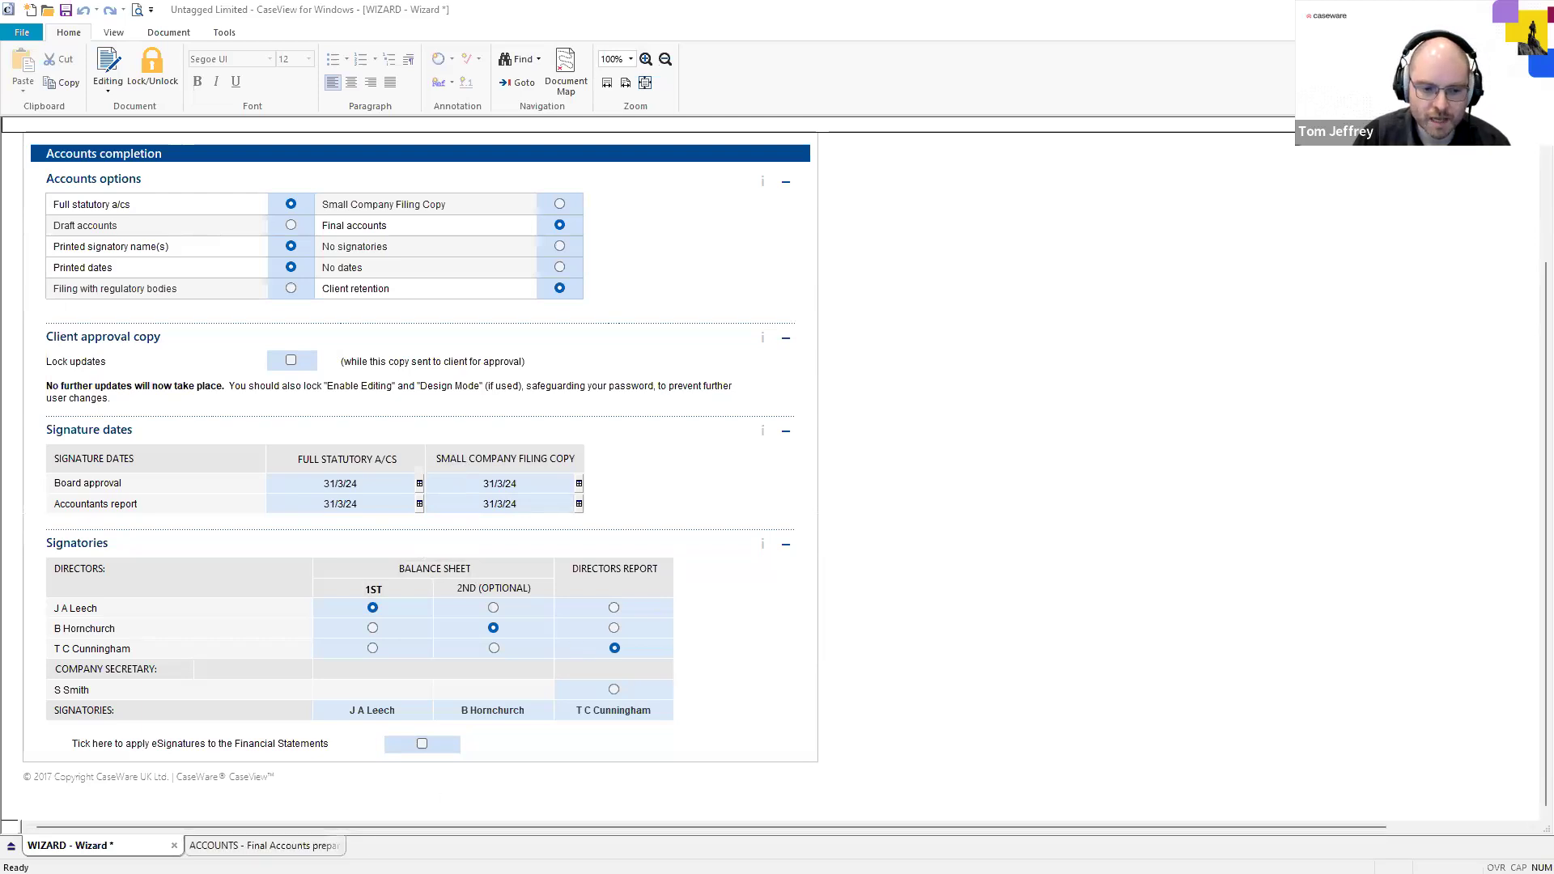
Switch to the Final Accounts document and select the 2023-UK-FRS-102 taxonomy for XBRL tagging
left_click(261, 845)
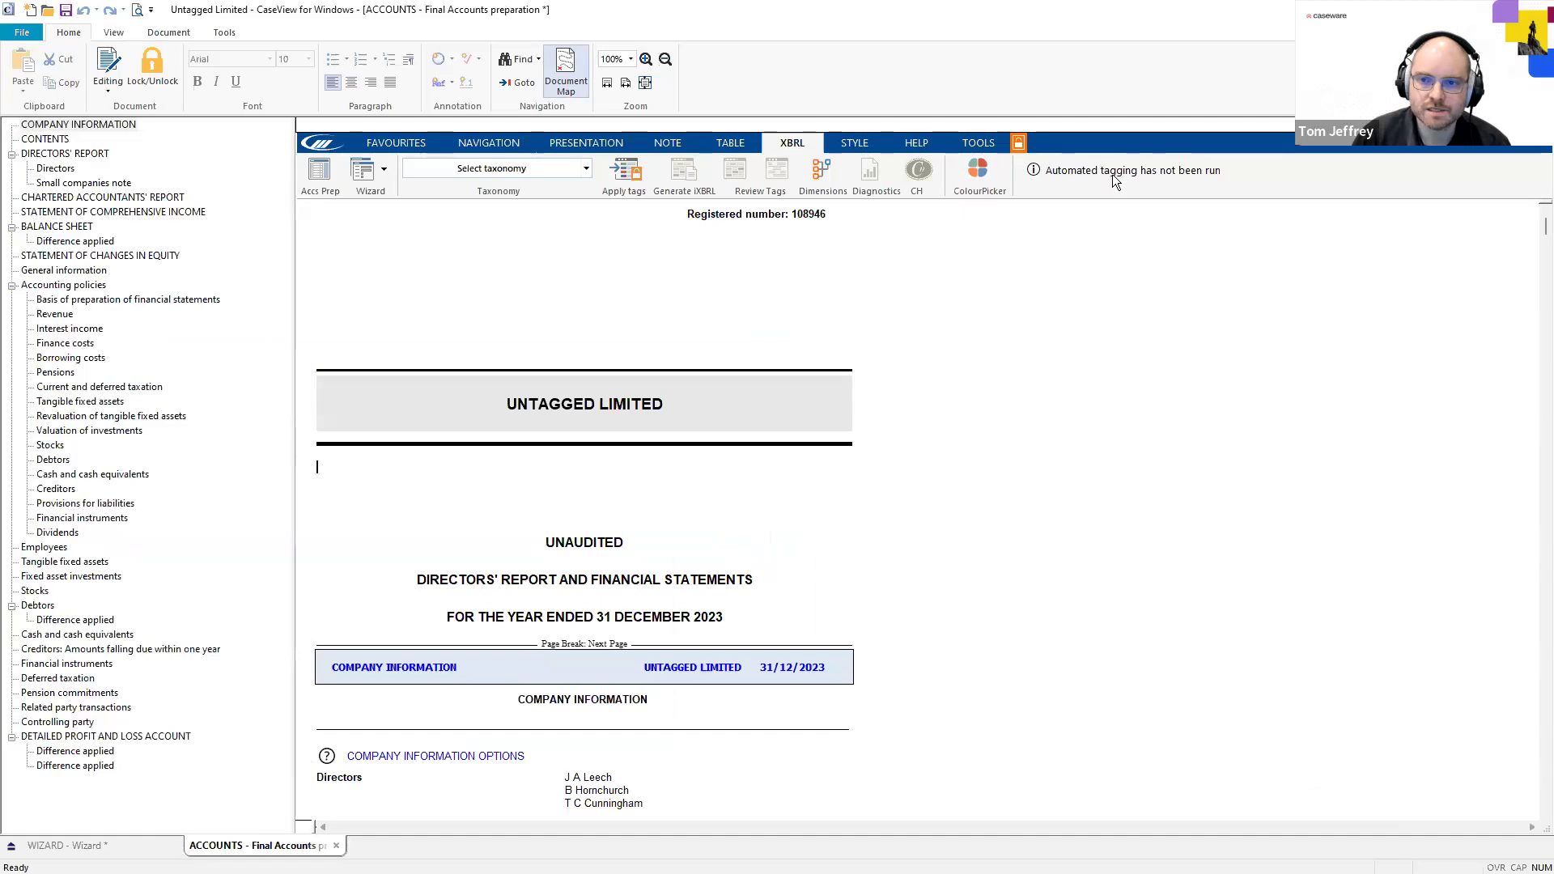
mouse_move(1016, 145)
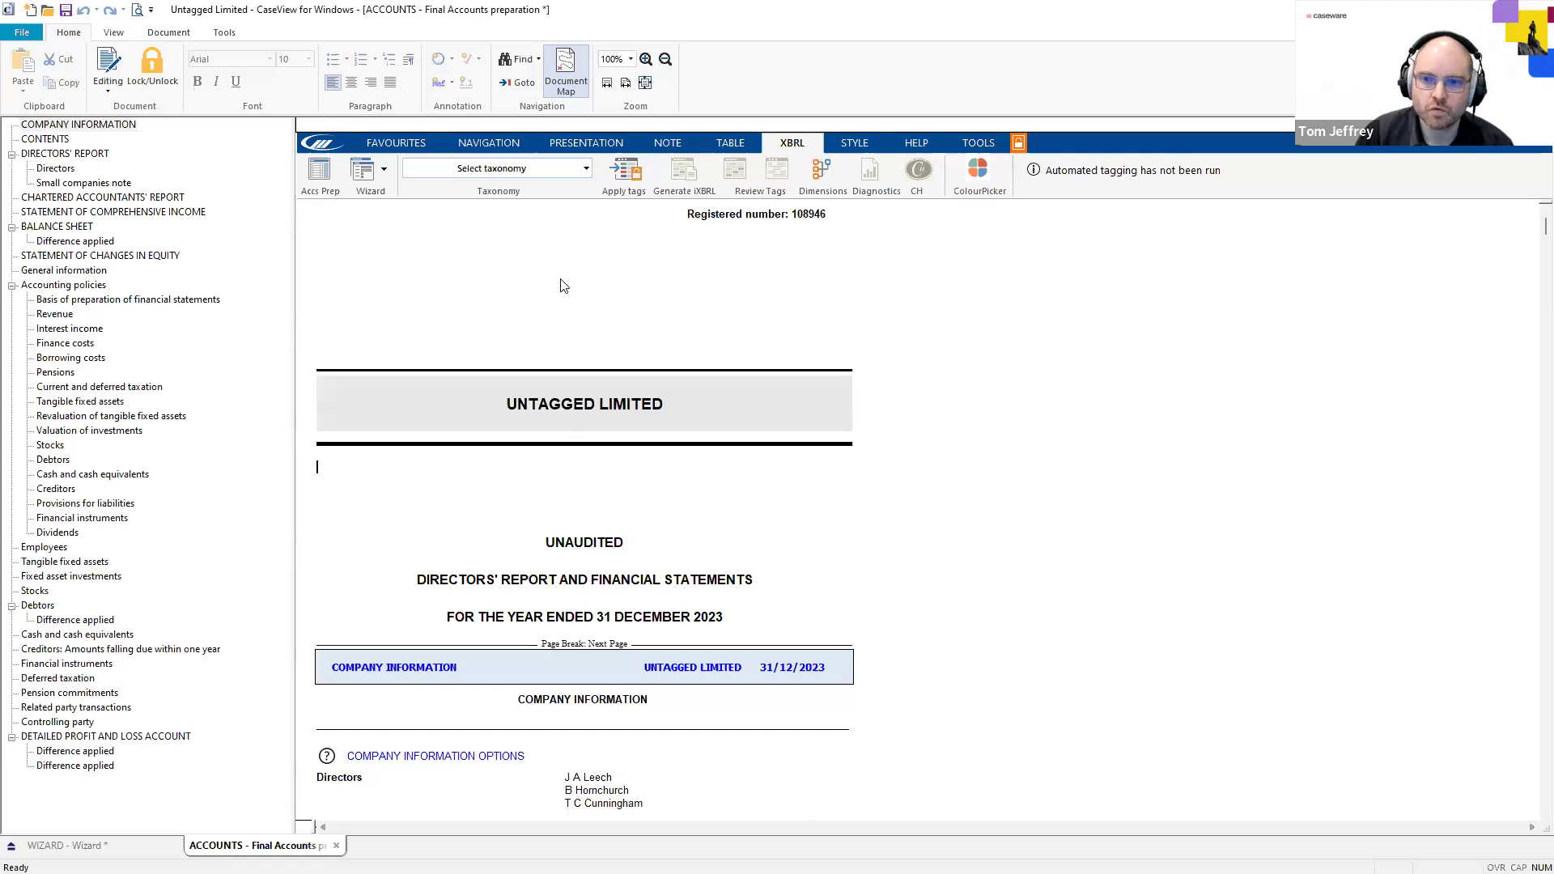
left_click(585, 171)
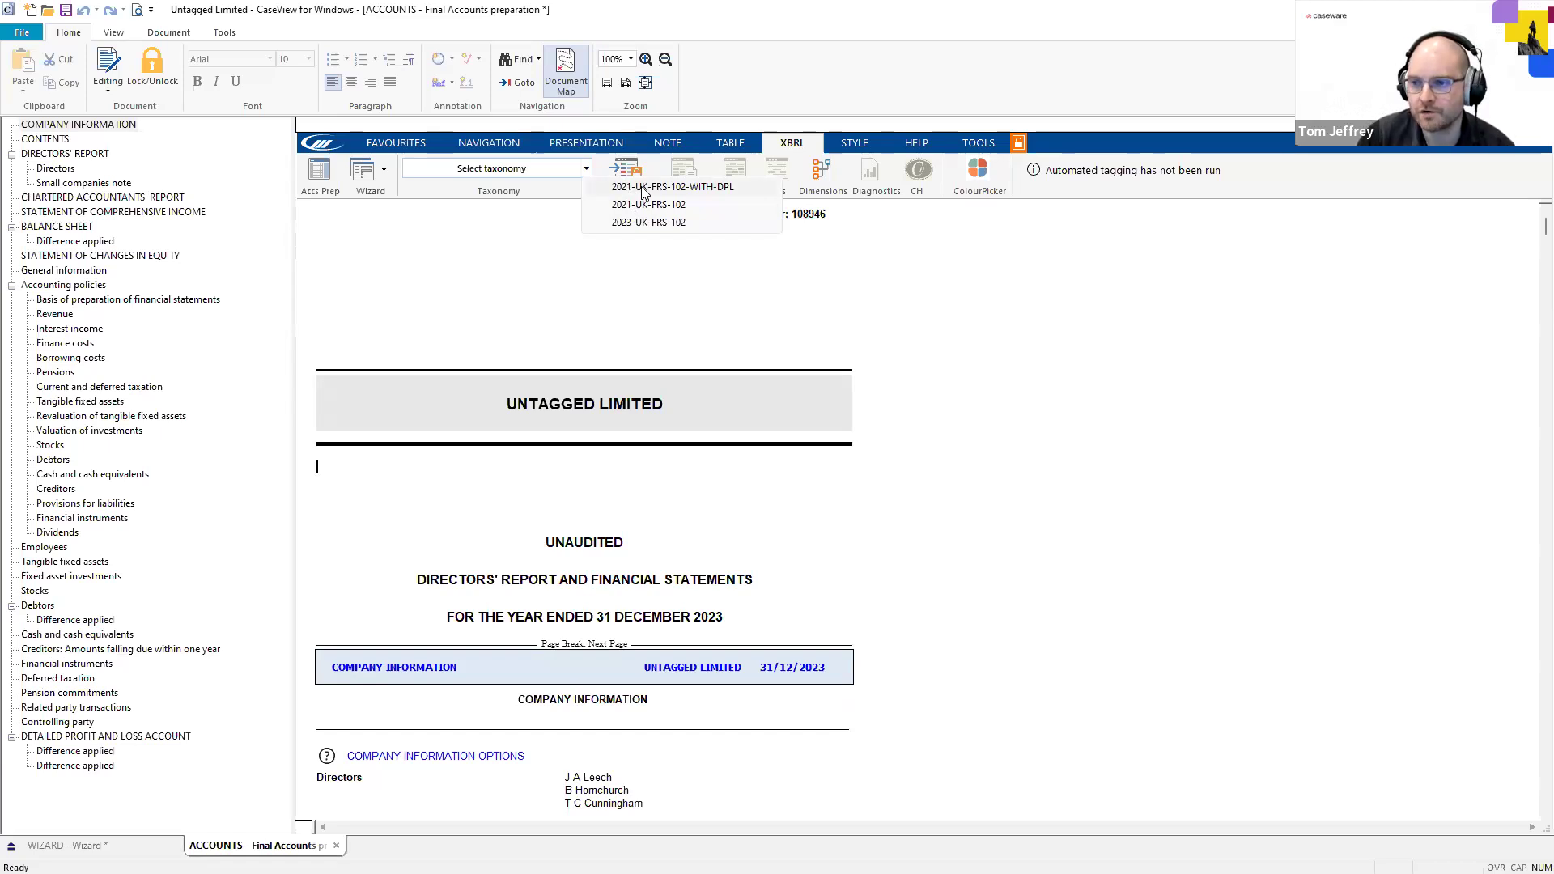
left_click(671, 223)
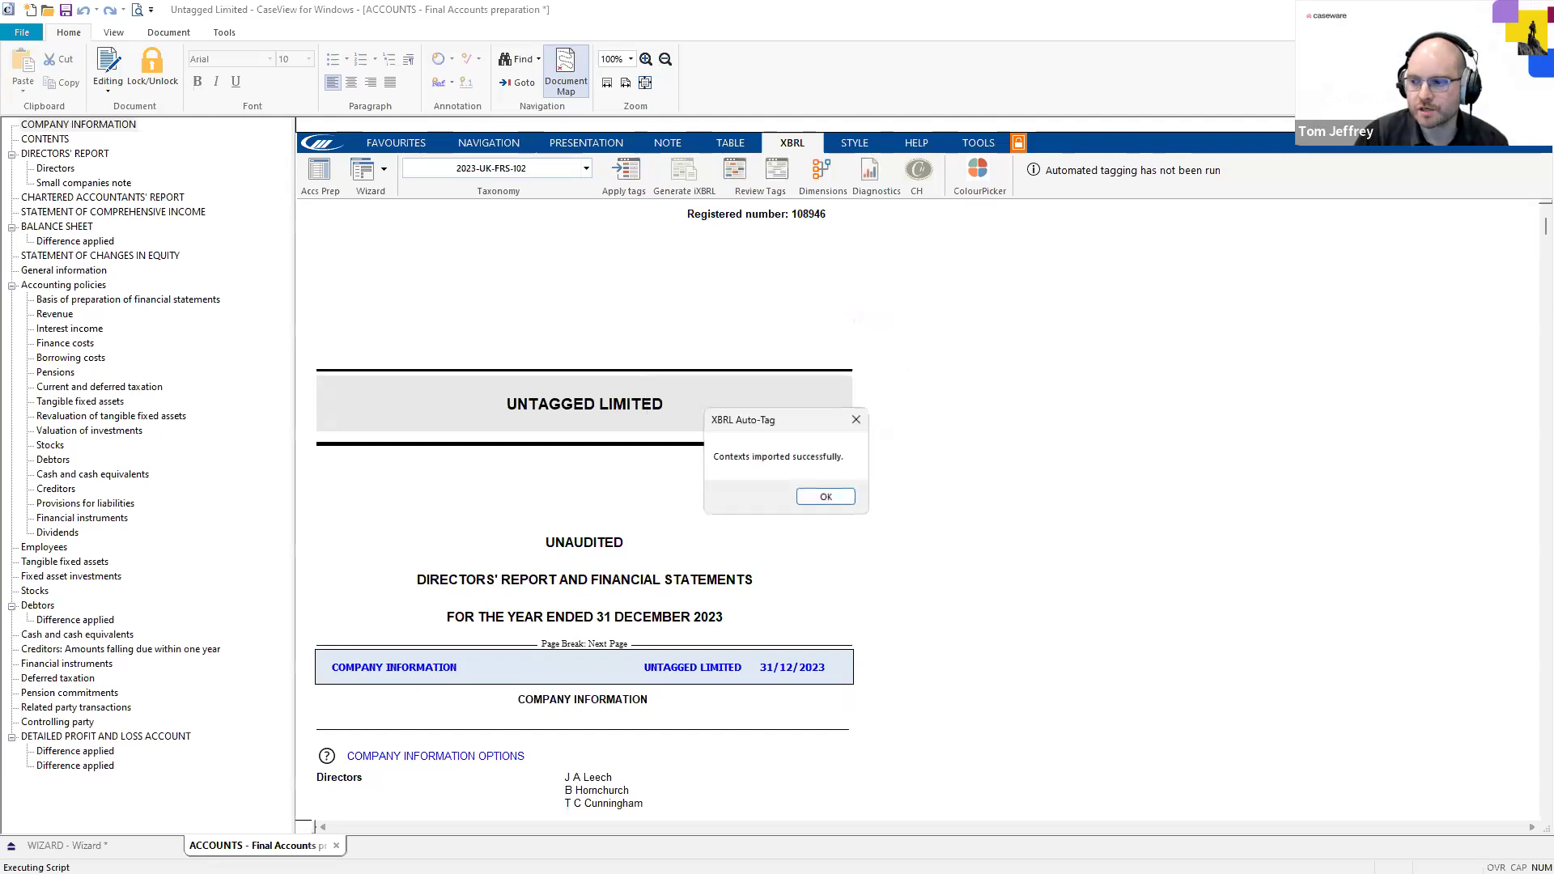
left_click(831, 497)
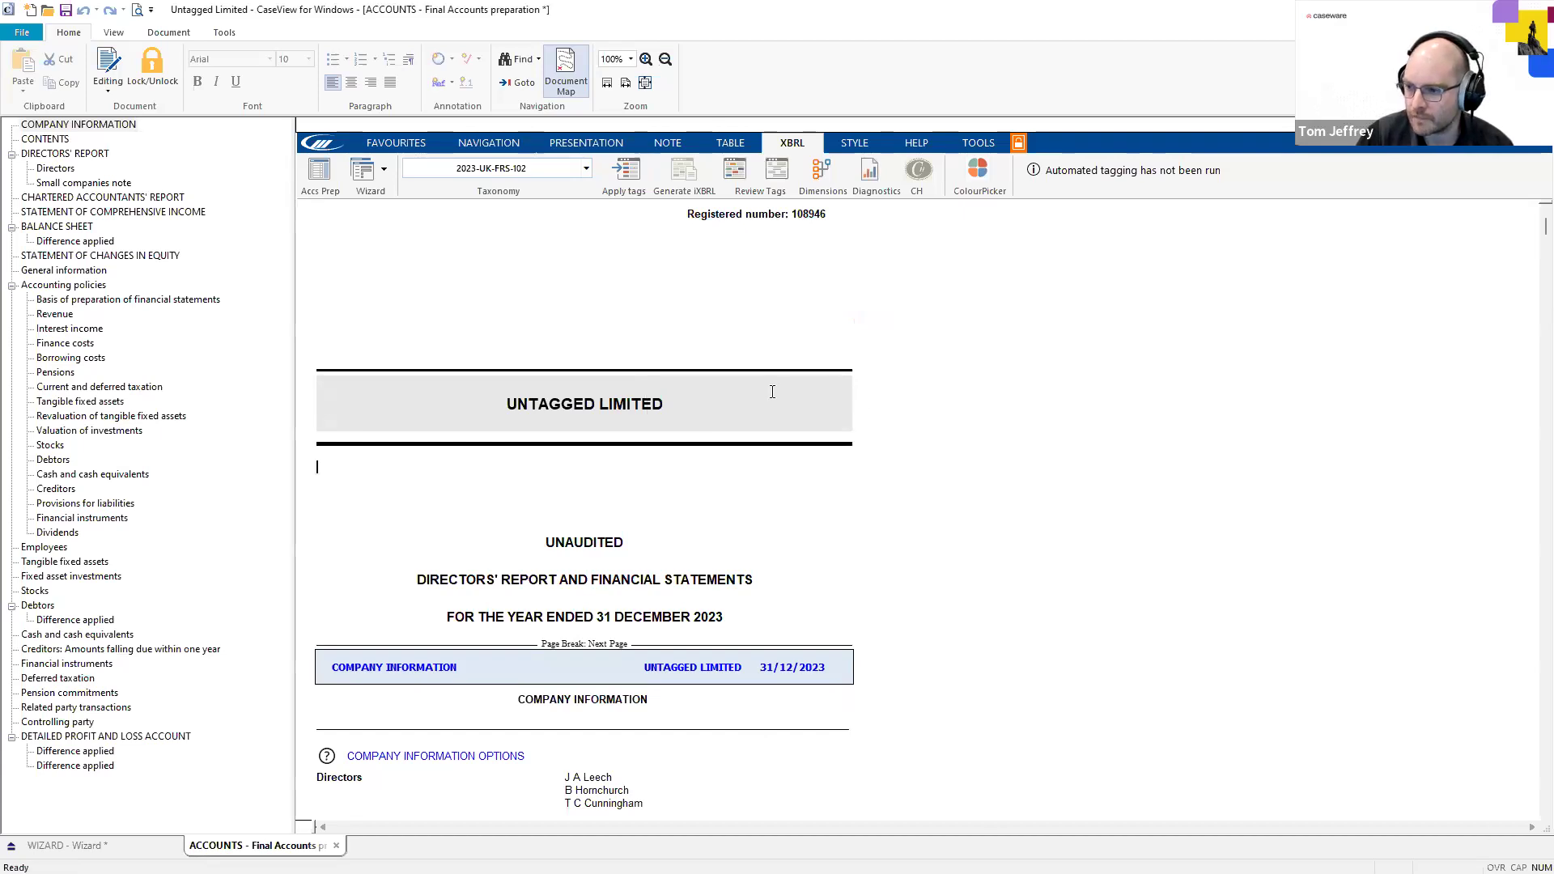
Apply the XBRL tags automatically to the whole accounts document
left_click(638, 182)
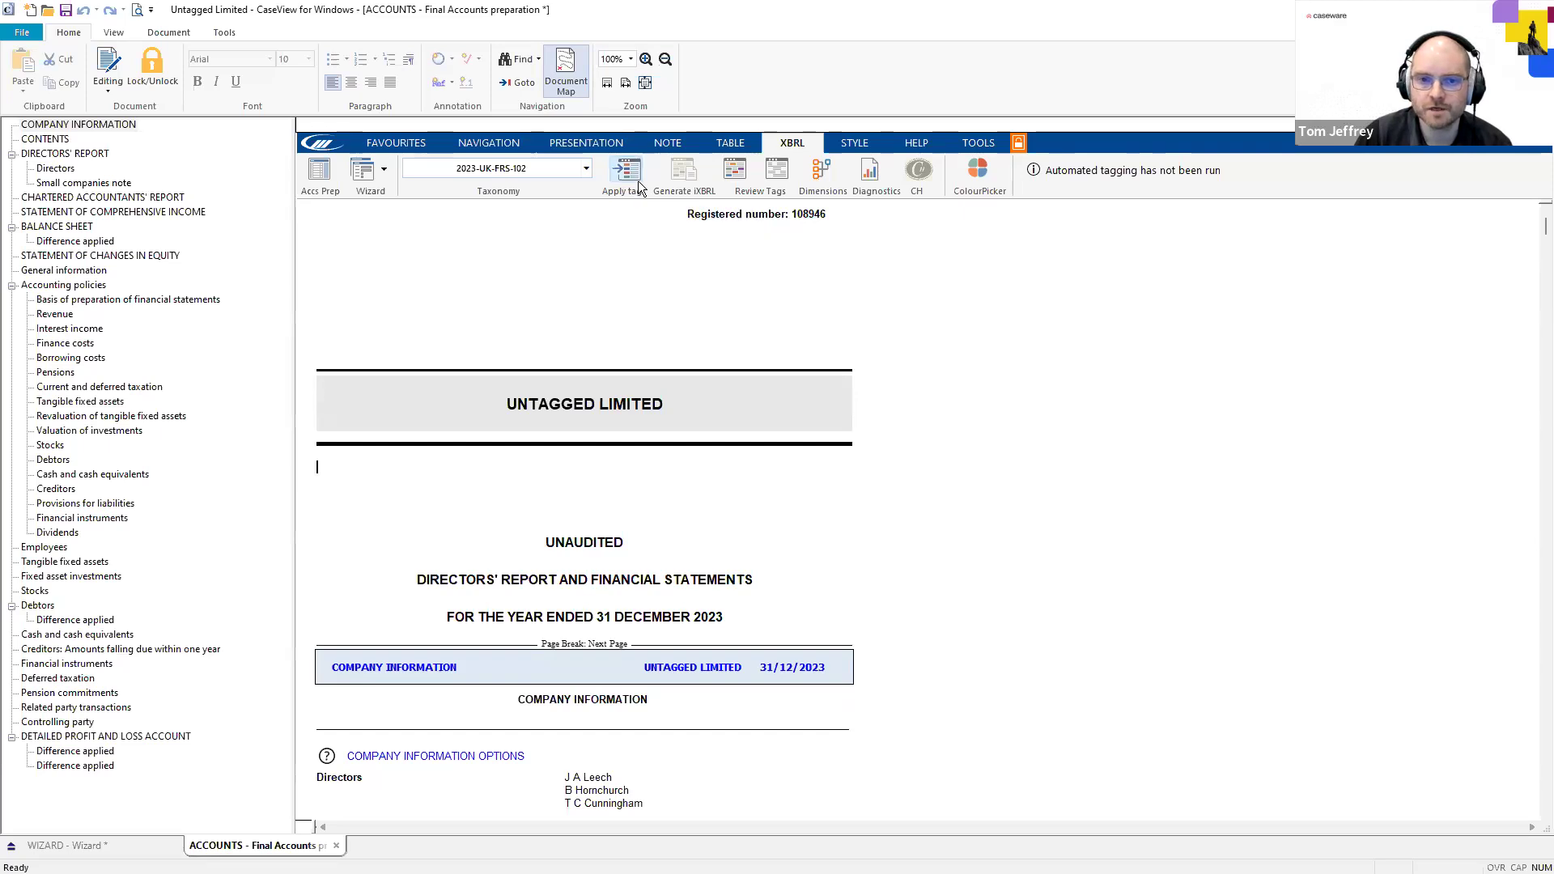
left_click(799, 497)
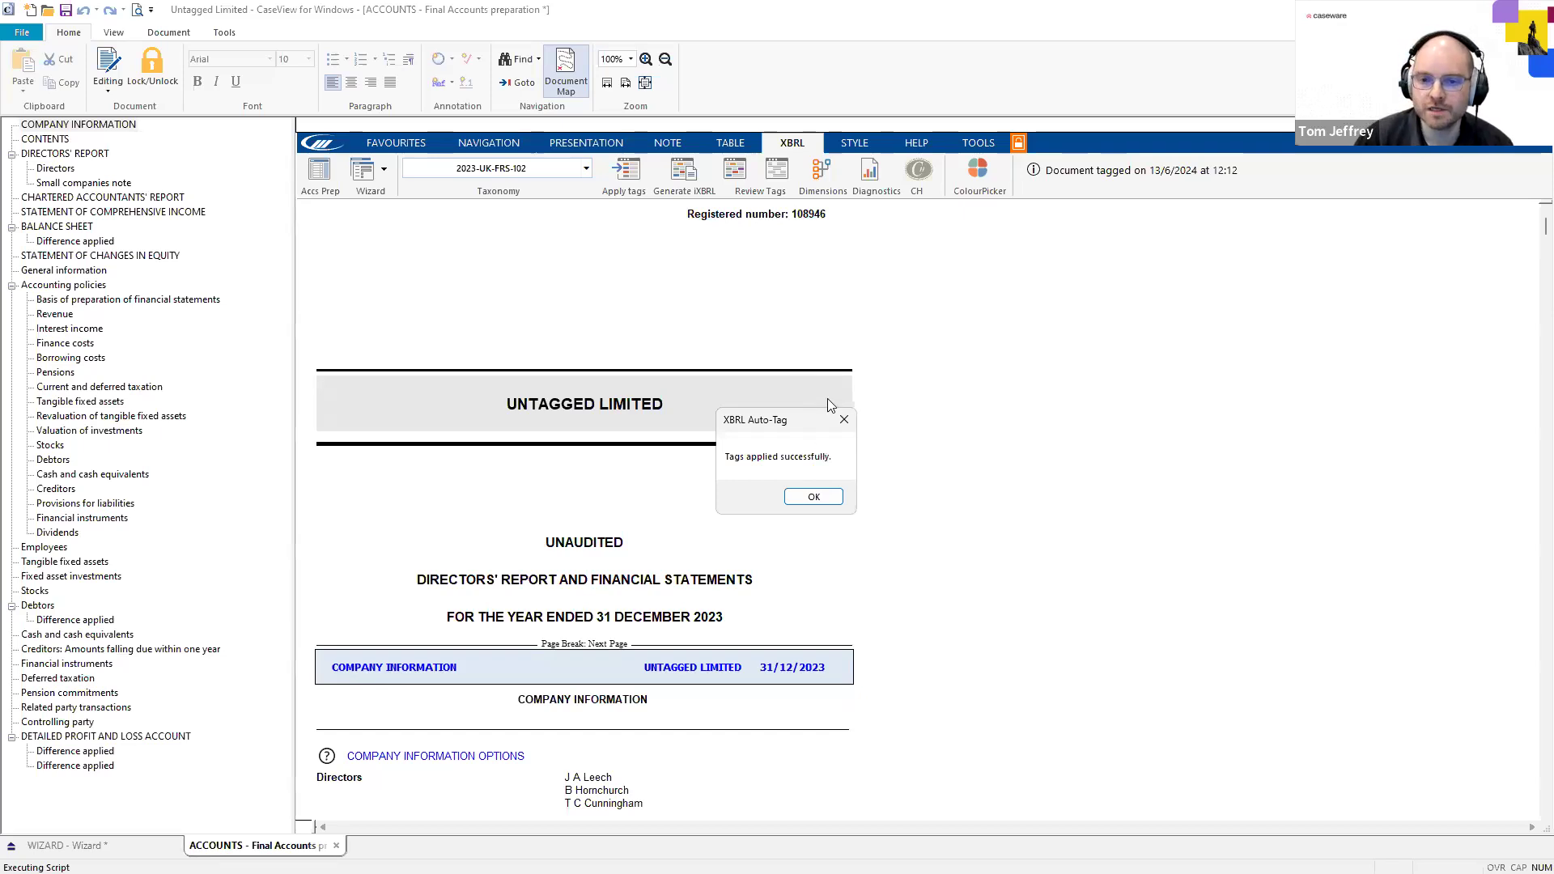
left_click(828, 503)
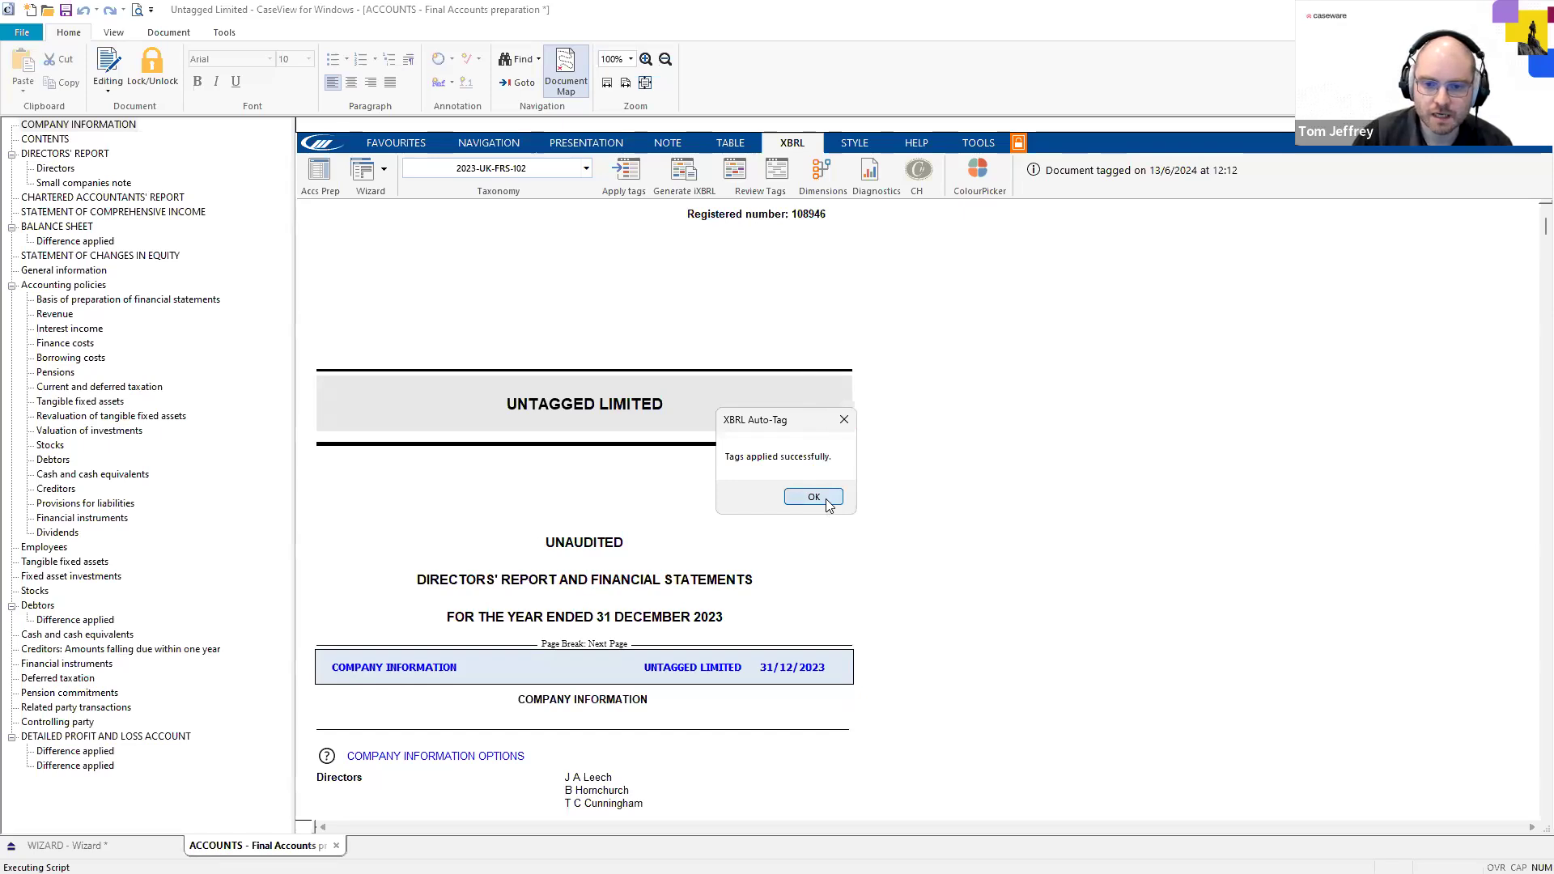
left_click(827, 500)
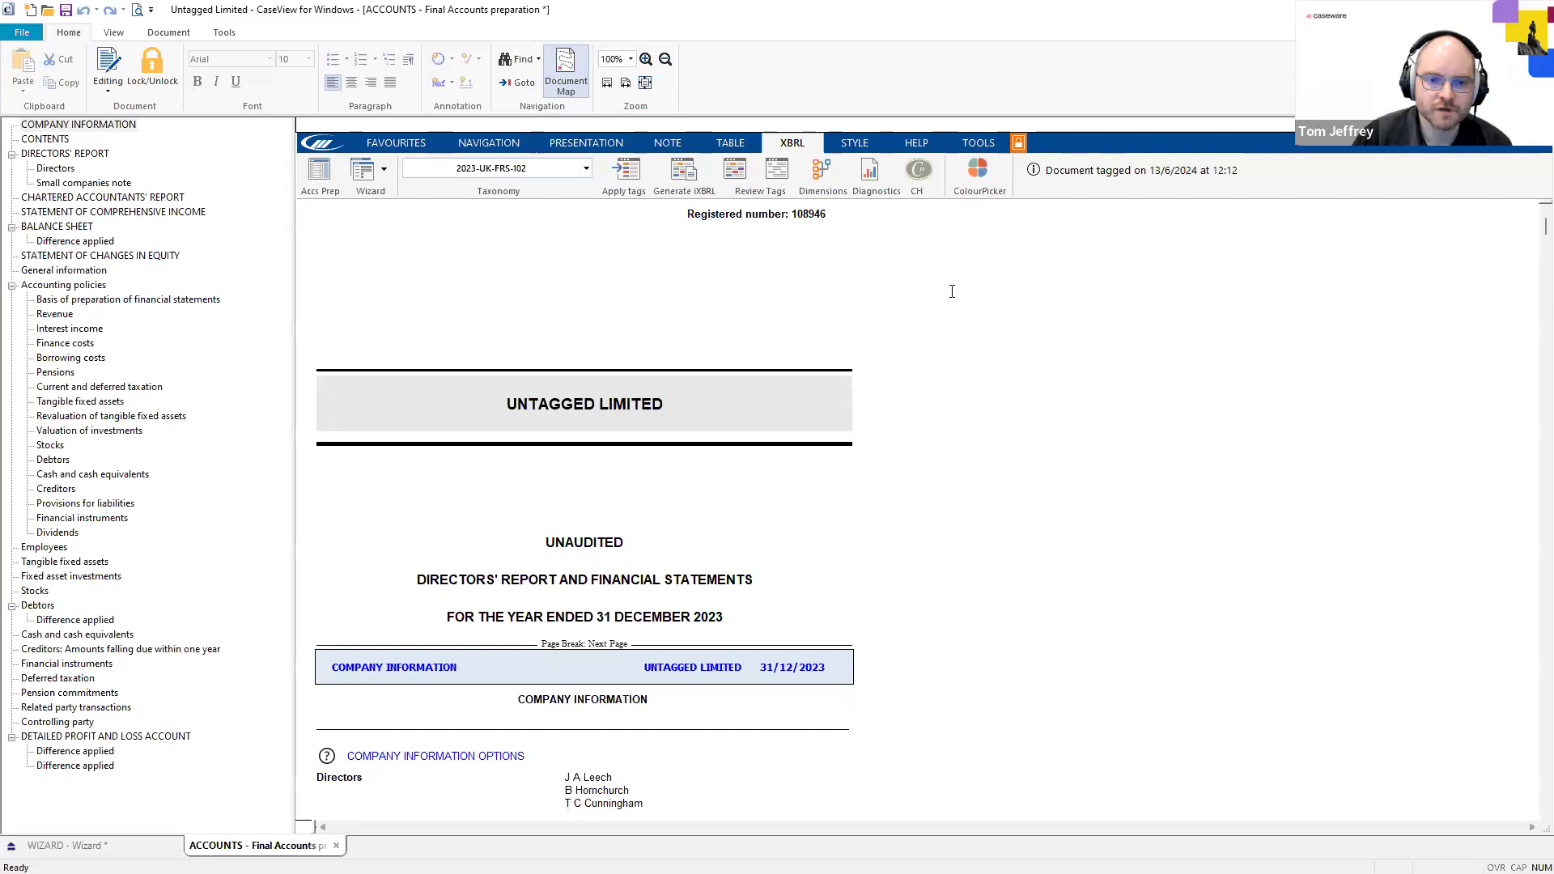
Highlight the tagged items, check them from the cover page through to the balance sheet, and remove the highlighting
left_click(733, 174)
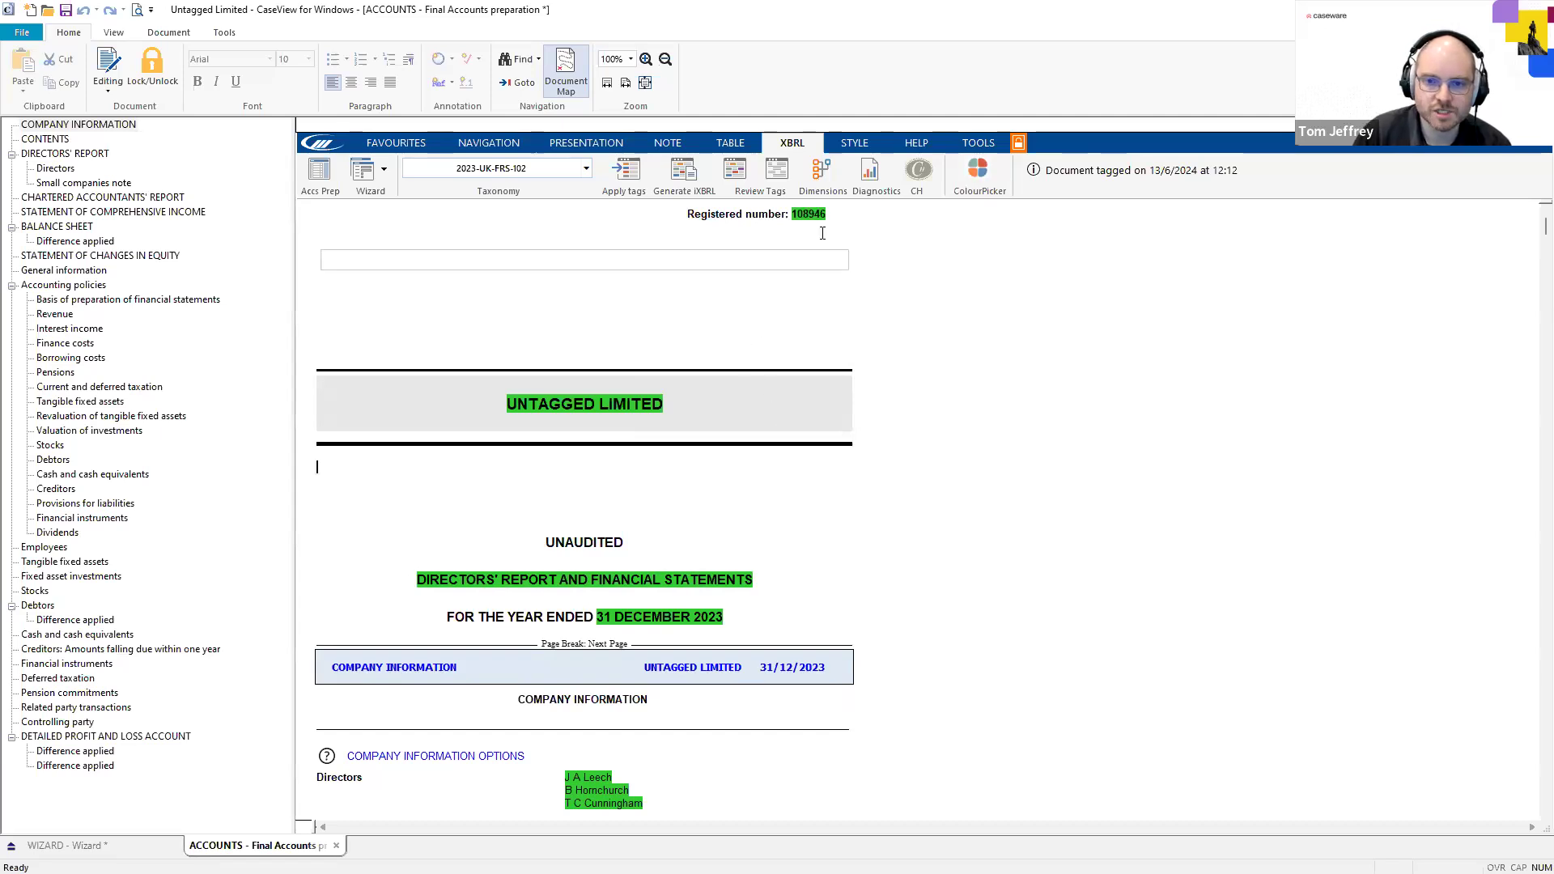
left_click(658, 414)
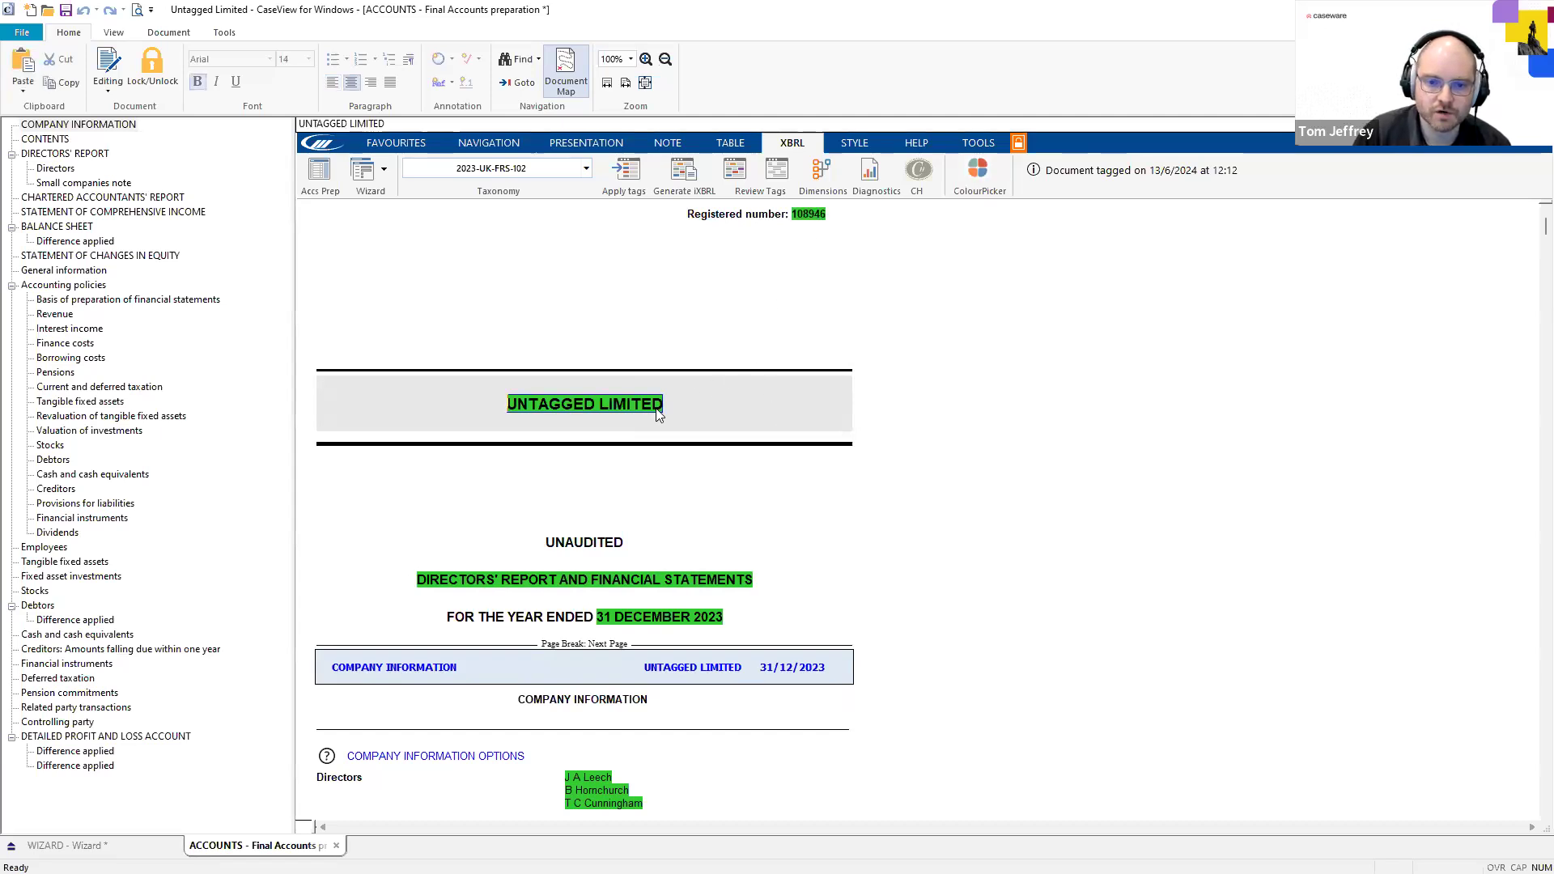
scroll(628, 527, "down", 3)
scroll(623, 530, "down", 5)
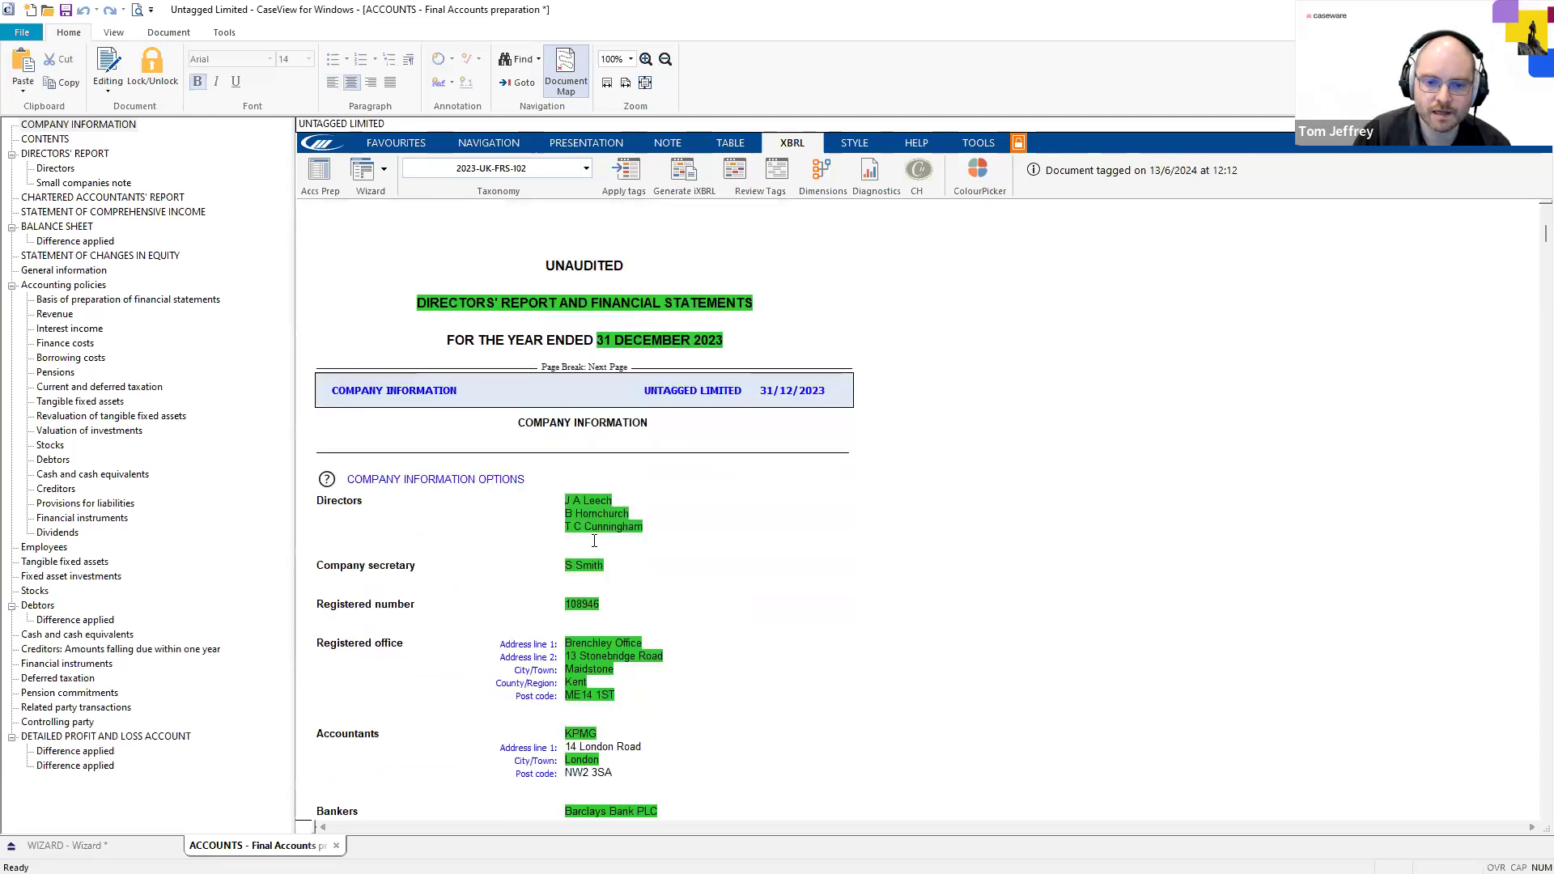
scroll(612, 527, "down", 20)
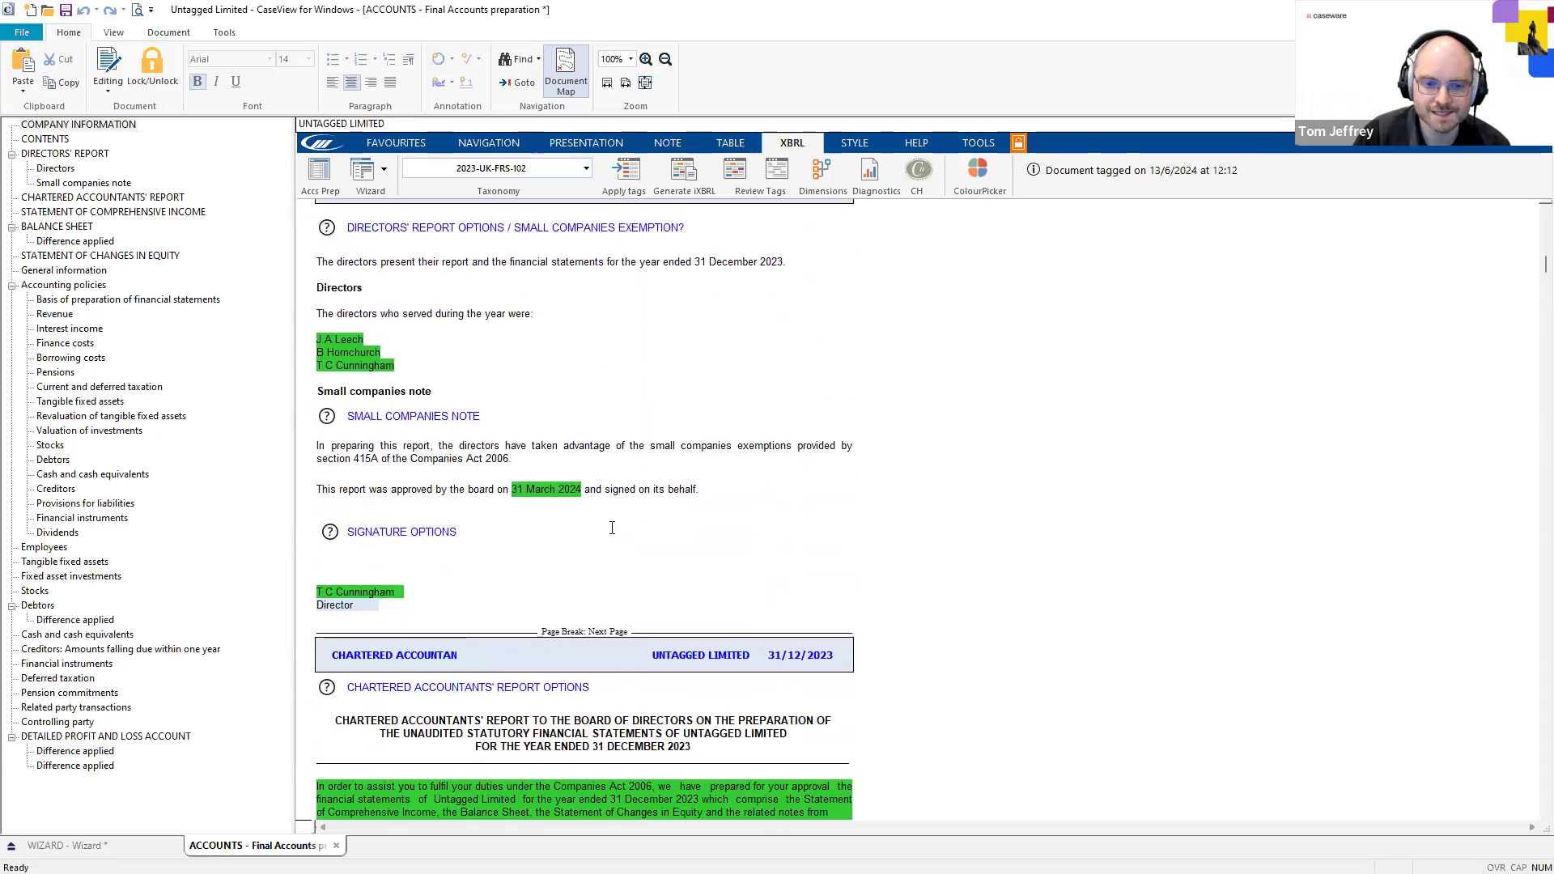
scroll(649, 475, "down", 15)
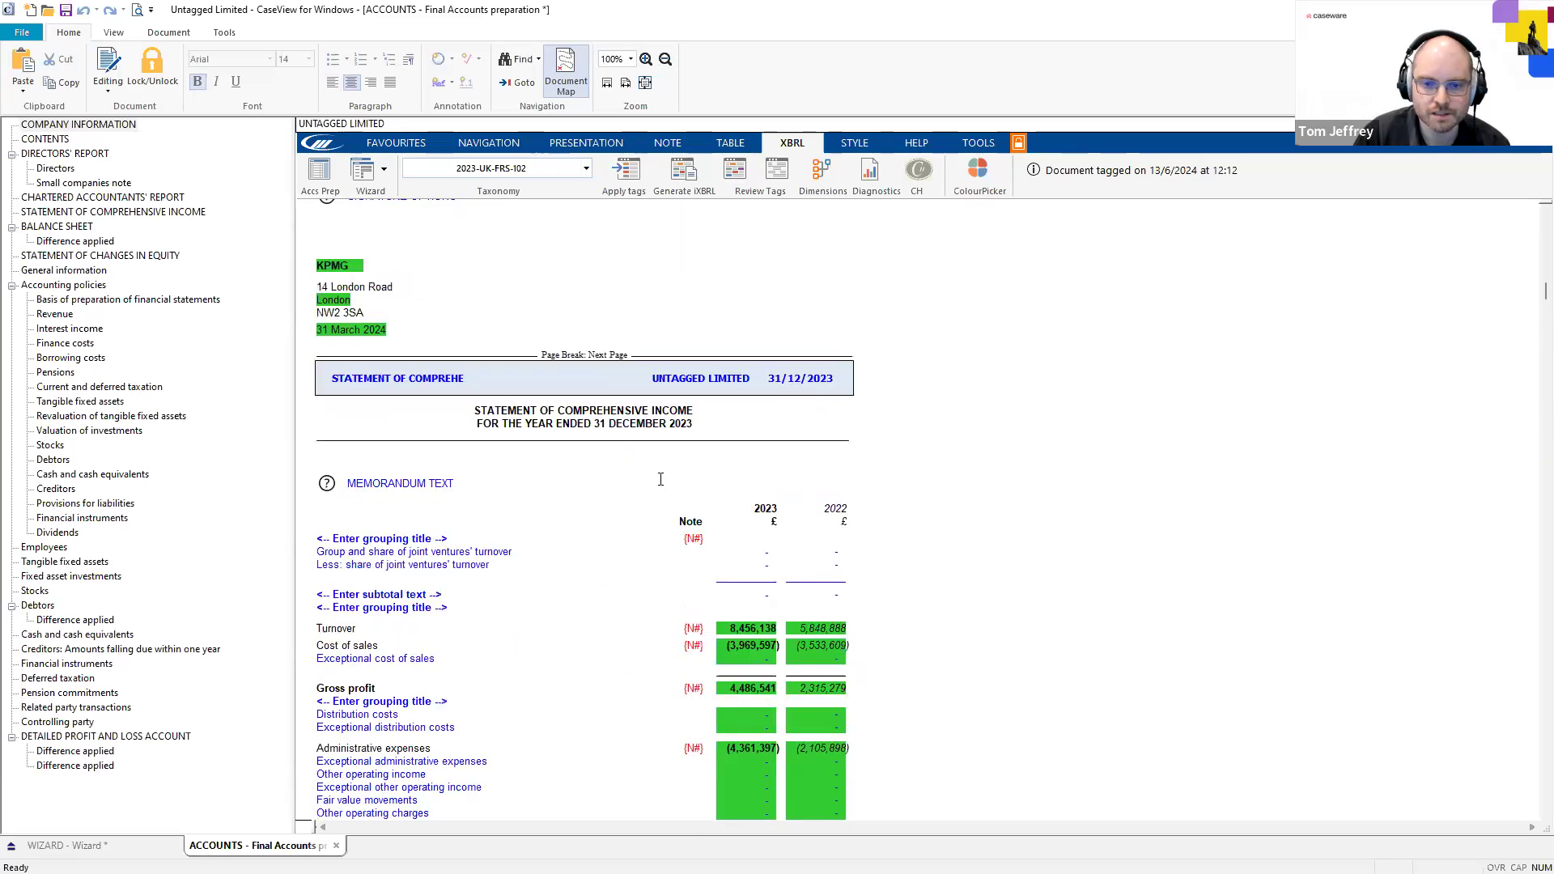
scroll(675, 486, "down", 12)
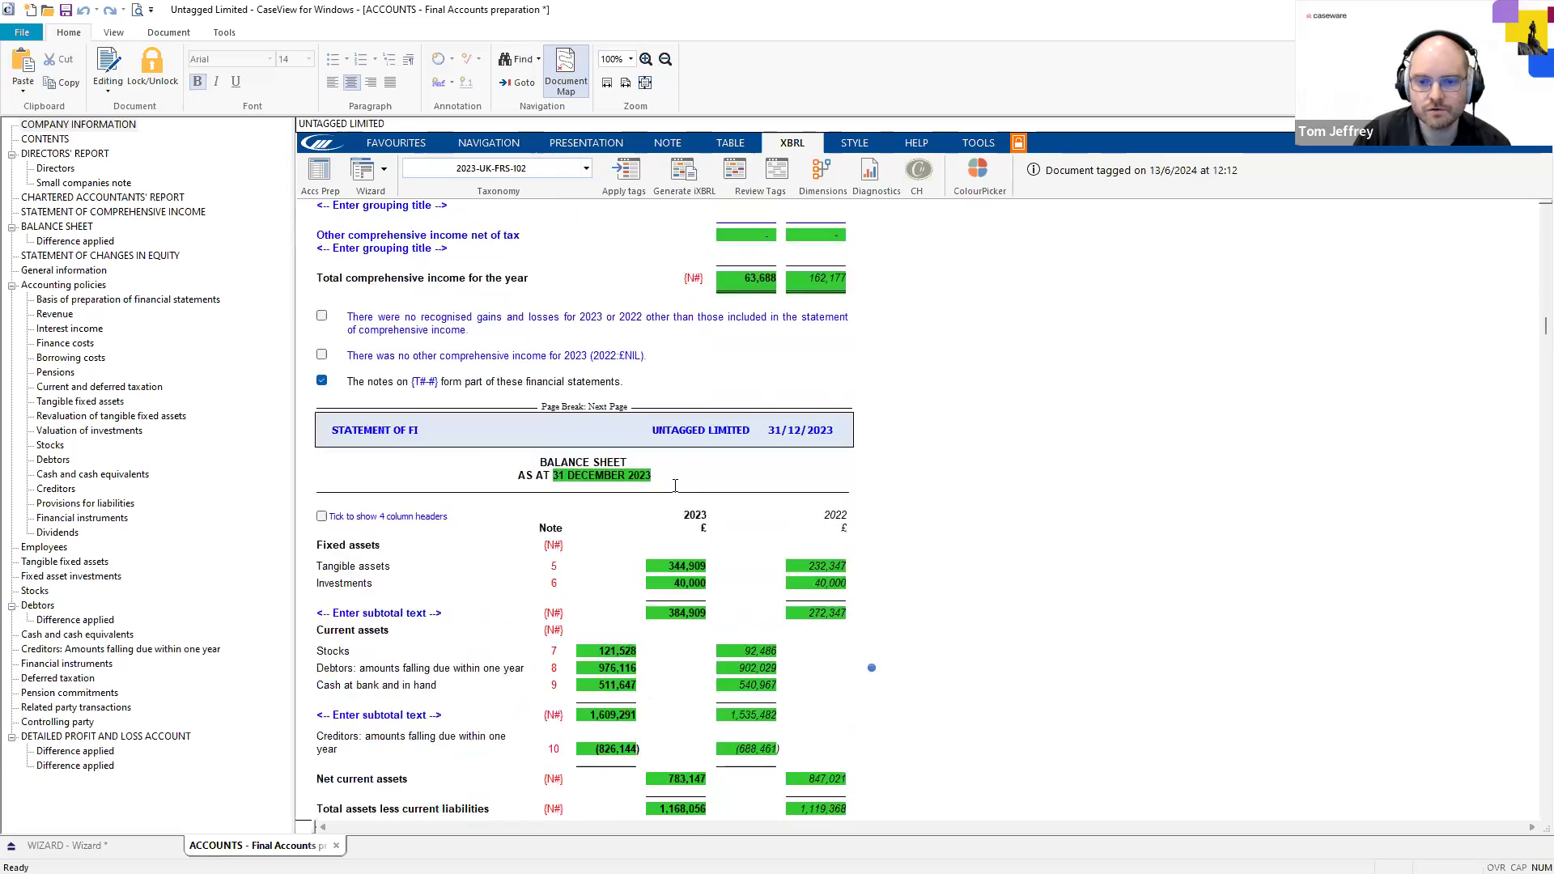
scroll(679, 491, "up", 5)
scroll(664, 498, "up", 12)
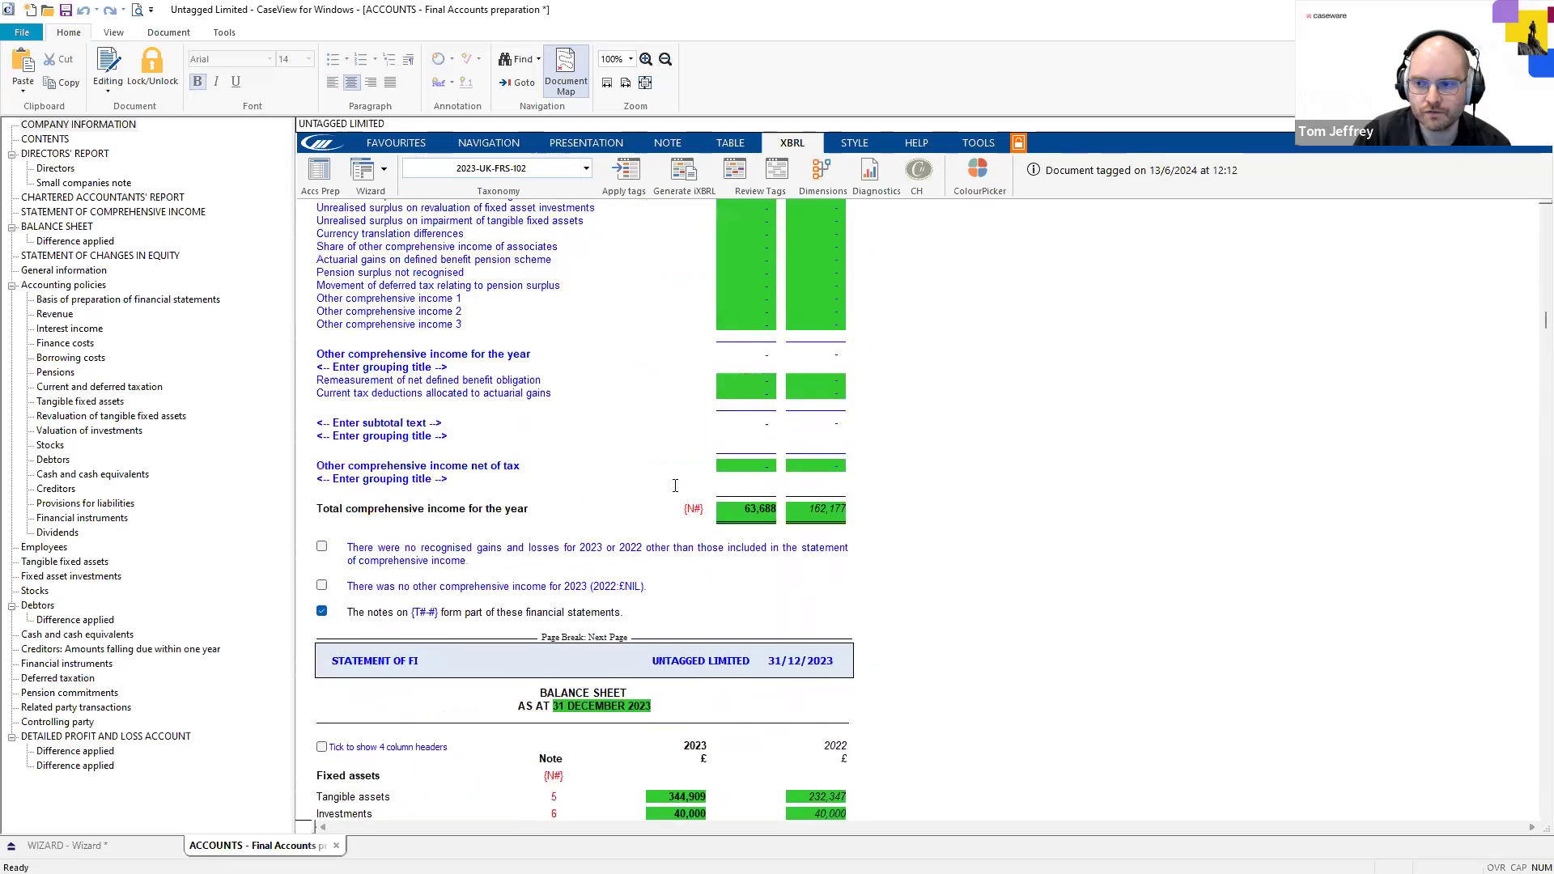
scroll(648, 504, "up", 15)
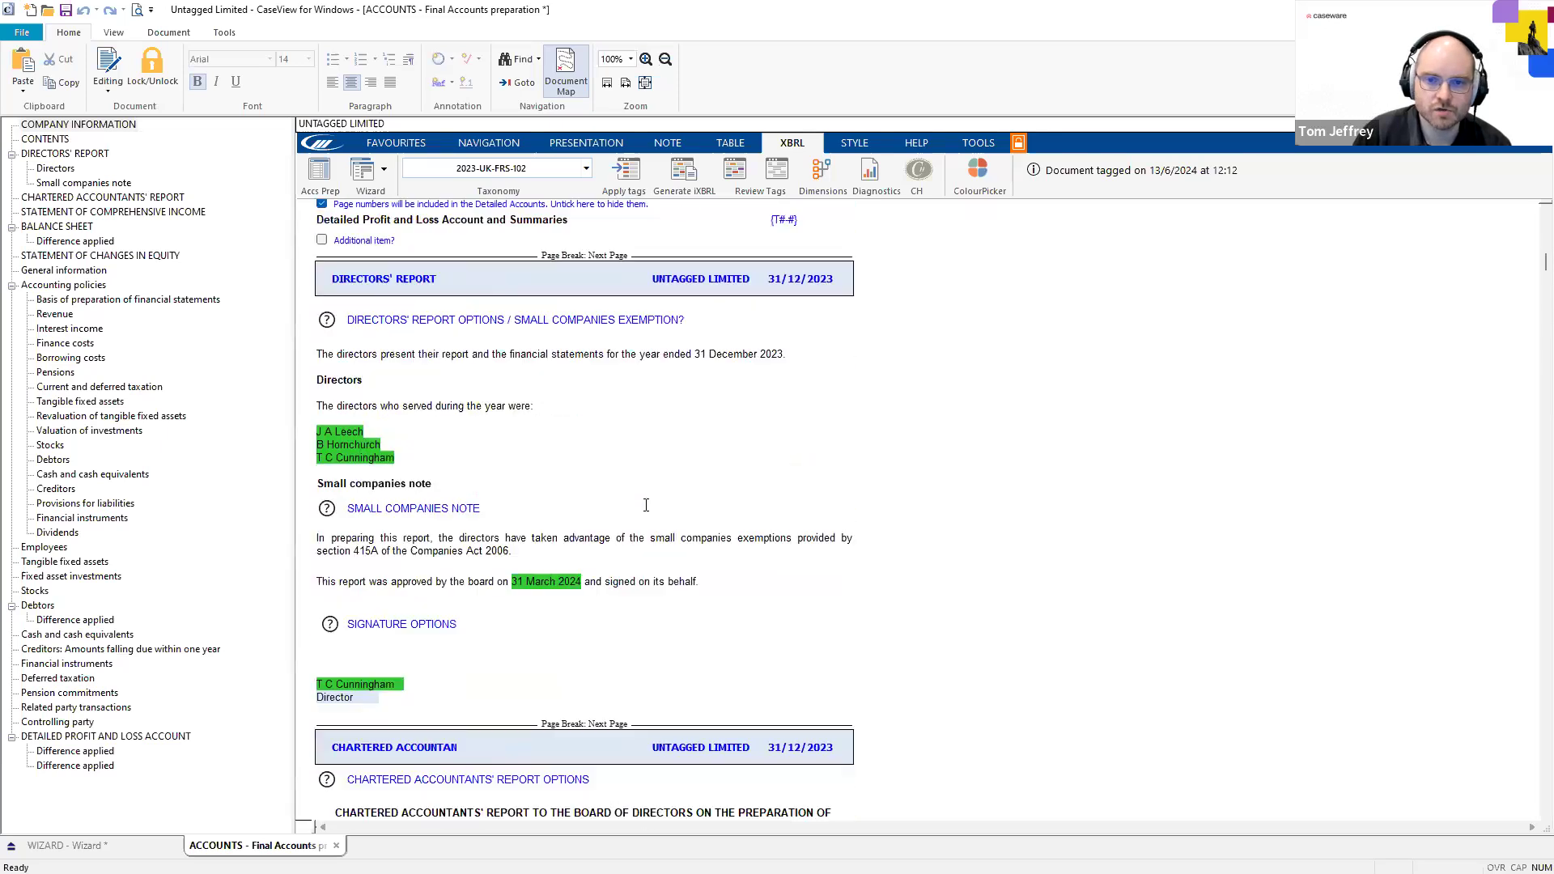
scroll(644, 505, "up", 2)
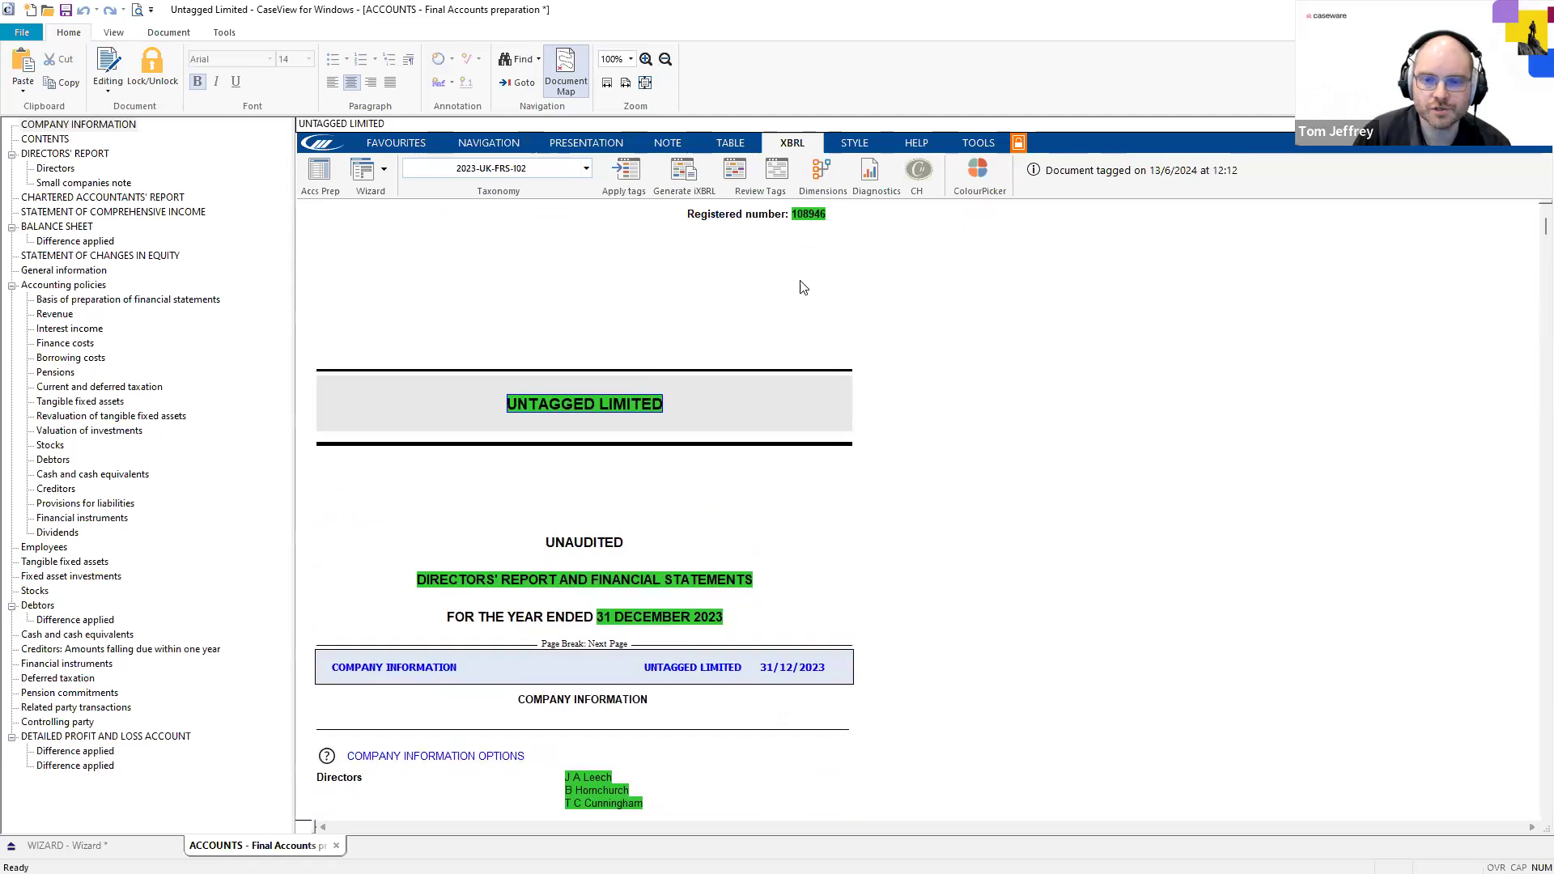
left_click(782, 176)
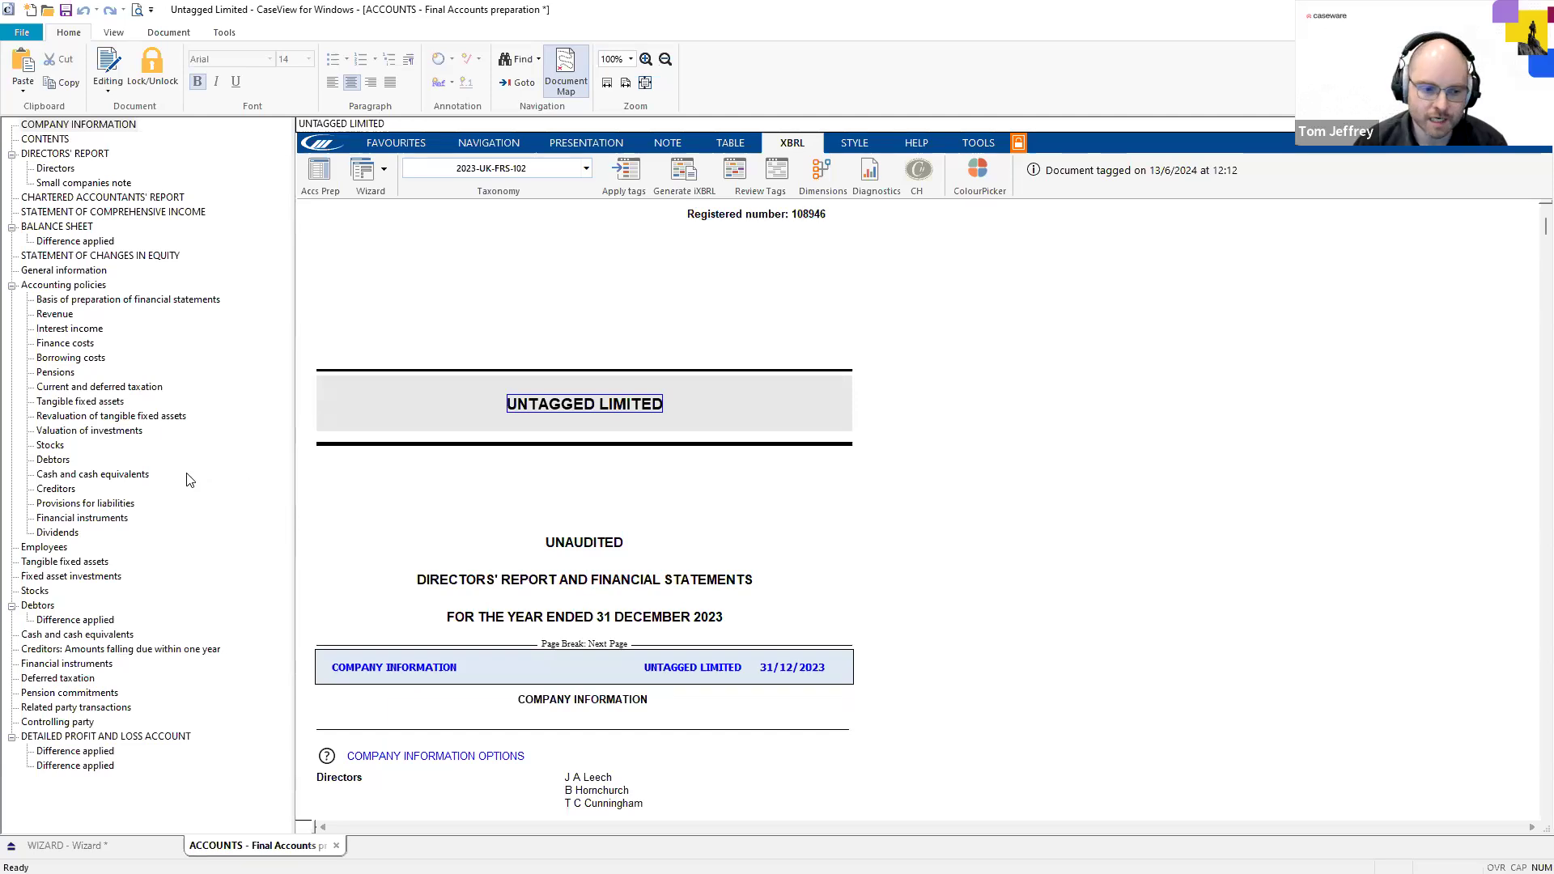
Go to the Controlling party note and mark out its full three-paragraph text block for inspection
left_click(71, 722)
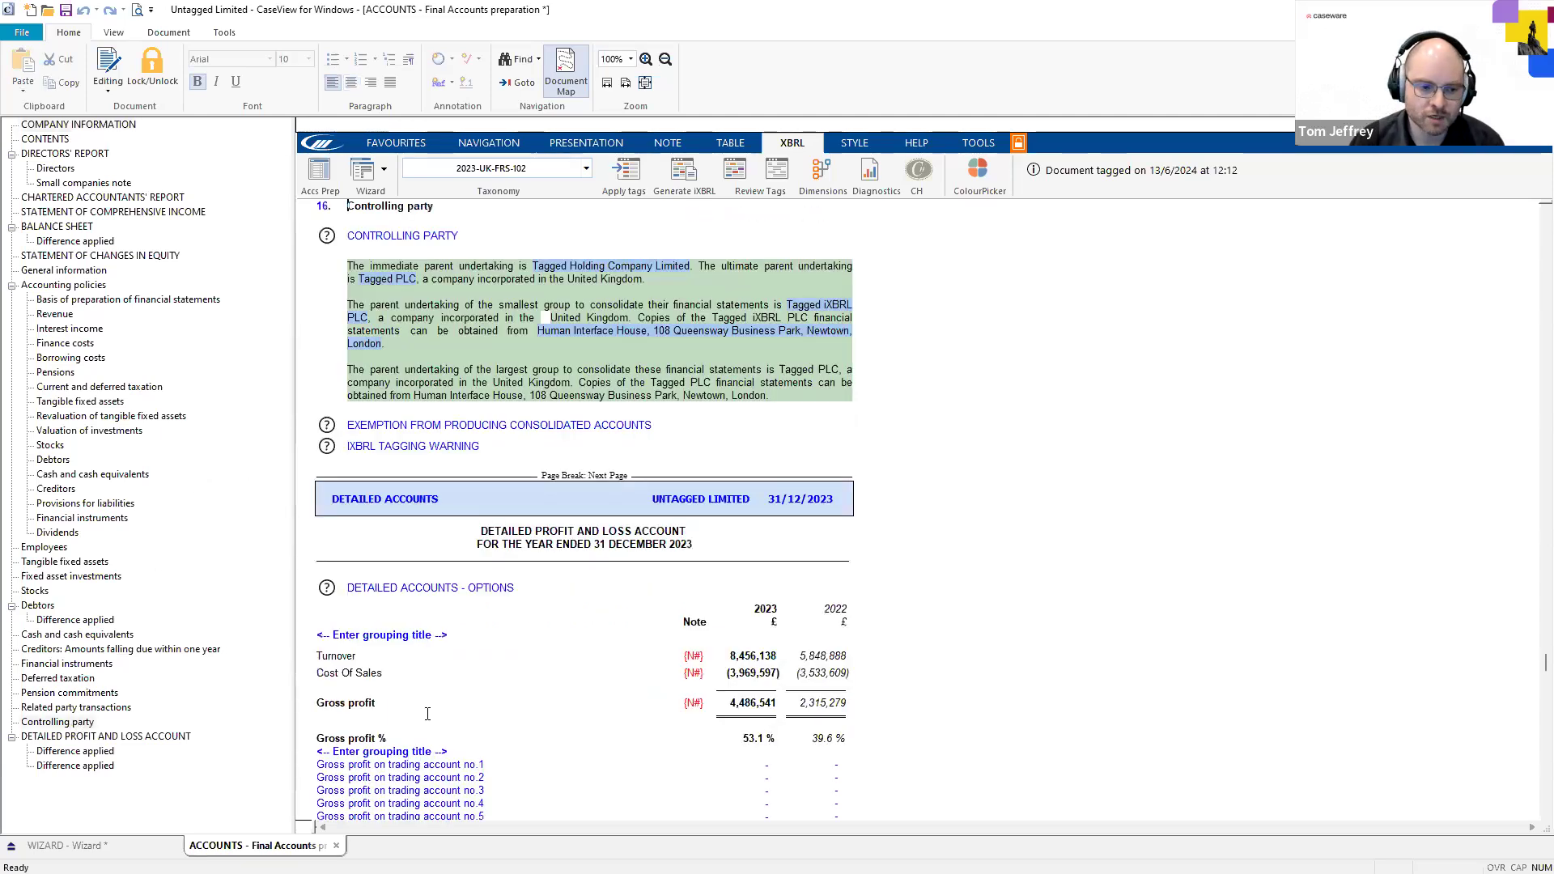
left_click(502, 296)
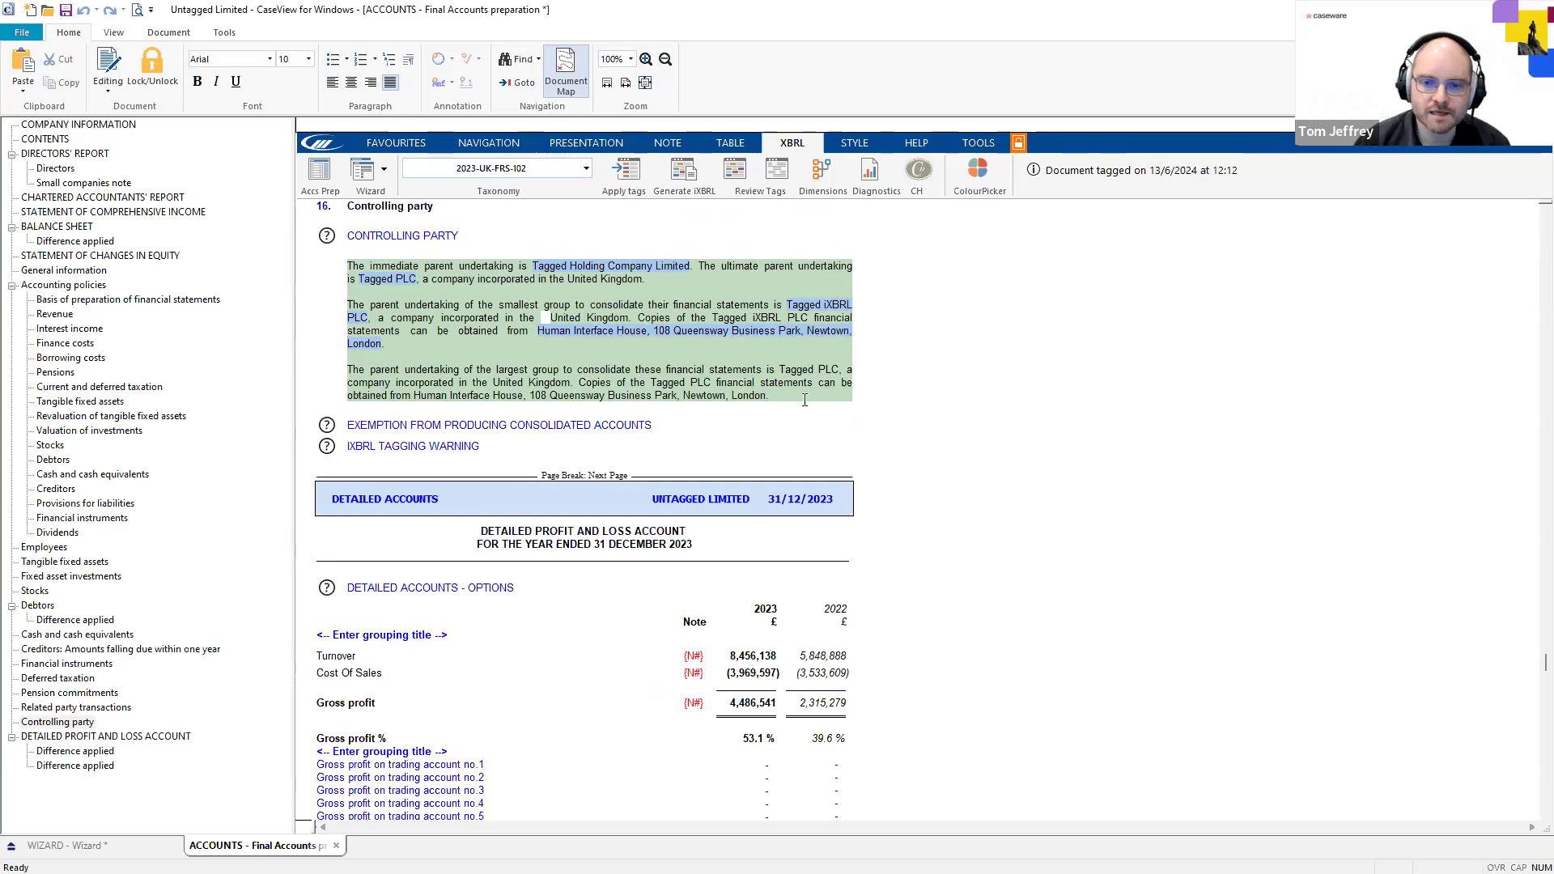
left_click_drag(803, 397, 421, 246)
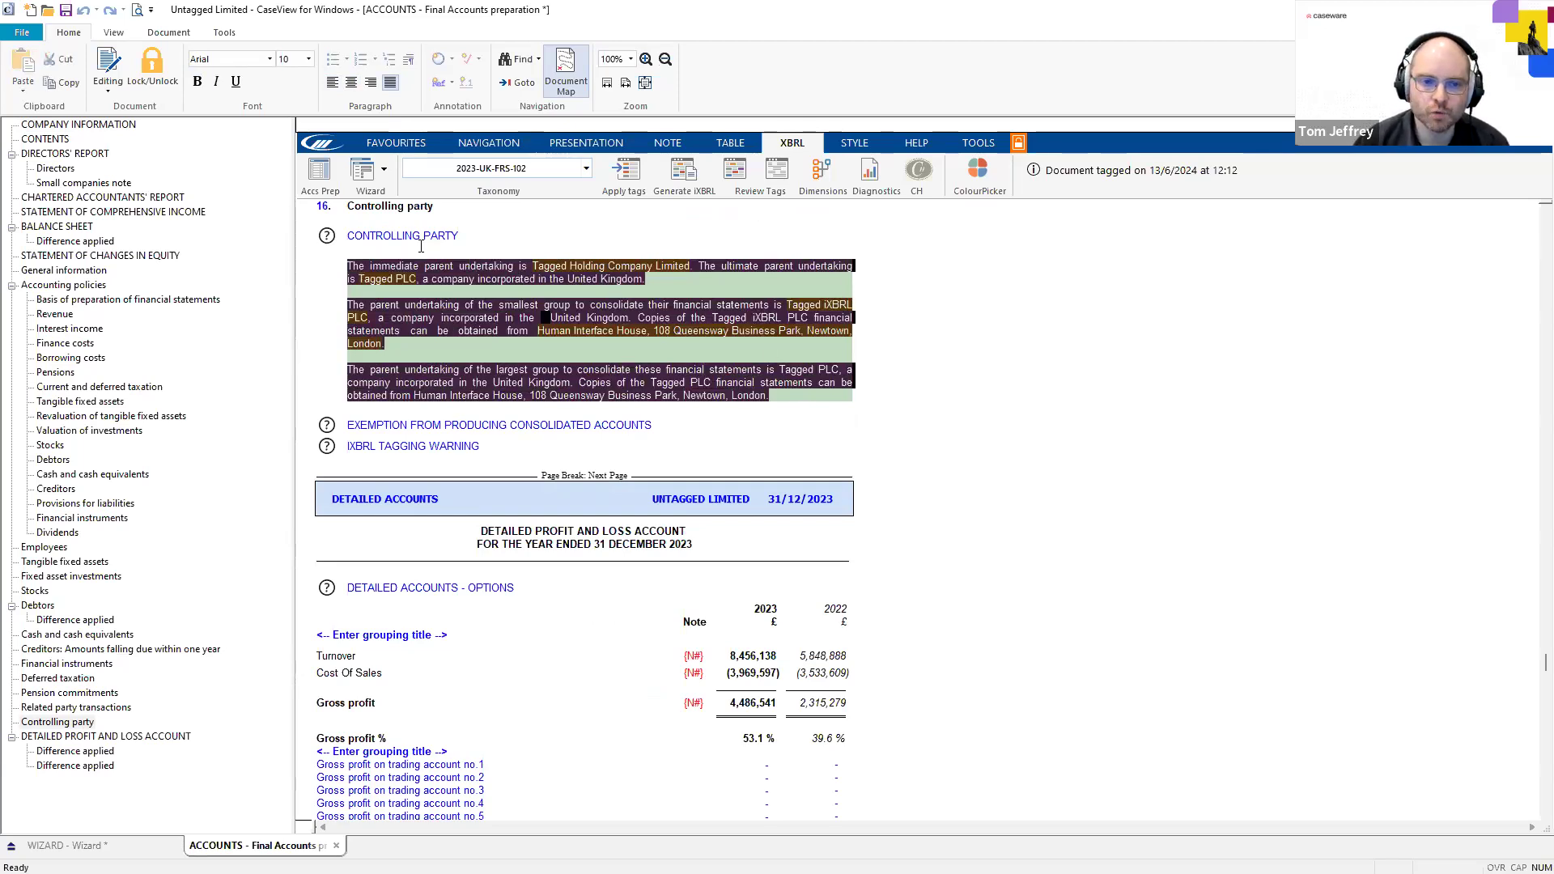
left_click(511, 304)
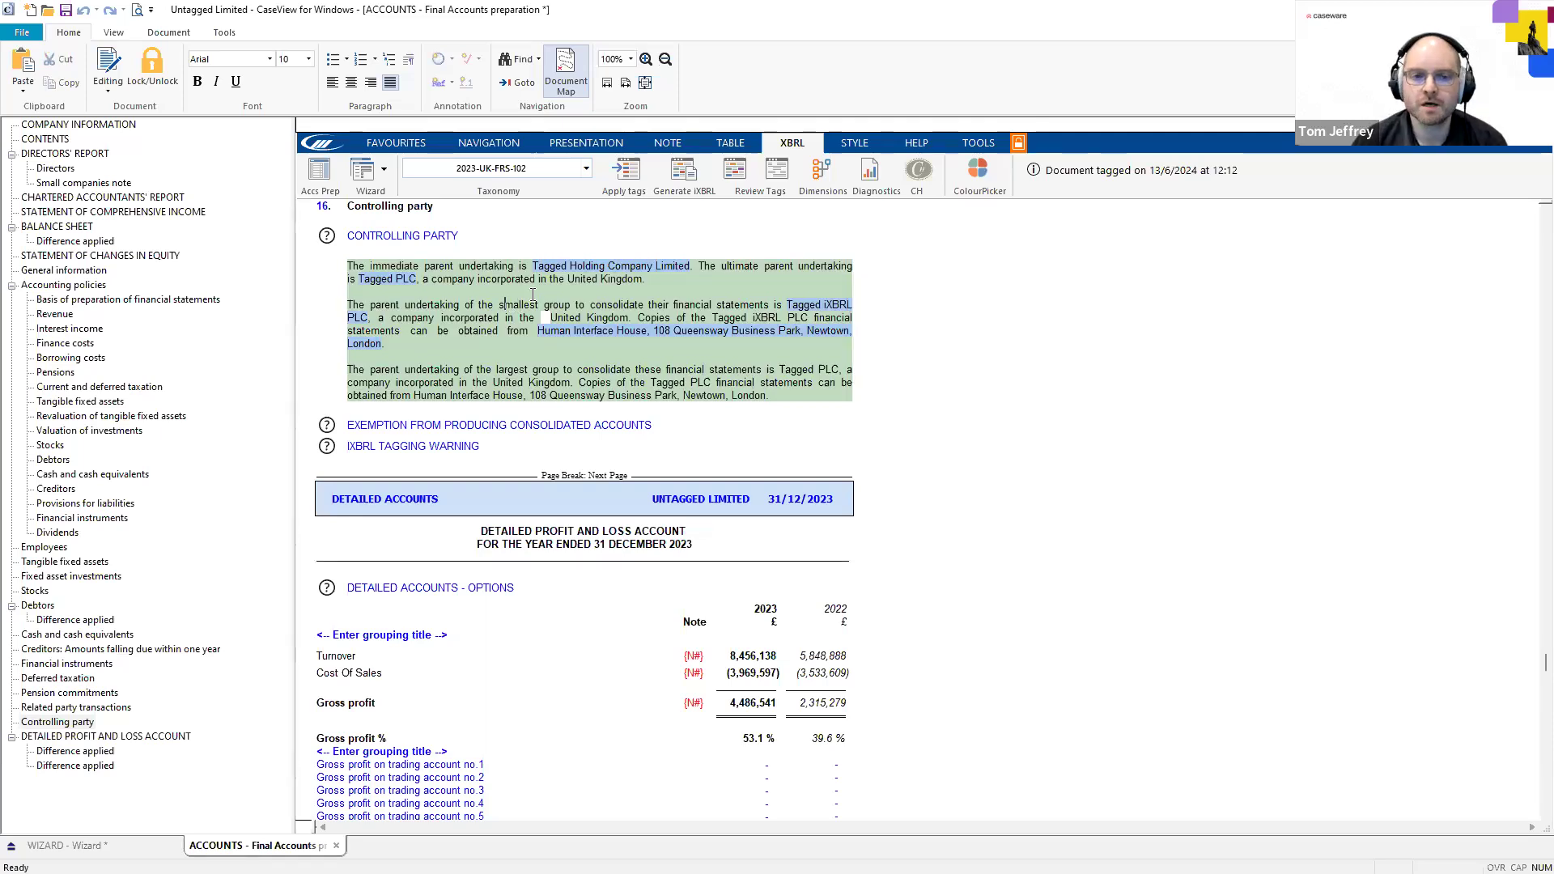
Examine the separate input cells in the Controlling party note for the immediate, ultimate and smallest-group parents, country wording and address
left_click(540, 267)
left_click(399, 281)
left_click(571, 332)
left_click(797, 308)
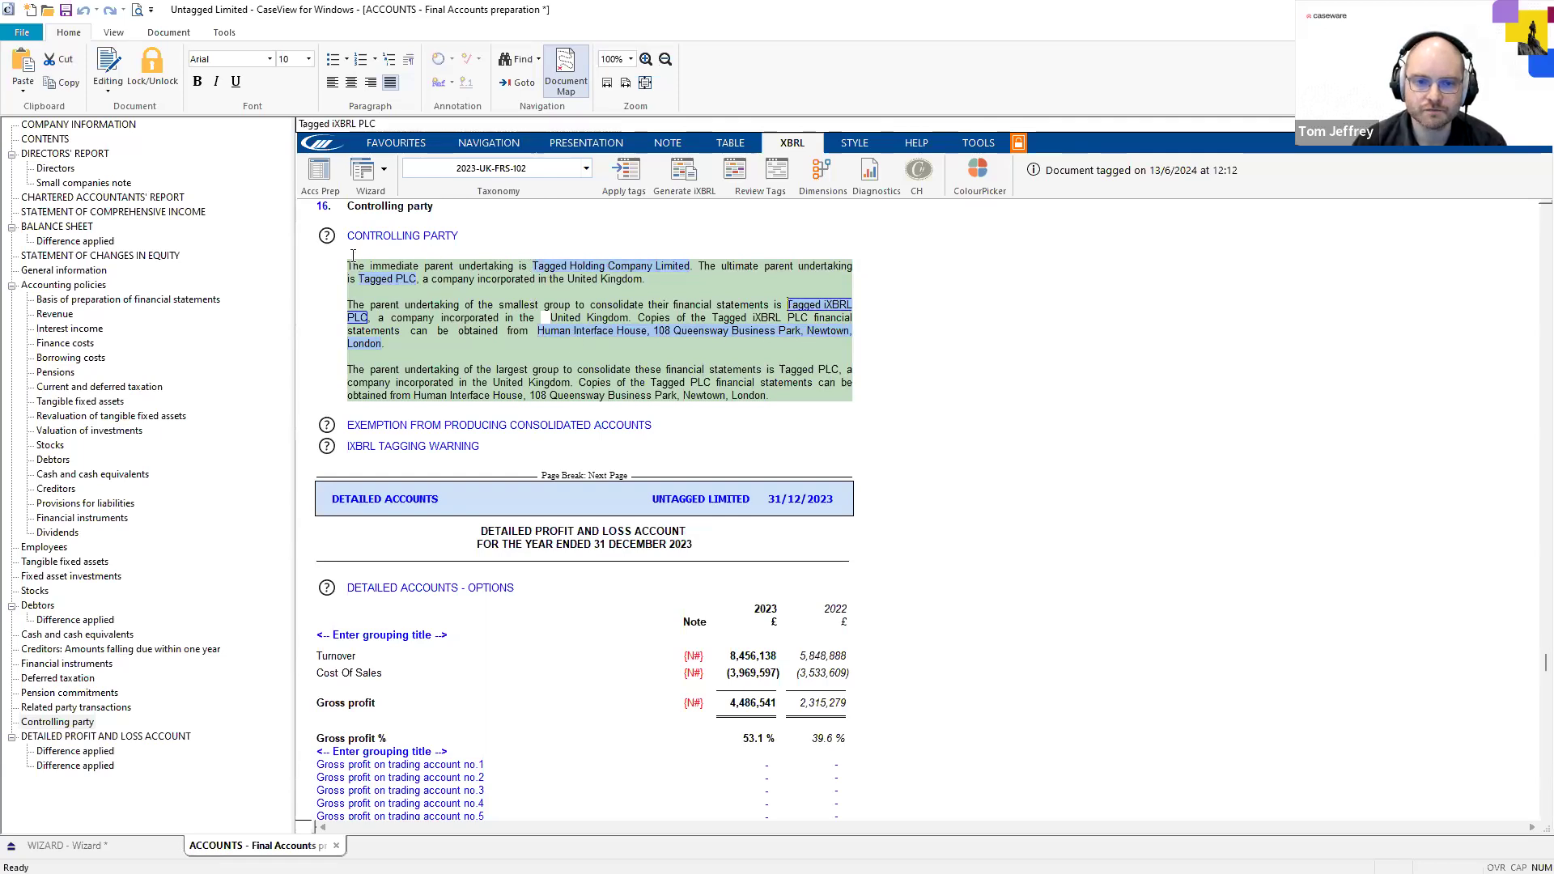
left_click(389, 276)
left_click(559, 268)
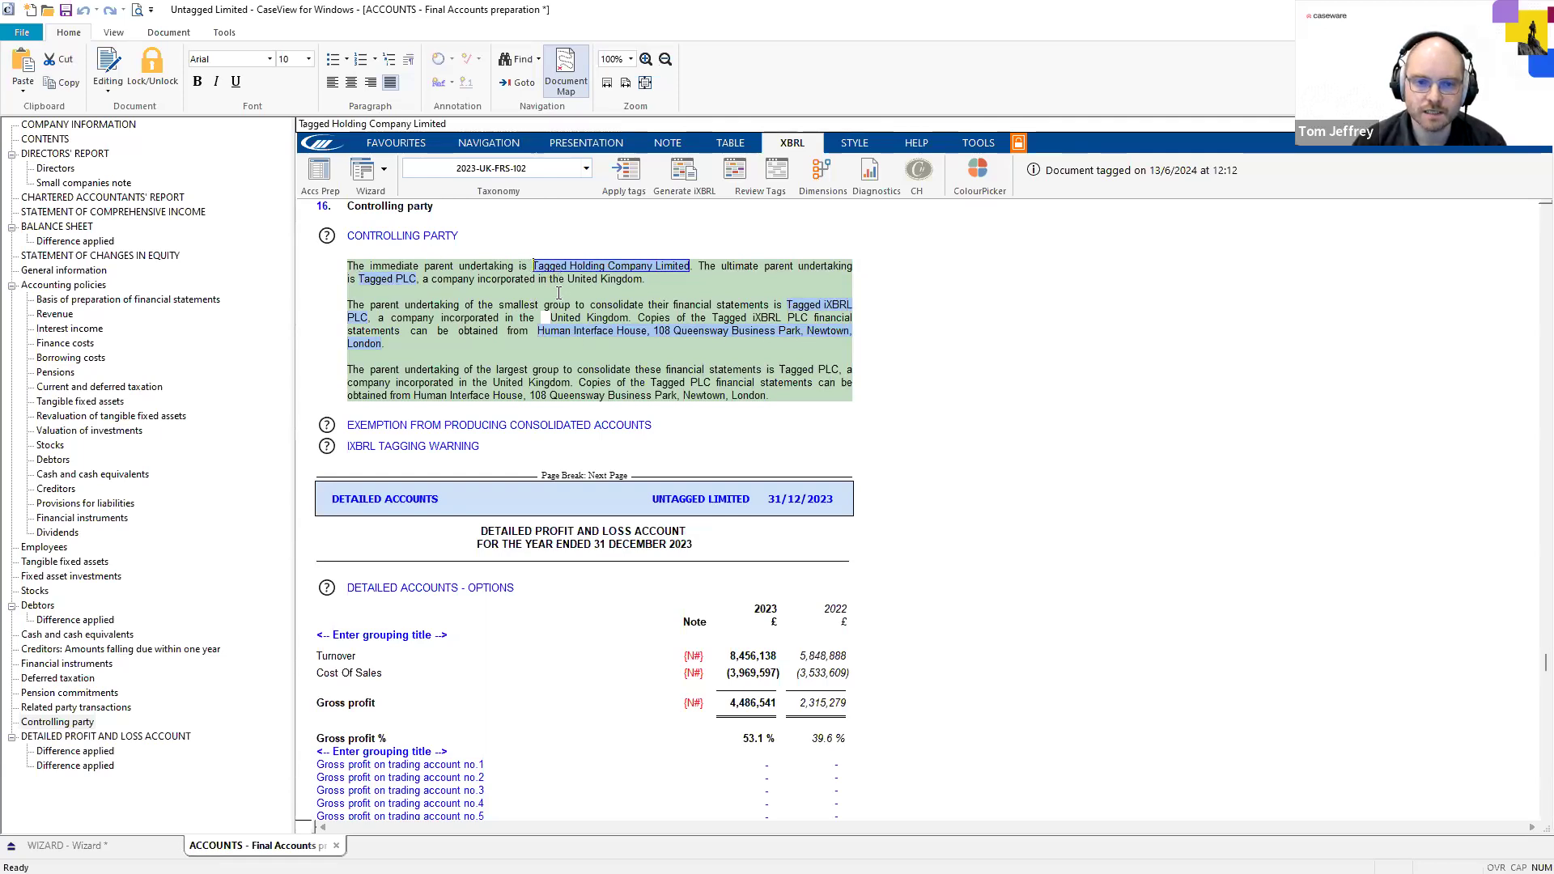
left_click(559, 292)
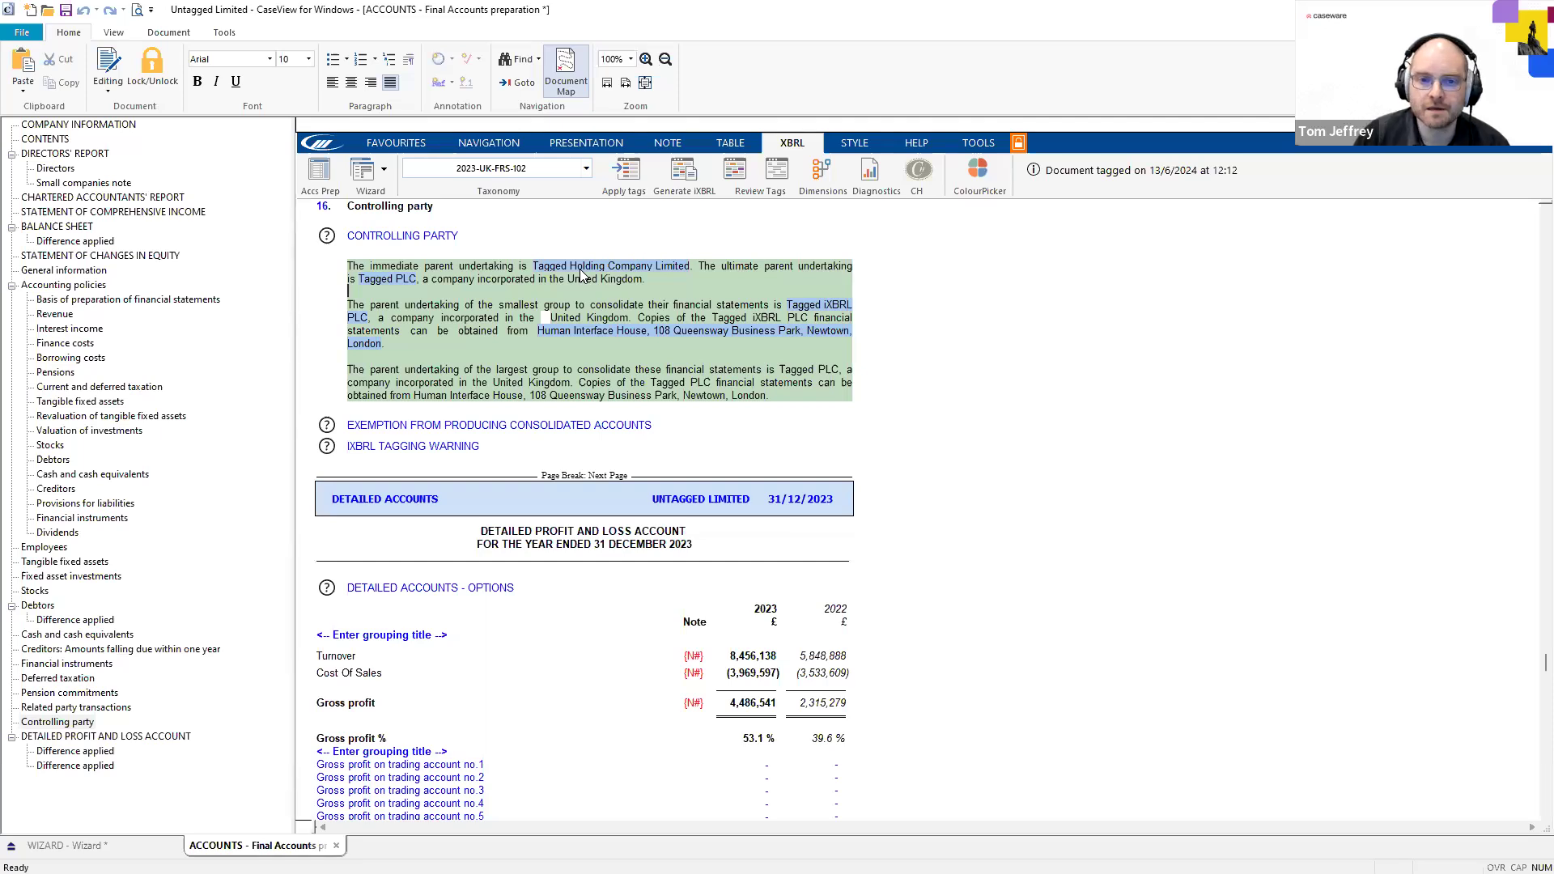
left_click(581, 271)
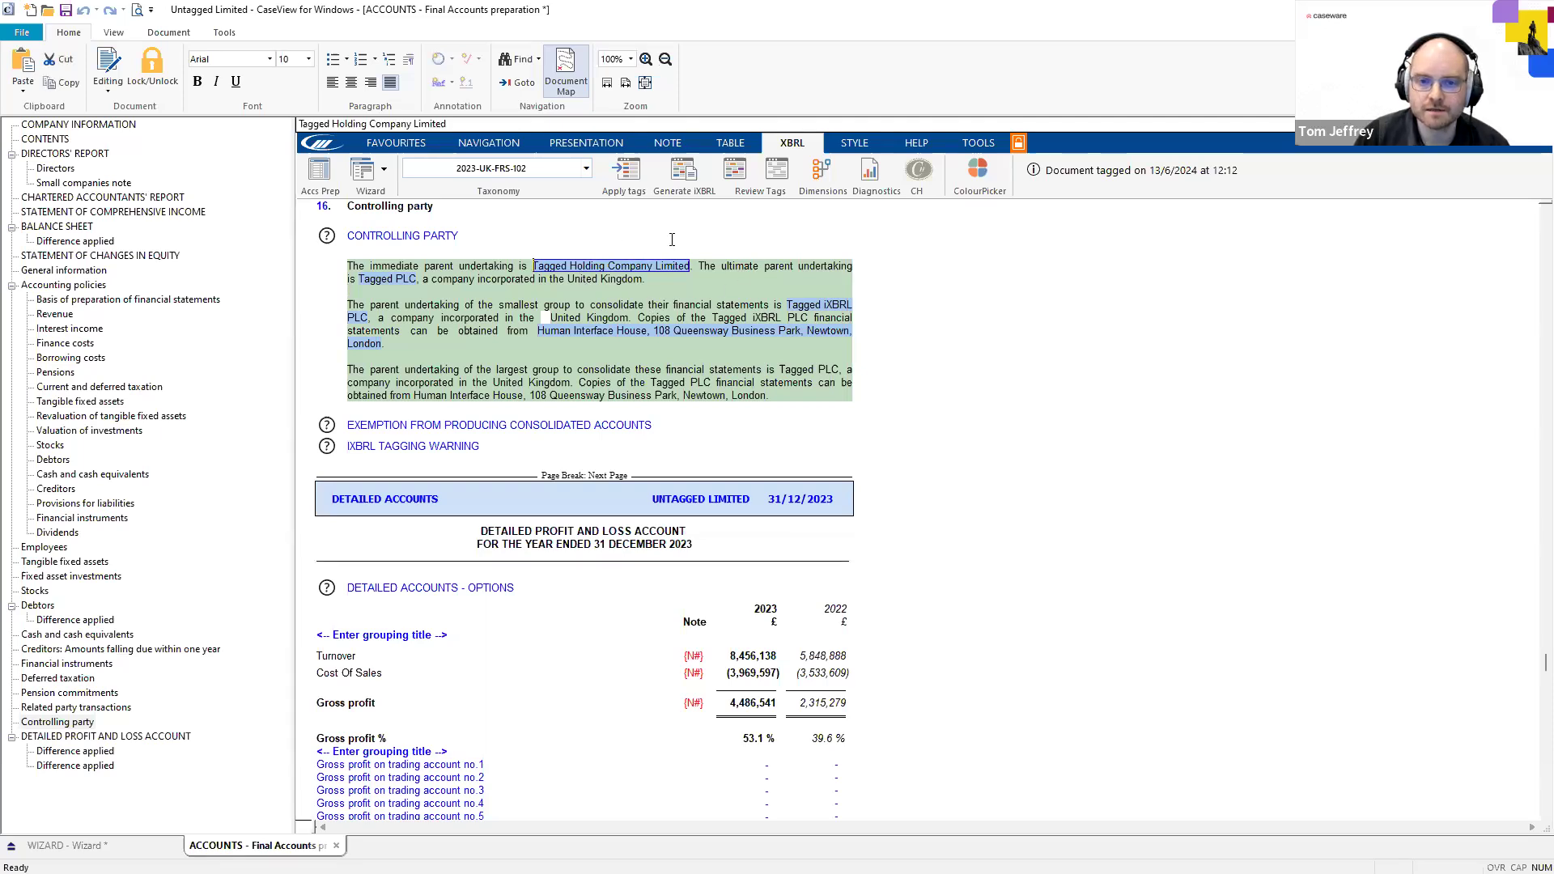
left_click(819, 303)
left_click(735, 333)
left_click(386, 278)
left_click(615, 266)
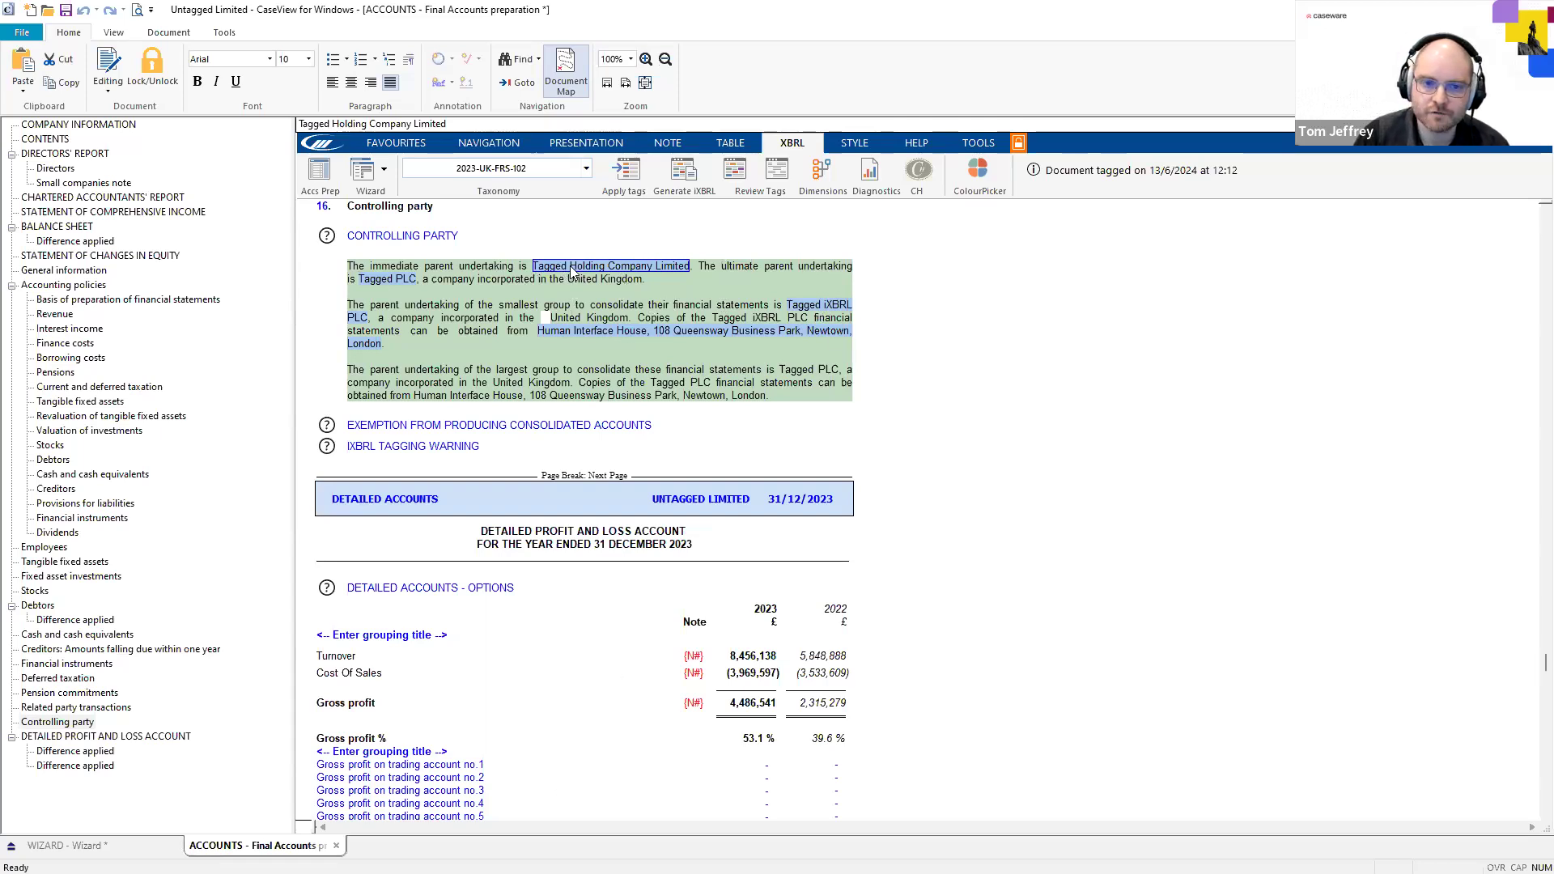
left_click(398, 280)
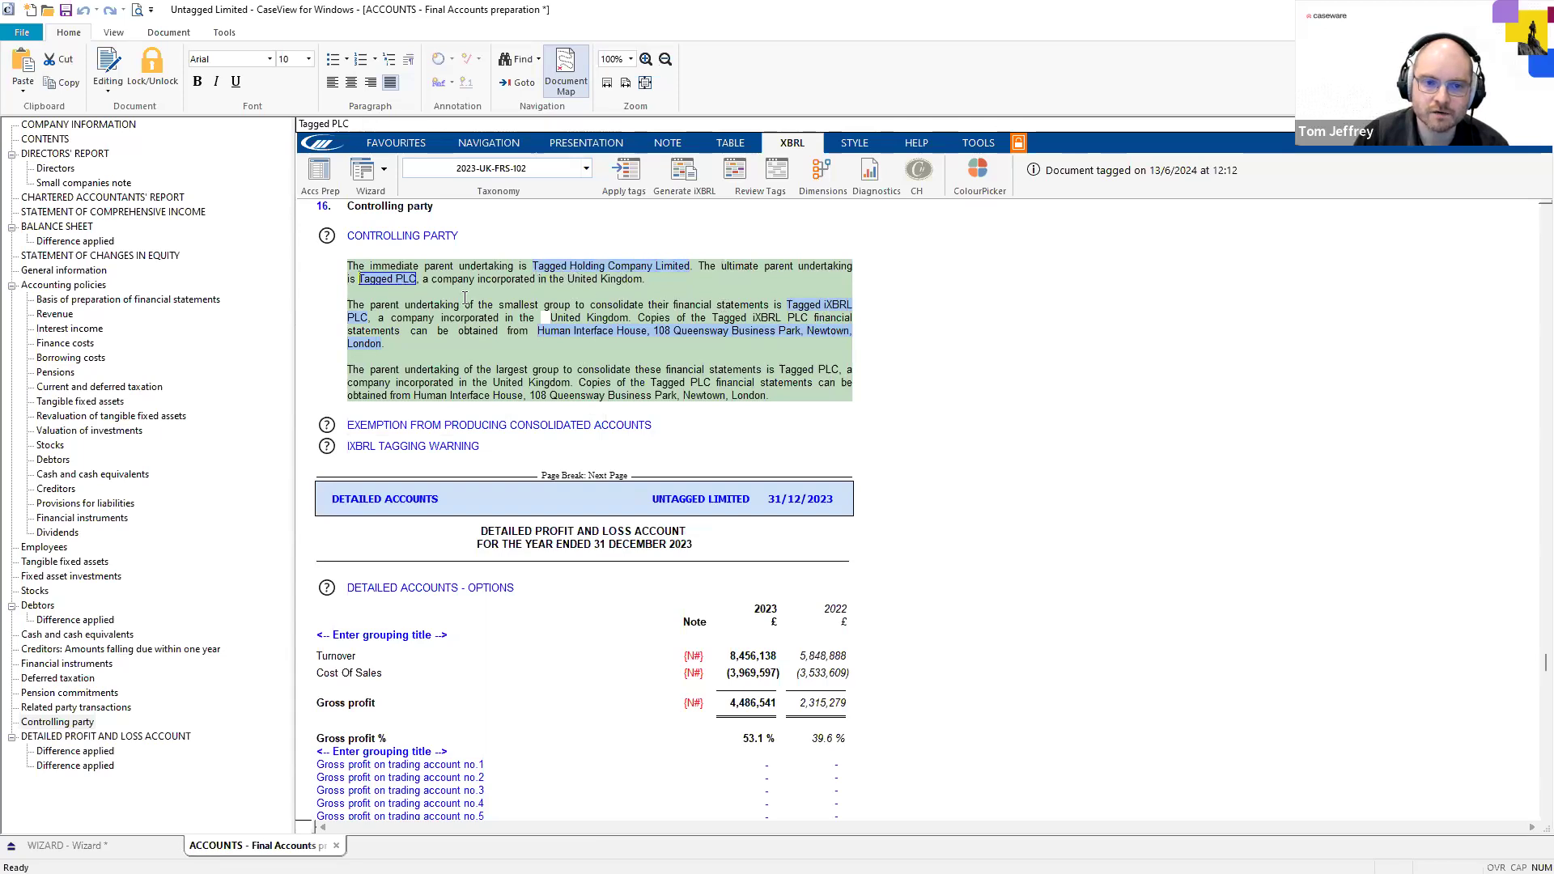
left_click(839, 312)
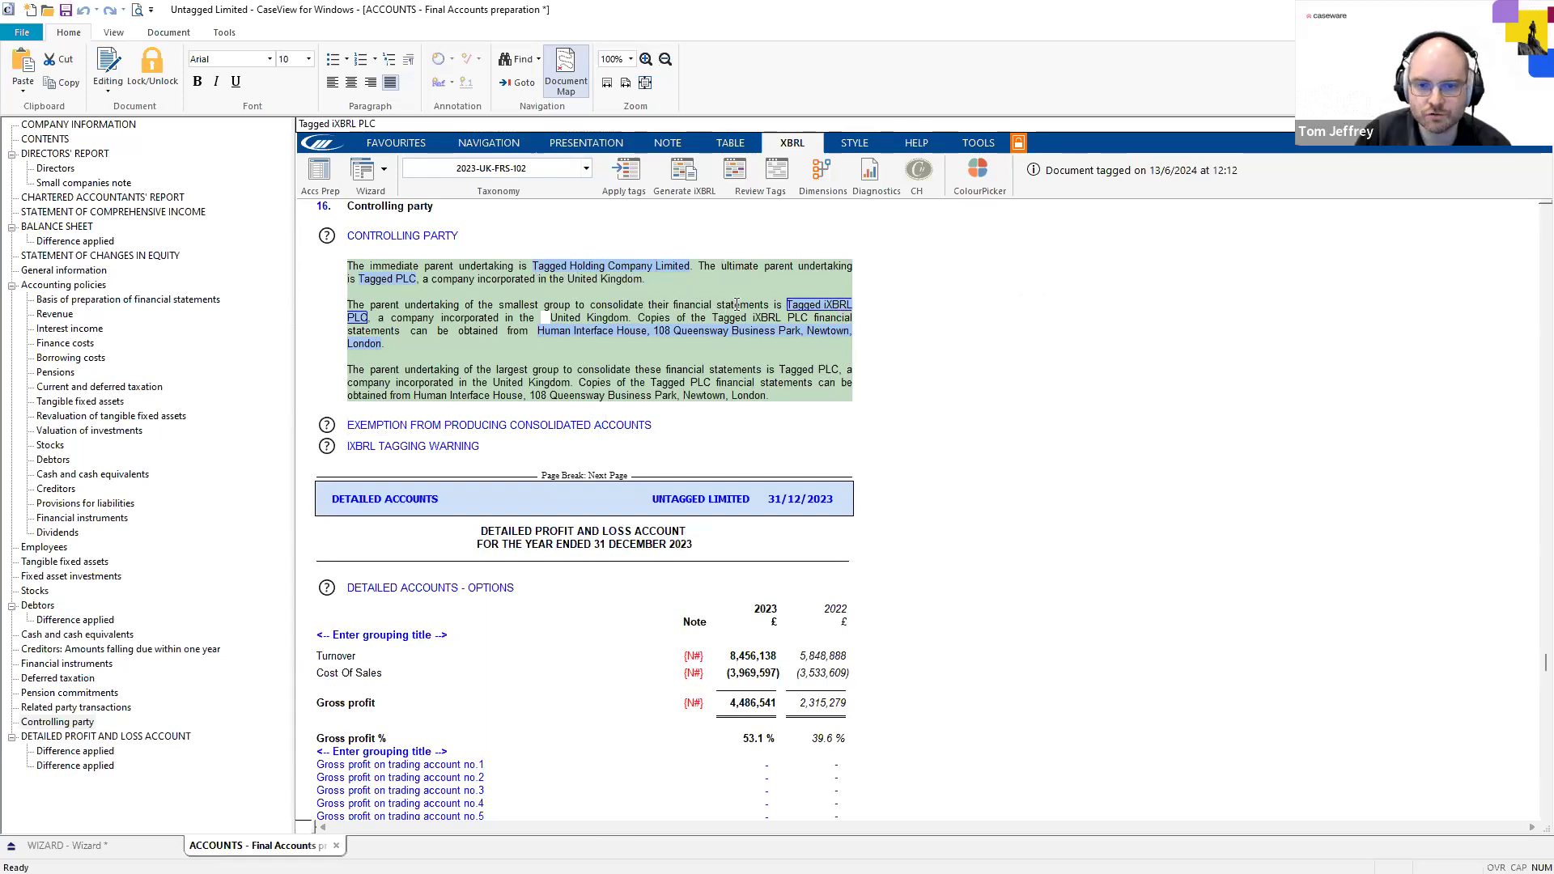
left_click(718, 329)
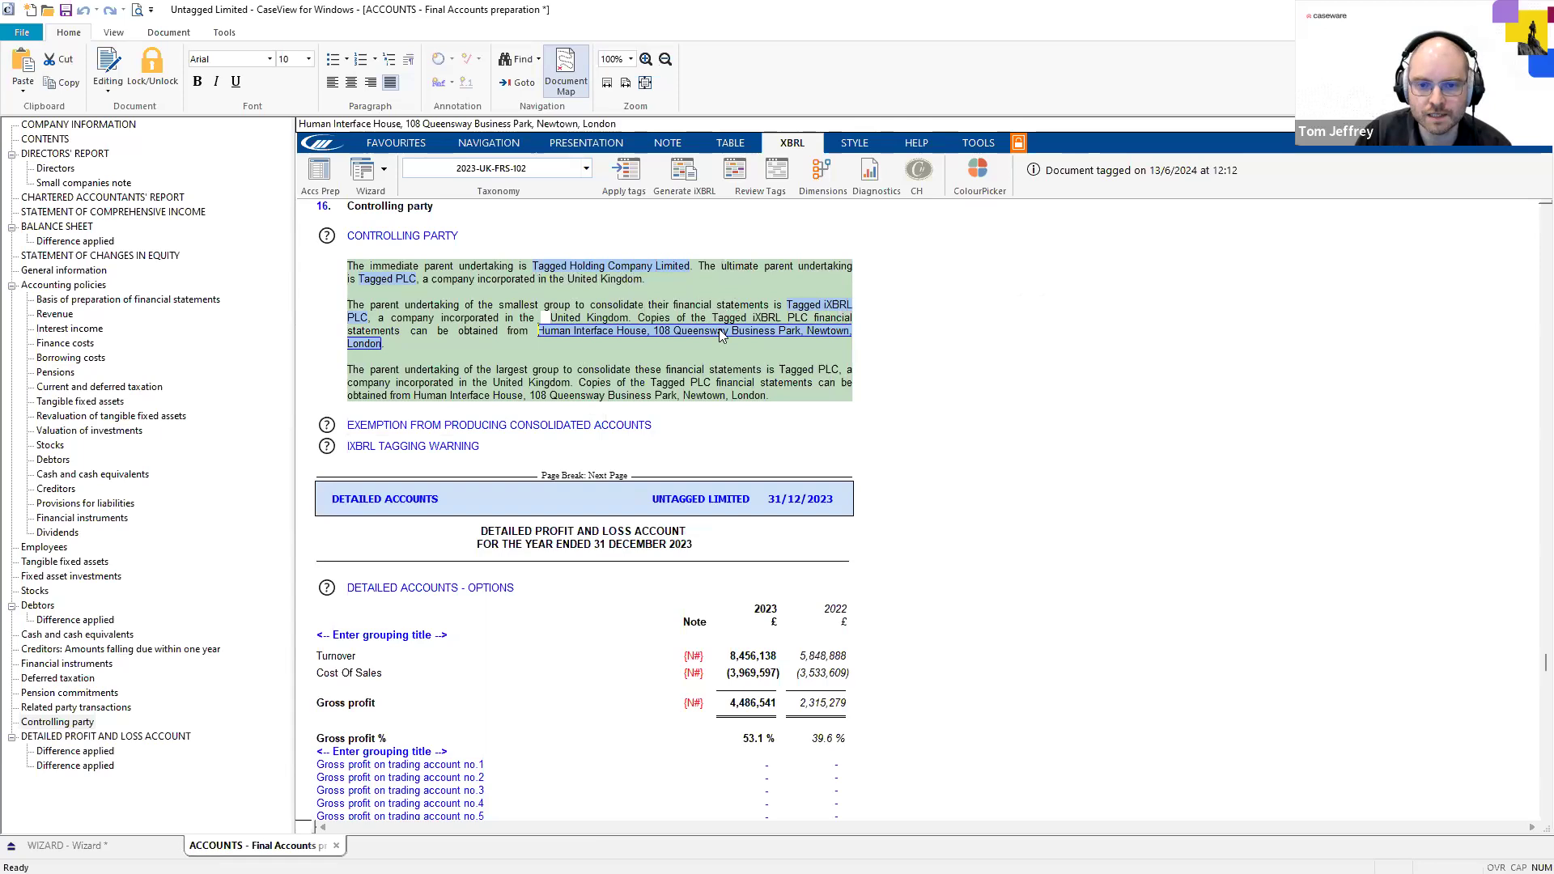
left_click(544, 320)
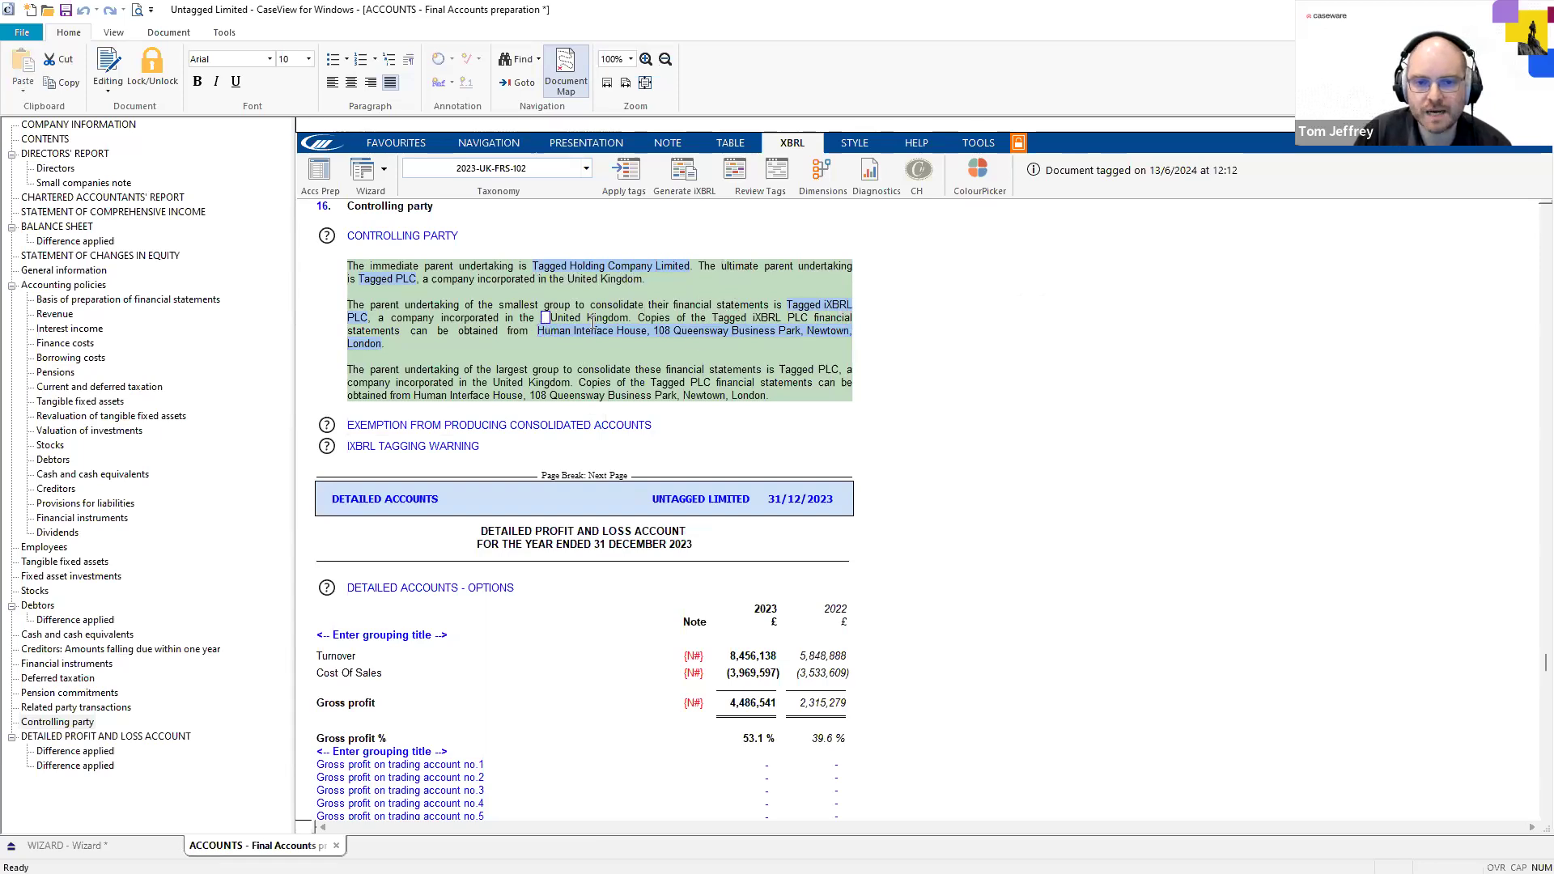
left_click(629, 275)
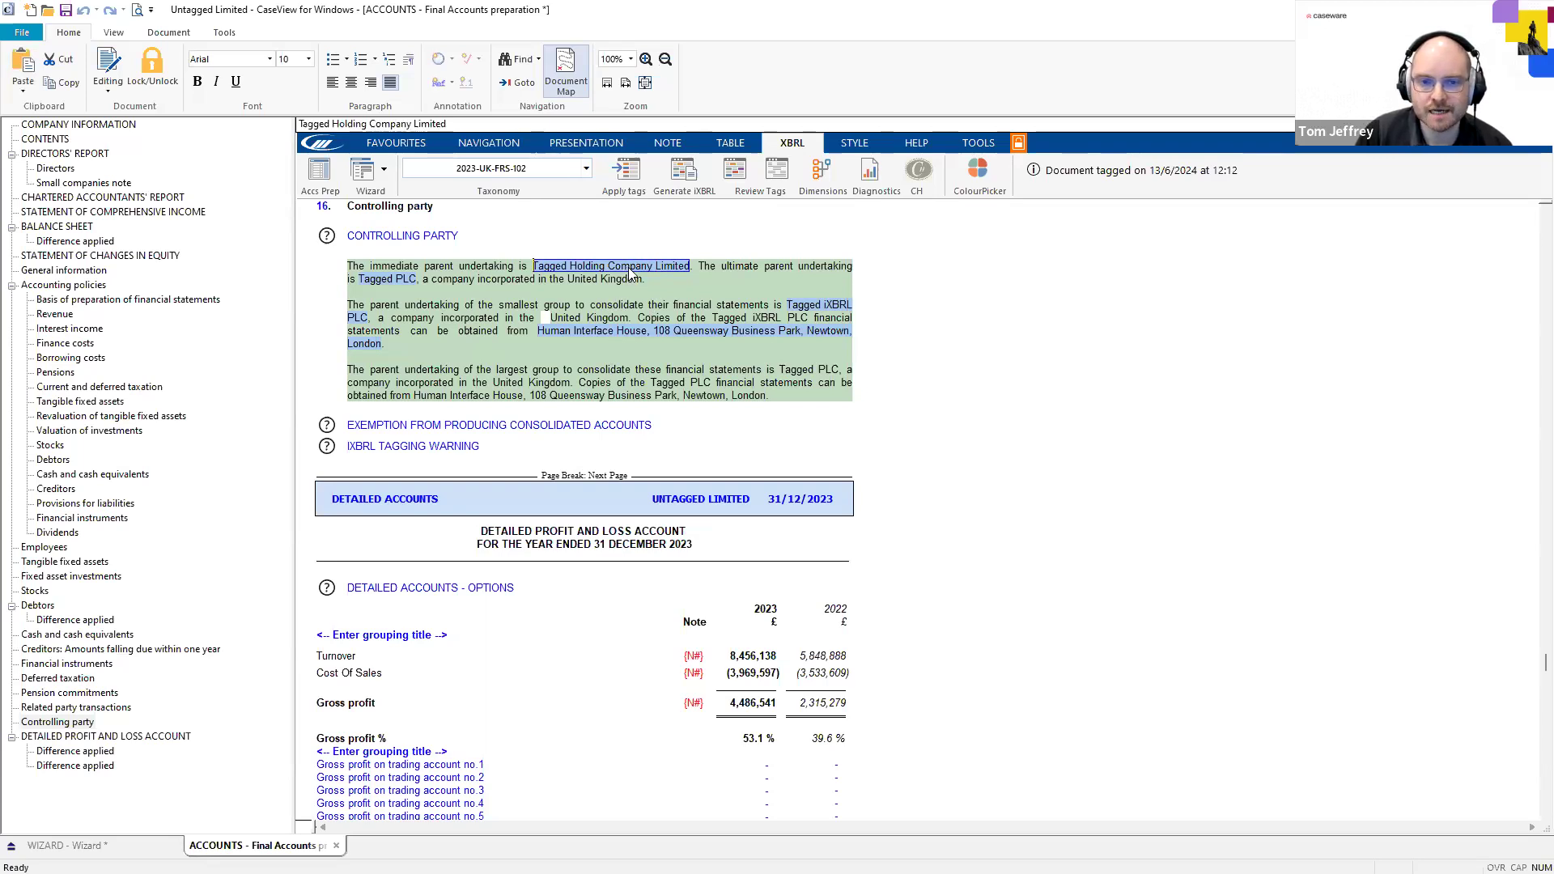
left_click(240, 37)
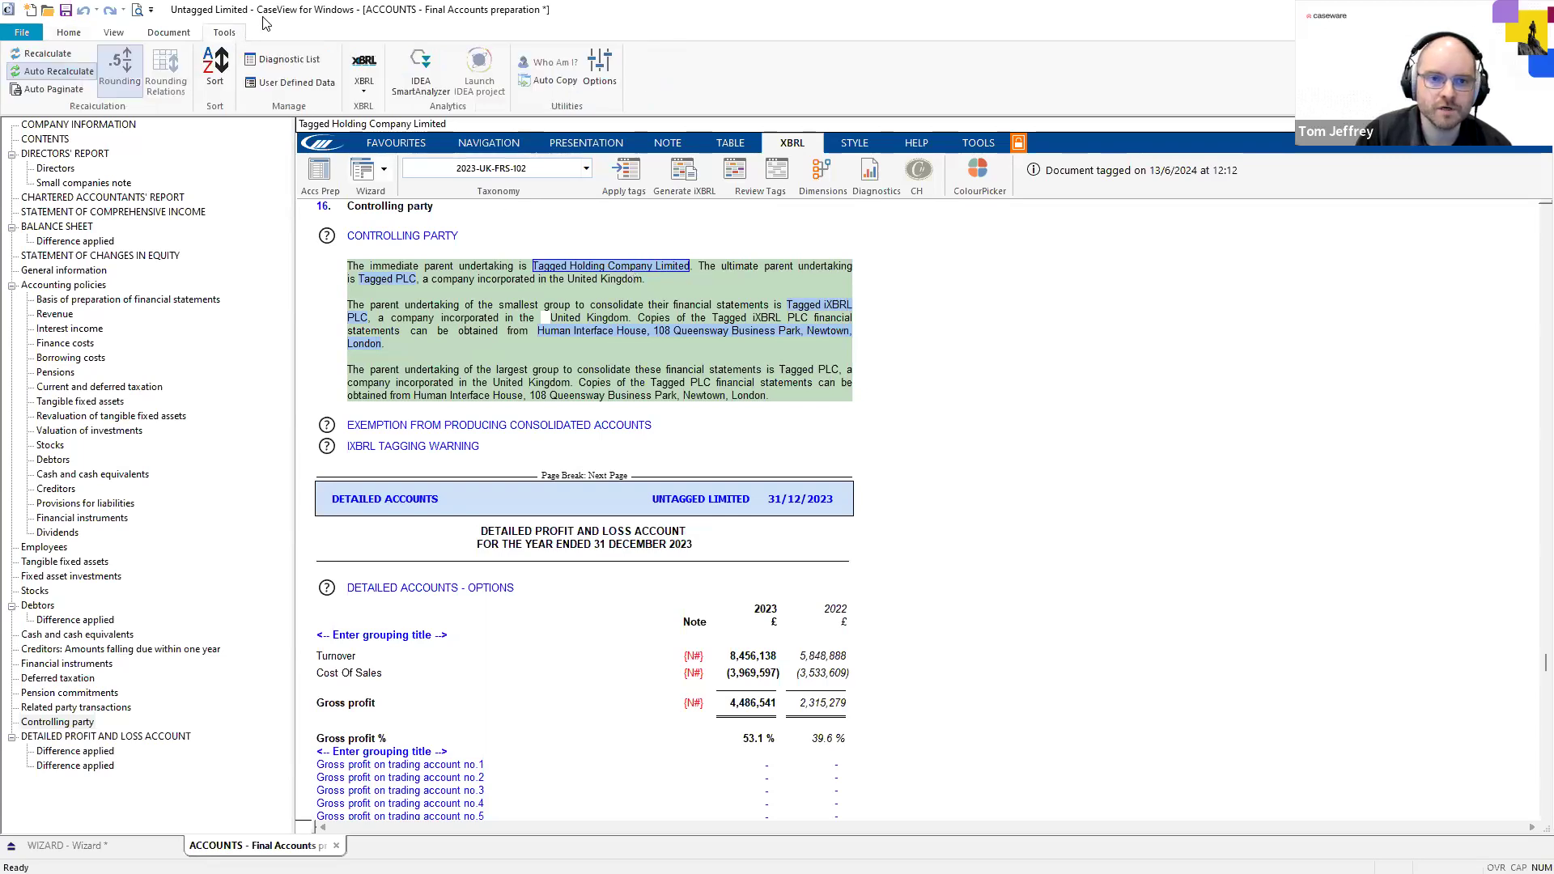
left_click(362, 89)
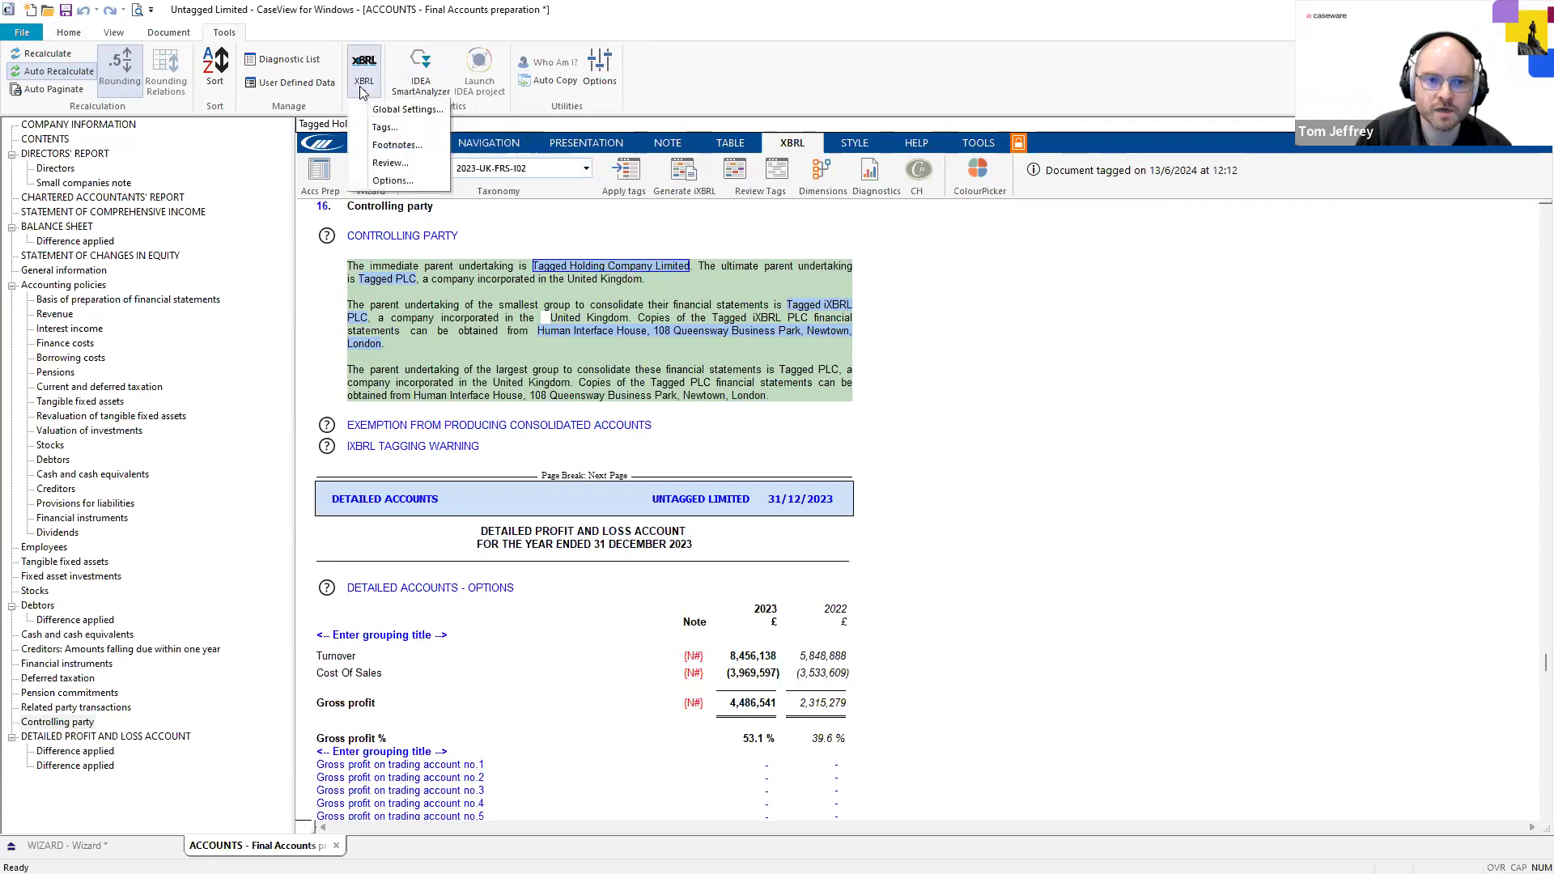
left_click(413, 127)
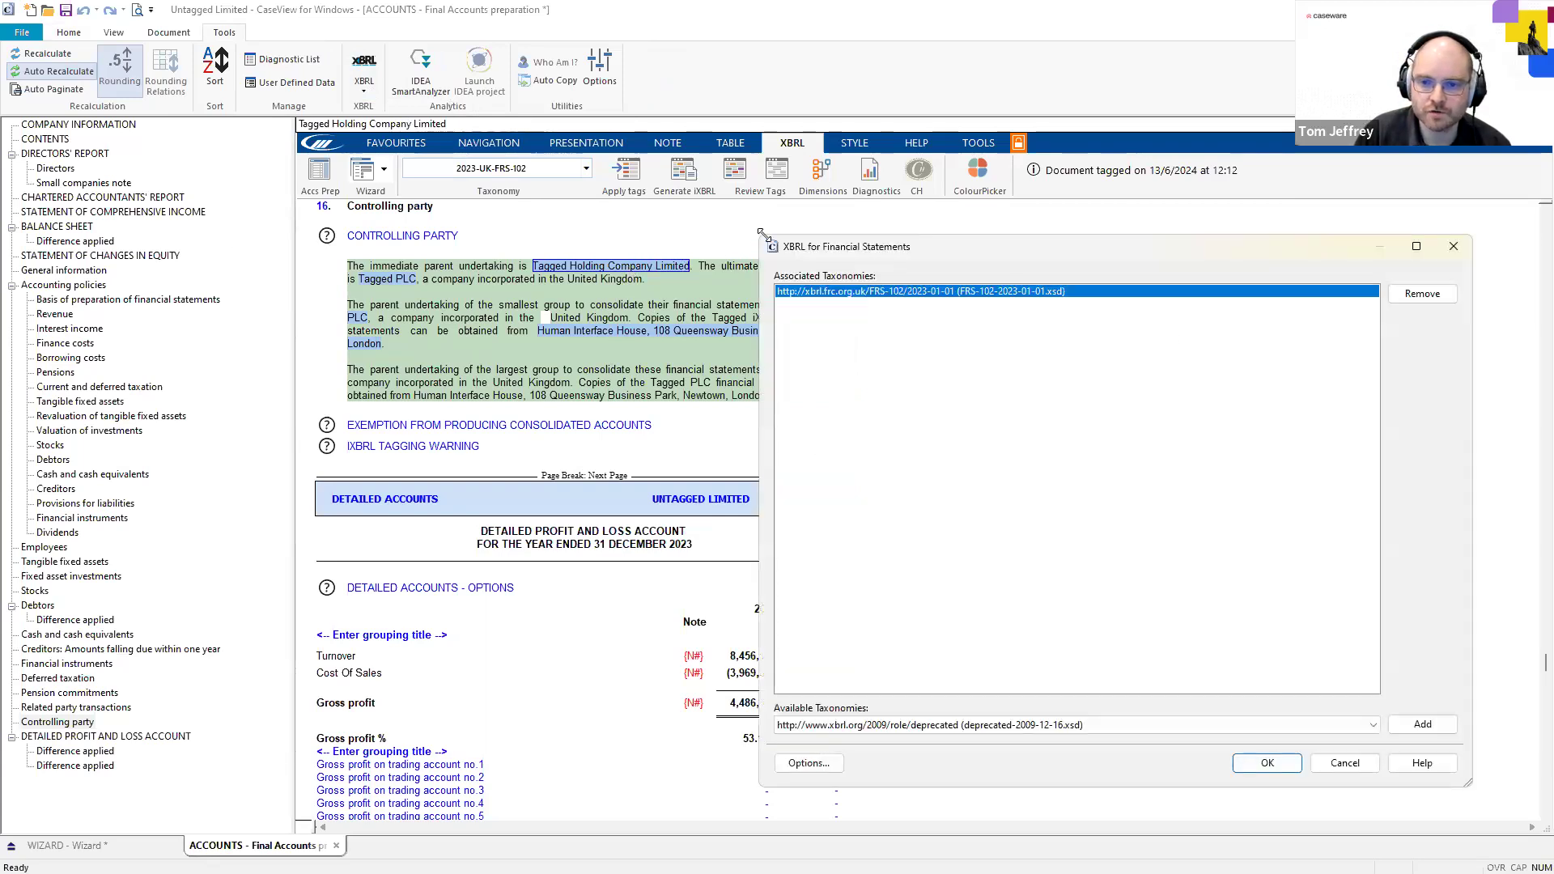
left_click_drag(763, 234, 901, 294)
left_click(117, 41)
left_click_drag(1224, 306, 990, 308)
left_click(1220, 308)
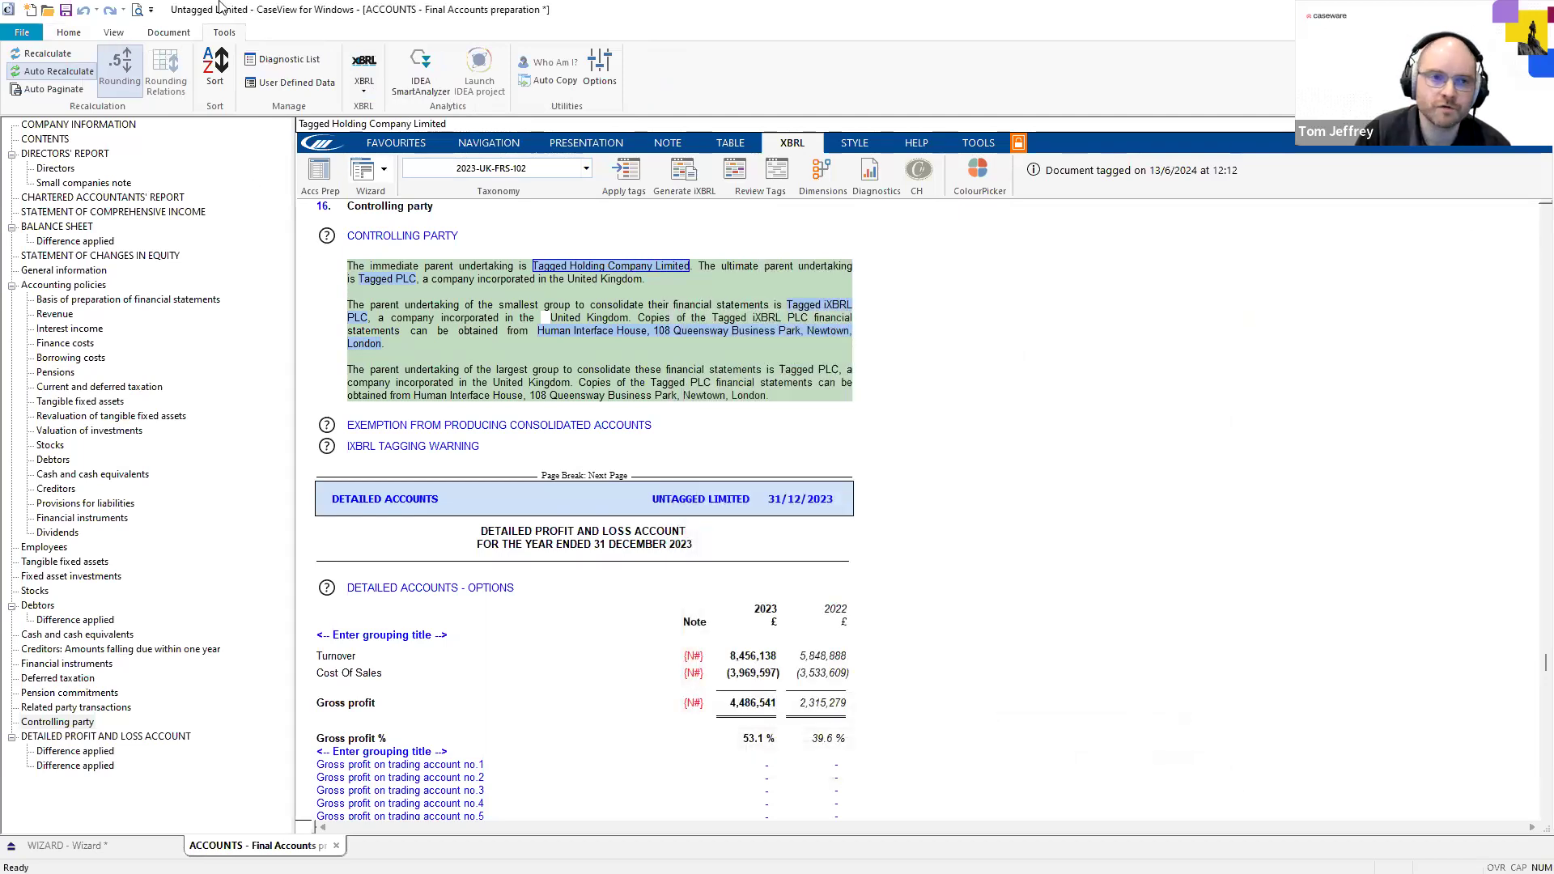
Hide the document map and collapse the ribbon to give the accounts document more room
left_click(114, 33)
left_click(107, 71)
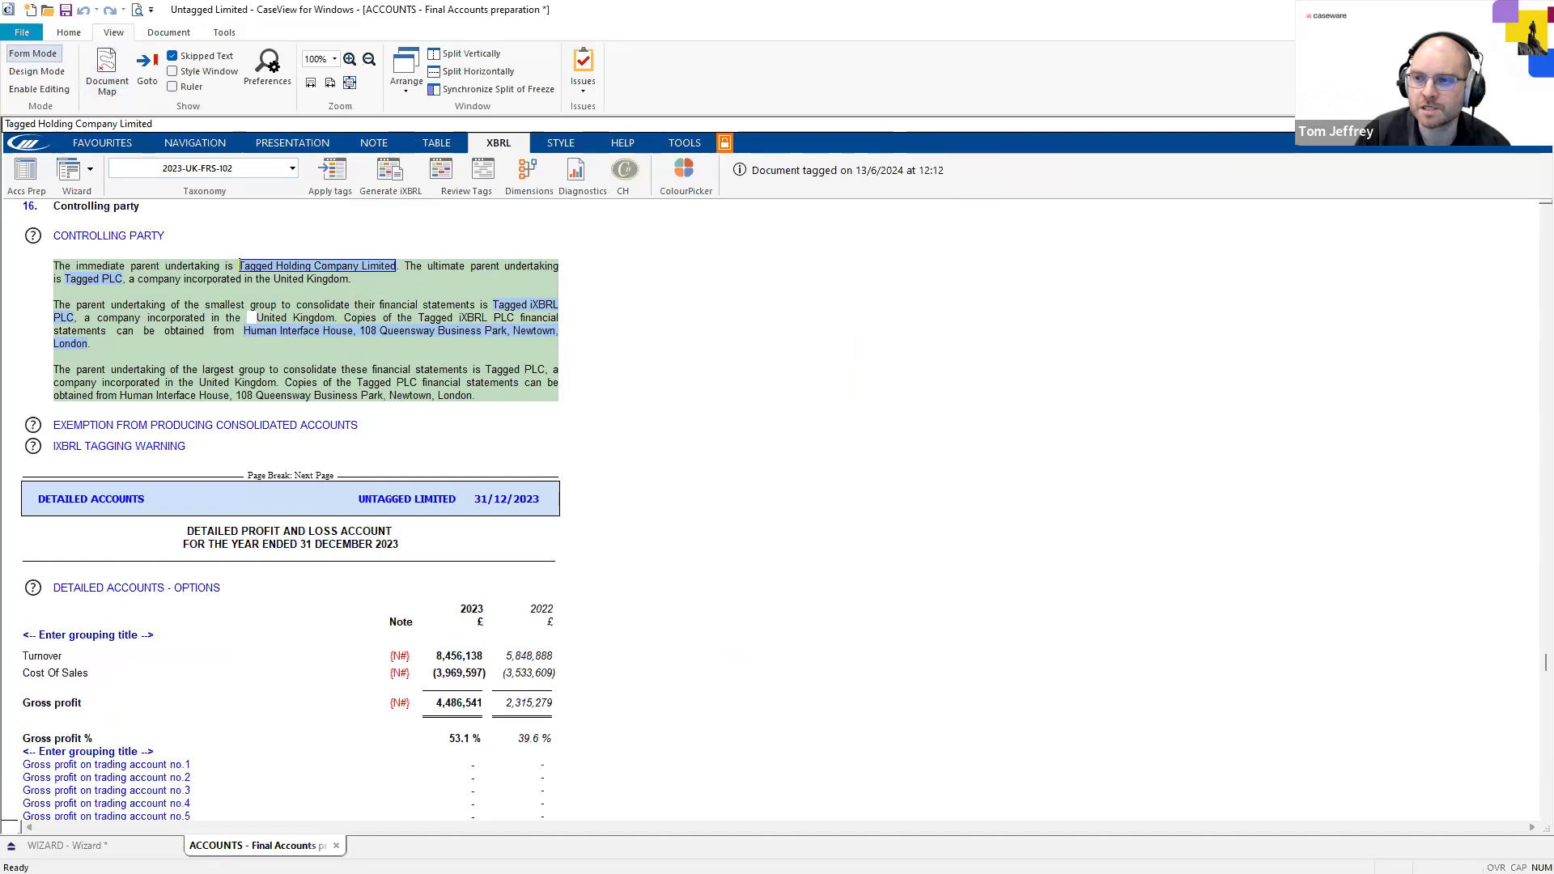
key("ctrl+F1")
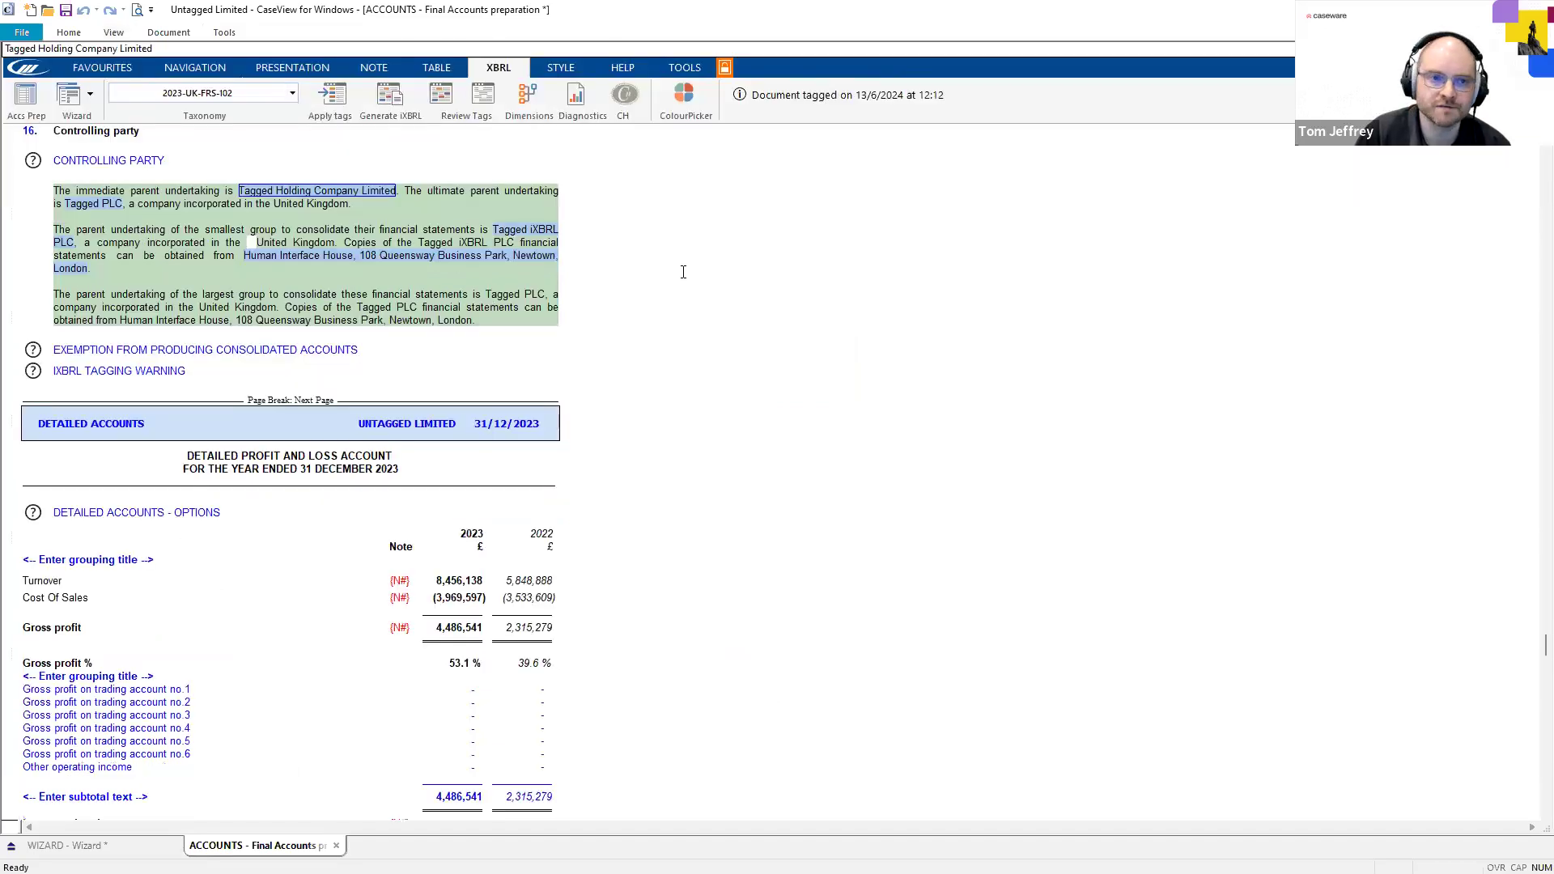
Start manual XBRL document tagging with the associated FRS-102-2023-01-01.xsd taxonomy and place its window beside the Controlling party note
left_click(220, 32)
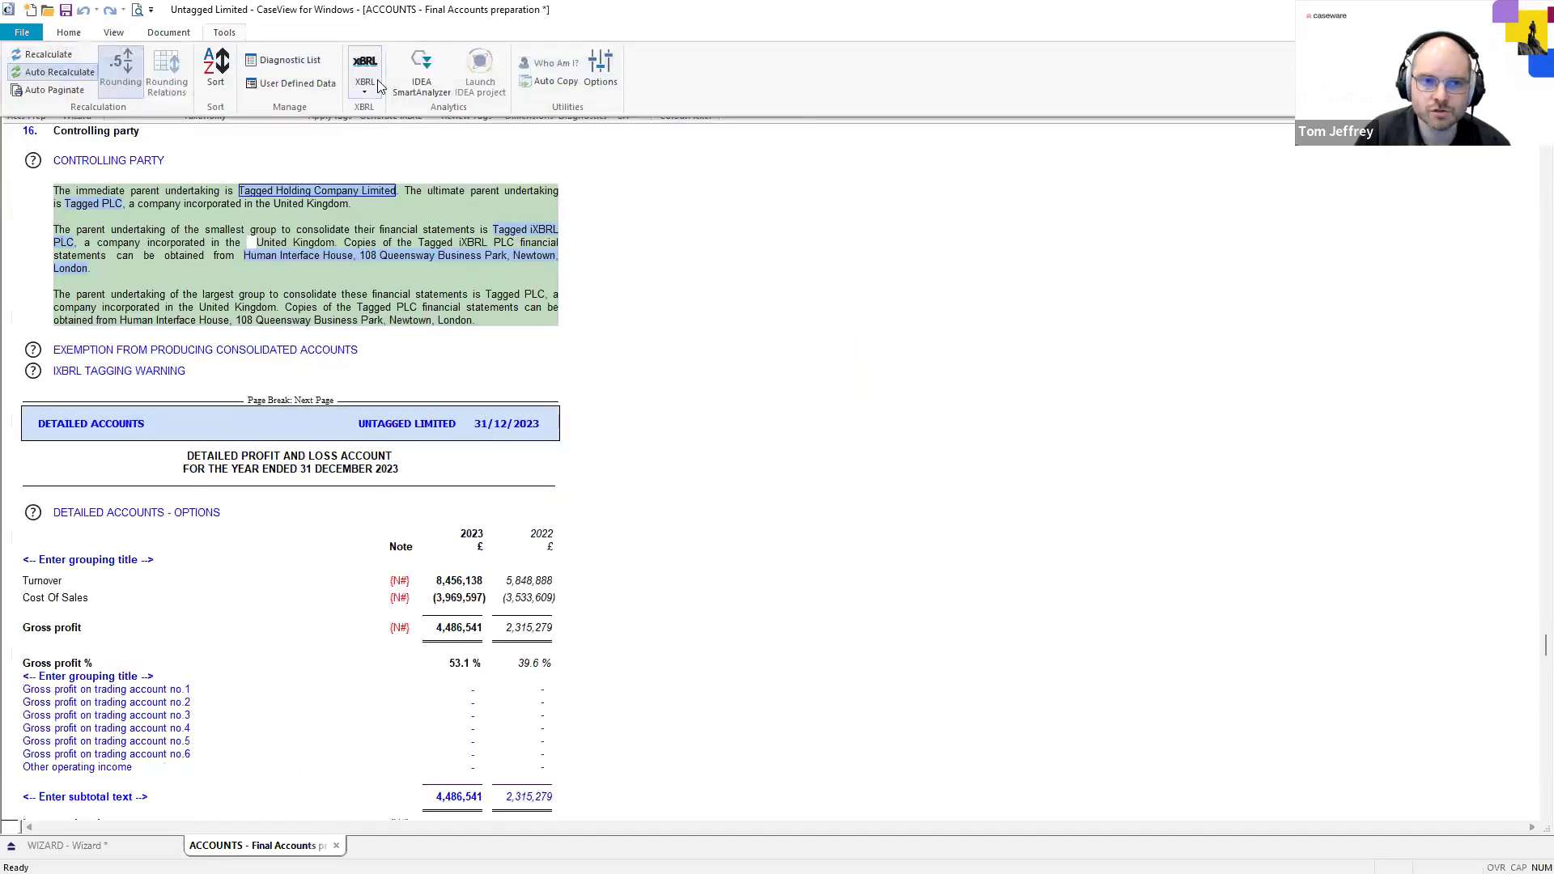
left_click(364, 71)
left_click(385, 127)
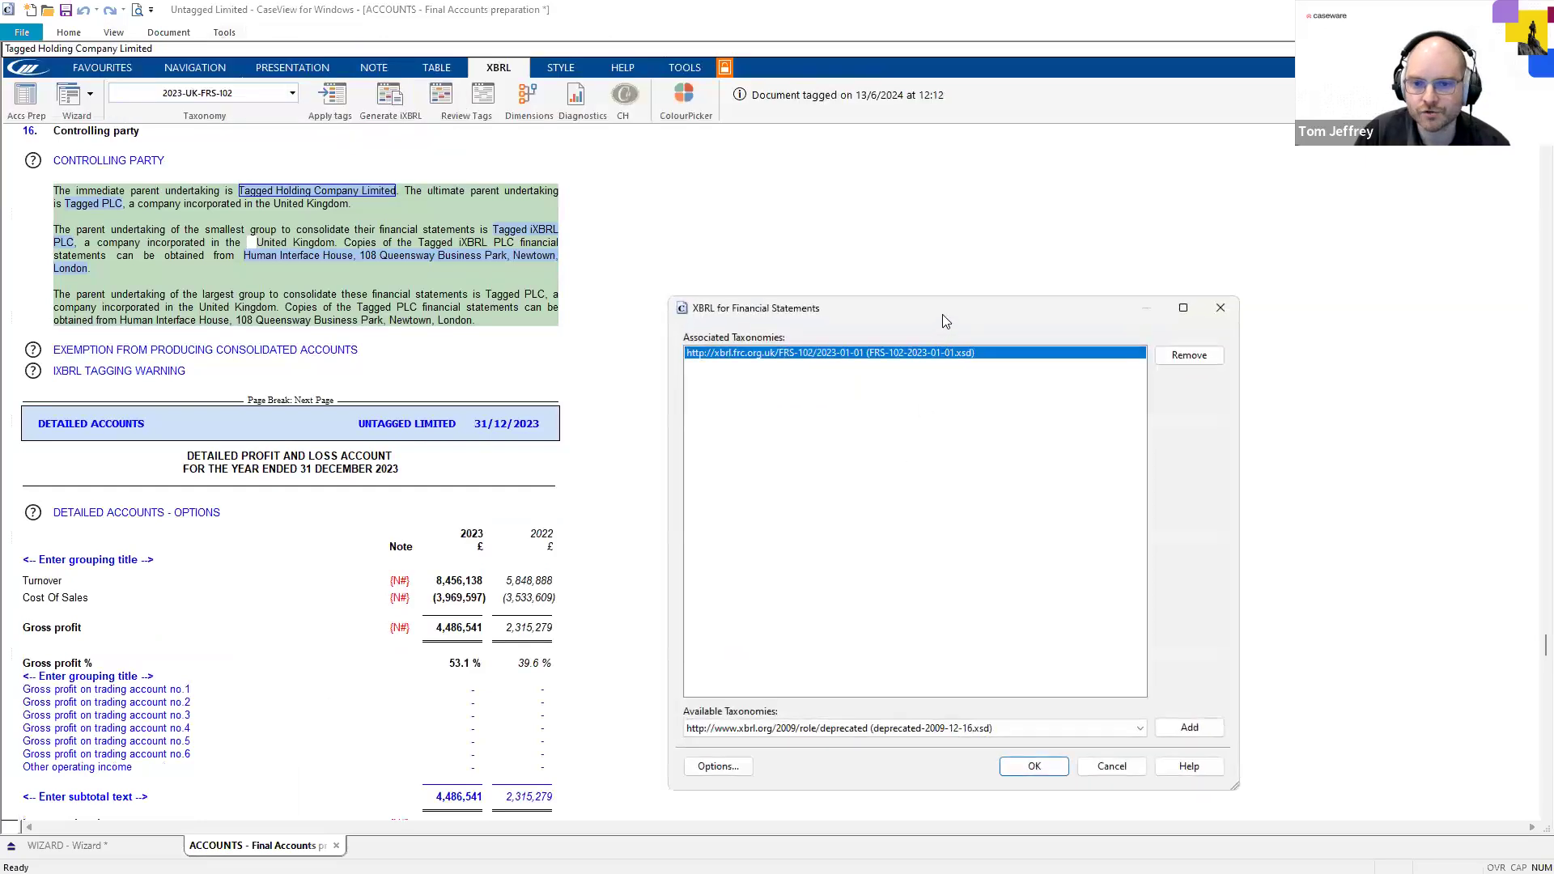
left_click_drag(944, 304, 909, 212)
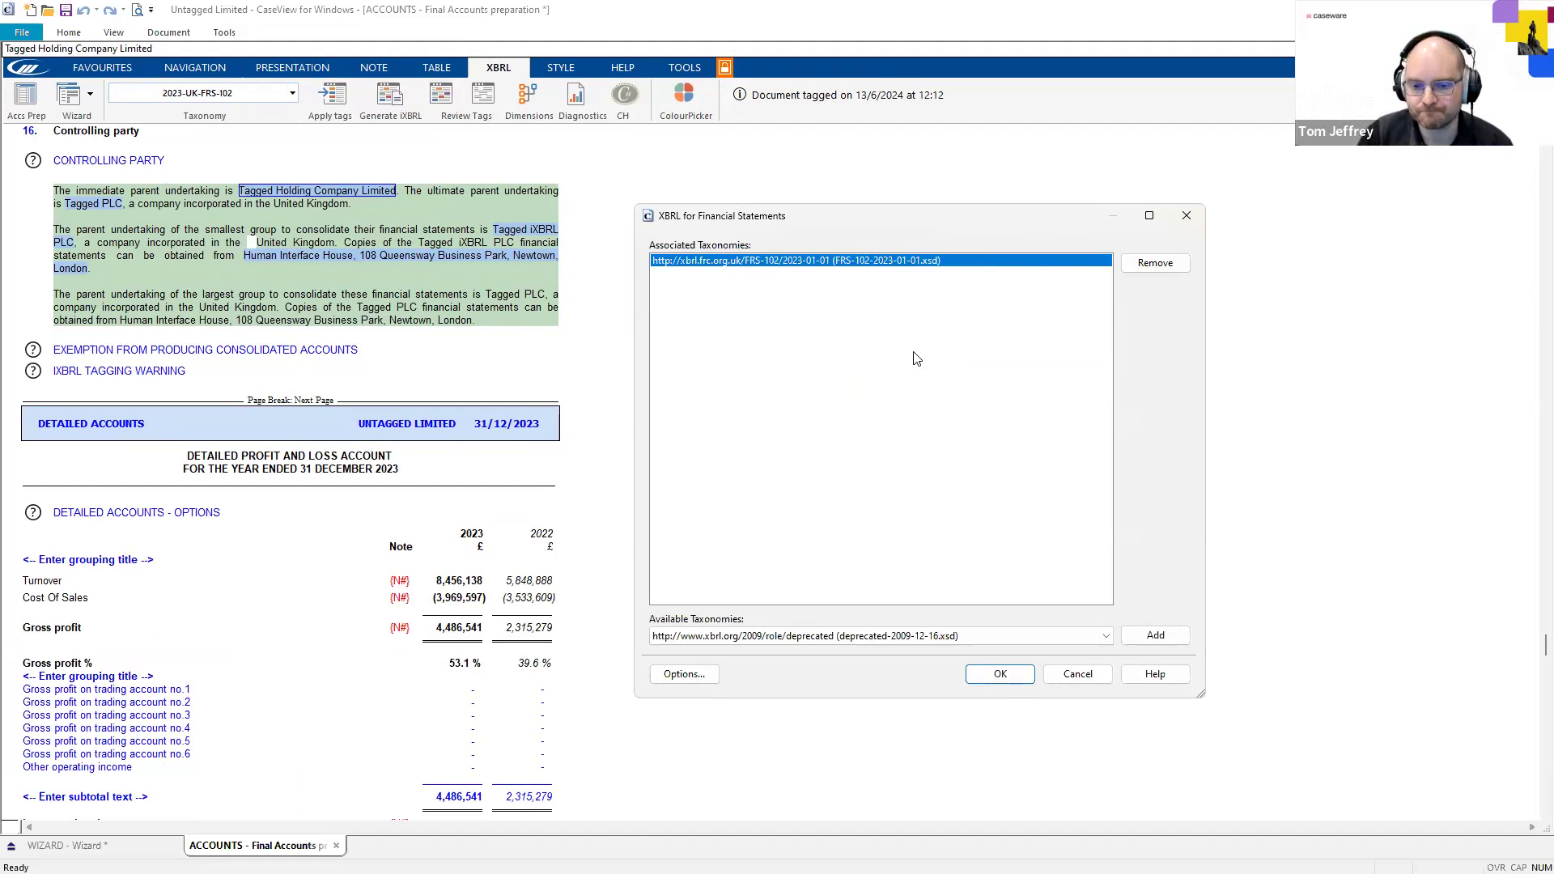
left_click(1001, 674)
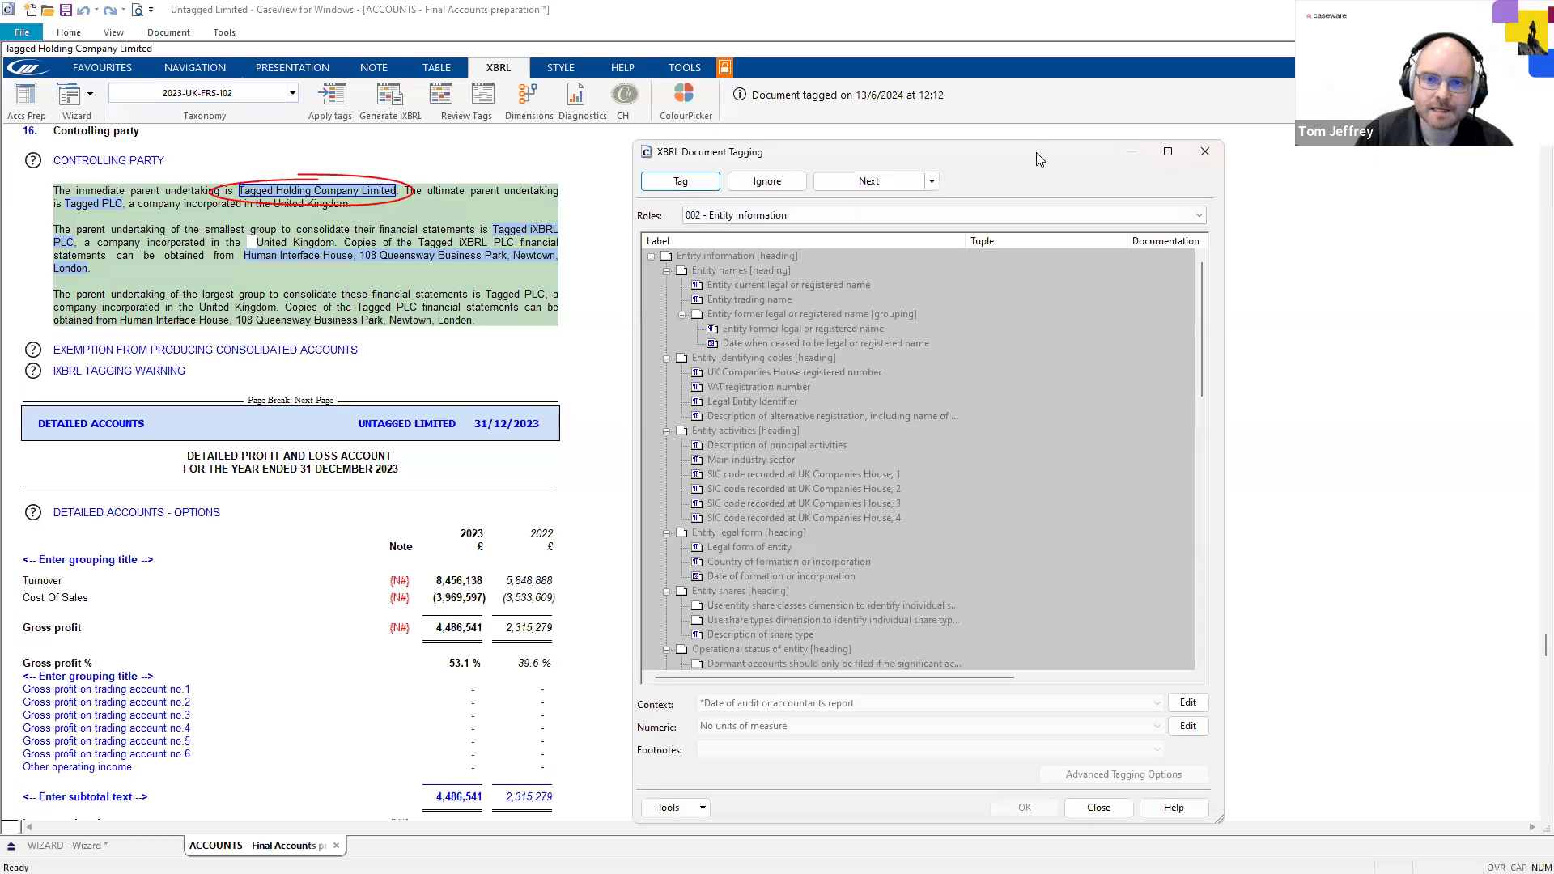
left_click_drag(1037, 153, 1038, 101)
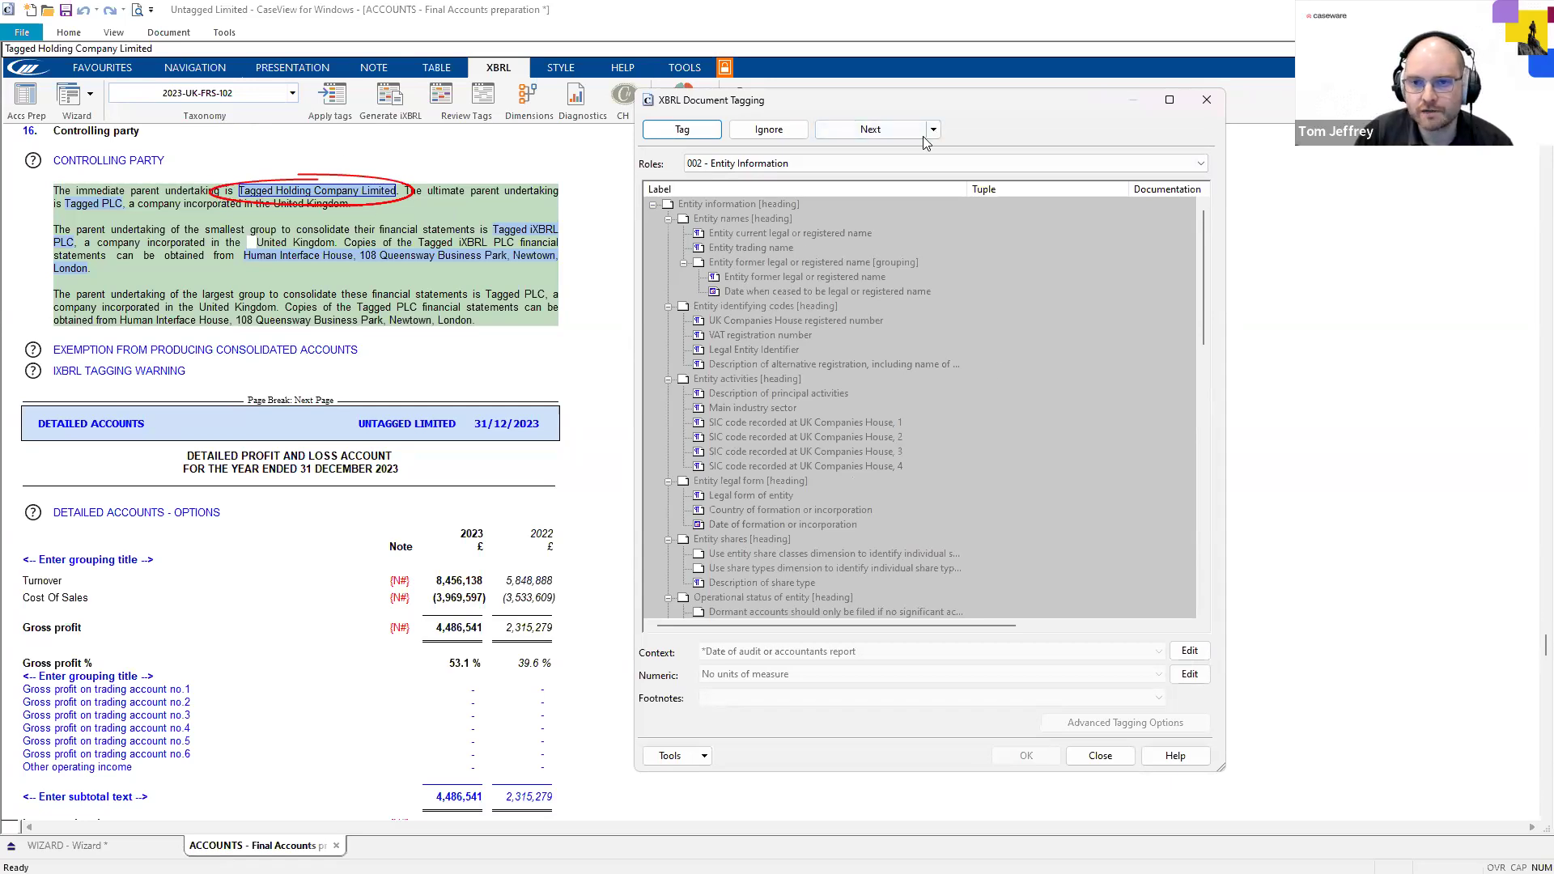
left_click_drag(672, 108, 700, 123)
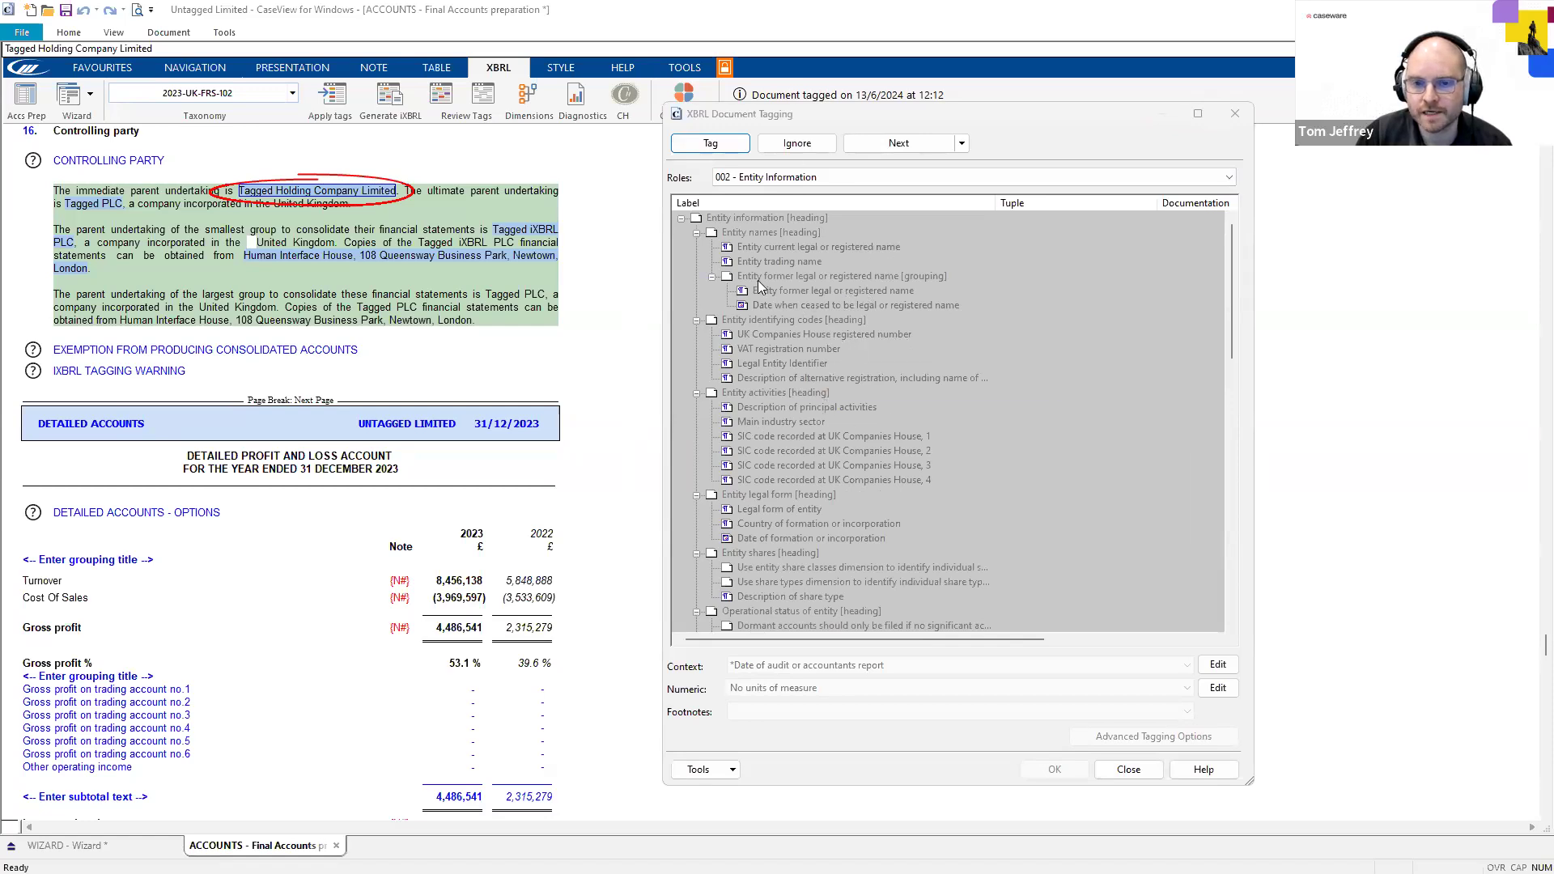
Look through the tags of the 002 - Entity Information role and collapse its tree to the main headings
scroll(723, 296, "down", 10)
scroll(723, 299, "down", 6)
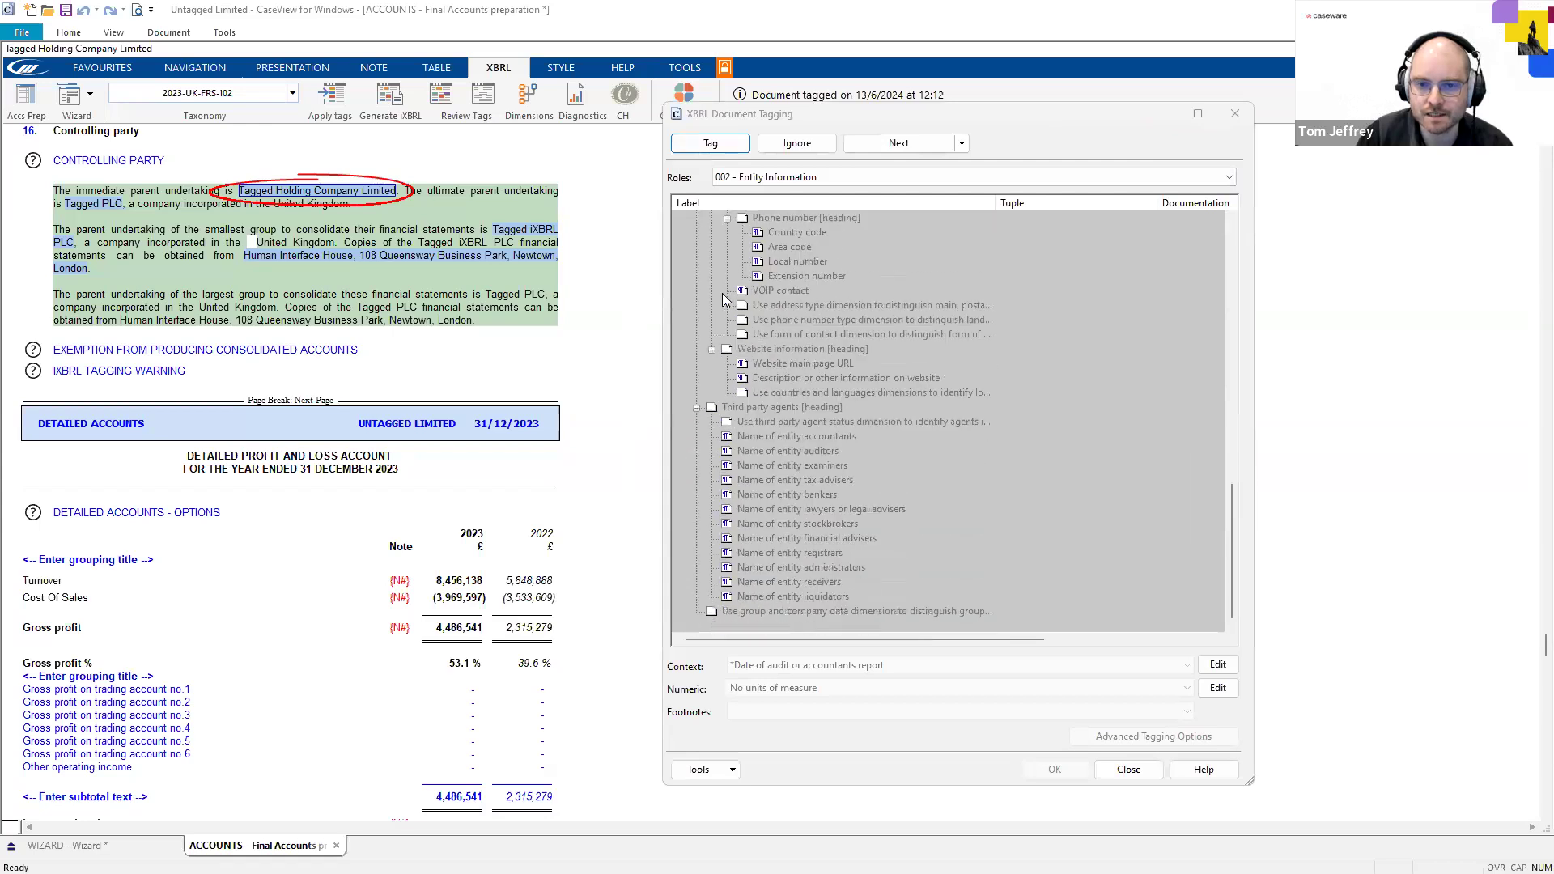
scroll(944, 403, "up", 6)
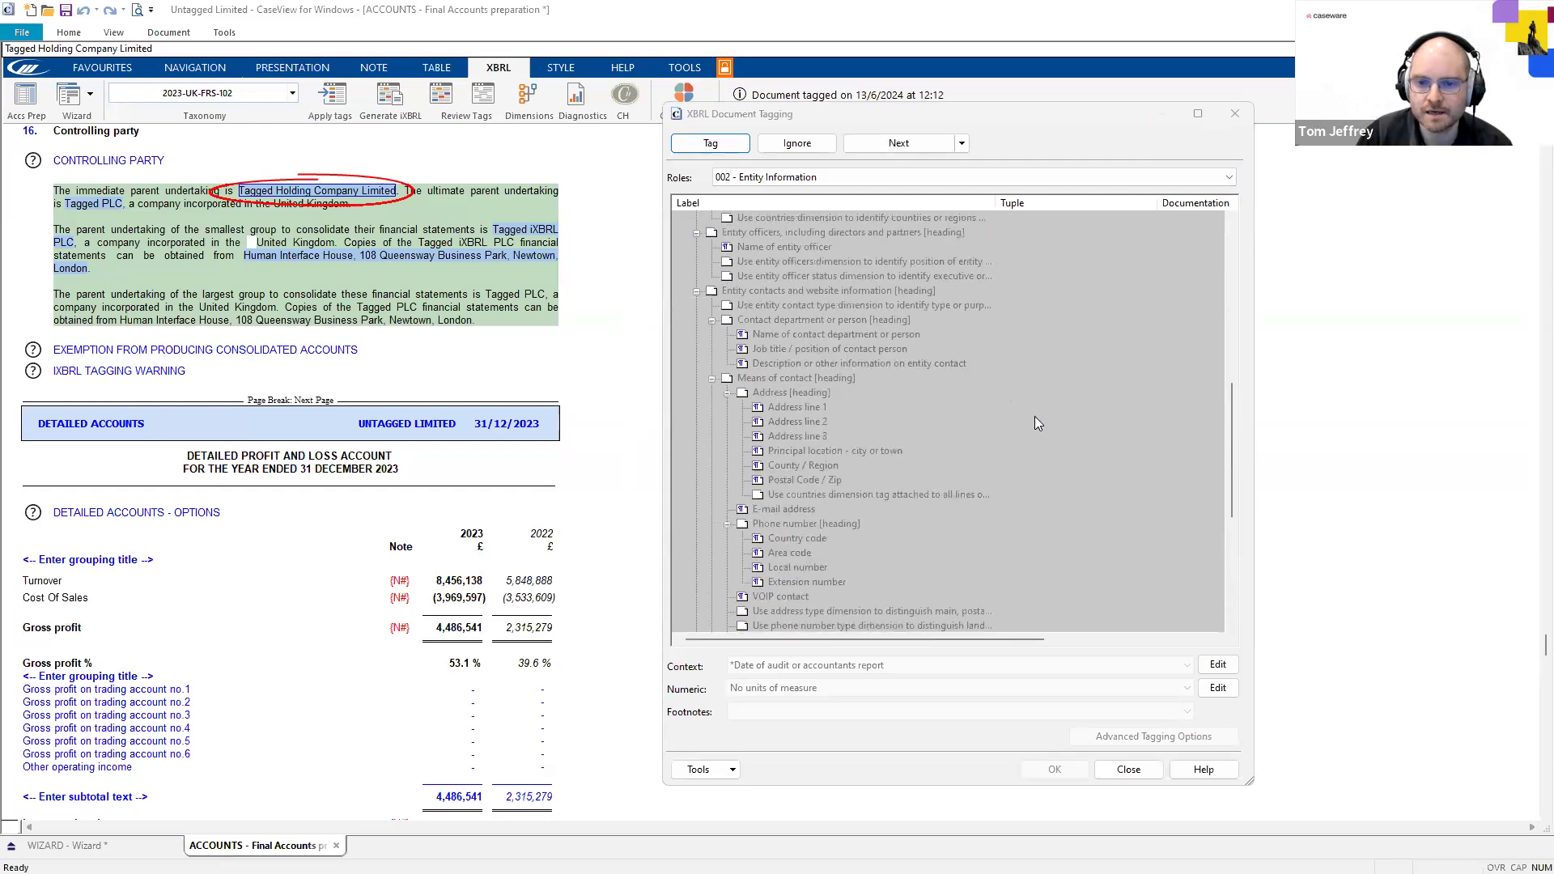
left_click_drag(1232, 472, 1230, 303)
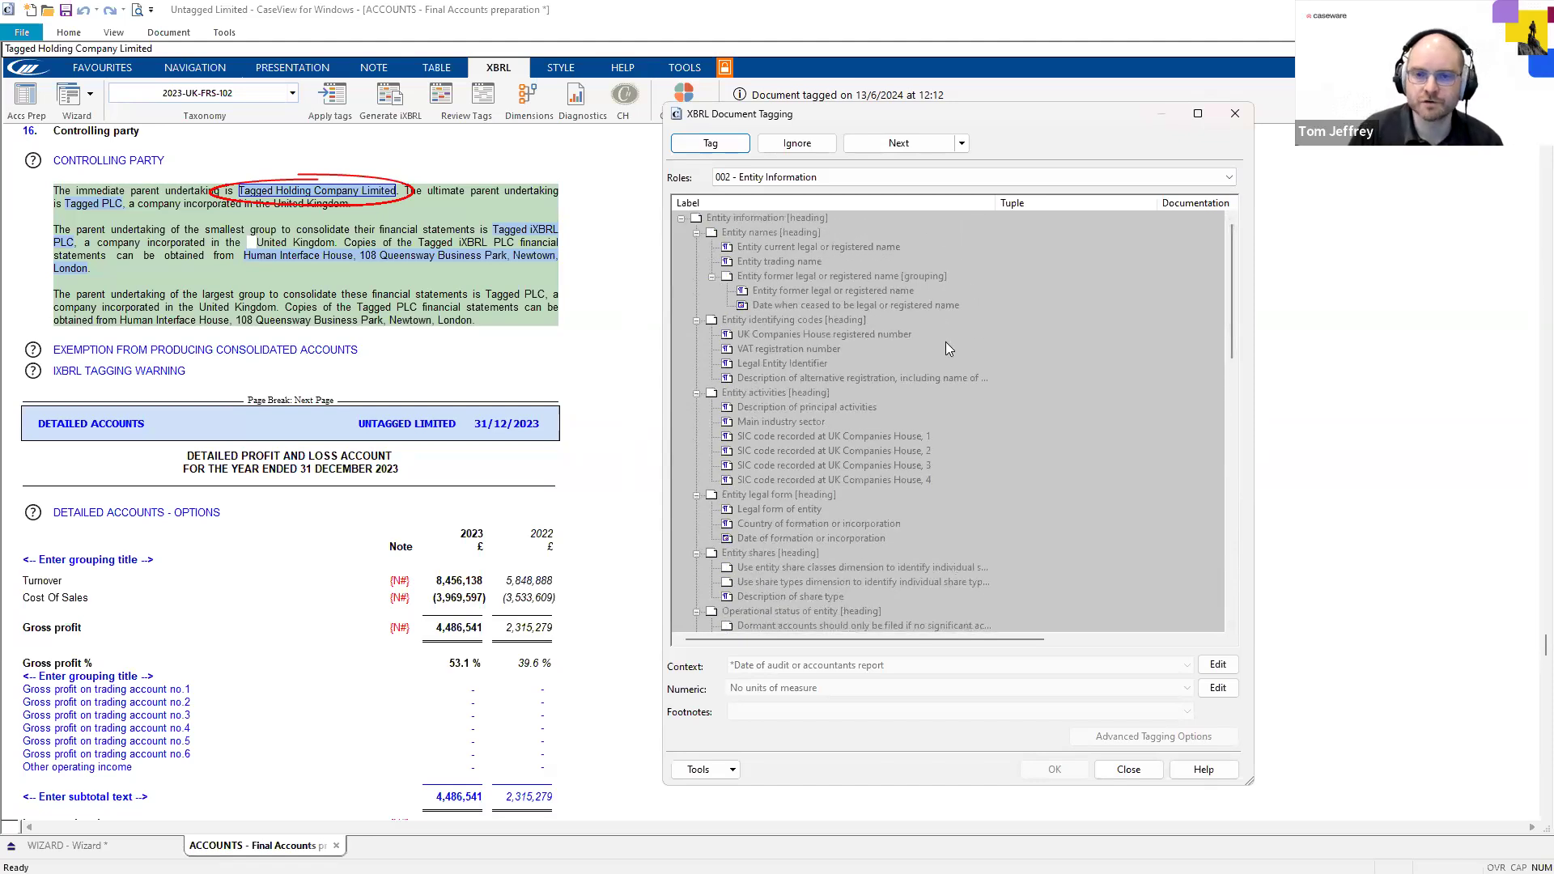
left_click(681, 219)
left_click(682, 218)
left_click(681, 218)
left_click(681, 219)
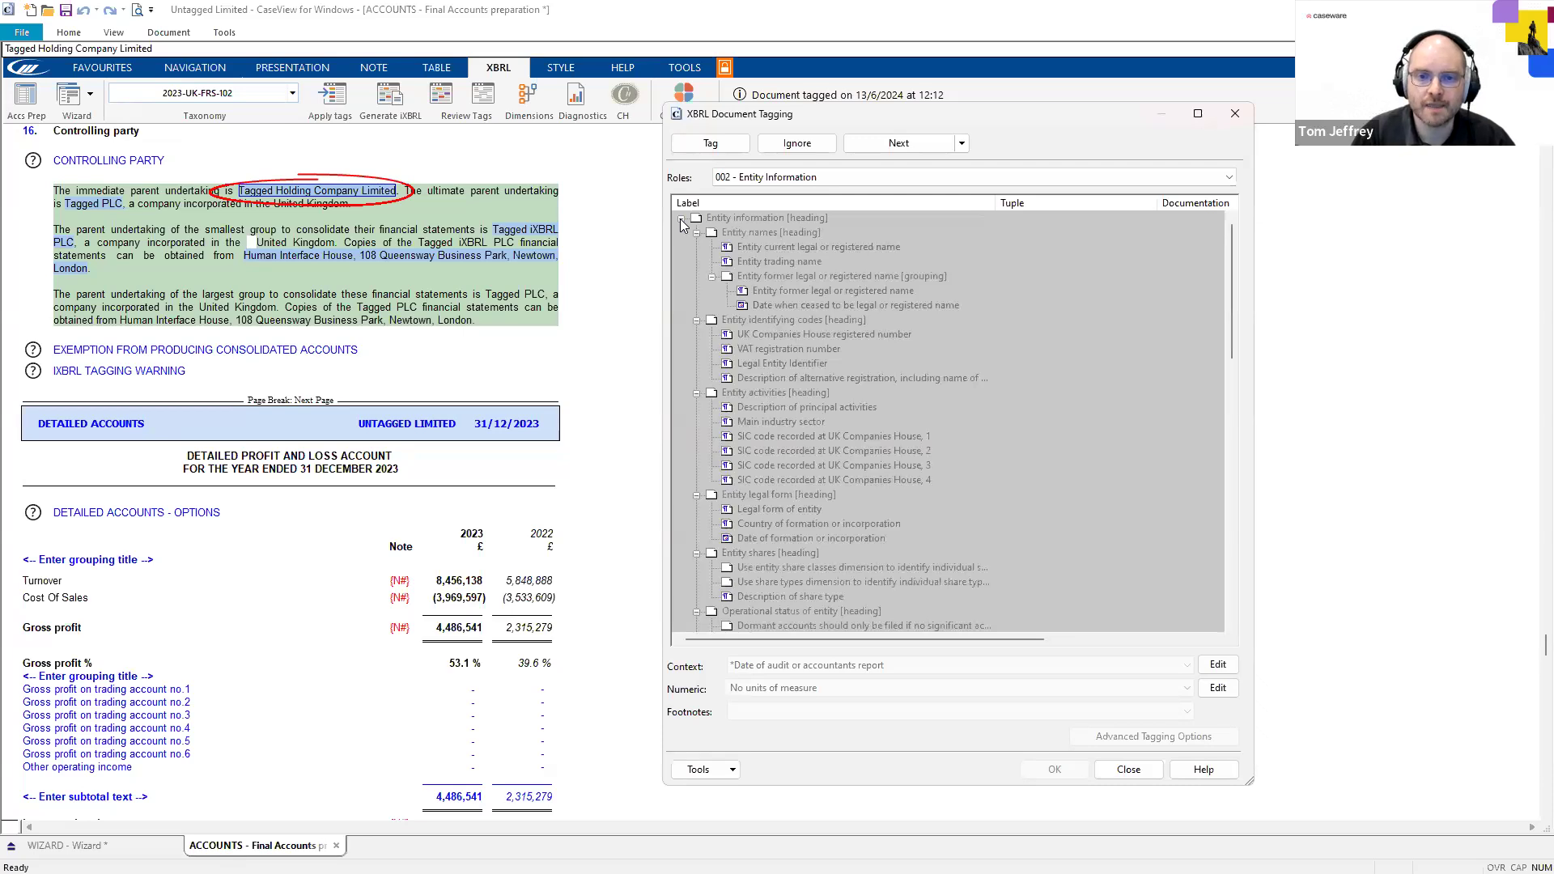
left_click(681, 218)
left_click(682, 219)
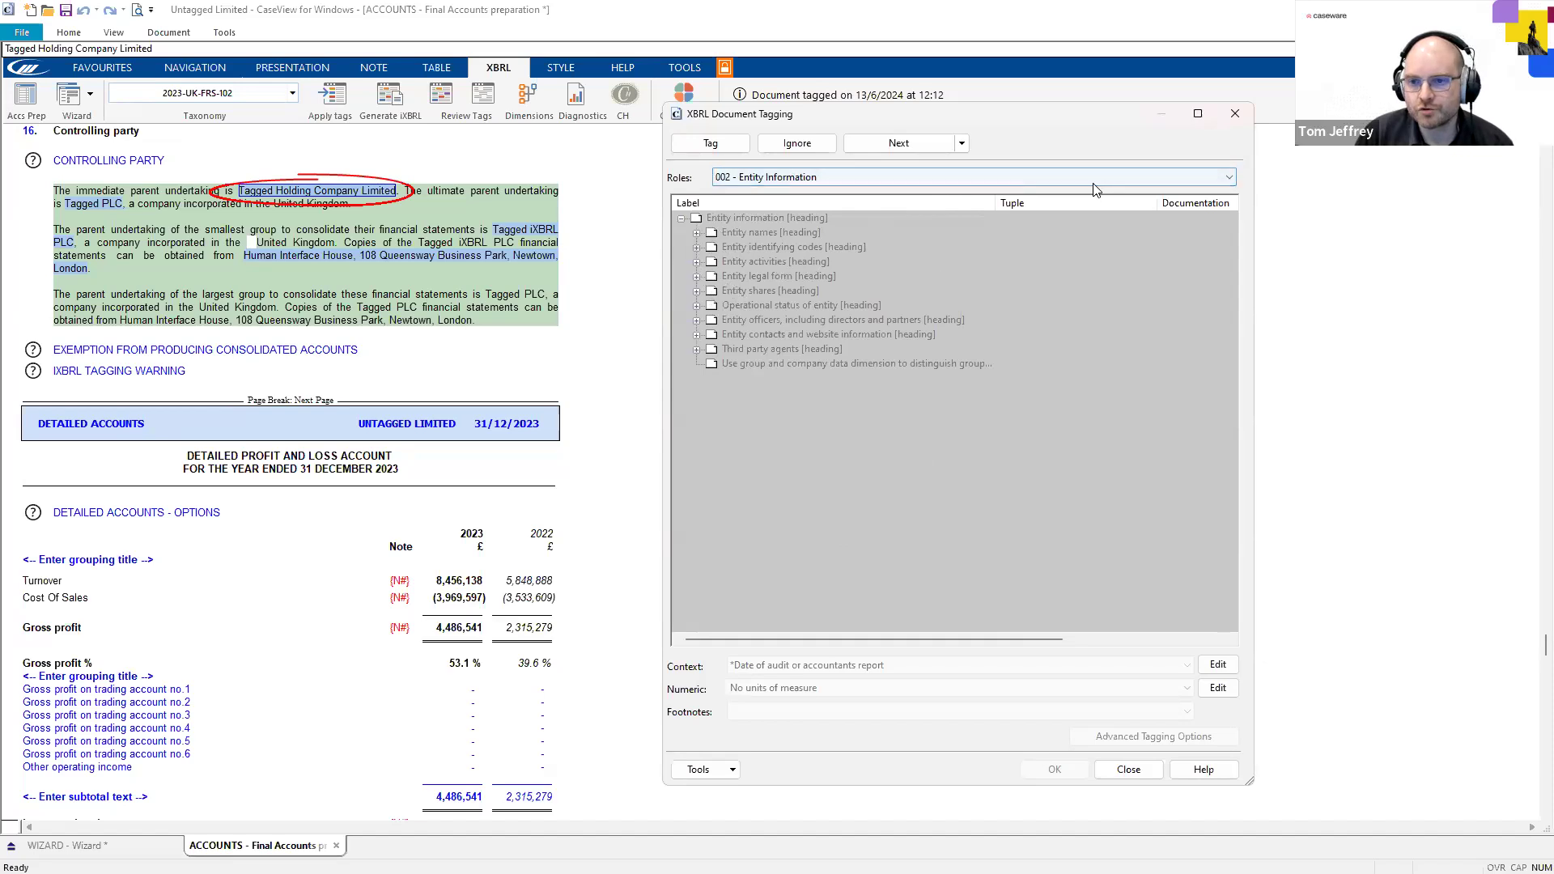
Switch to the 302 - Notes and Detailed Disclosures (FRS 102) role and expand Related parties down to Relationship between entity and parents
left_click(1222, 180)
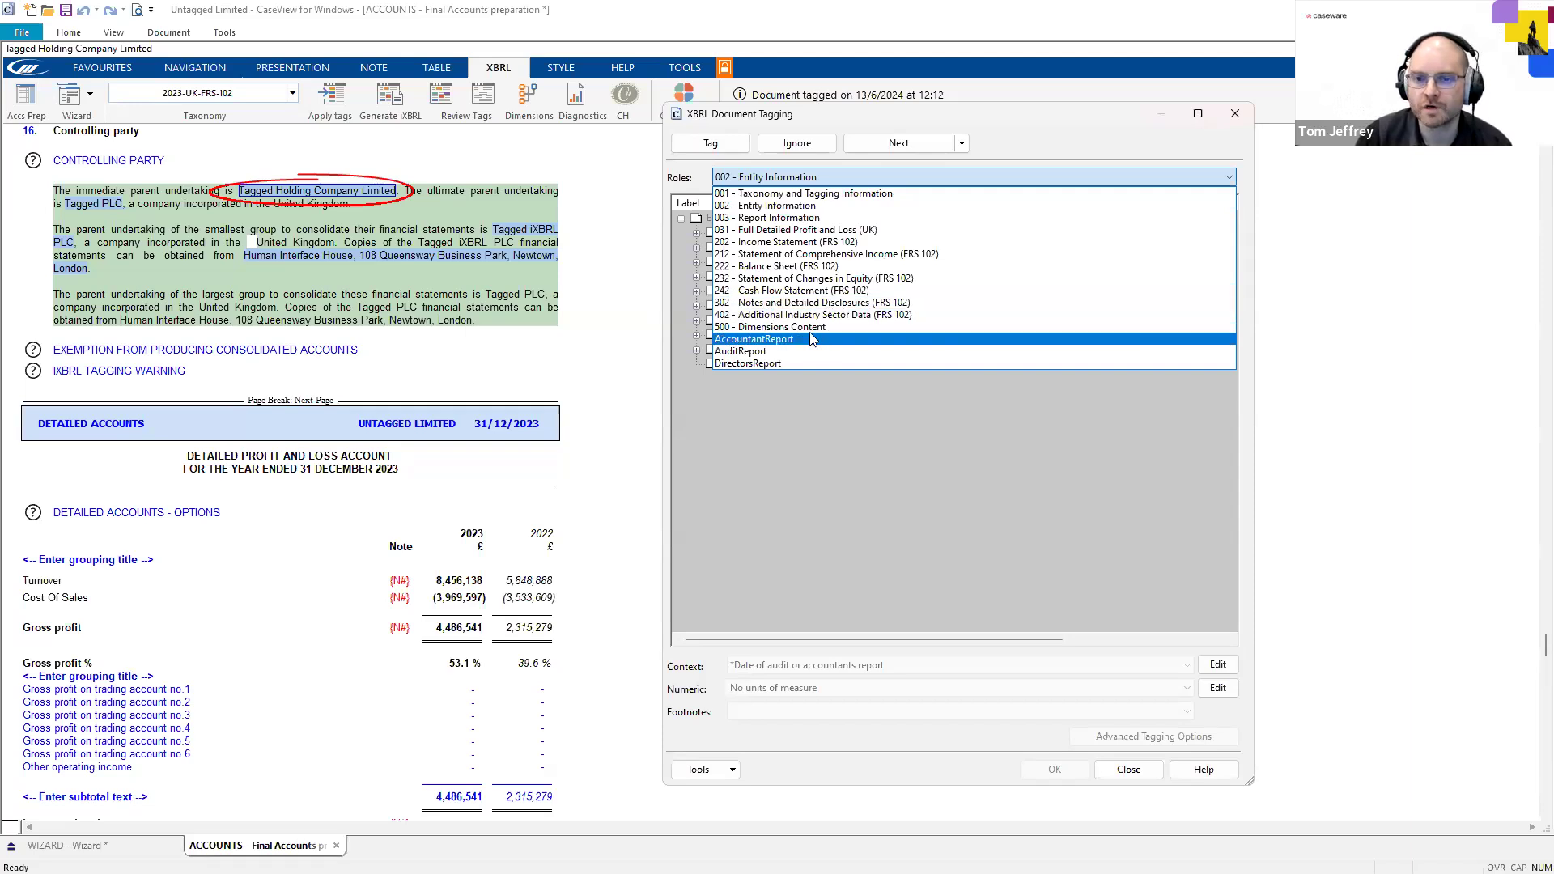
left_click(760, 303)
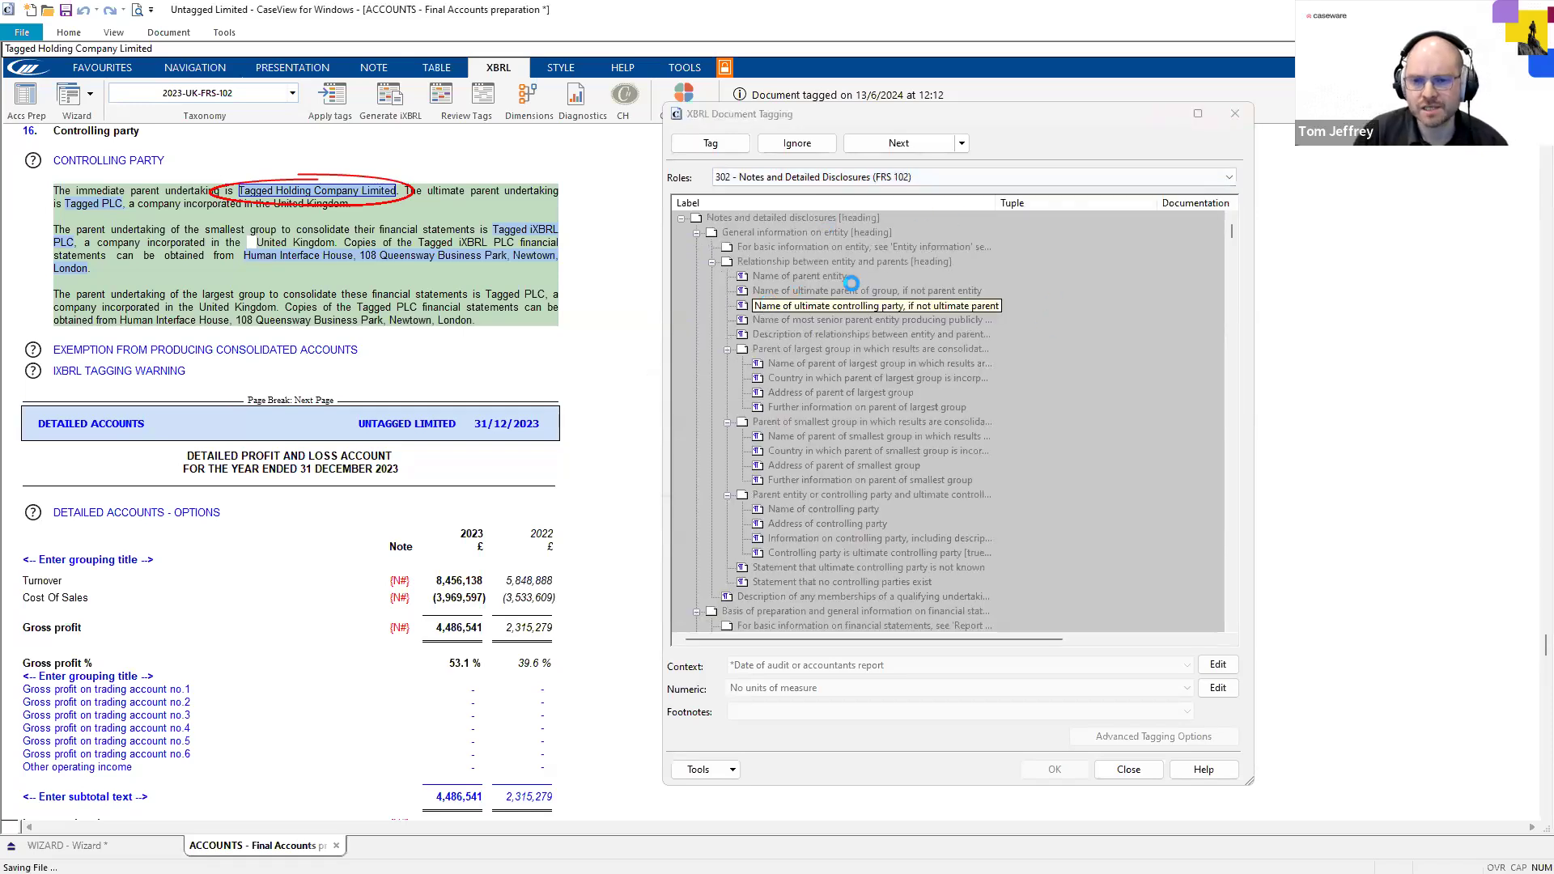
left_click(682, 218)
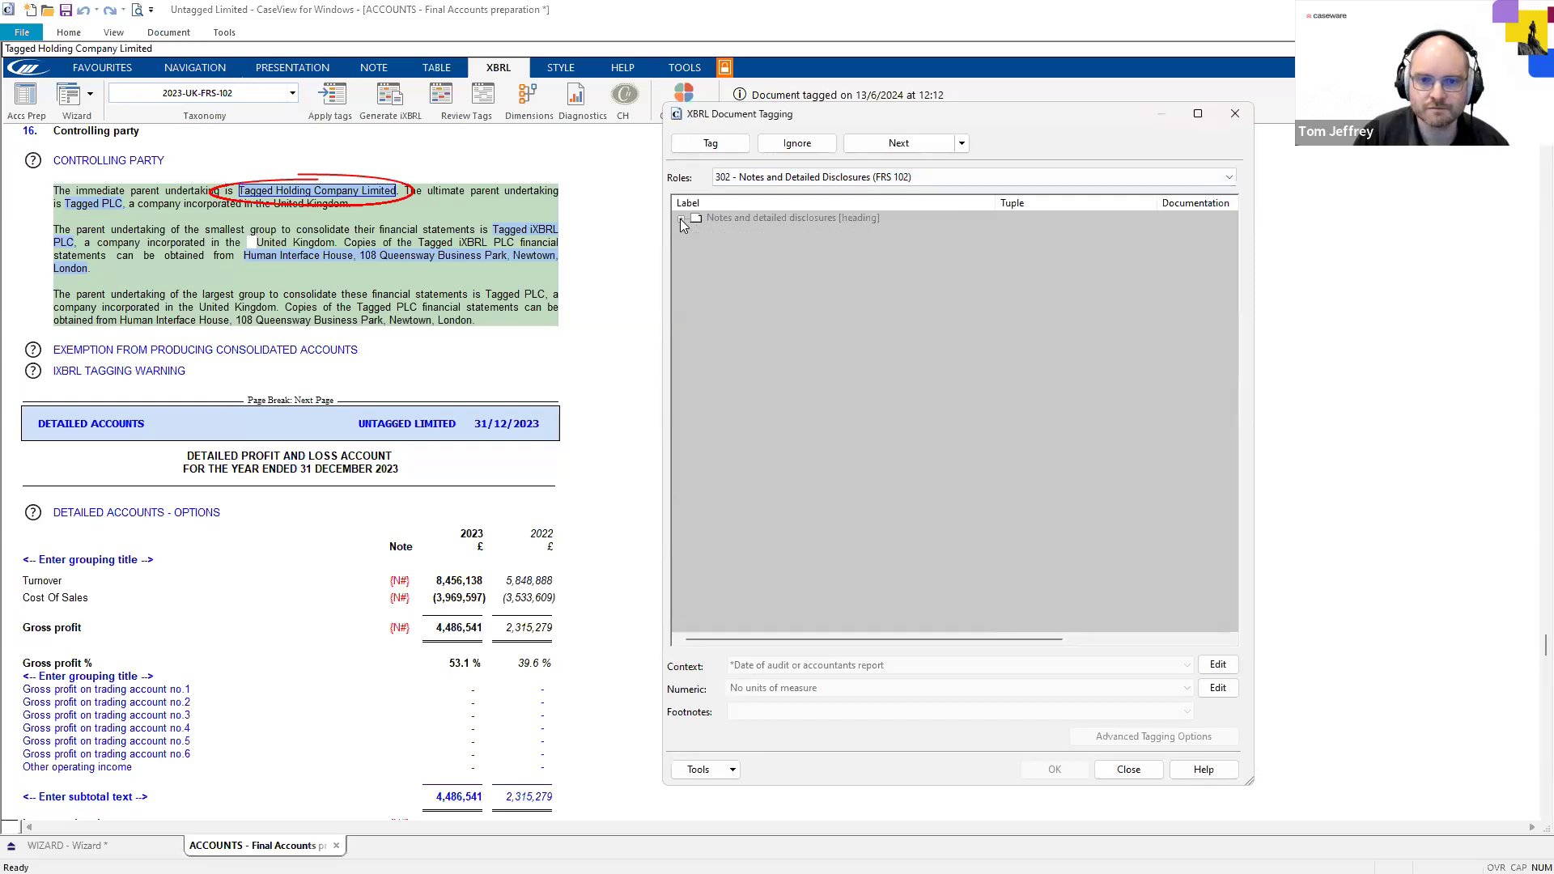
left_click(681, 219)
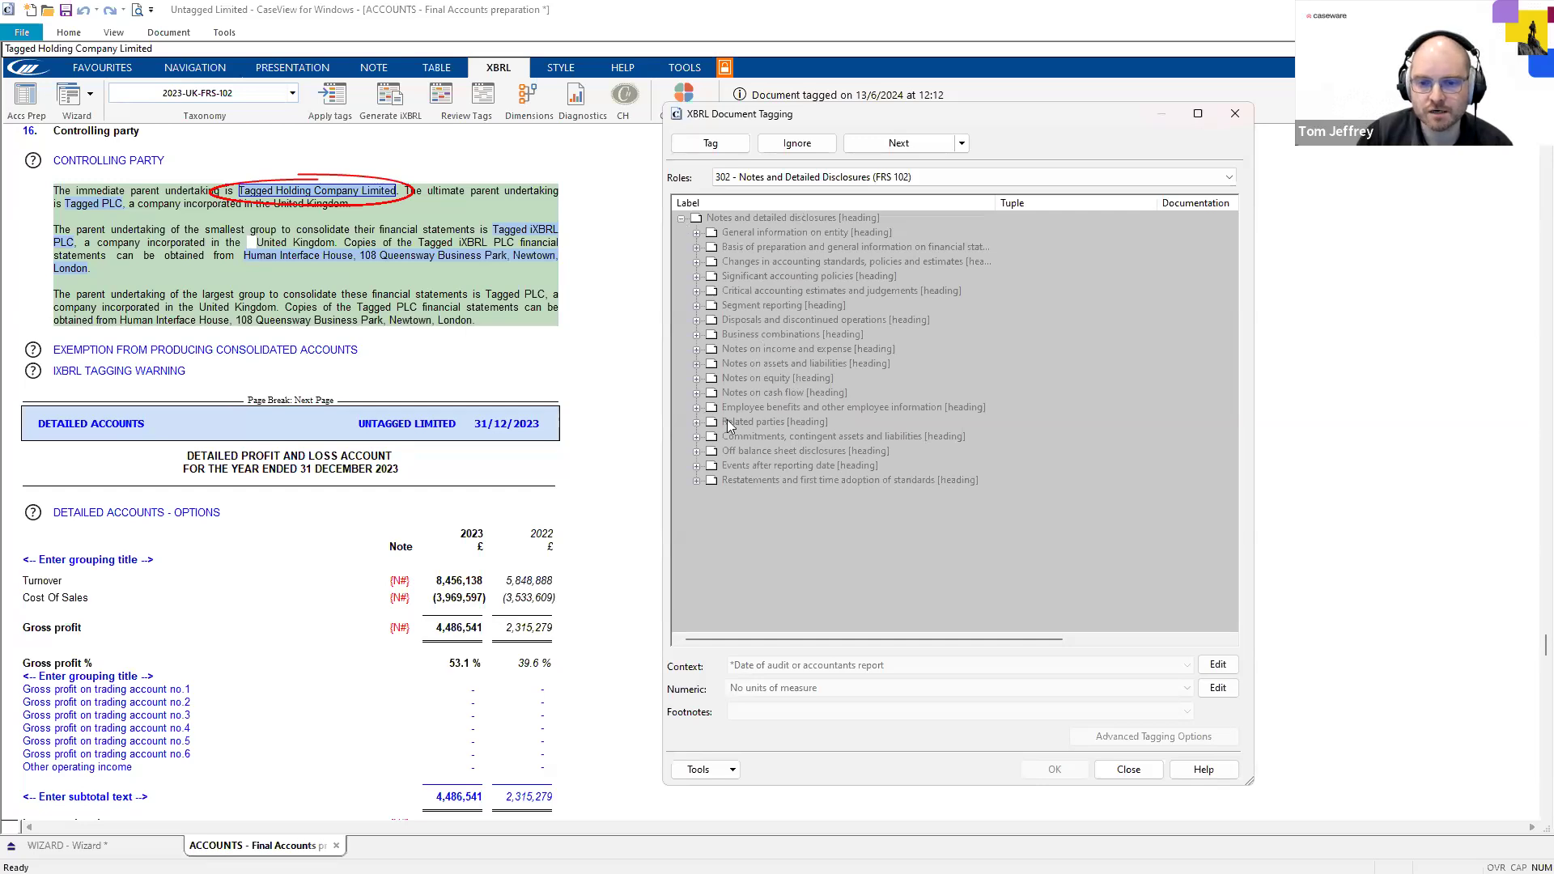
left_click(696, 422)
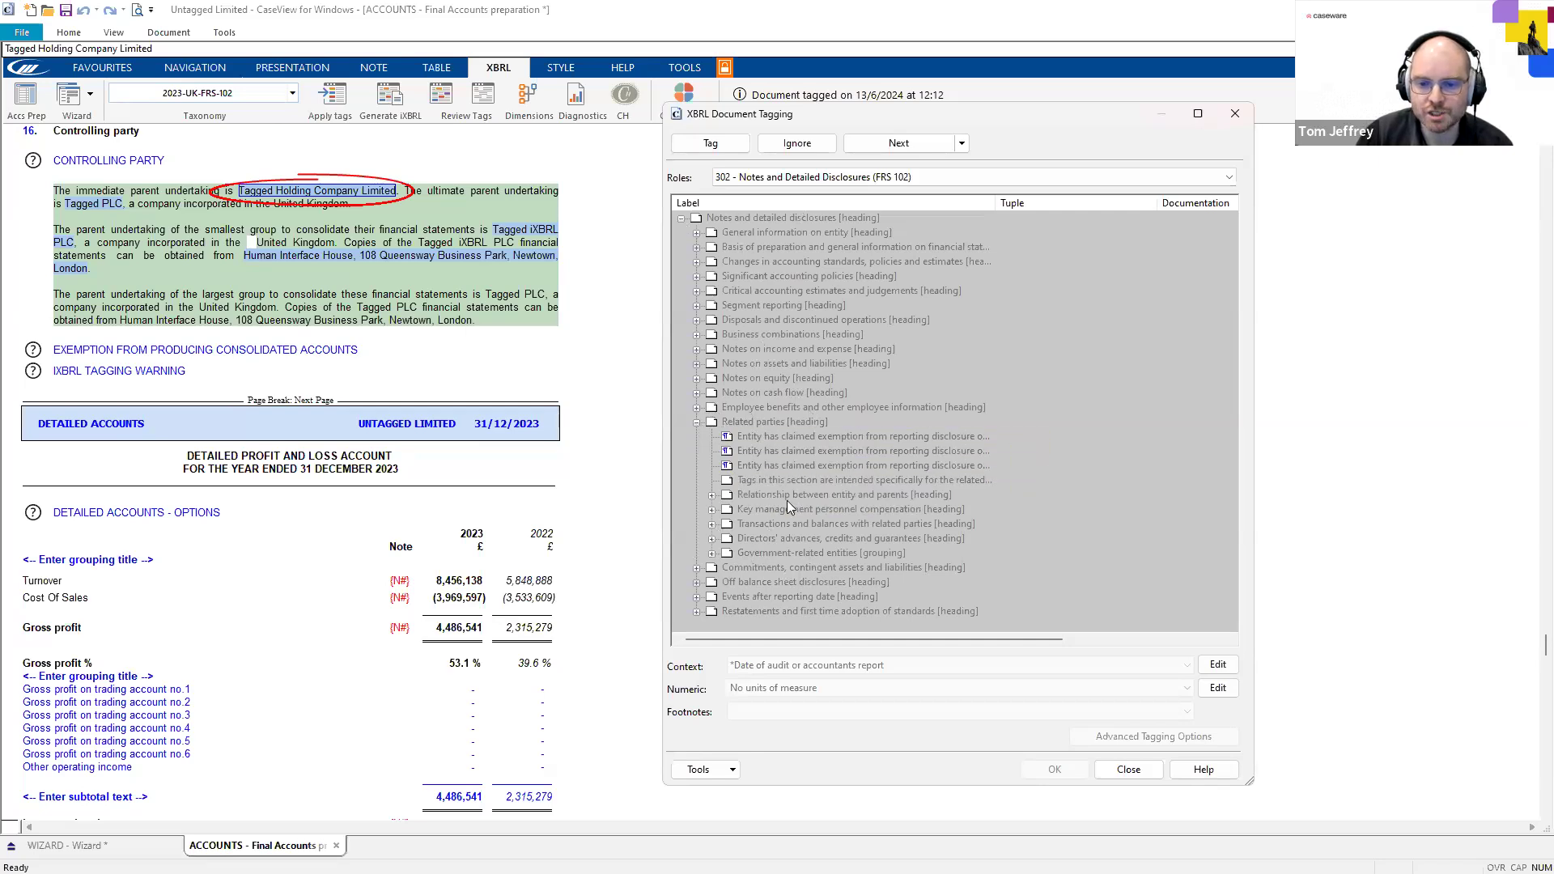
left_click(712, 496)
scroll(849, 437, "down", 2)
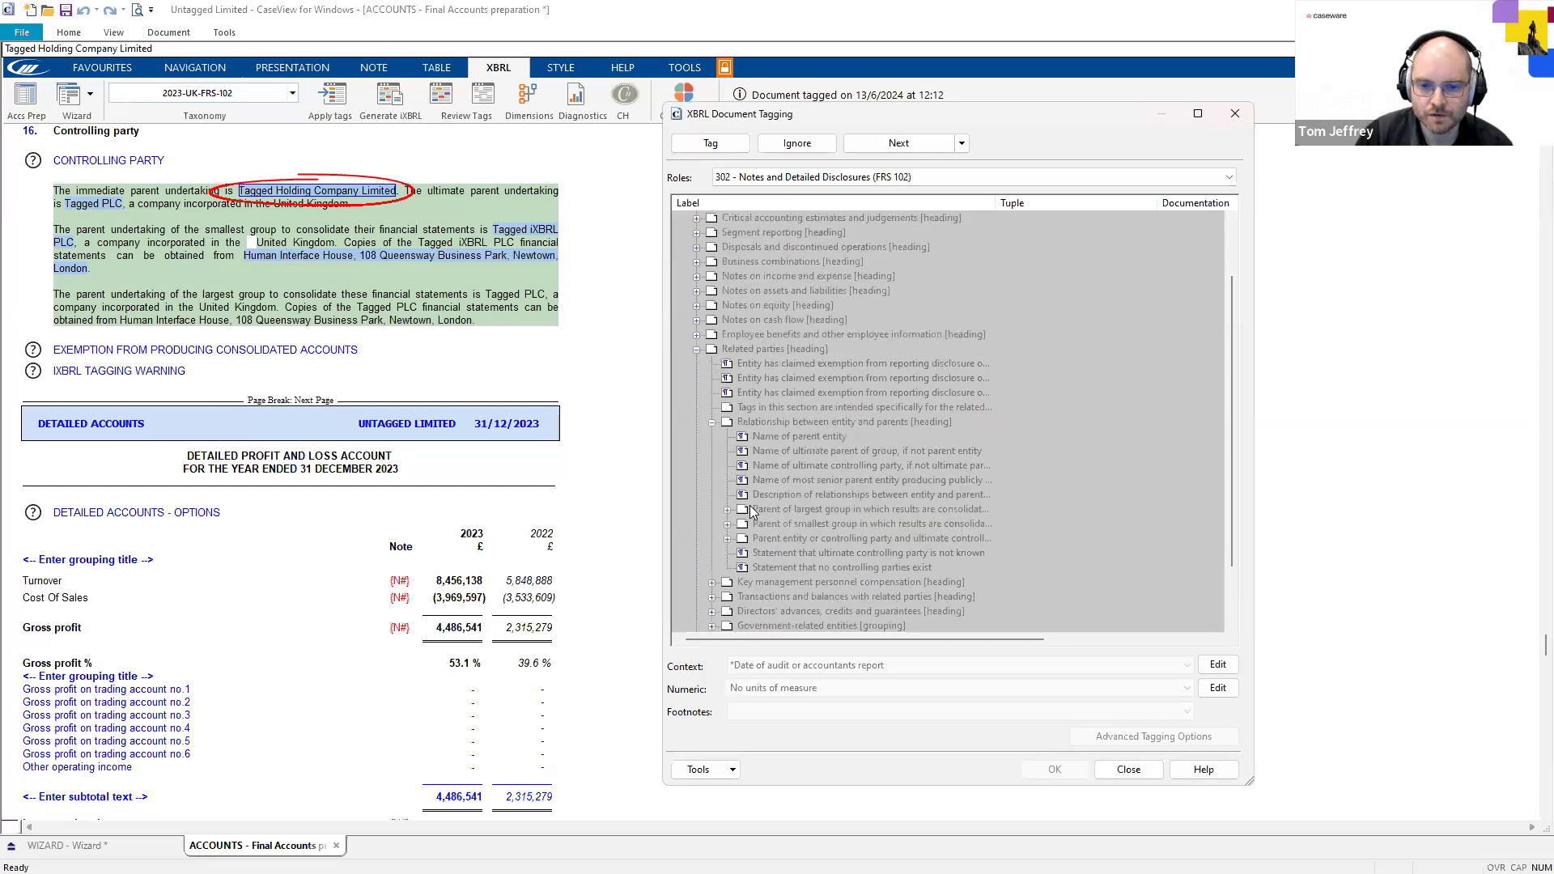
Tag Tagged Holding Company Limited as Name of parent entity, with the *Active Period context and no units of measure
left_click(837, 438)
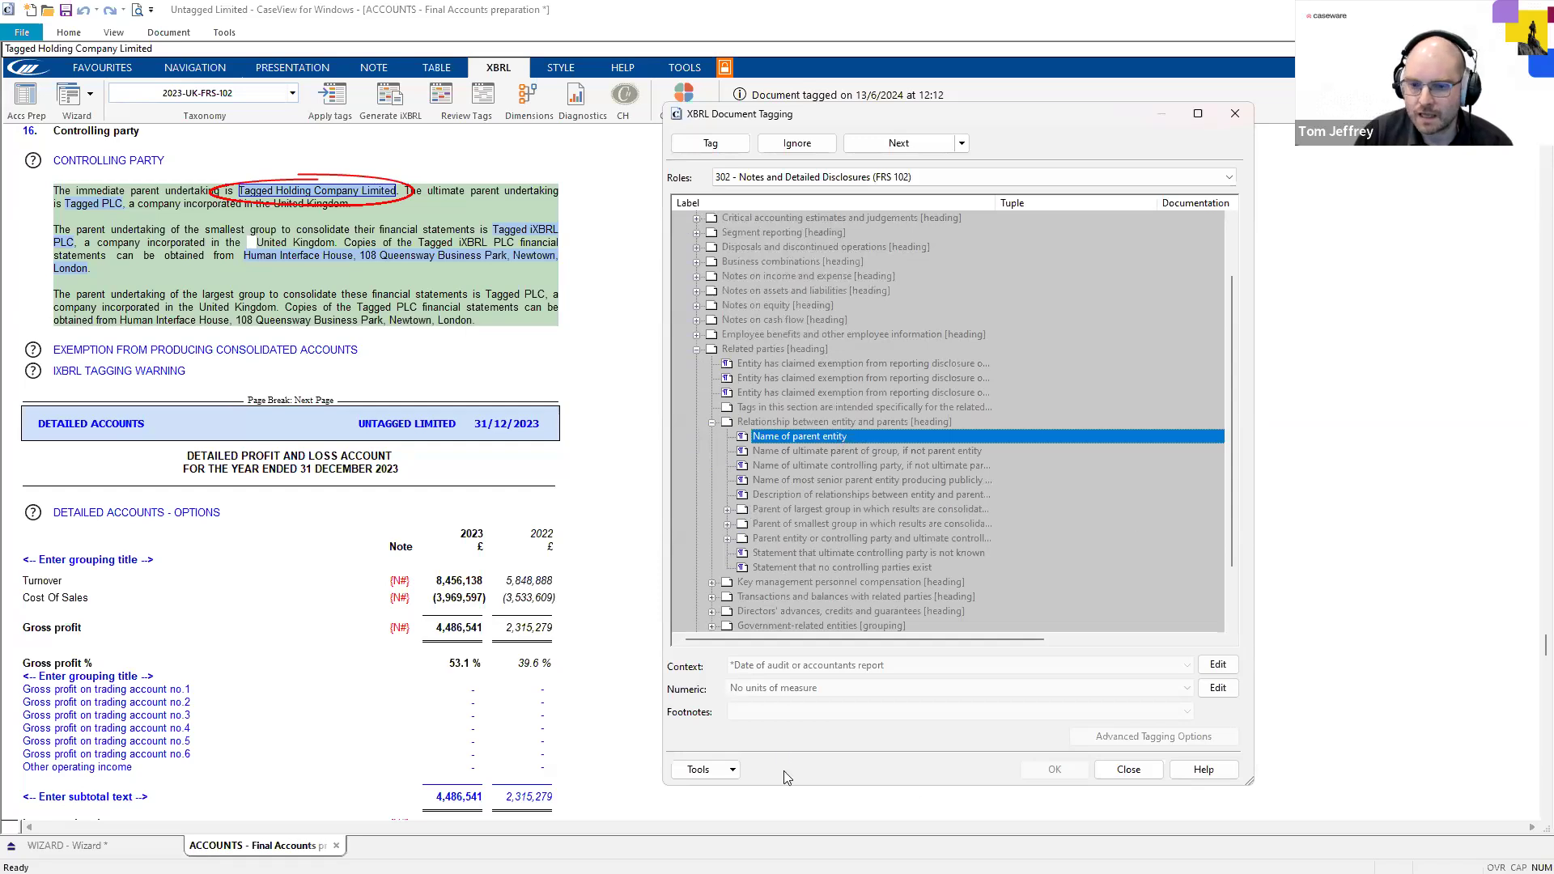
left_click(726, 144)
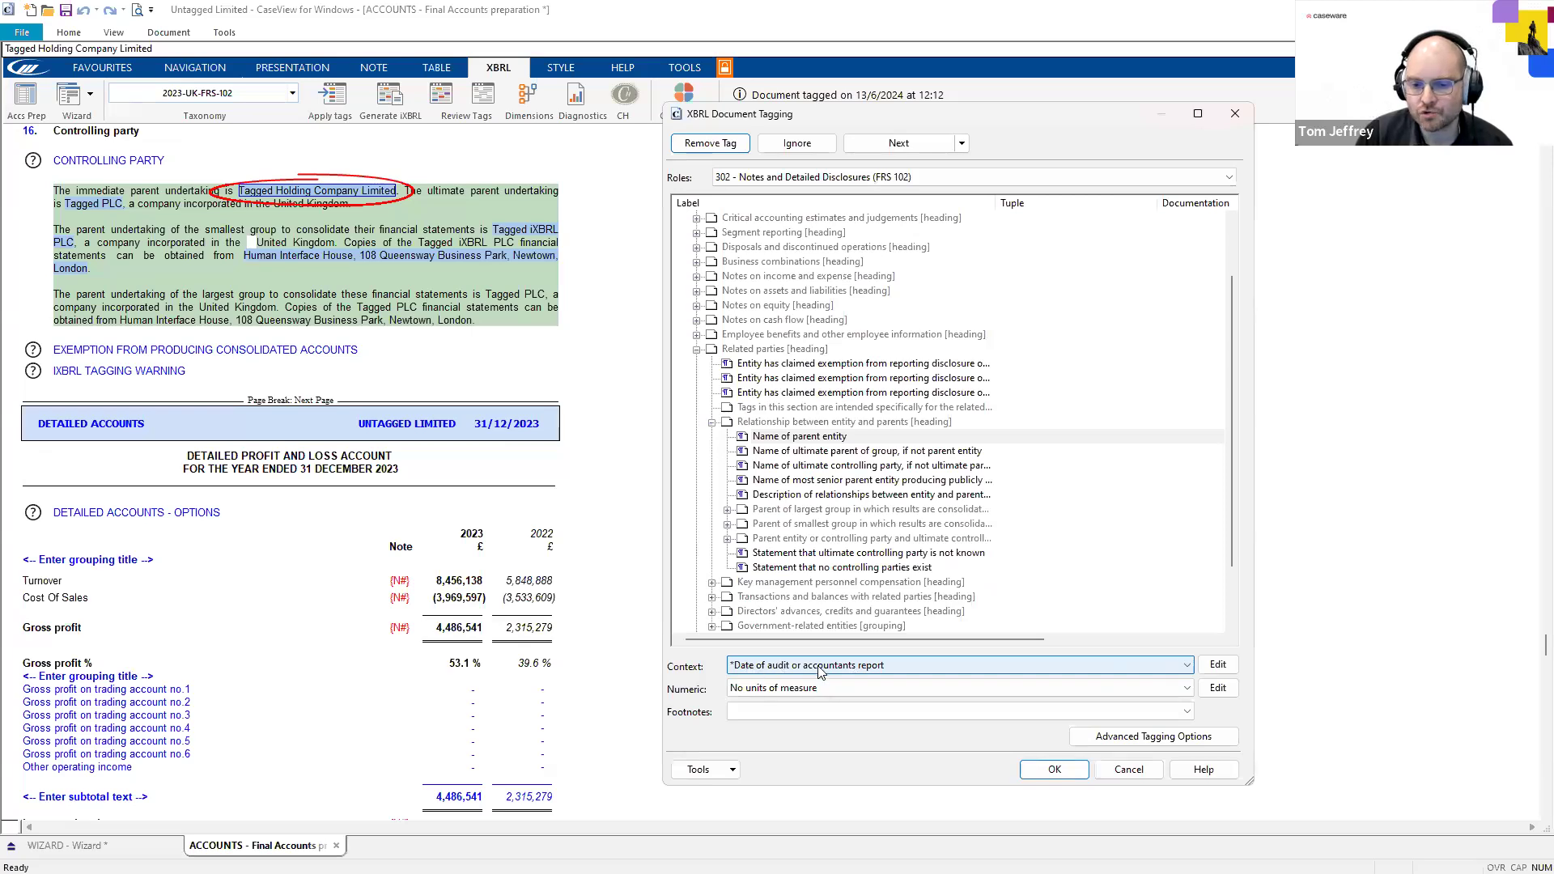
left_click(1188, 667)
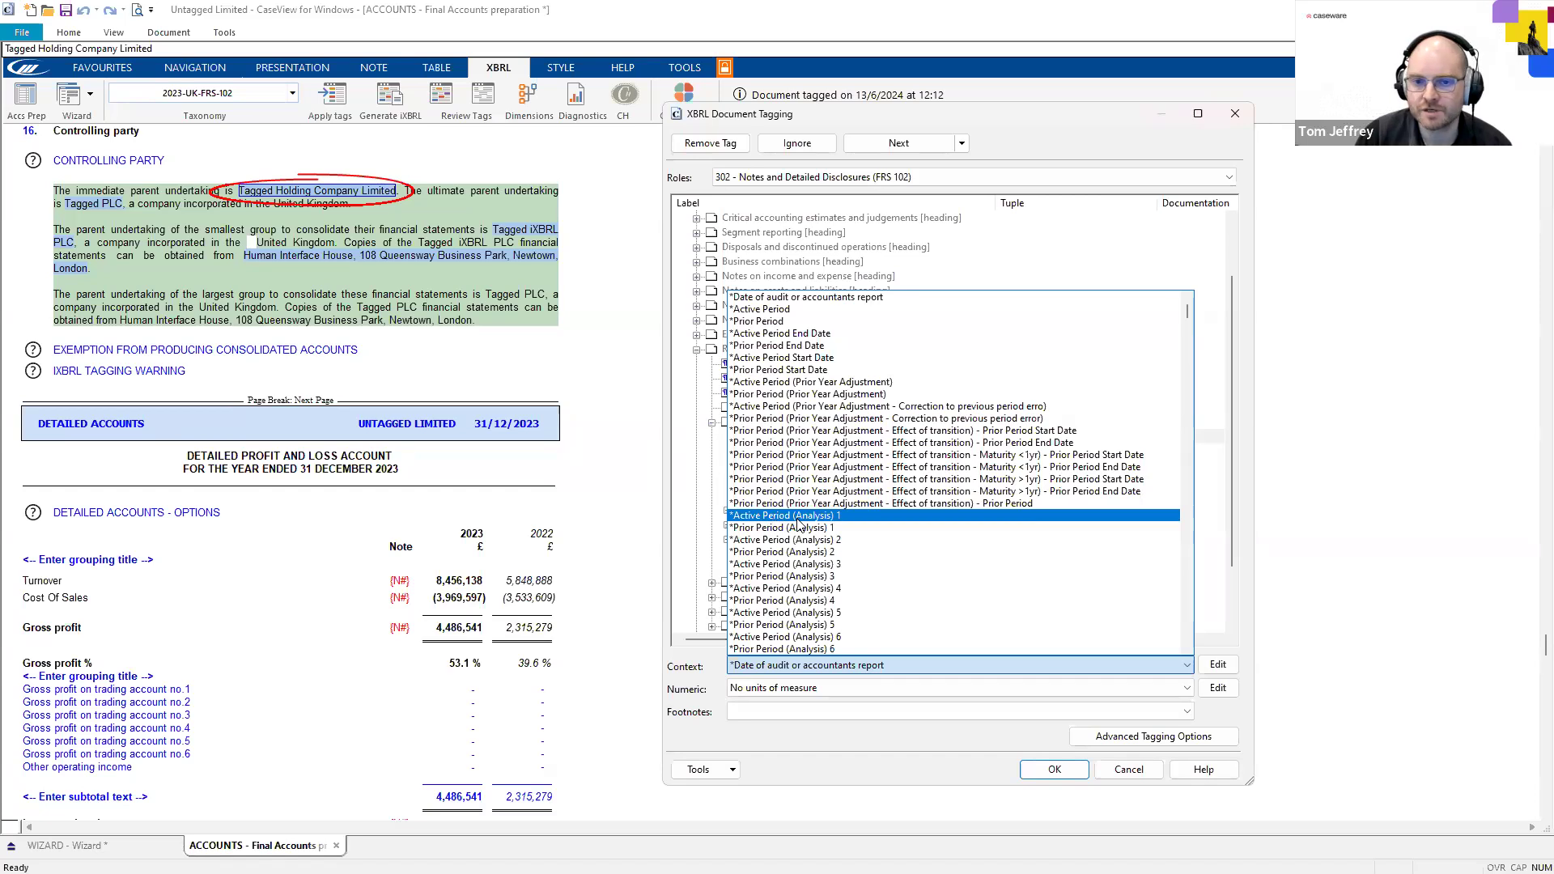
left_click(799, 310)
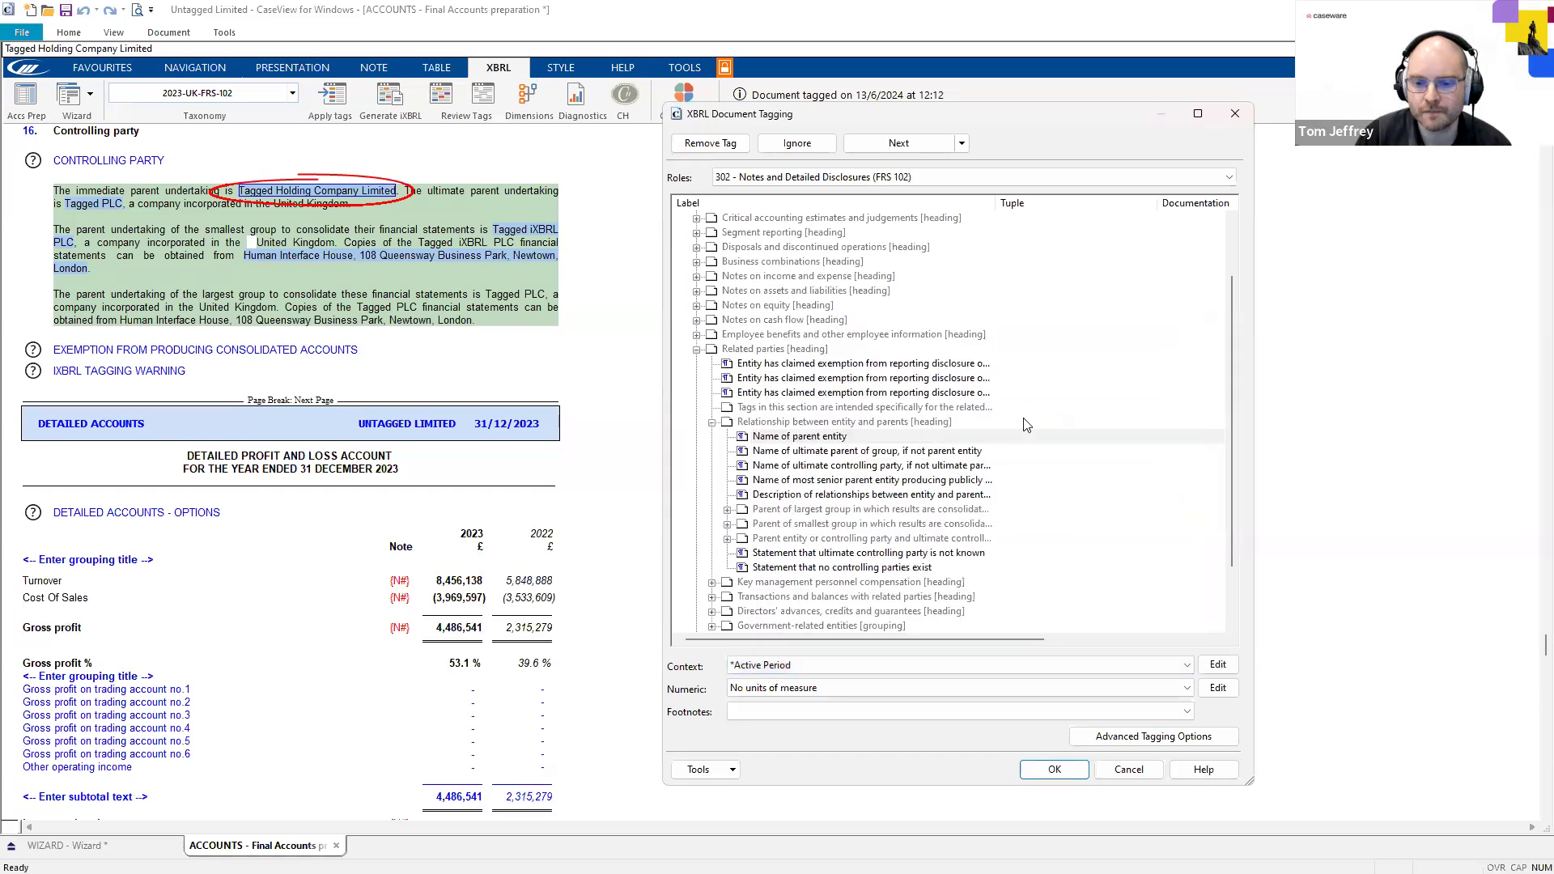
left_click(872, 689)
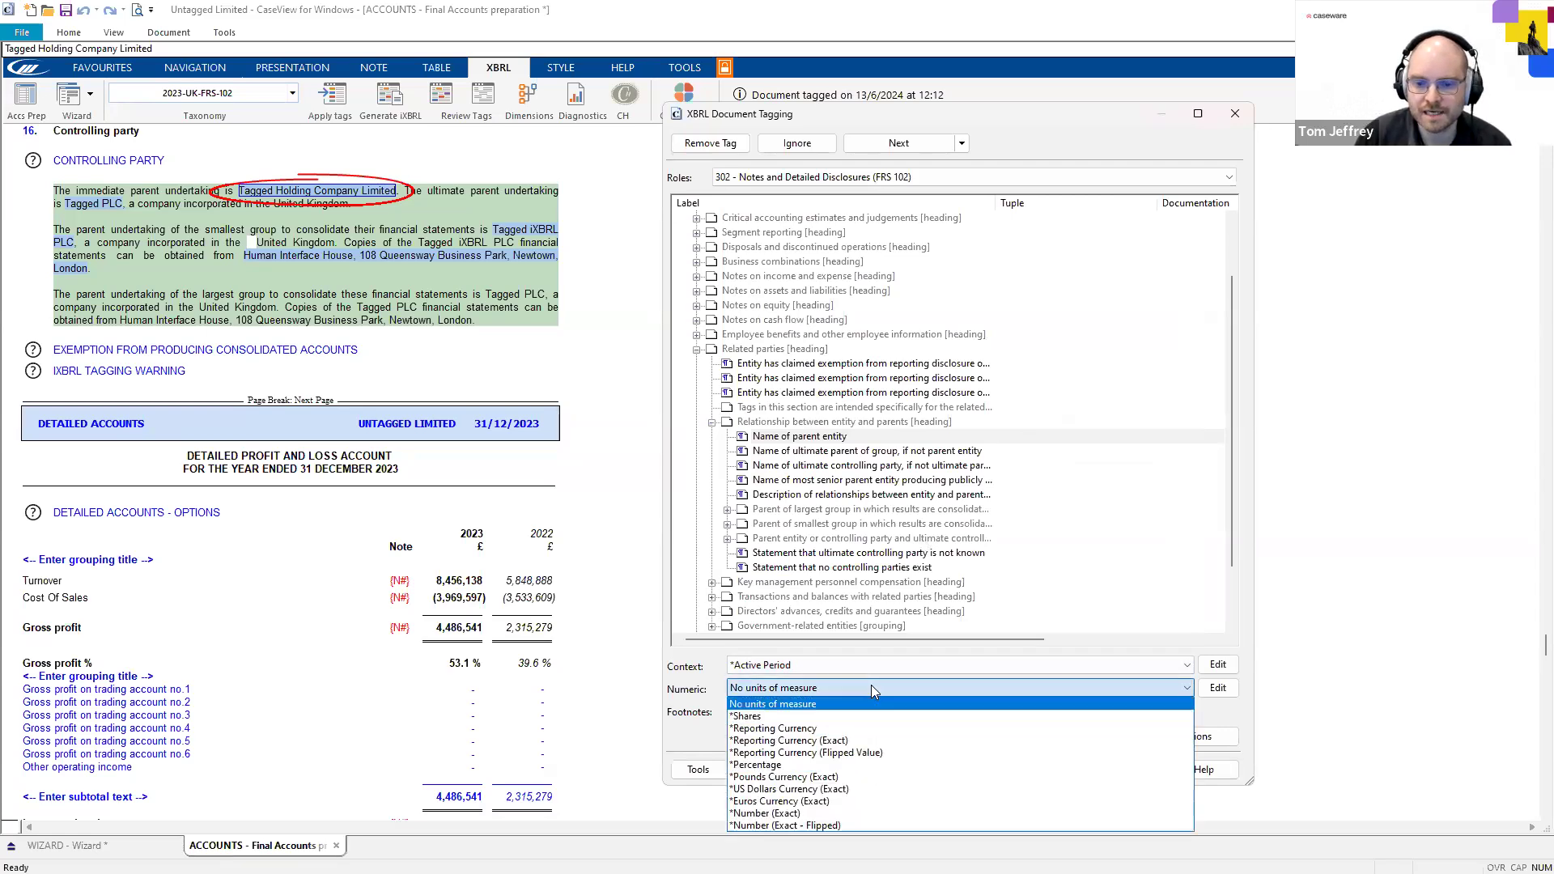
left_click(696, 731)
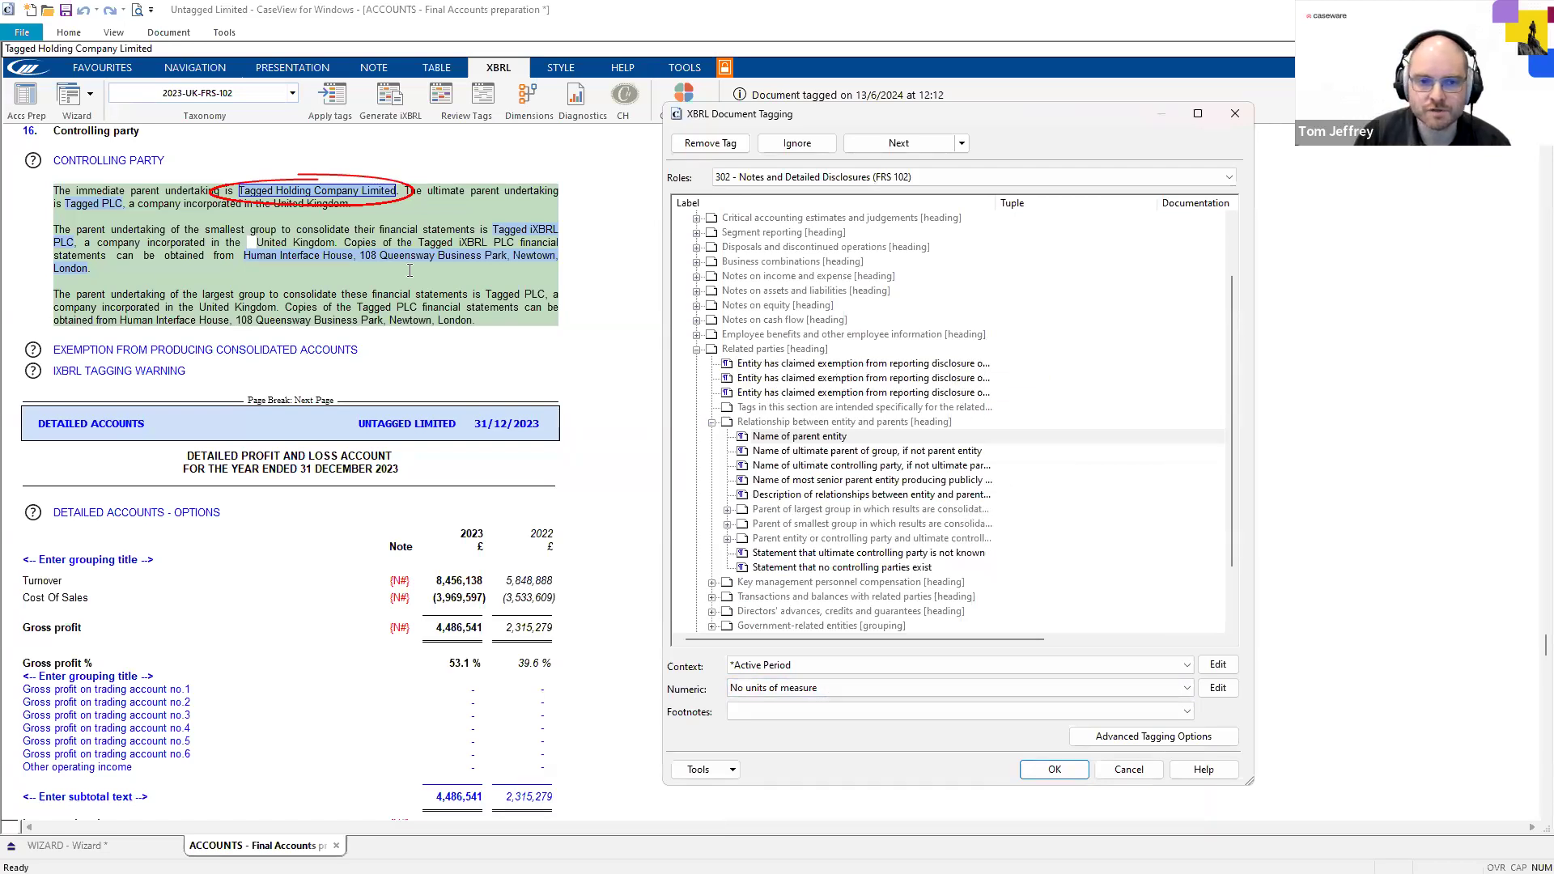
left_click(96, 209)
left_click(375, 198)
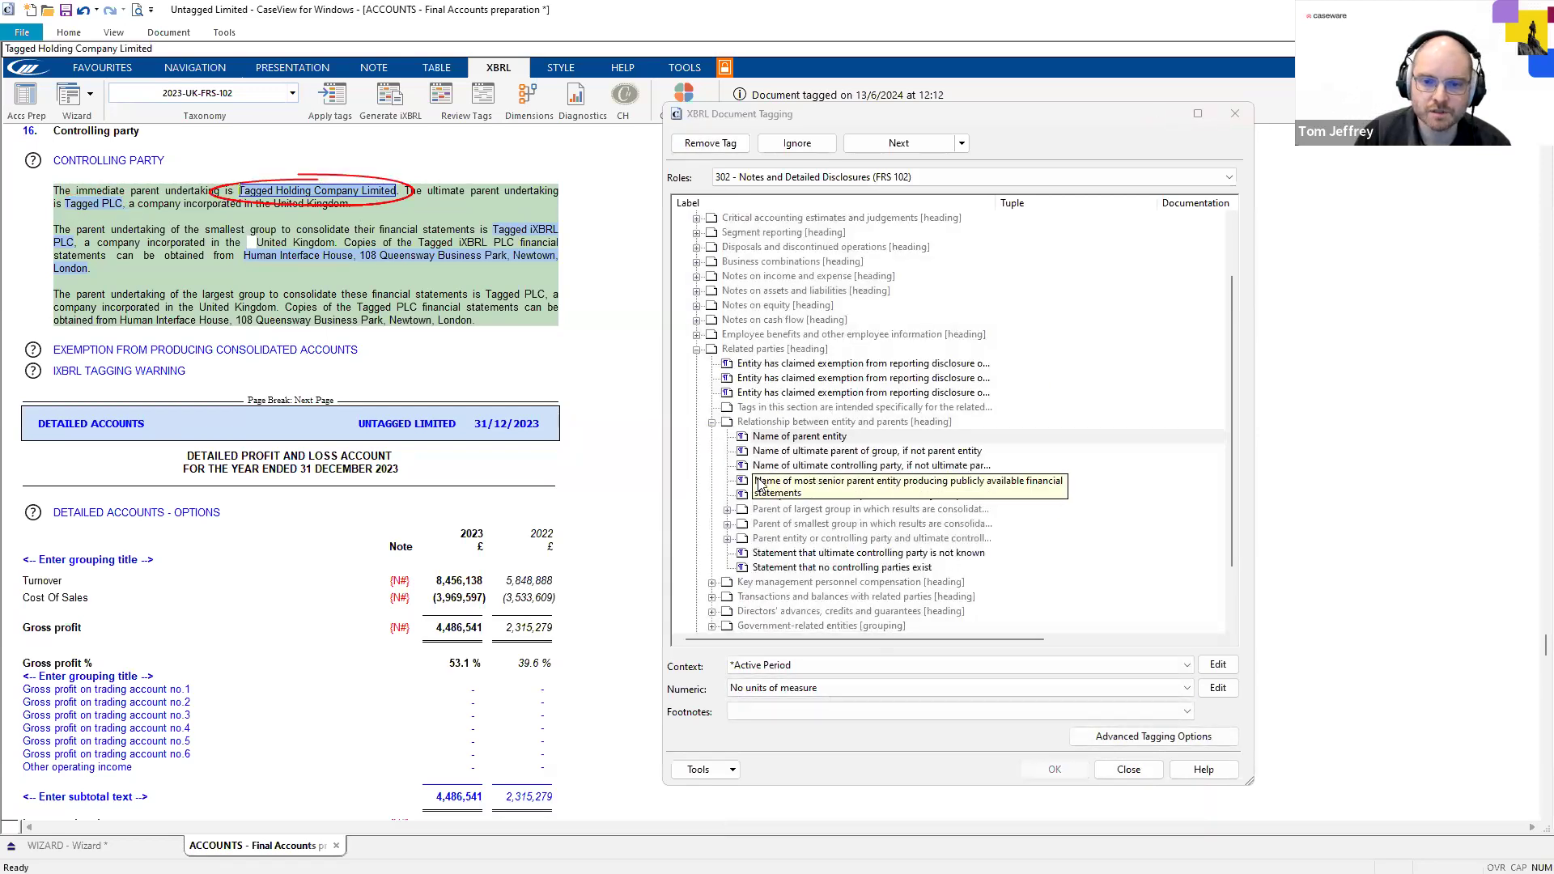
Tag Tagged PLC in the first paragraph as Name of ultimate parent of group, if not parent entity
left_click(109, 205)
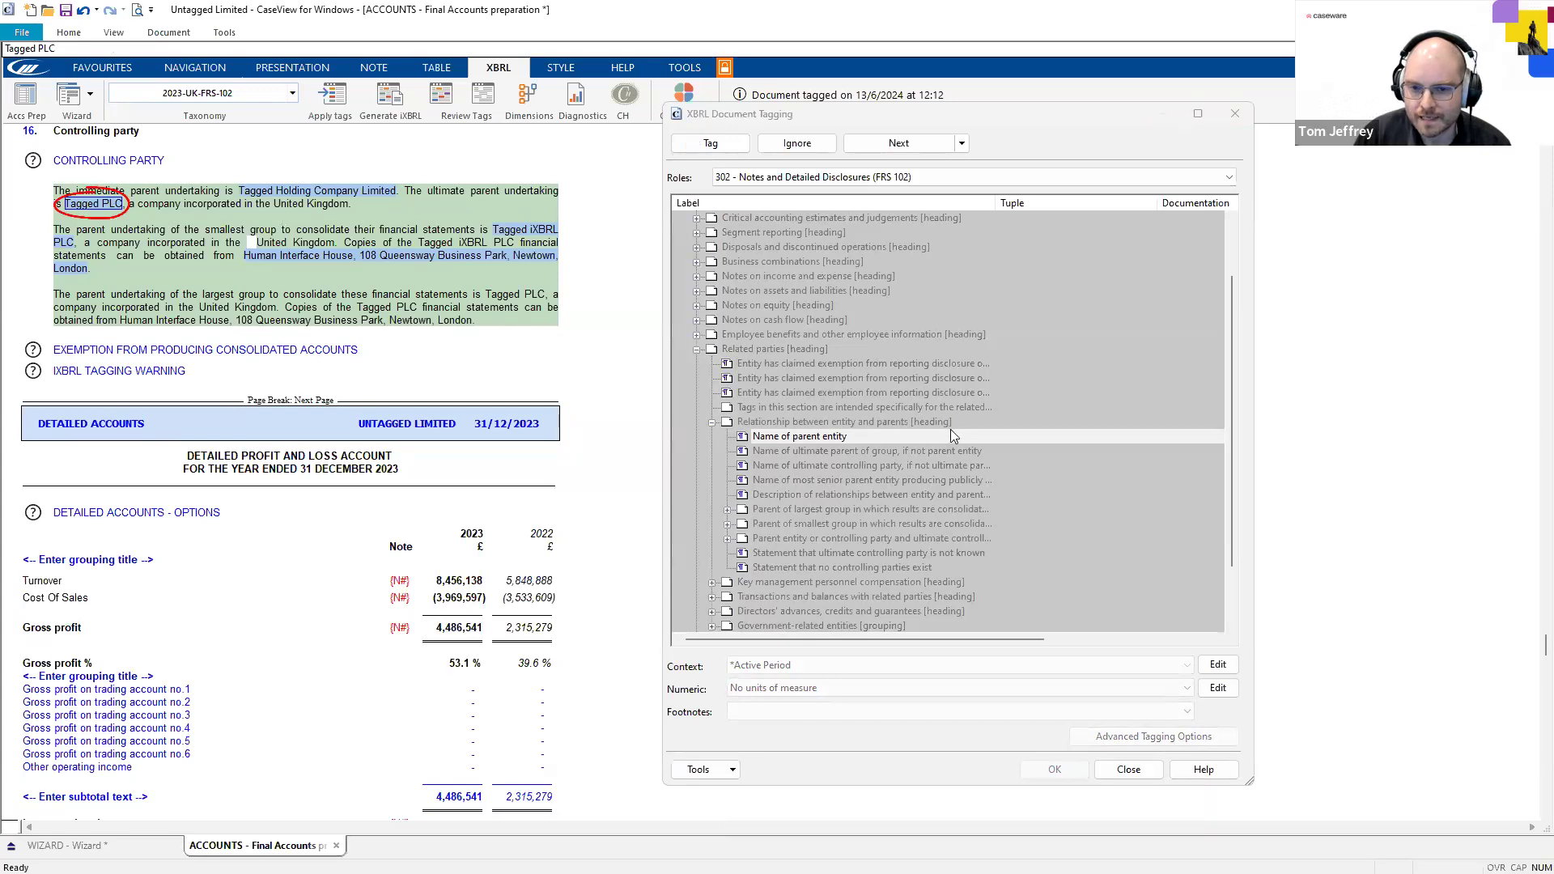
left_click(871, 453)
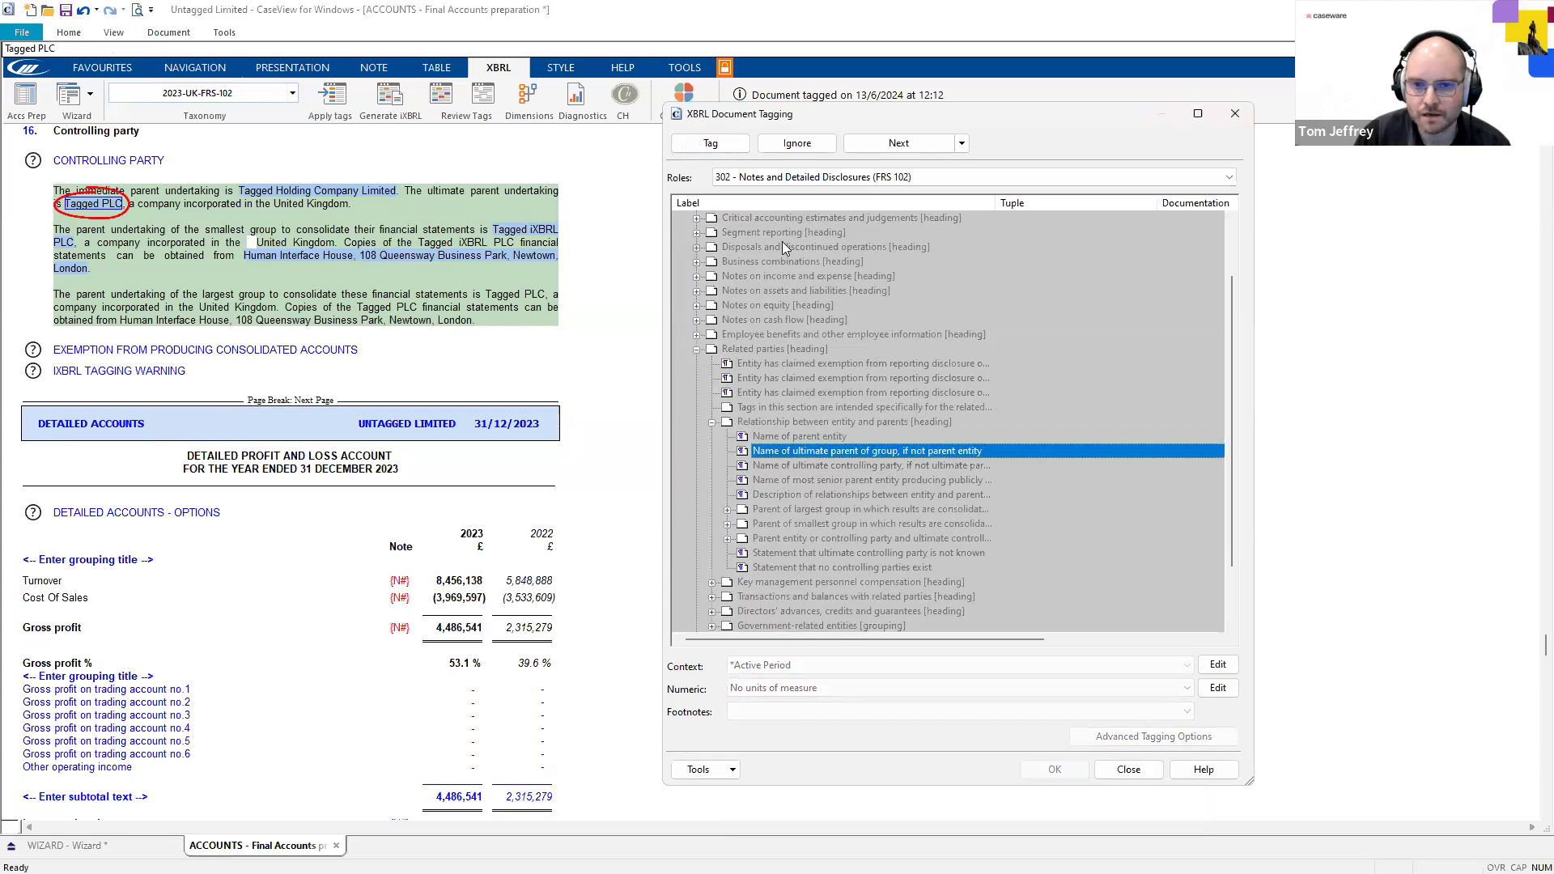
left_click(710, 144)
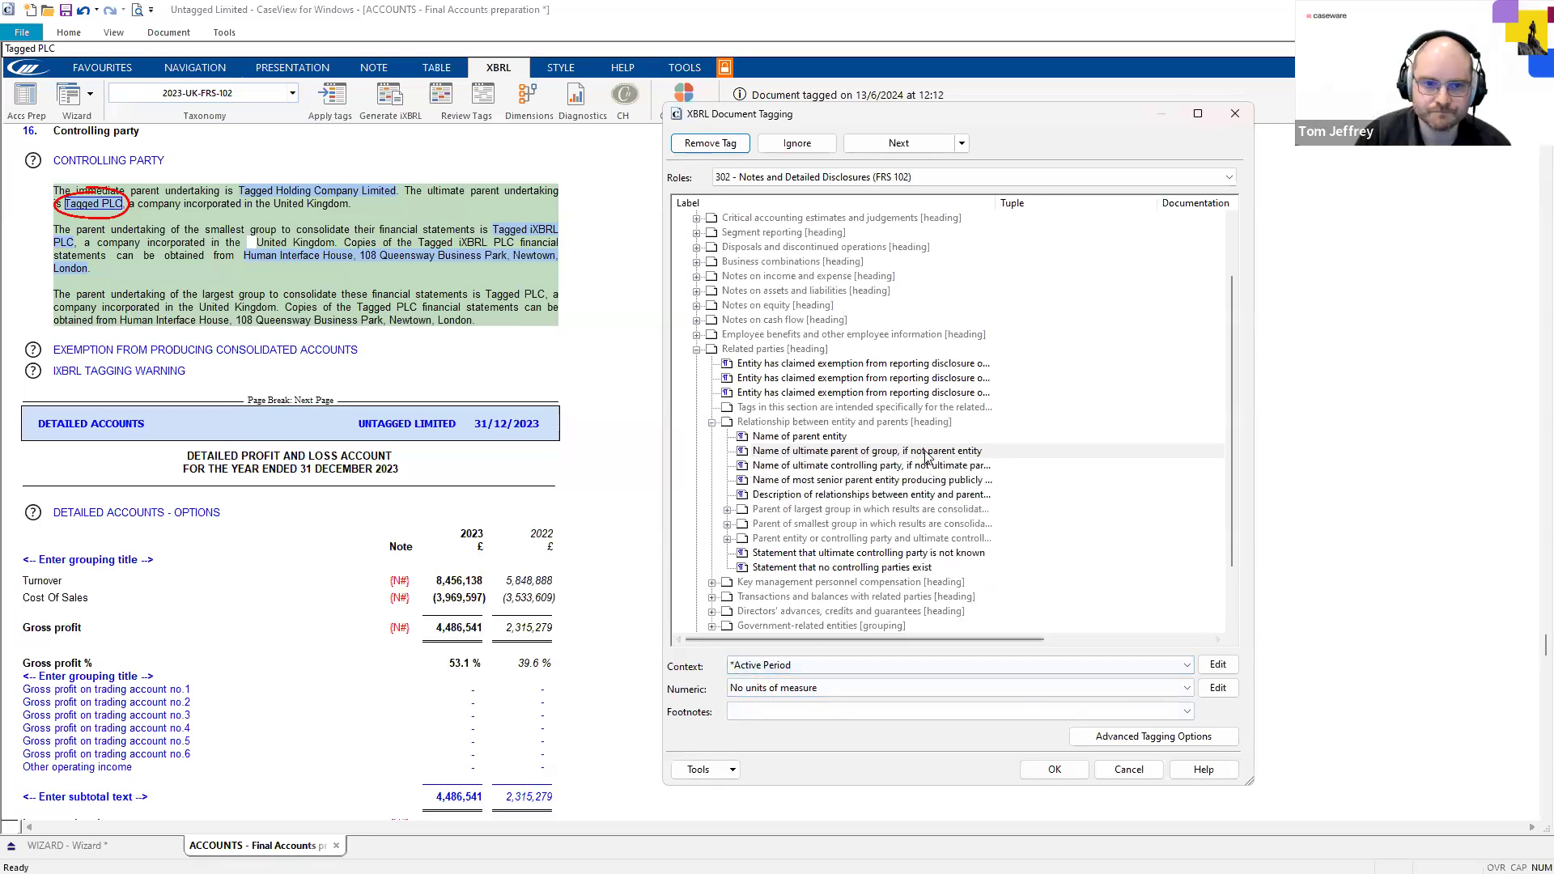
Tag Tagged iXBRL PLC in the second paragraph as Name of parent of smallest group, under Parent of smallest group in which results are consolidated
left_click(508, 234)
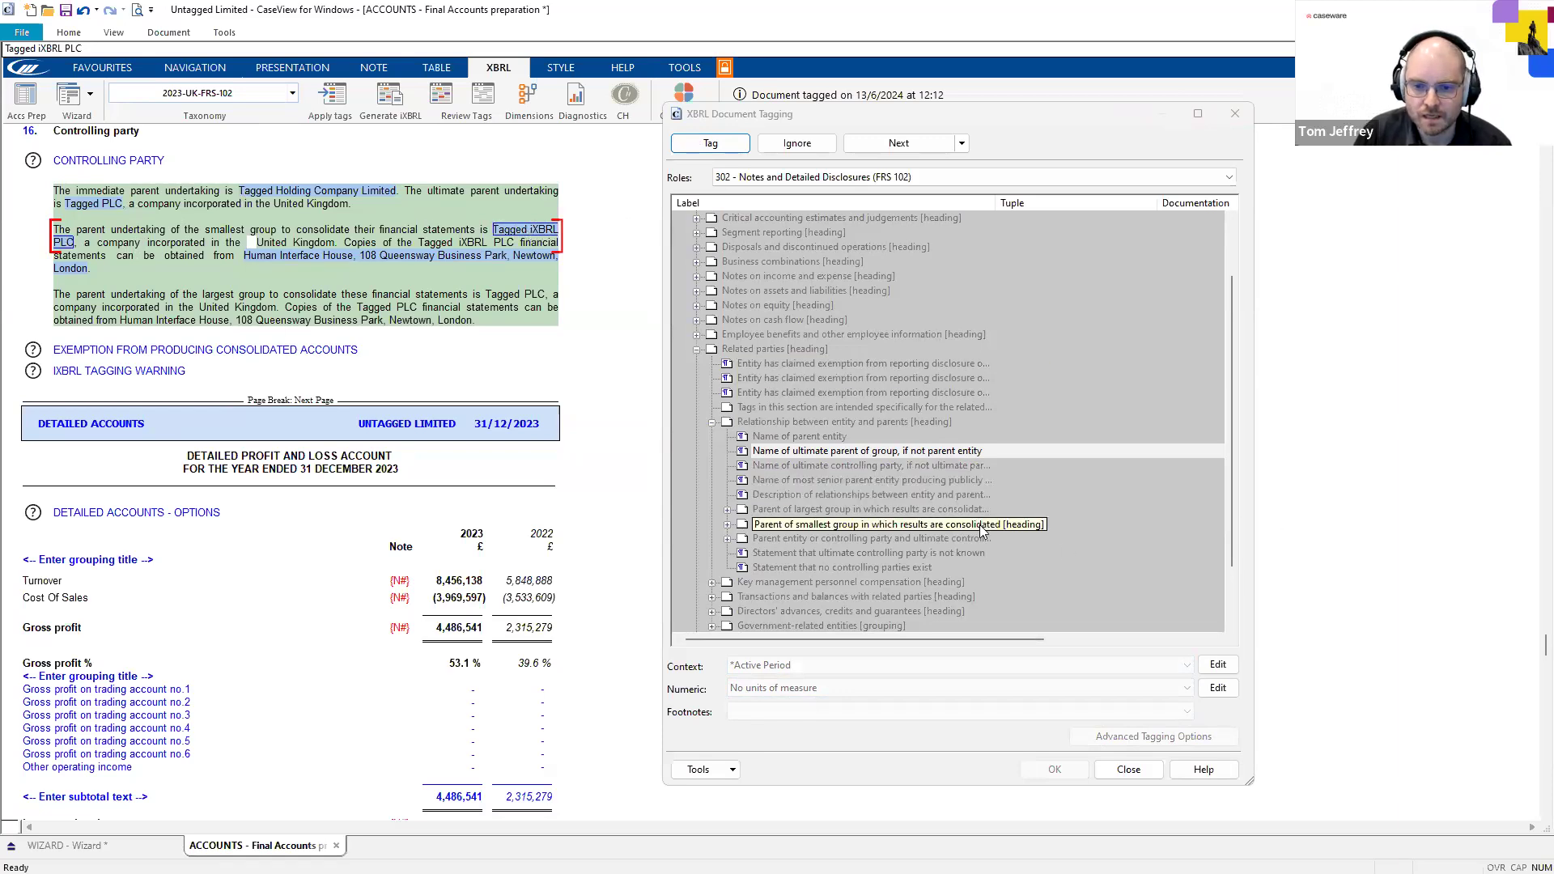
left_click(727, 525)
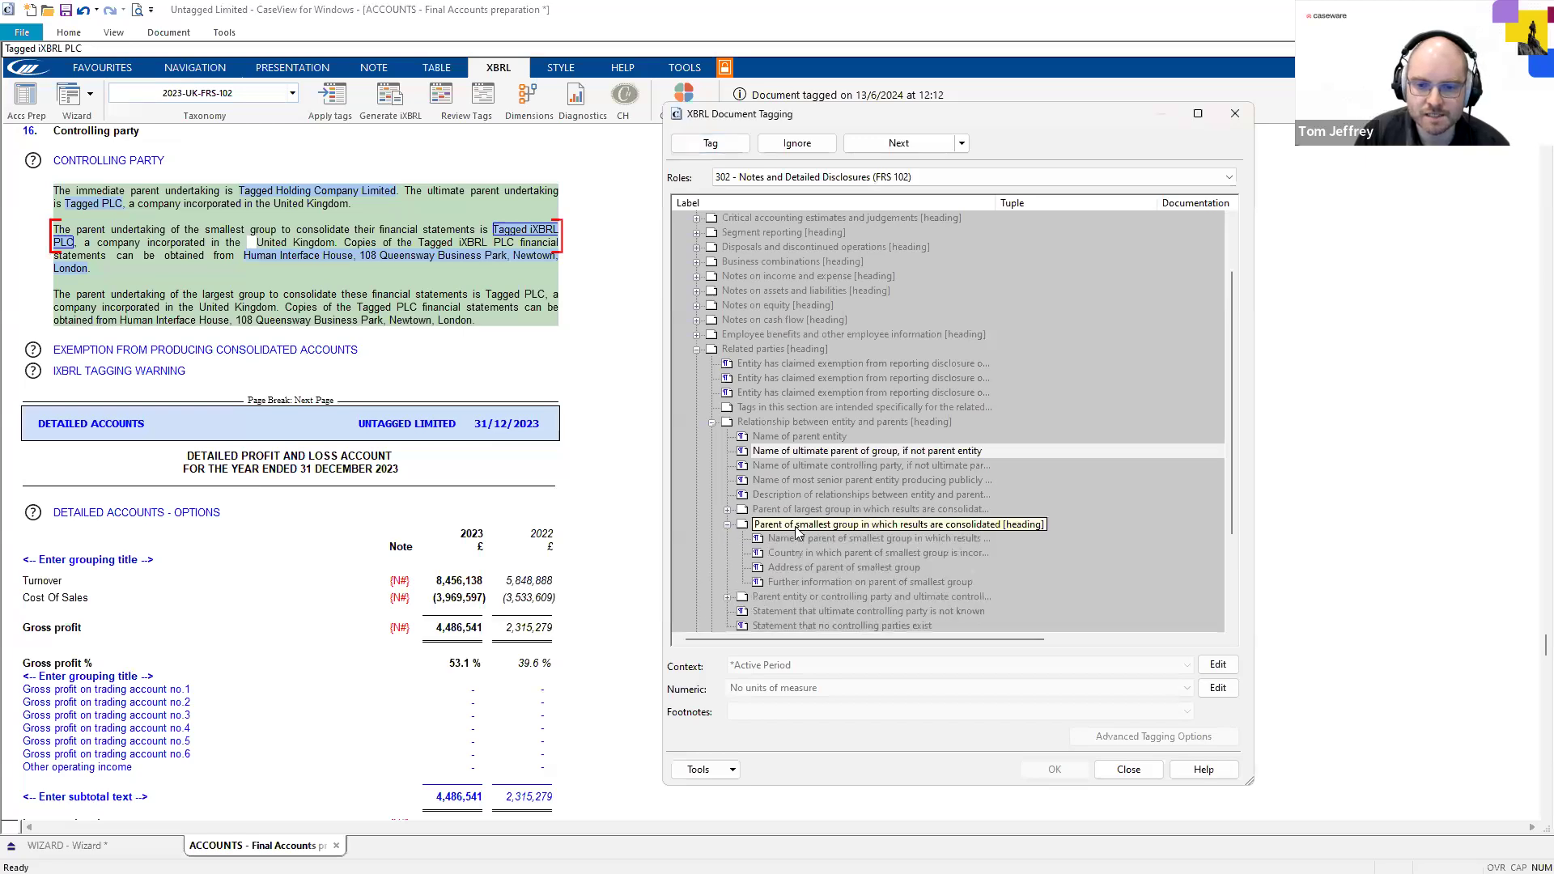
left_click(837, 540)
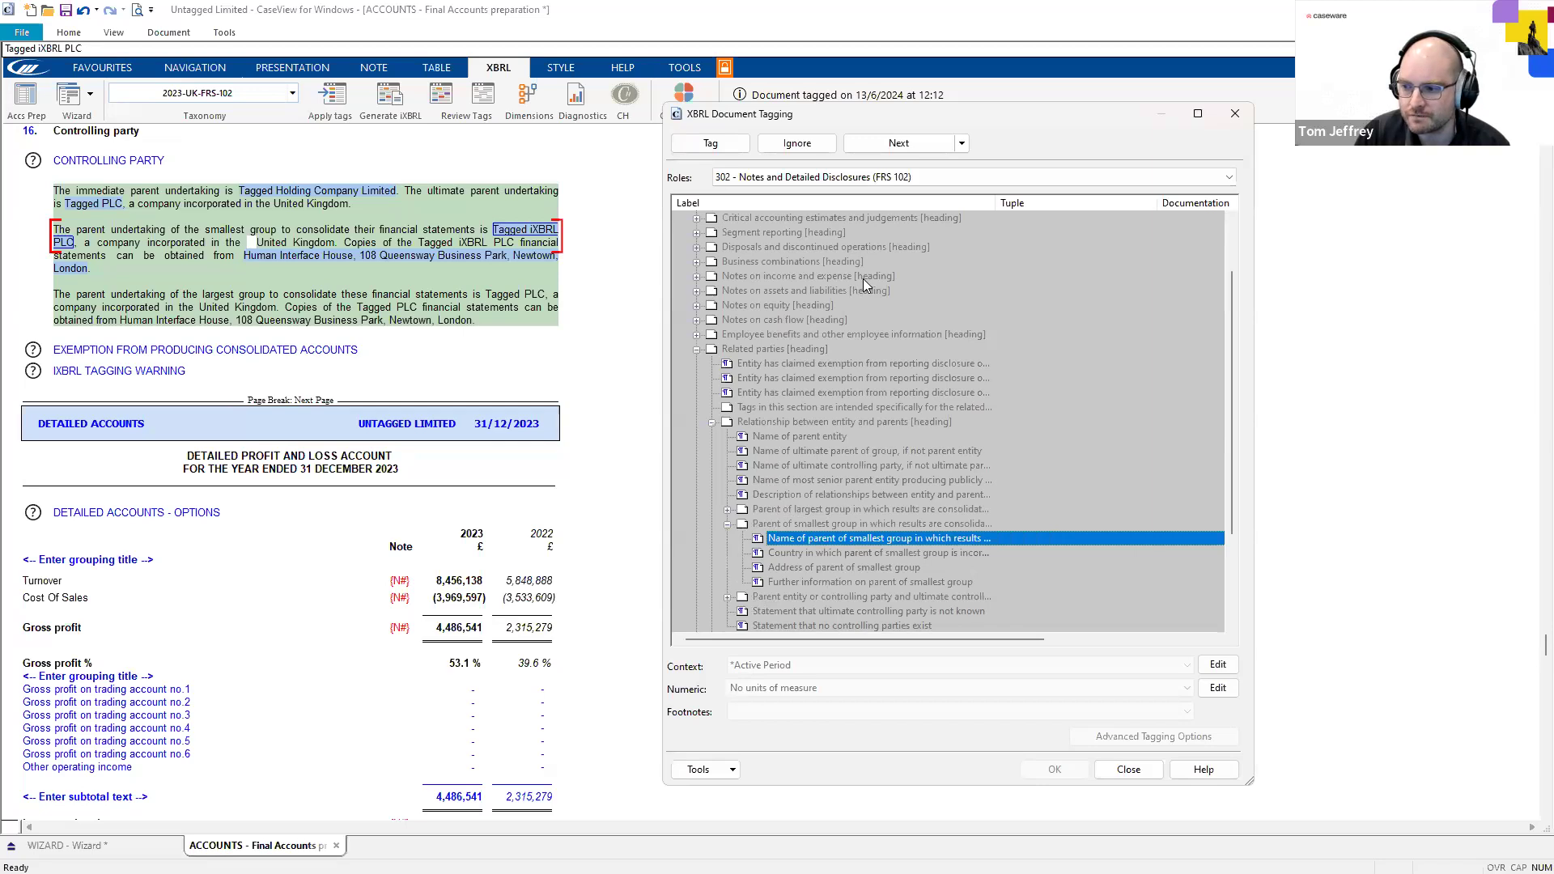
left_click(739, 150)
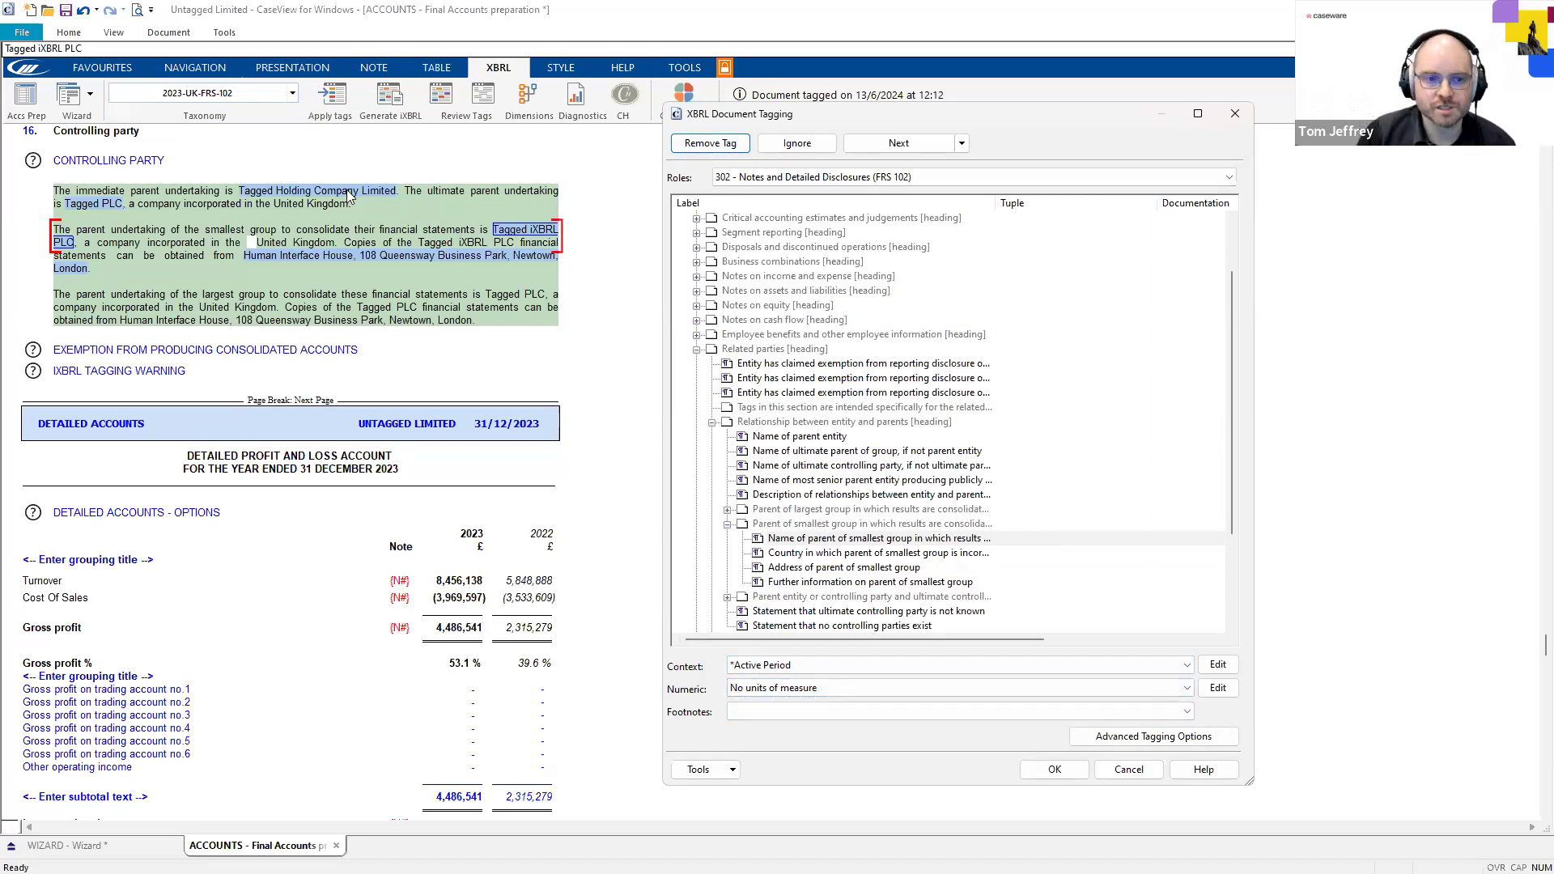
Select the blank placeholder before United Kingdom in the second paragraph and check the Controlling party note in print preview
left_click(254, 247)
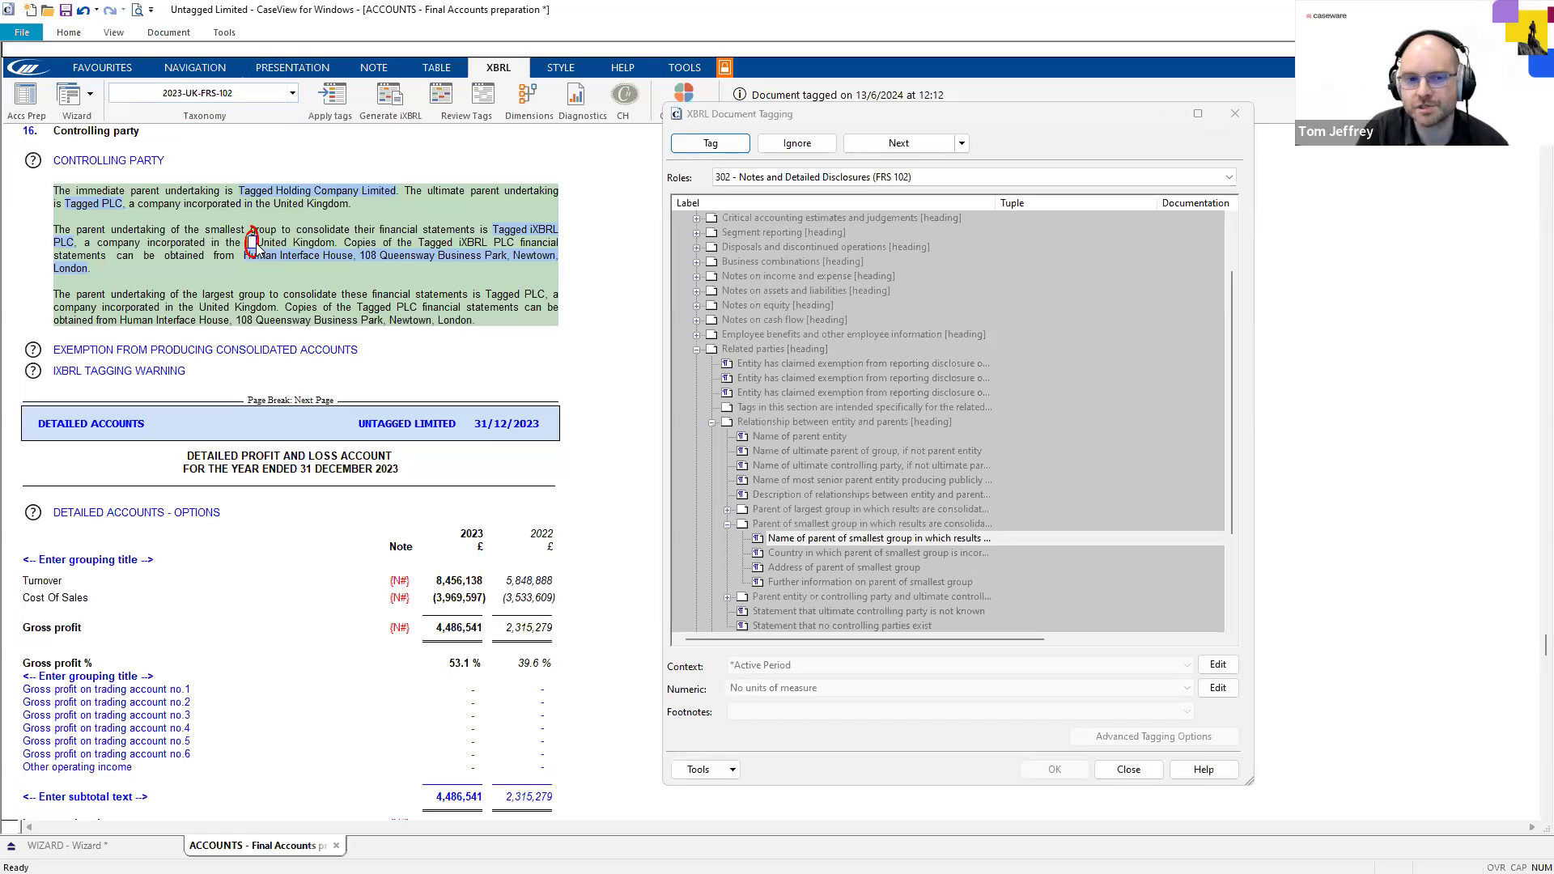
left_click(138, 10)
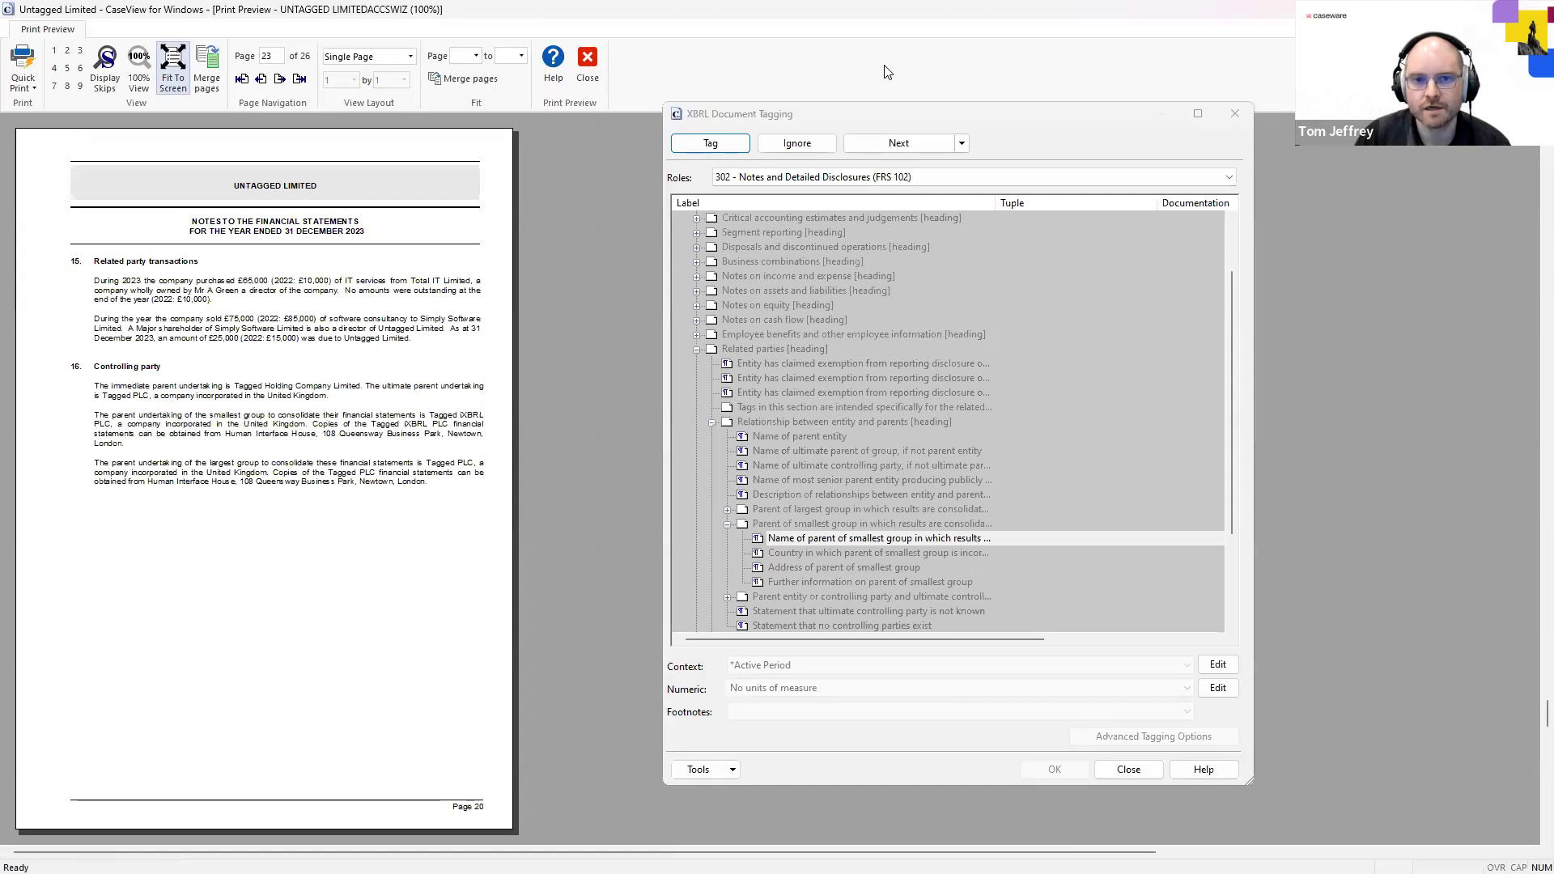
key("Escape")
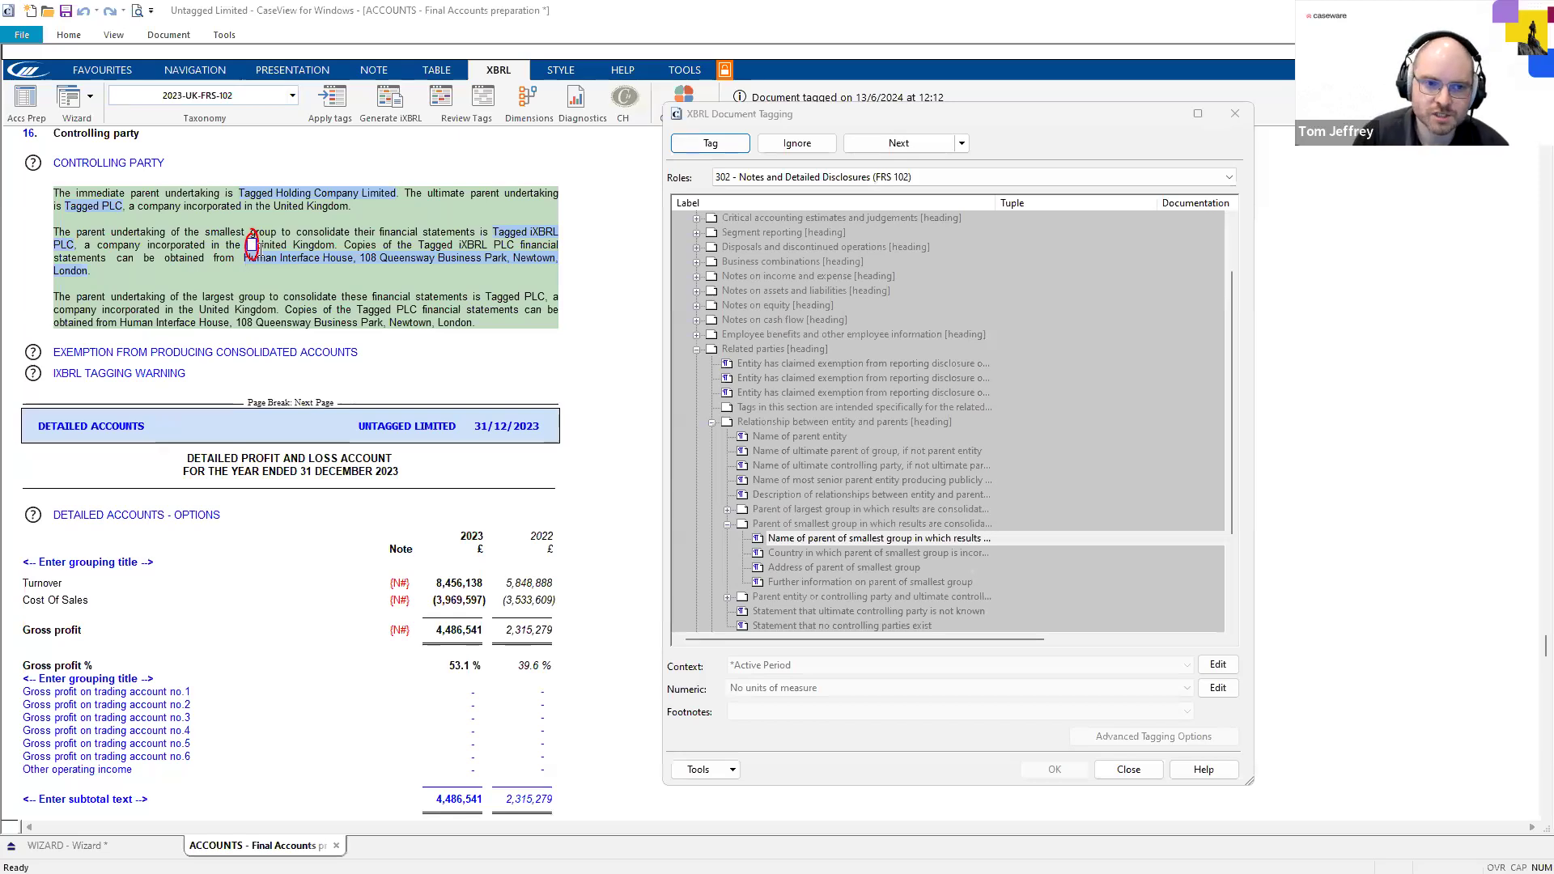
Create a dimensional context for Country in which parent of smallest group is incorporated, with Countries and regions set to United Kingdom
right_click(887, 558)
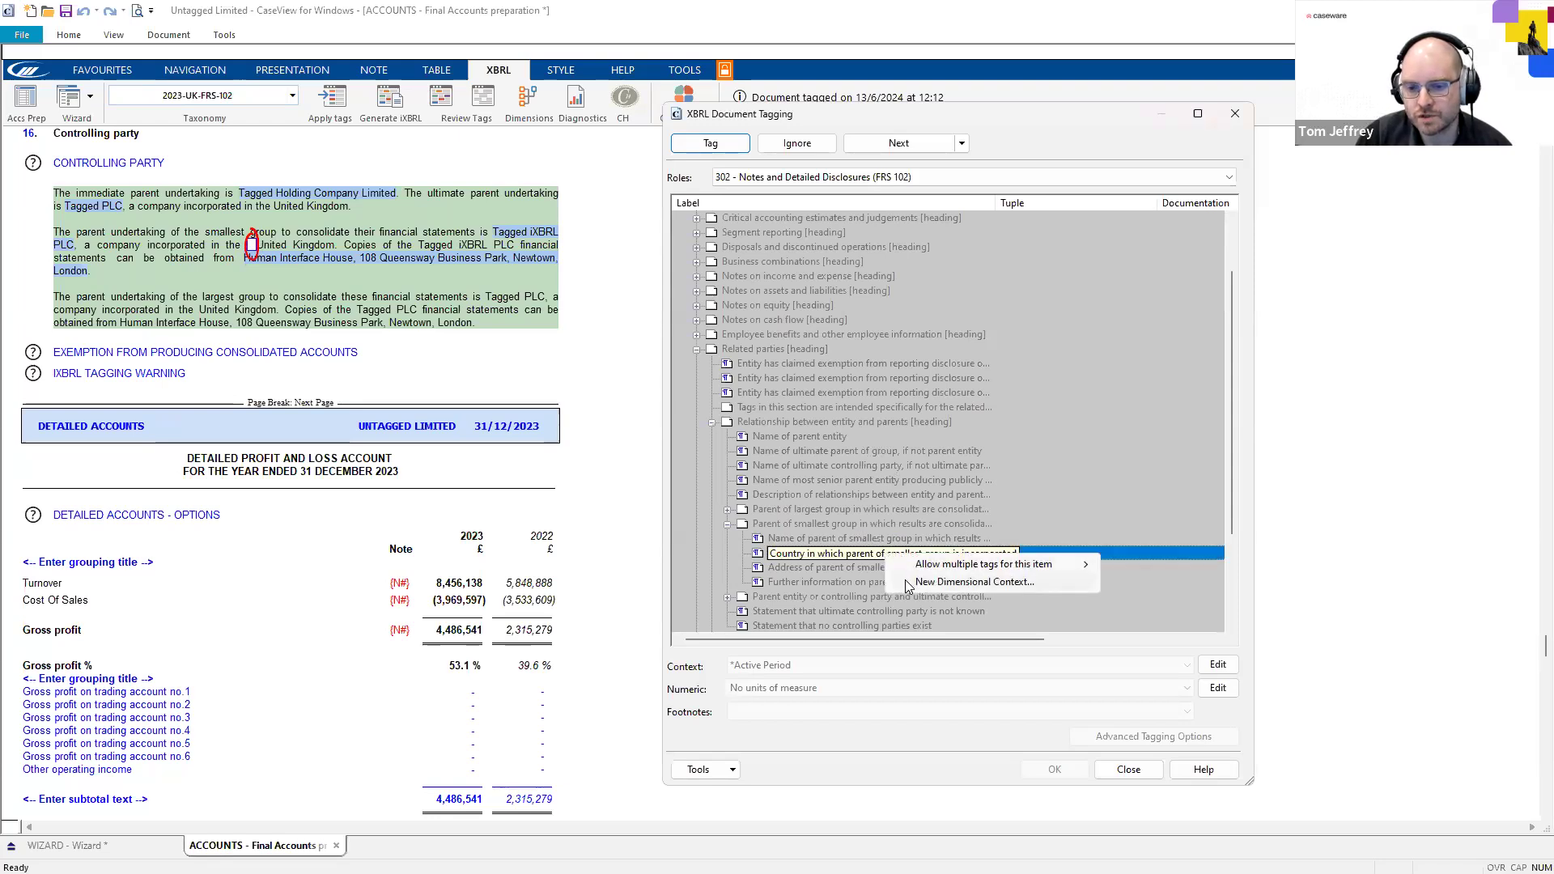
left_click(906, 582)
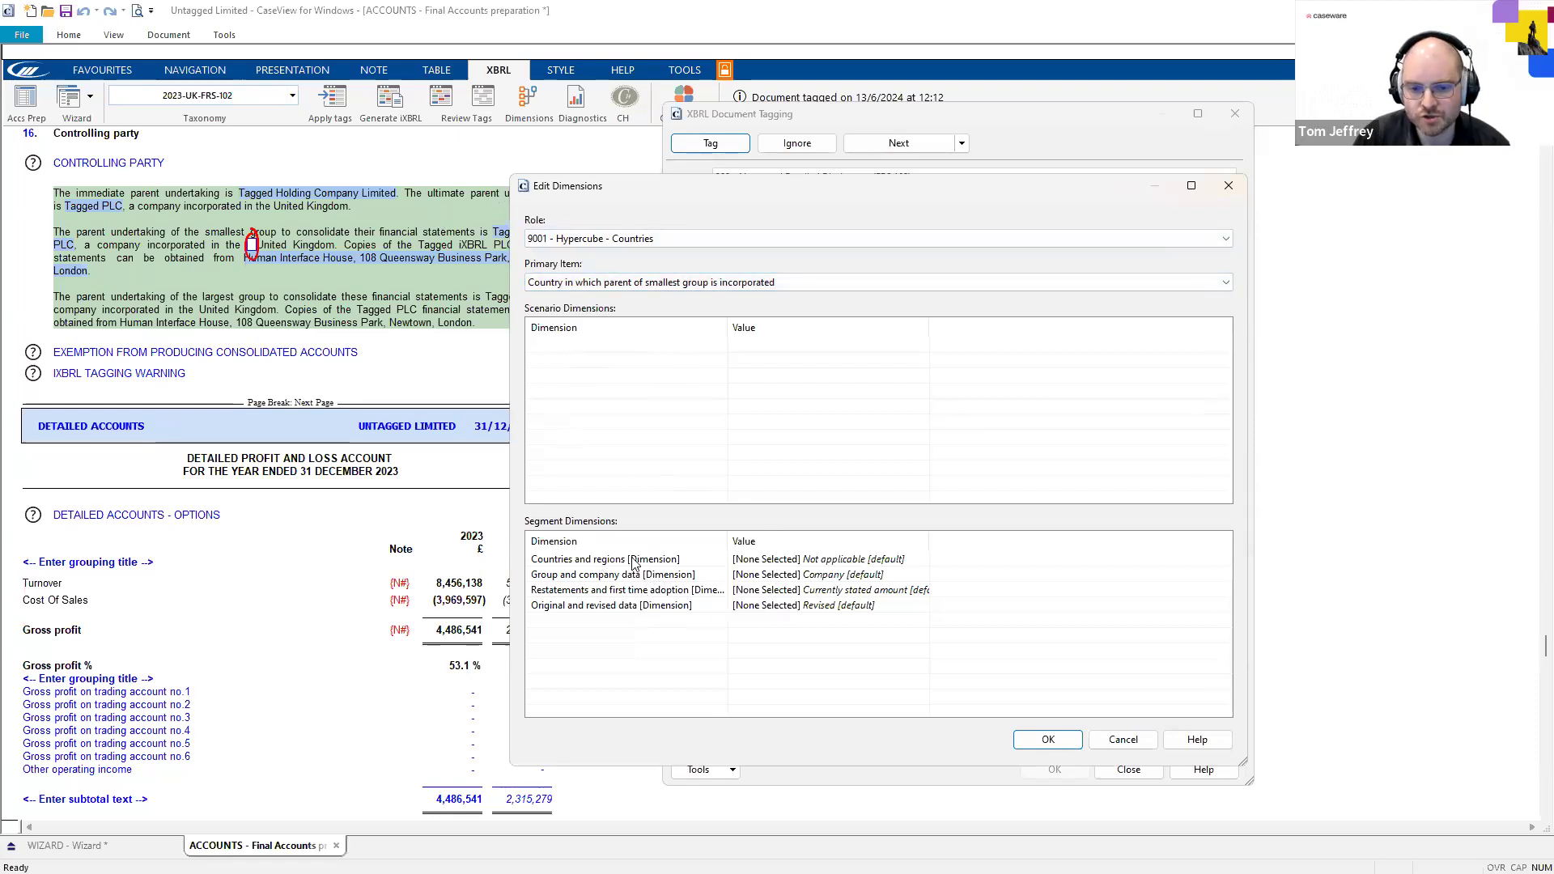
left_click(859, 561)
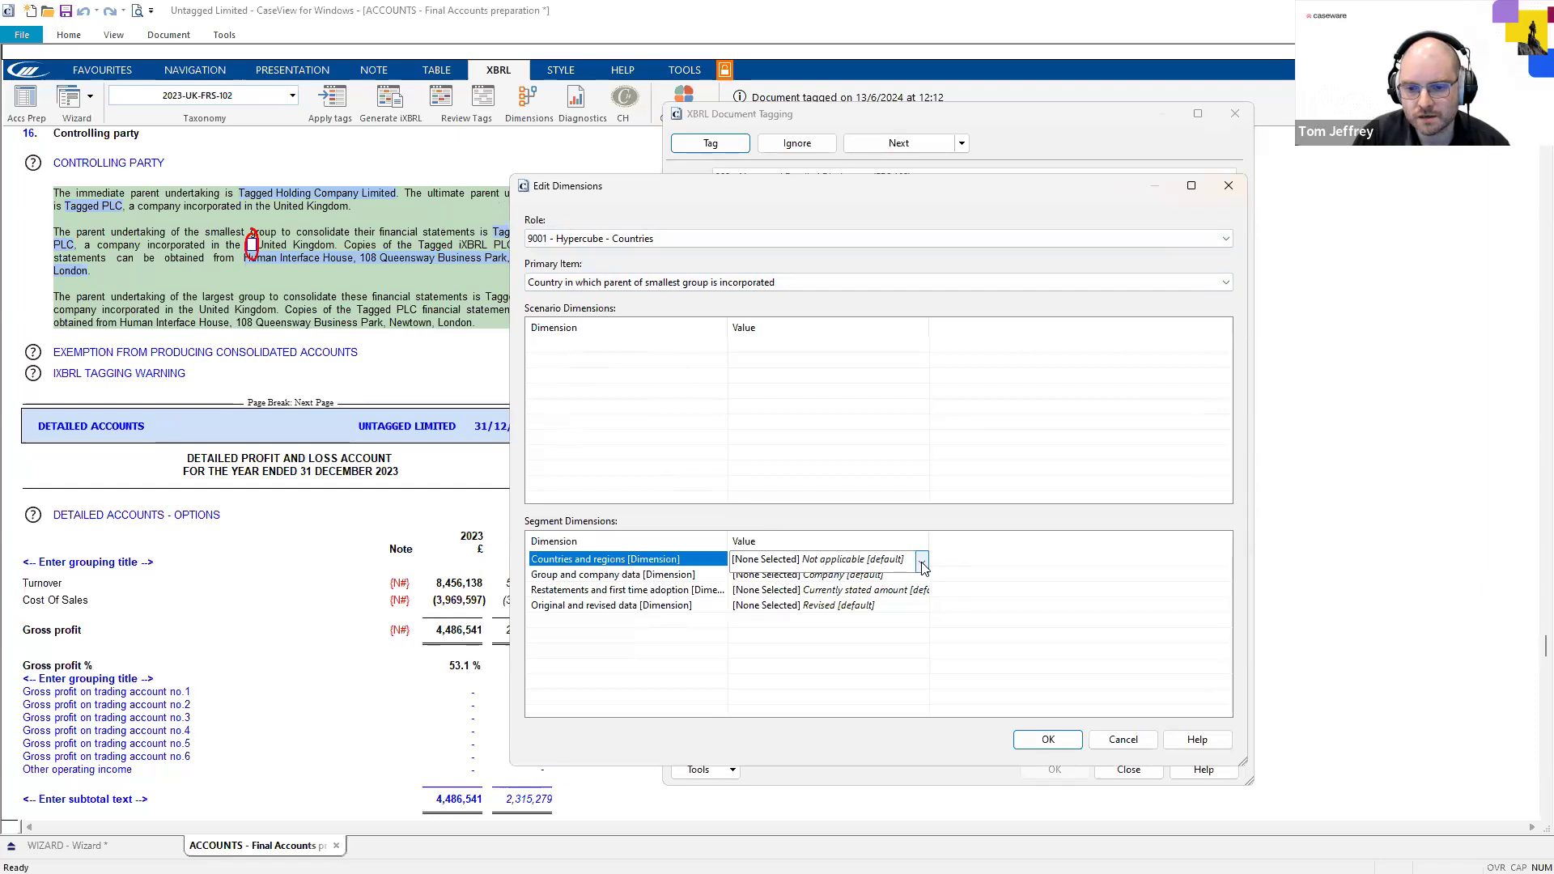
left_click(923, 563)
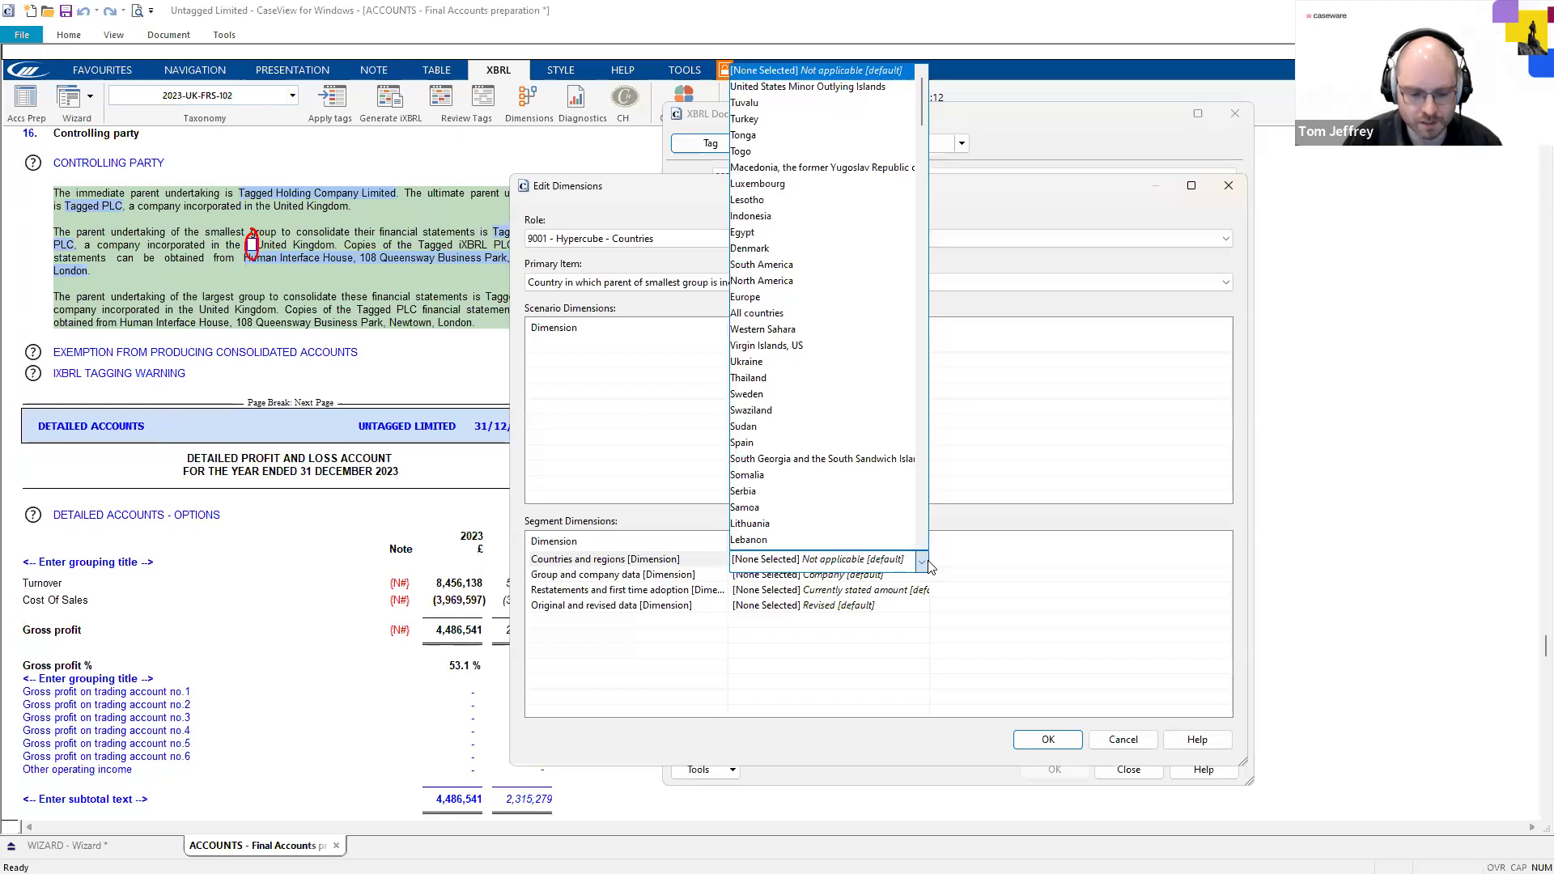
key("u")
key("u")
key("u")
key("u")
key("u")
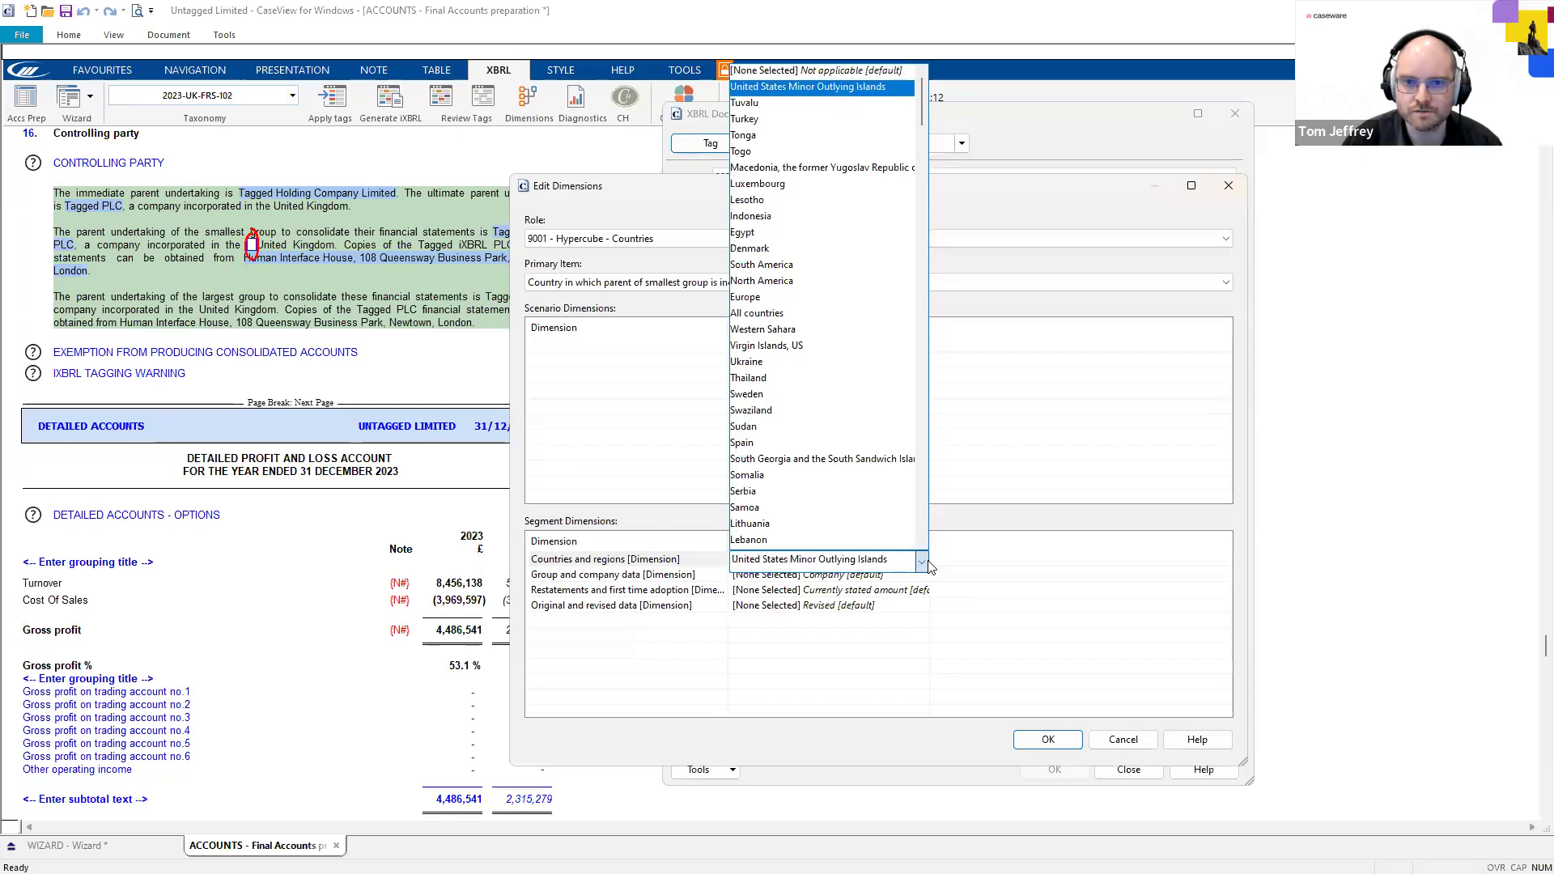
key("u")
key("u")
key("u")
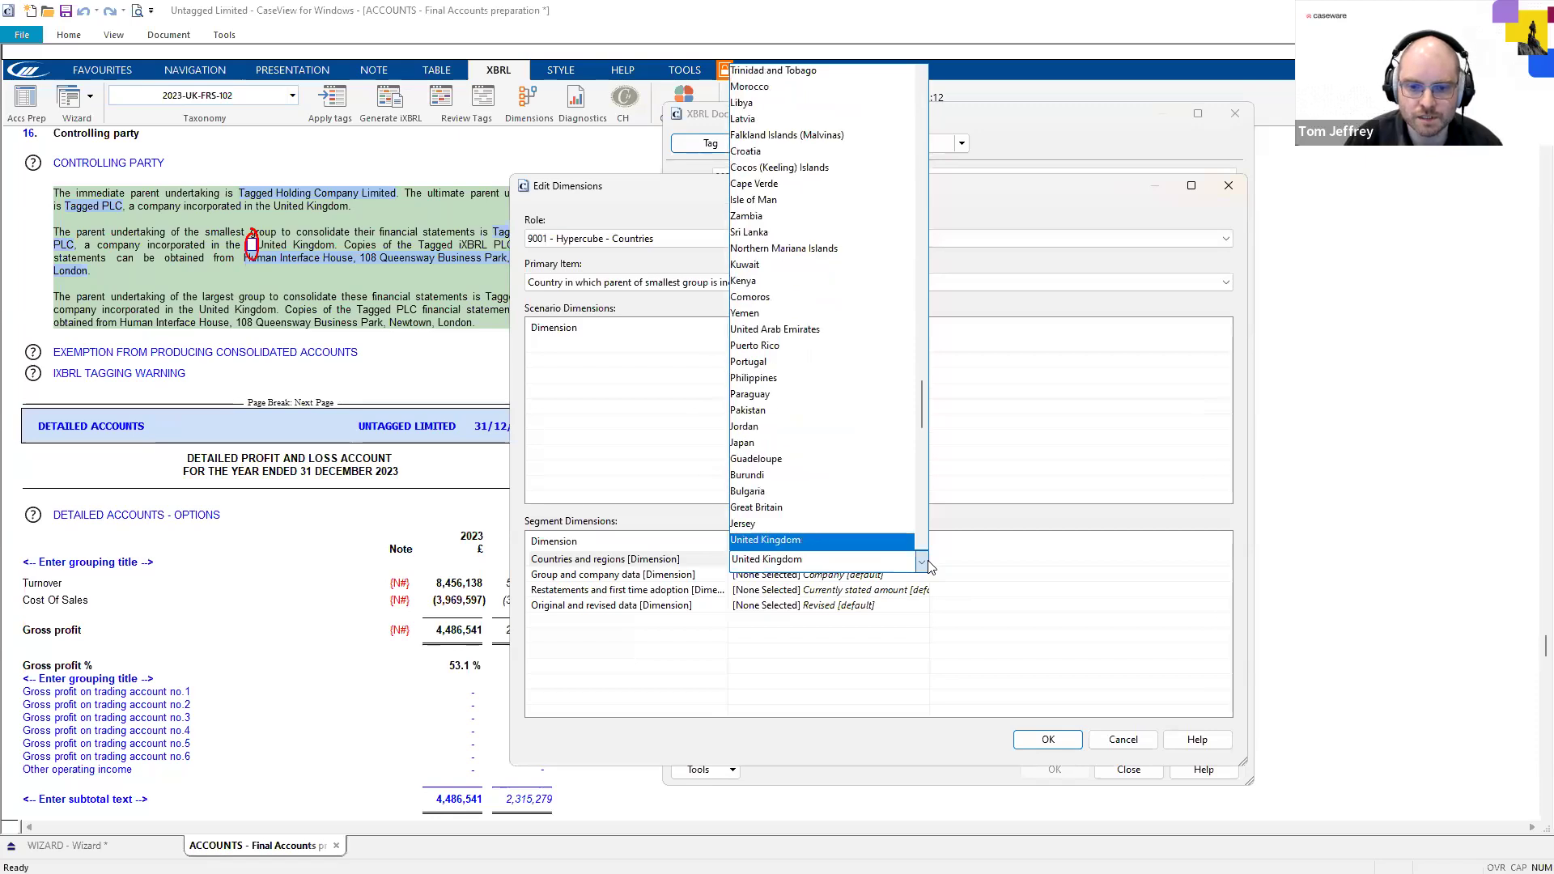
left_click(886, 540)
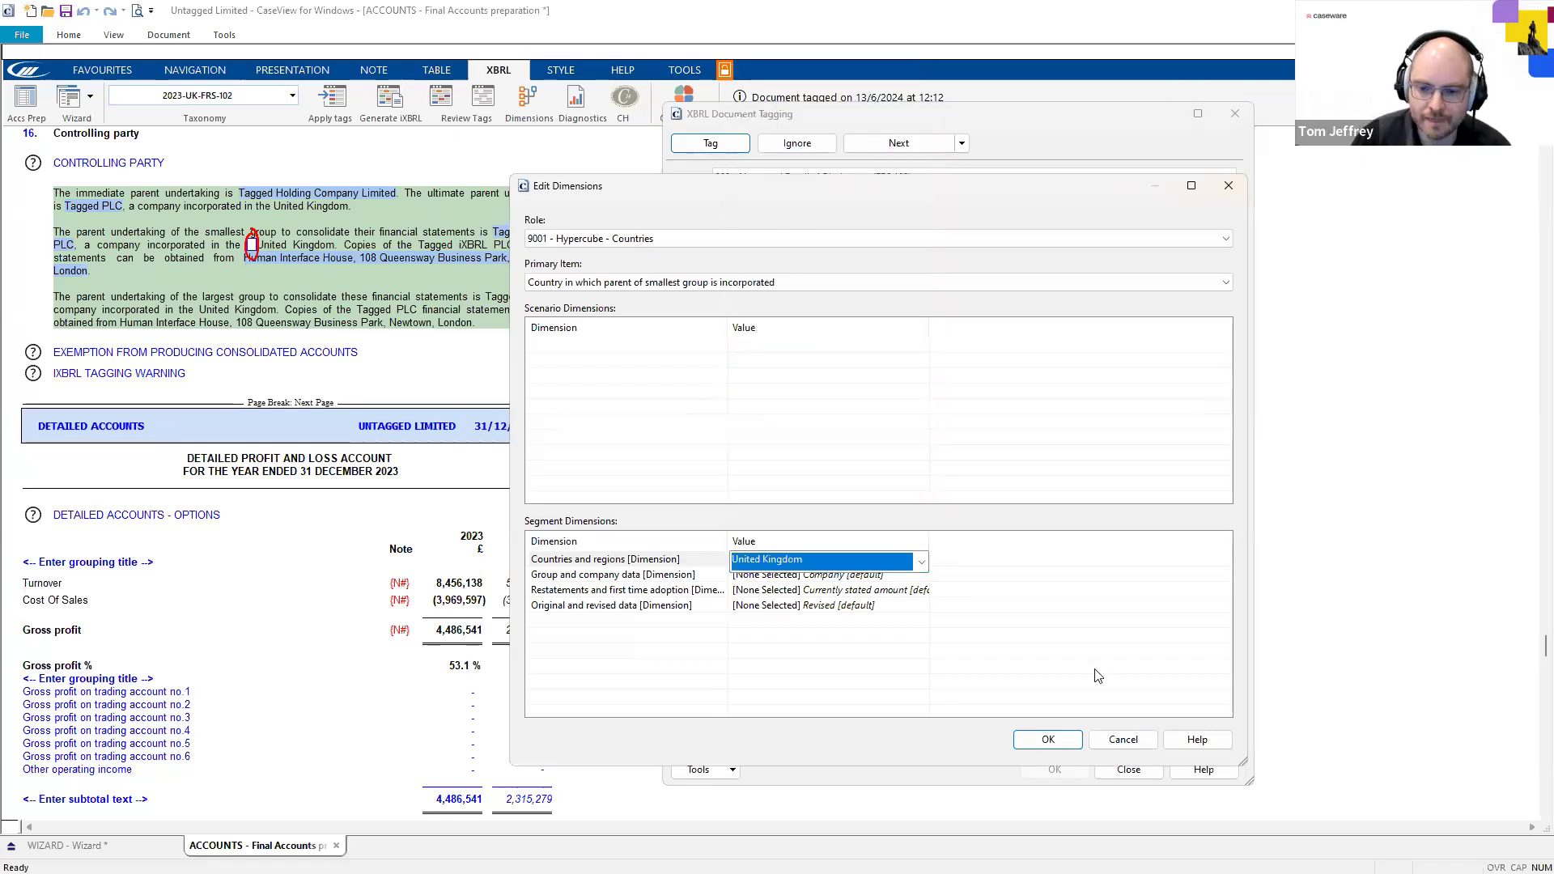
left_click(1050, 741)
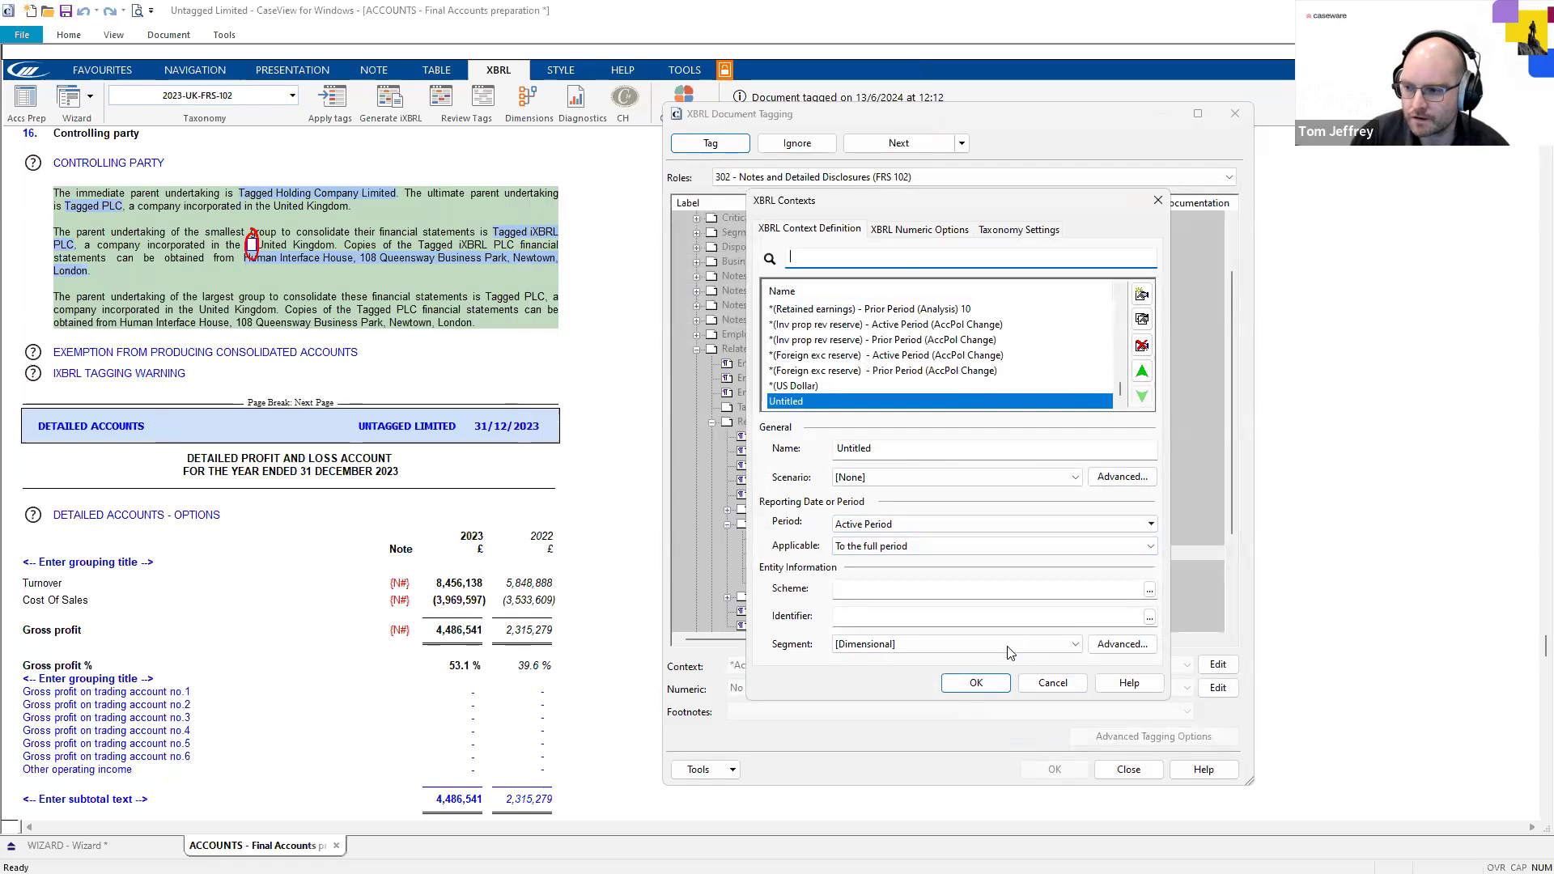
Name the new context Country of Incorporation - UK
left_click(905, 450)
left_click_drag(905, 450, 833, 450)
type("County ")
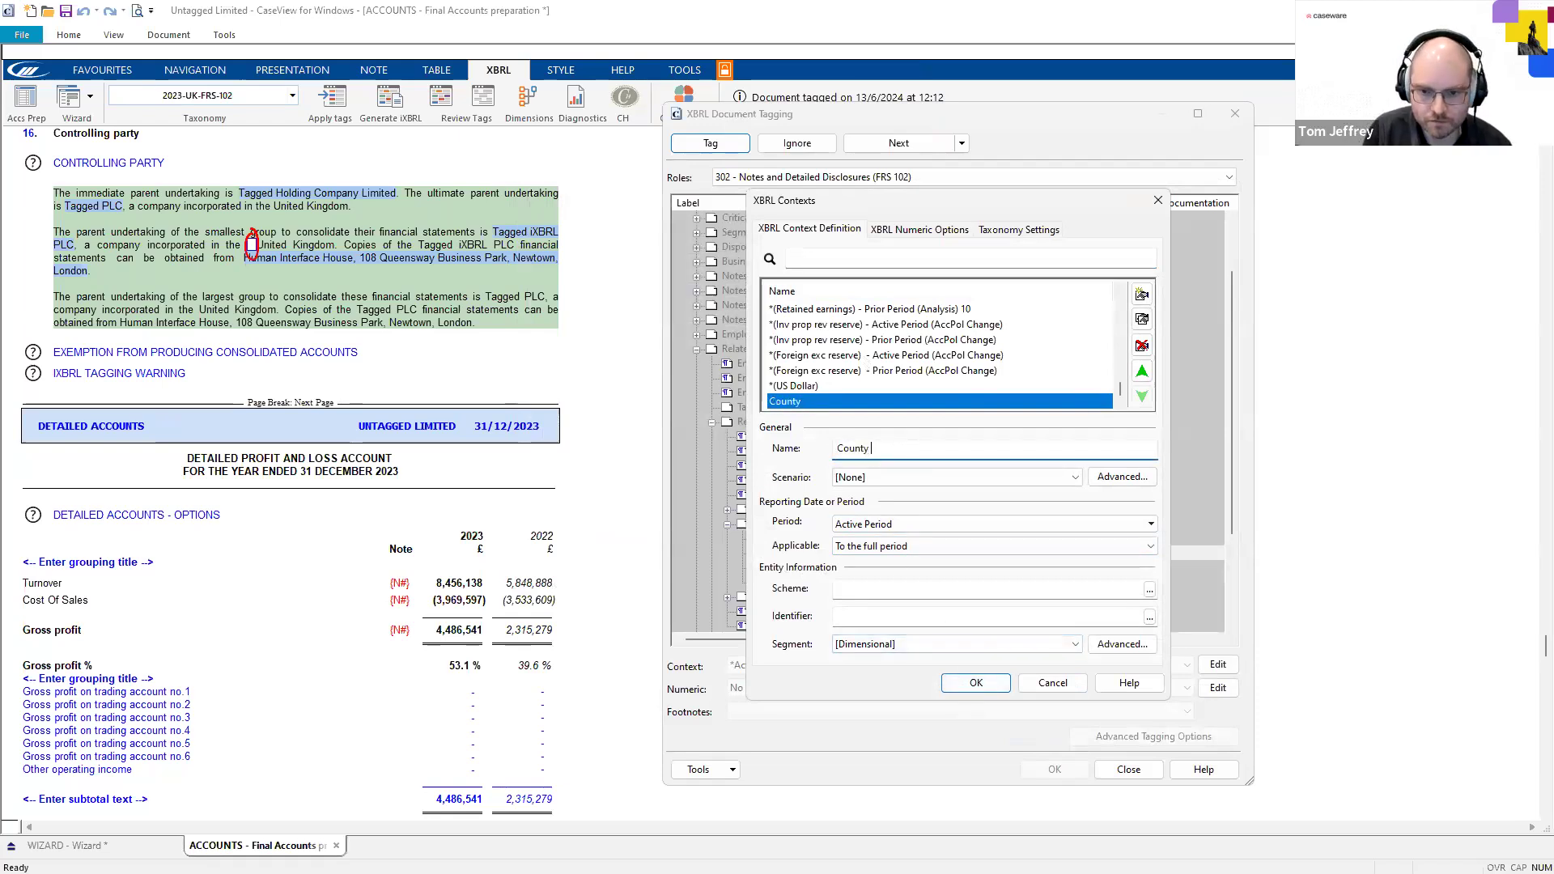
type("of Incorporation - UK")
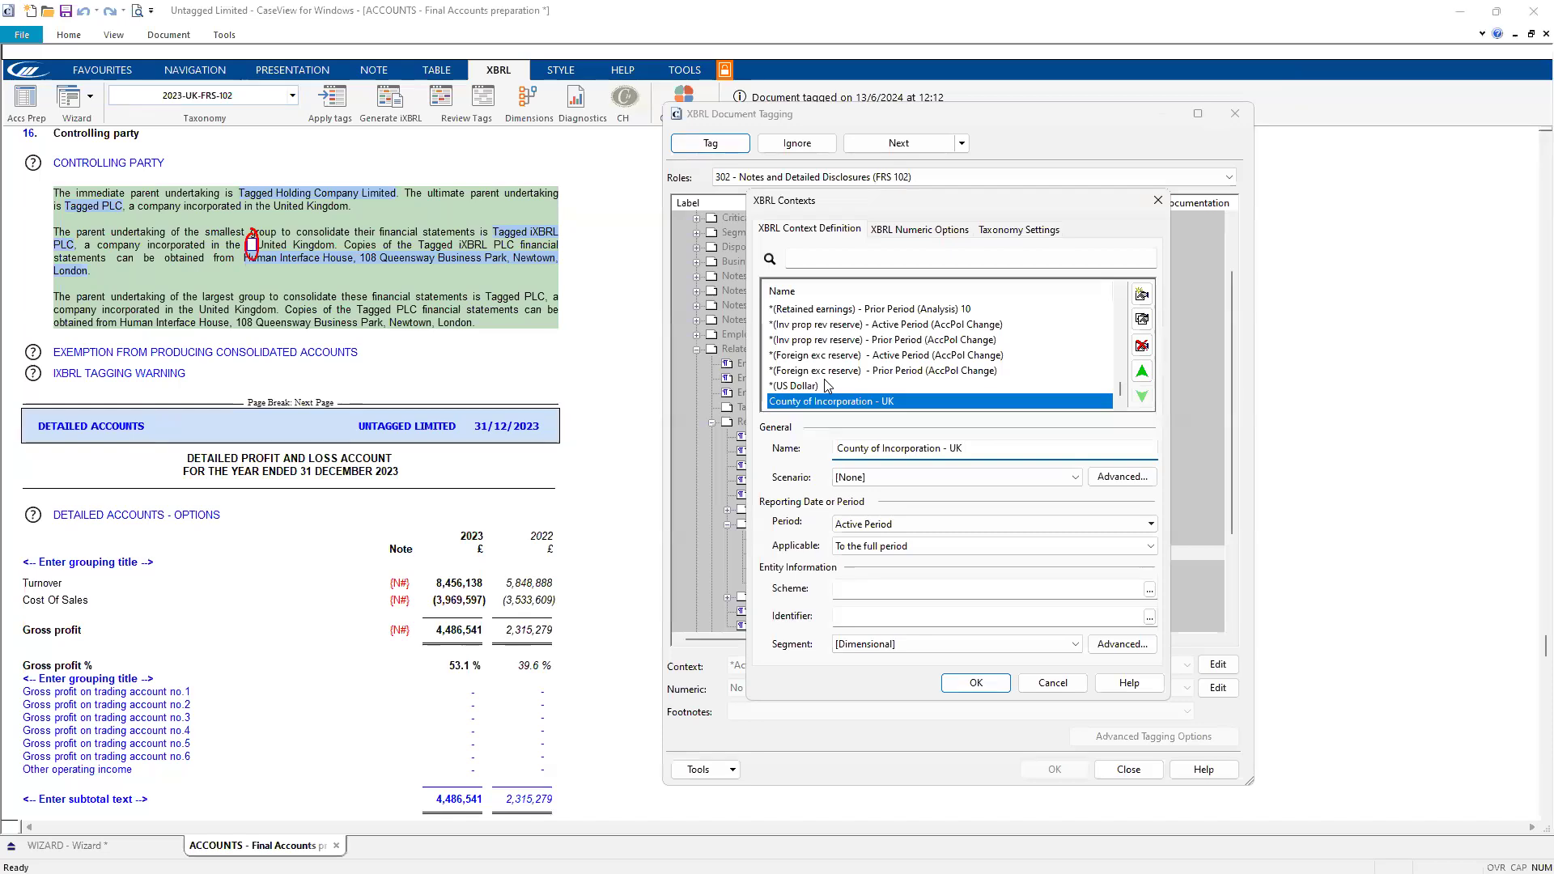
left_click(863, 448)
type("r")
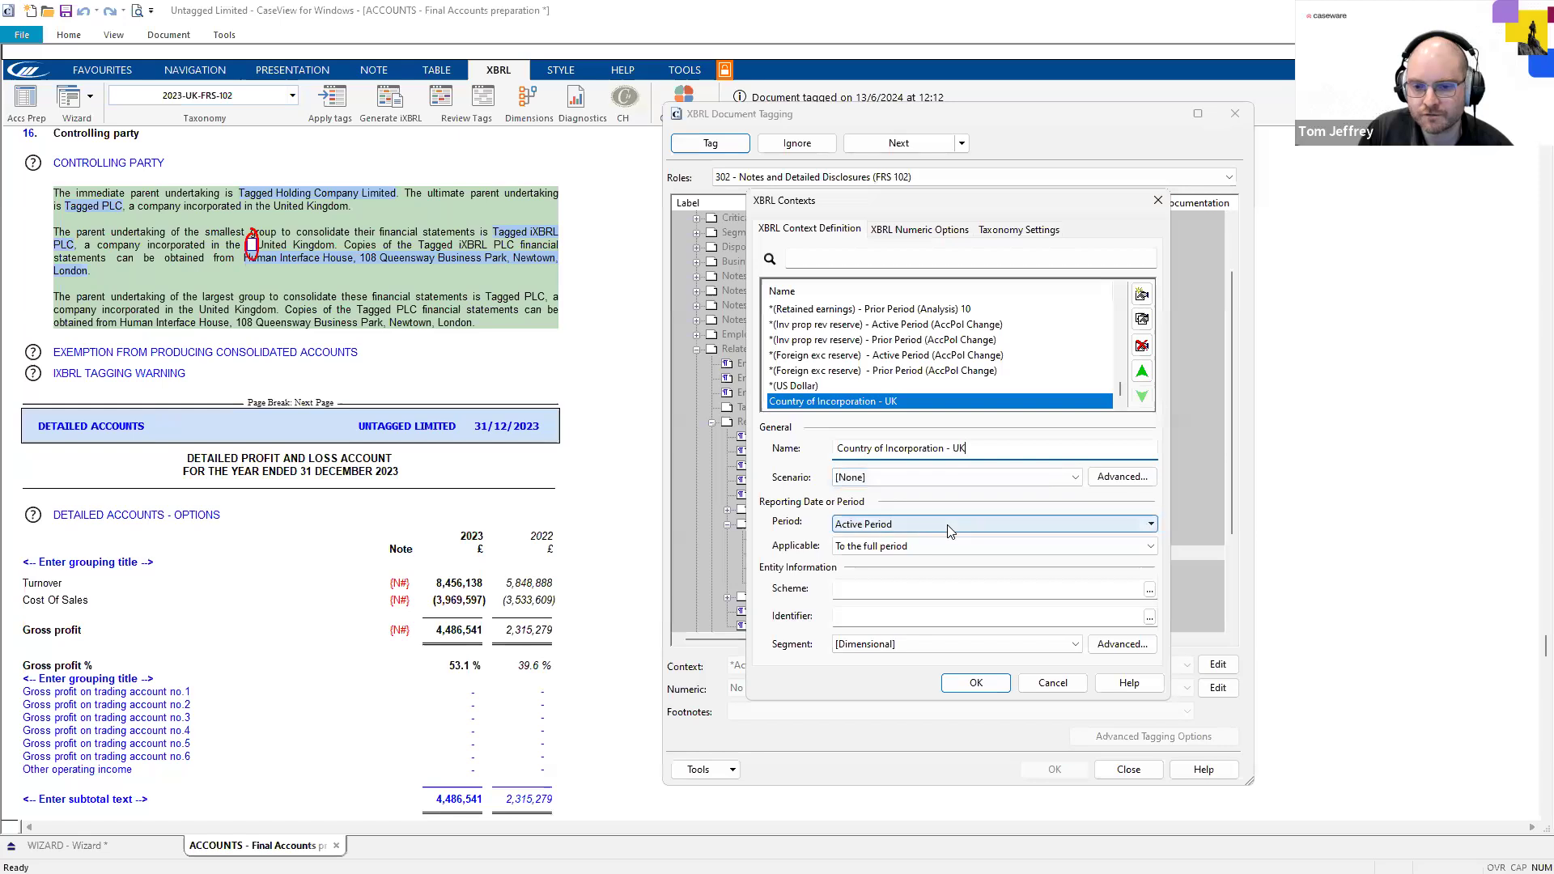
Copy the scheme cvData("XBRLSCHEME") from the *(Foreign exc reserve) - Prior Period (AccPol Change) context into the Country of Incorporation - UK context
left_click(892, 584)
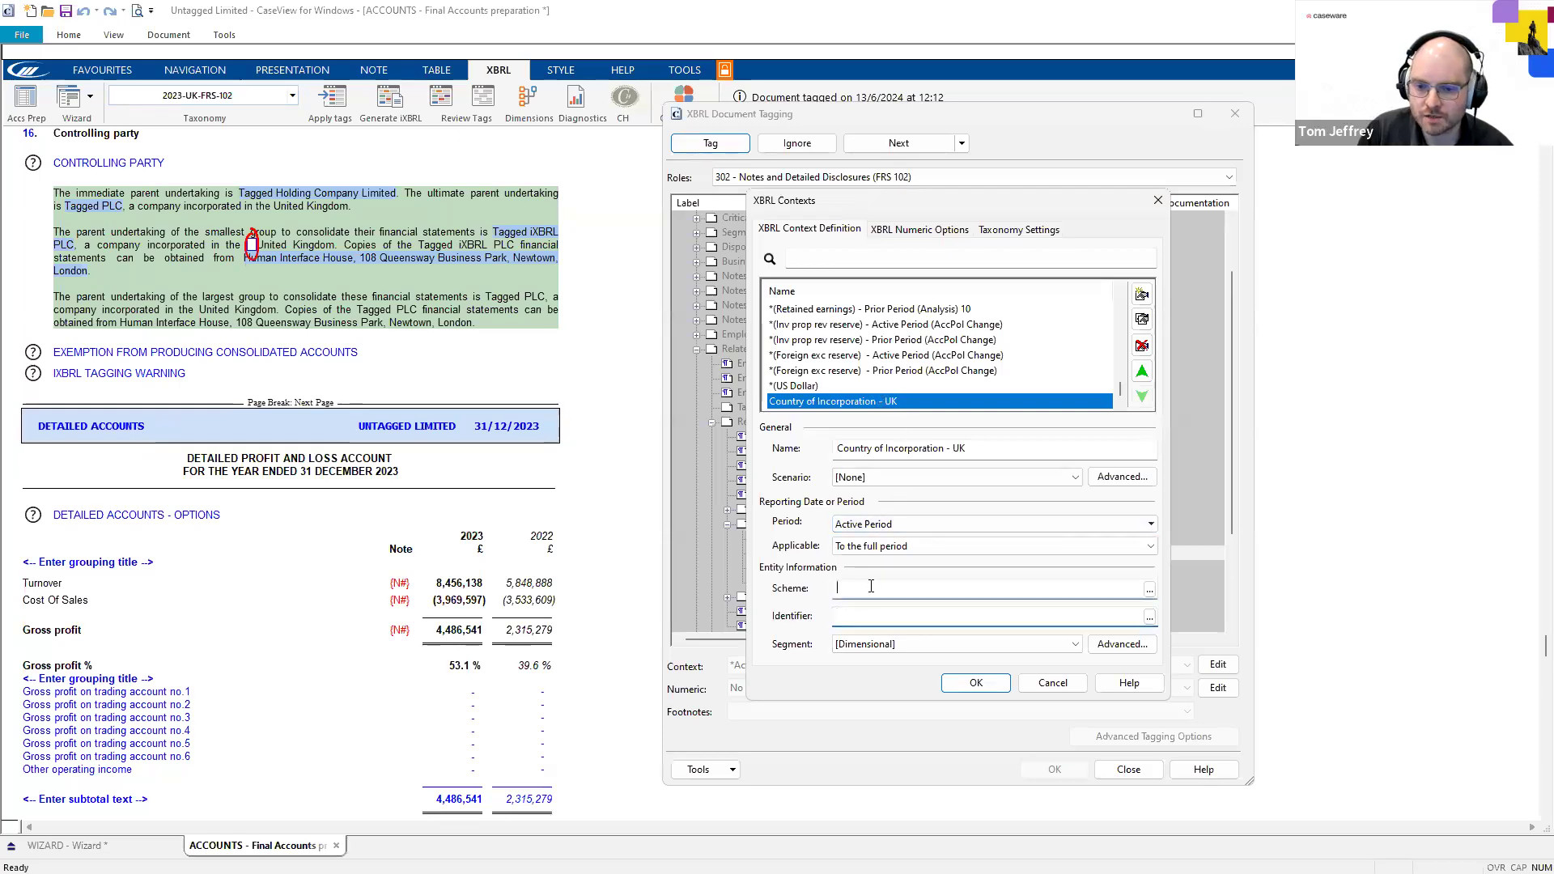
left_click(893, 371)
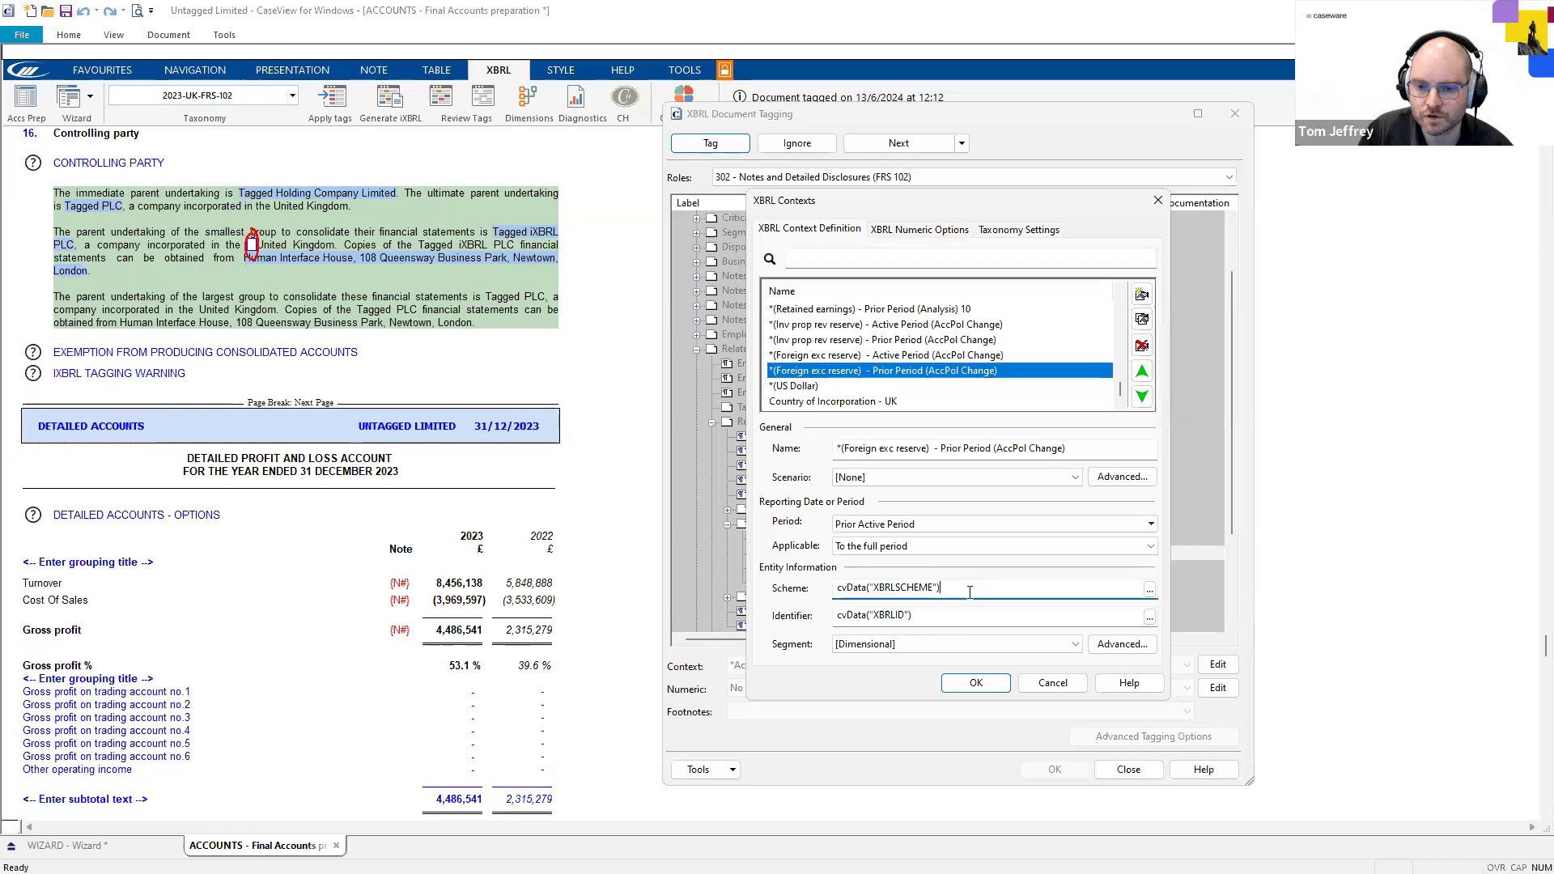
left_click(937, 587)
key("ctrl+c")
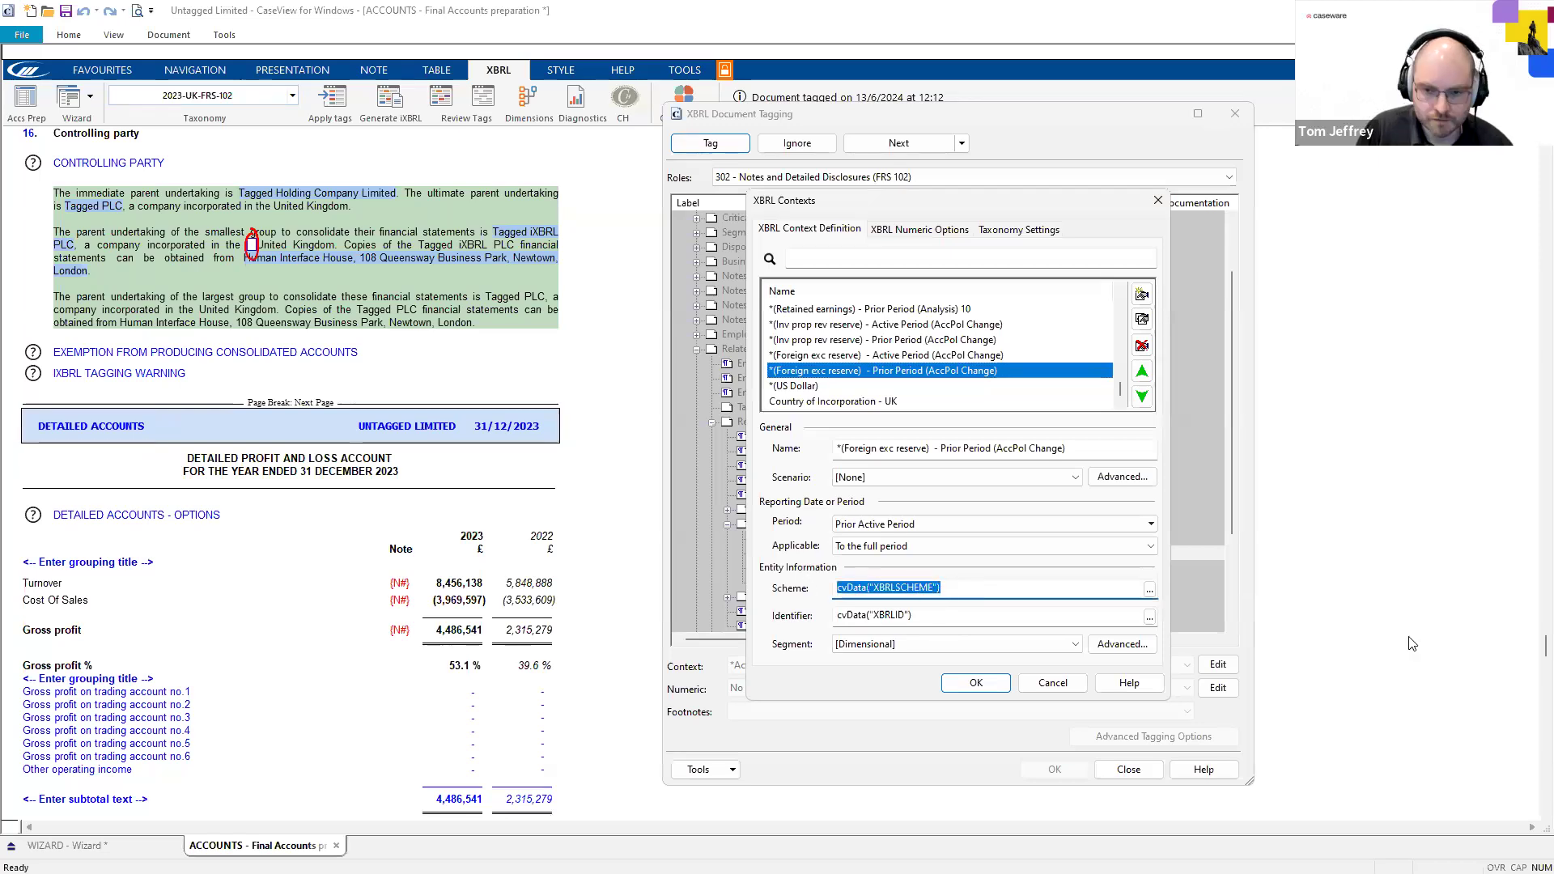
left_click(816, 402)
left_click(931, 589)
key("ctrl+v")
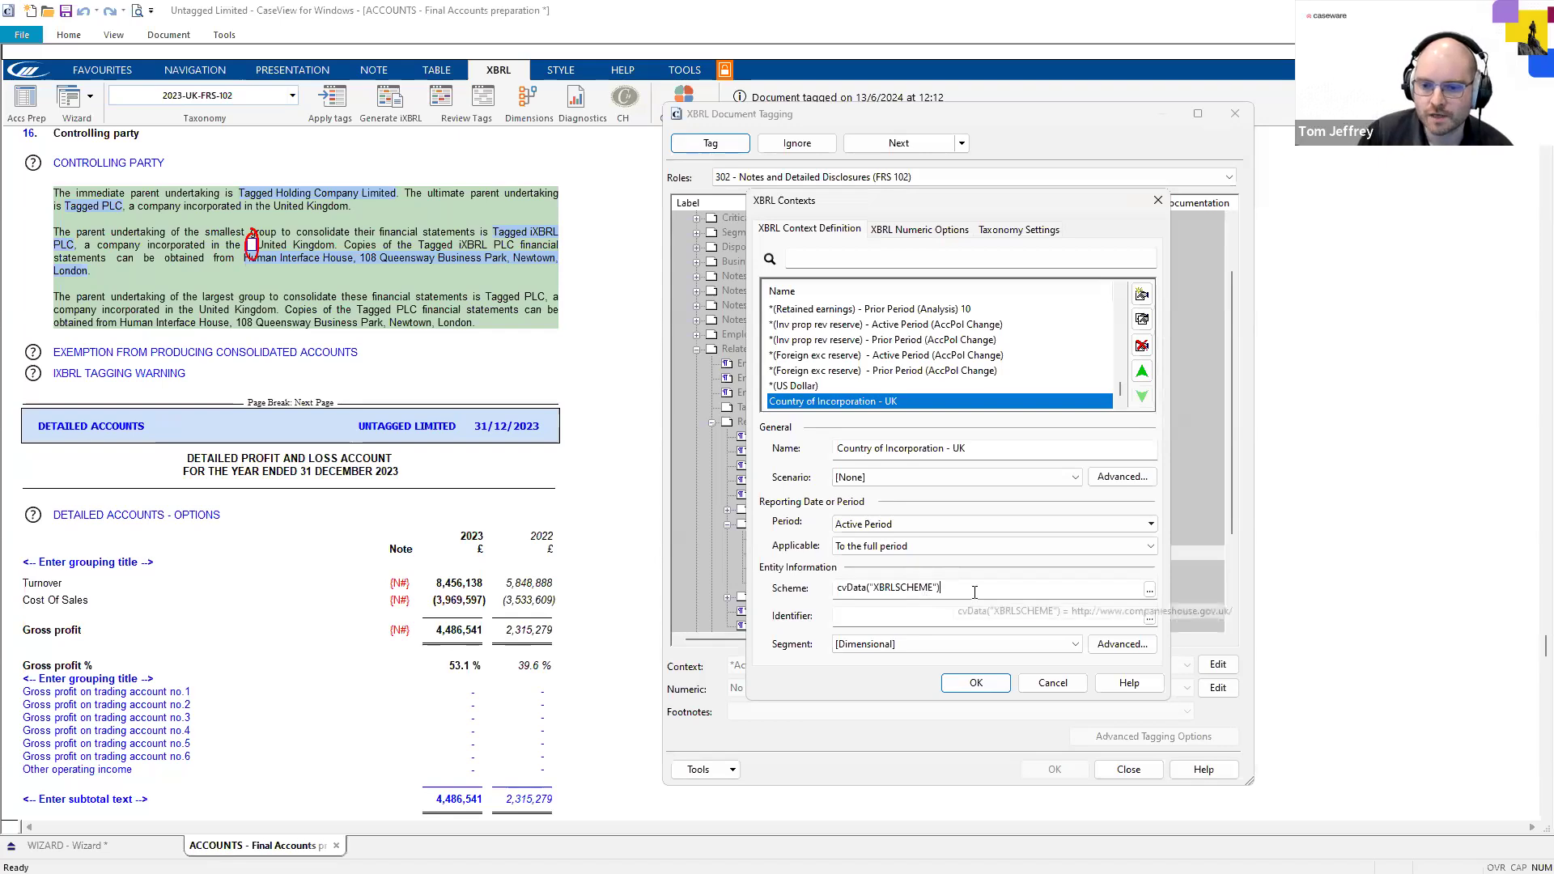
Copy the identifier cvData("XBRLID") from the same foreign exchange reserve context into Country of Incorporation - UK and save the contexts
left_click(846, 371)
left_click_drag(916, 614, 835, 614)
key("ctrl+c")
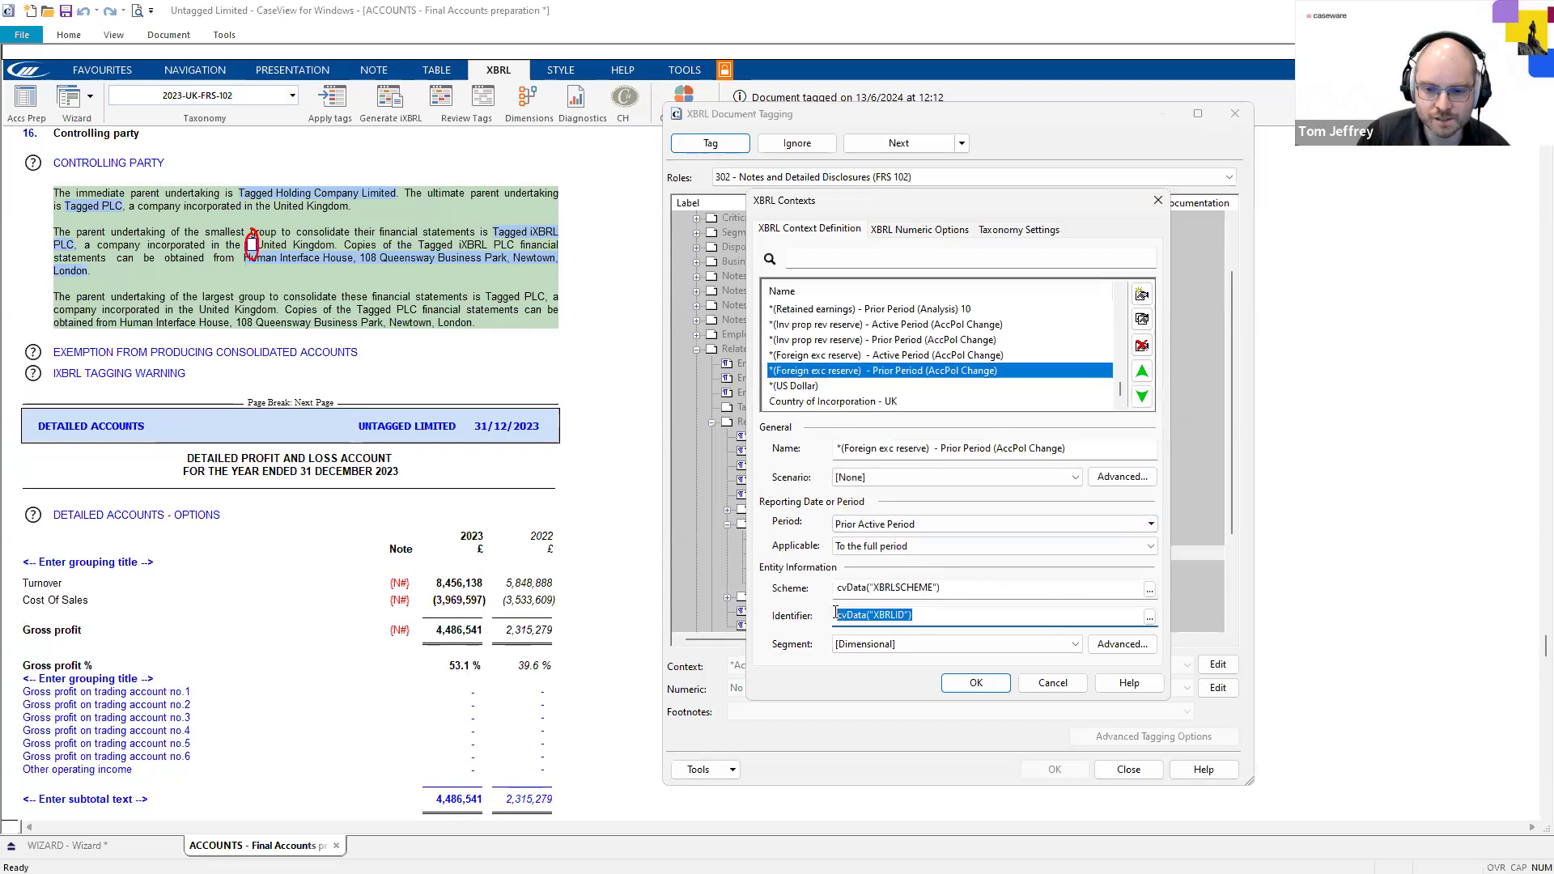
left_click(875, 402)
left_click(901, 617)
key("ctrl+v")
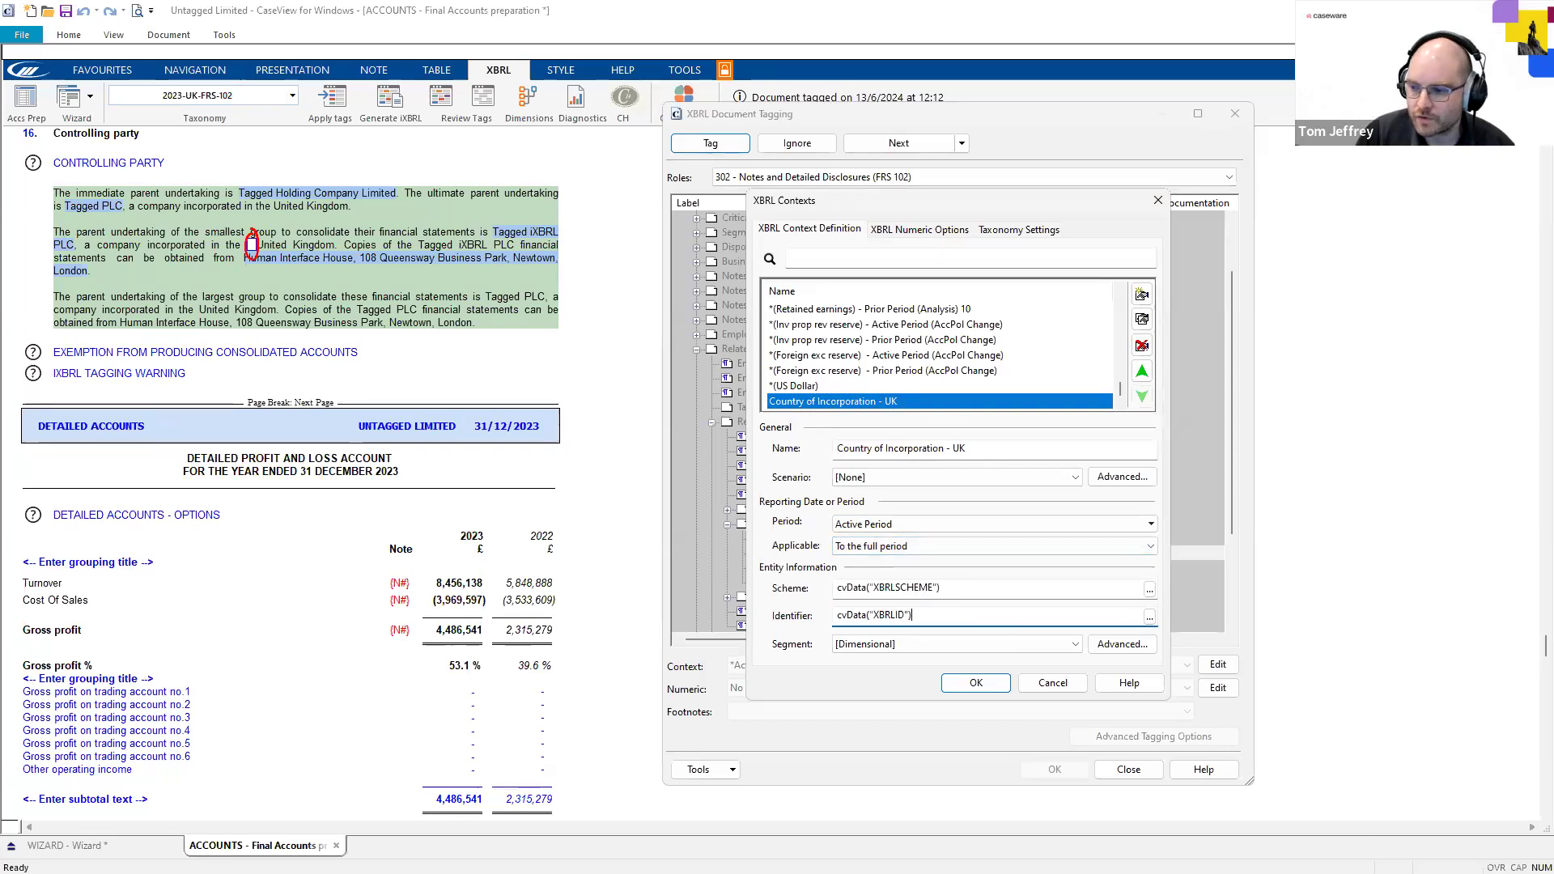
left_click(965, 685)
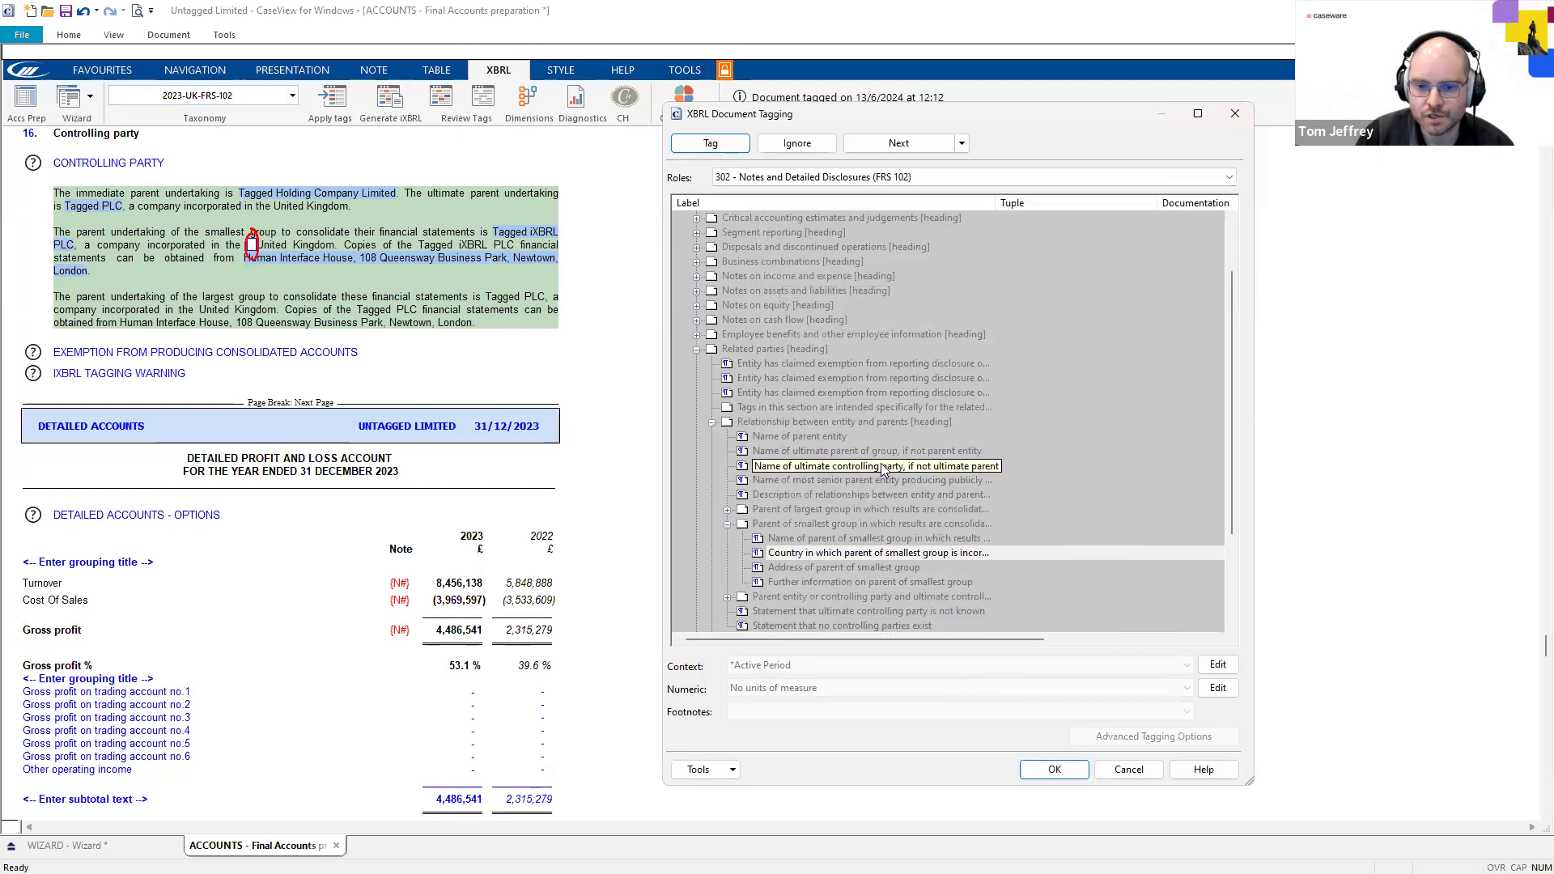
Tag the blank placeholder as Country in which parent of smallest group is incorporated, using the Country of Incorporation - UK context
left_click(731, 148)
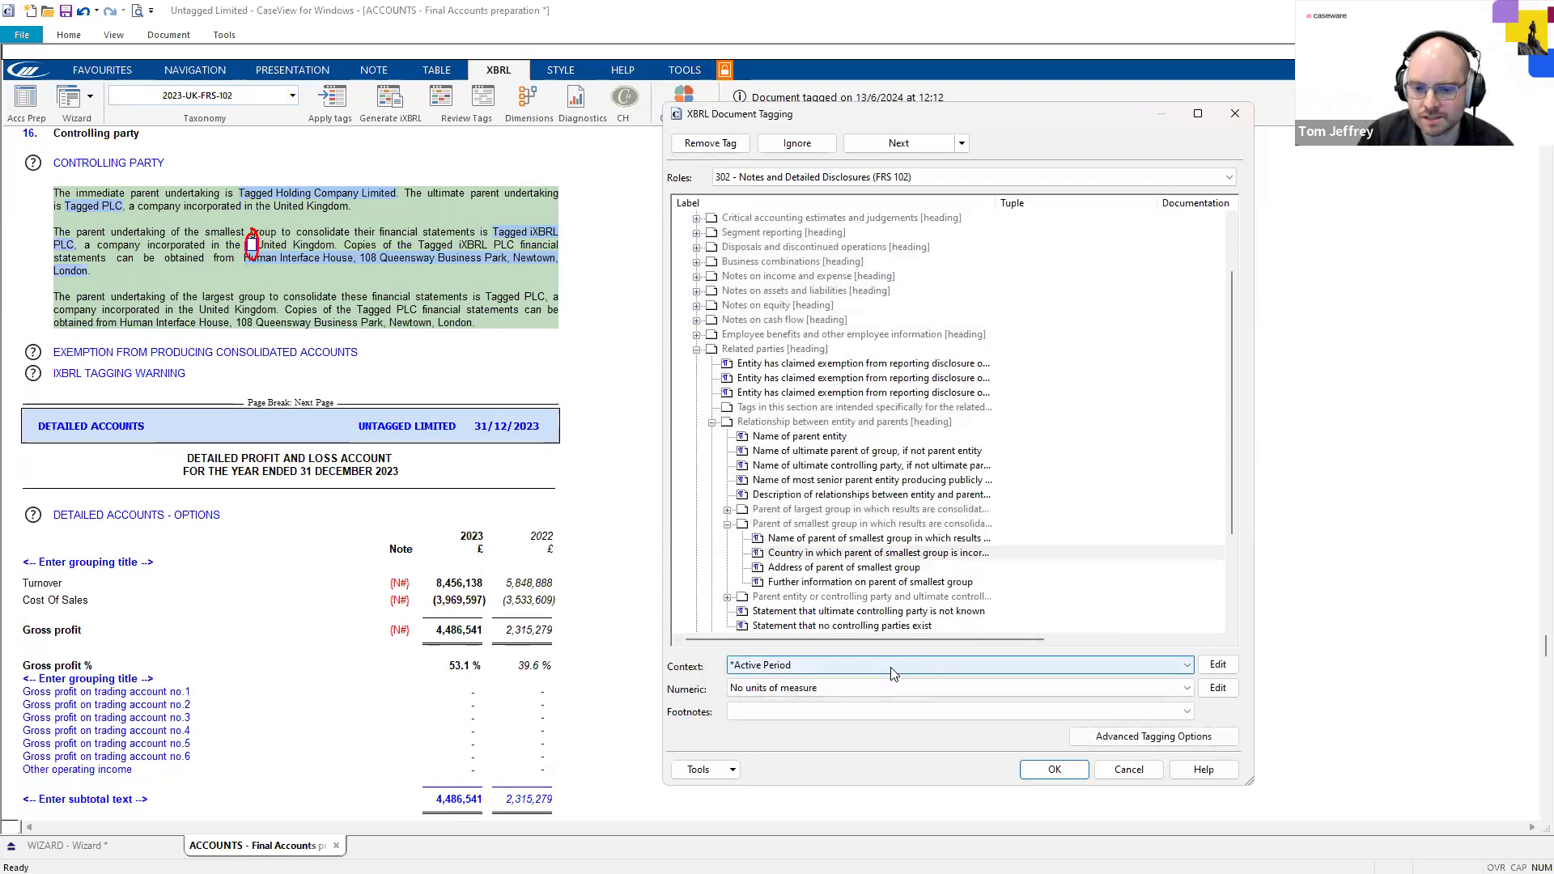
left_click(968, 672)
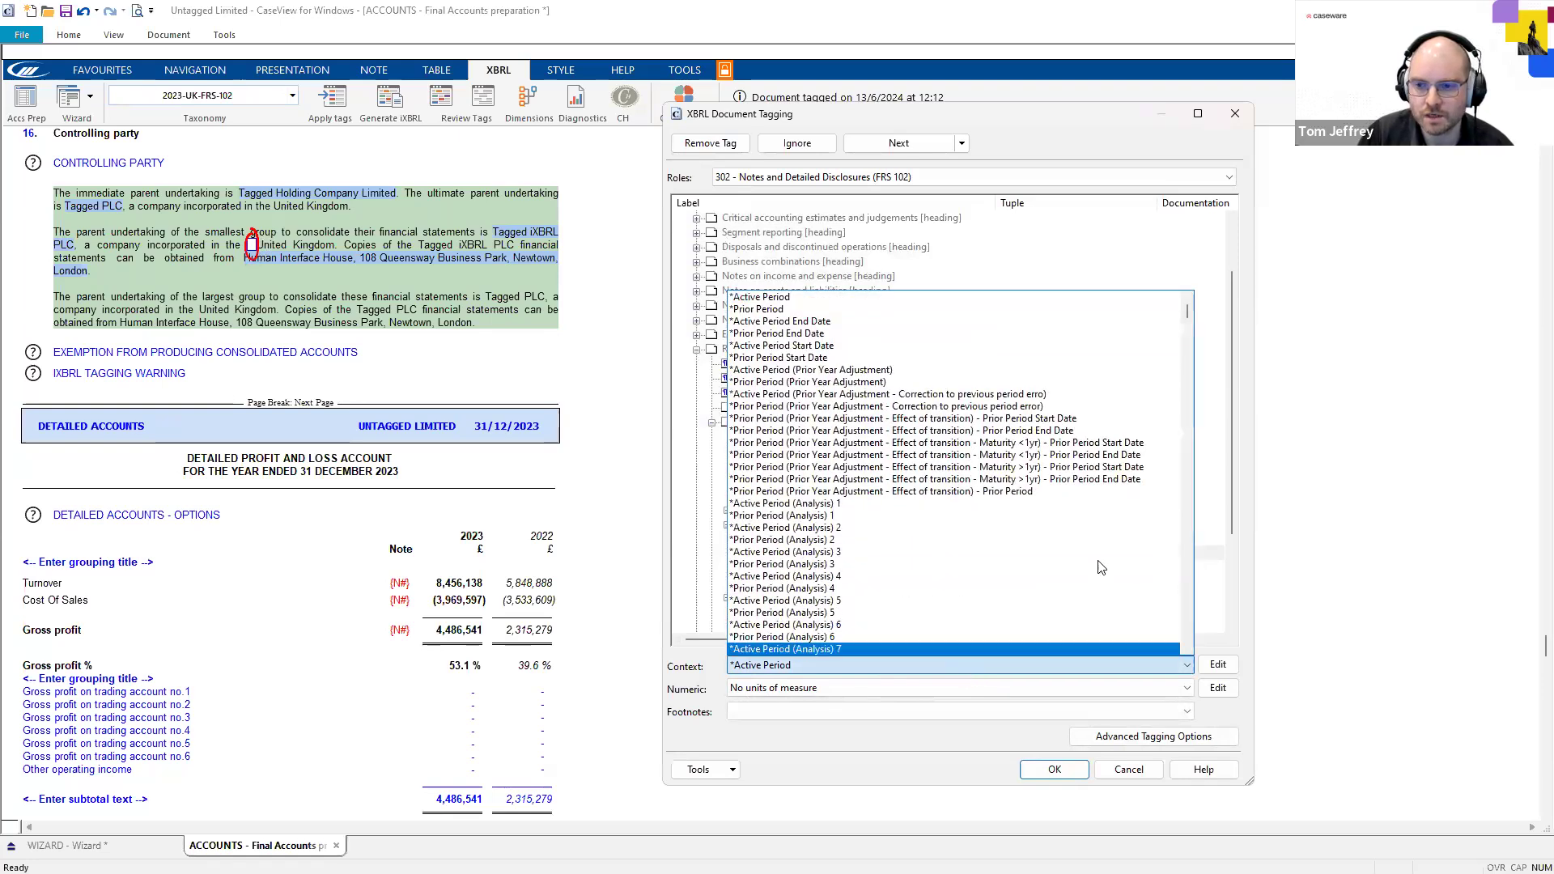
left_click_drag(1185, 310, 1180, 649)
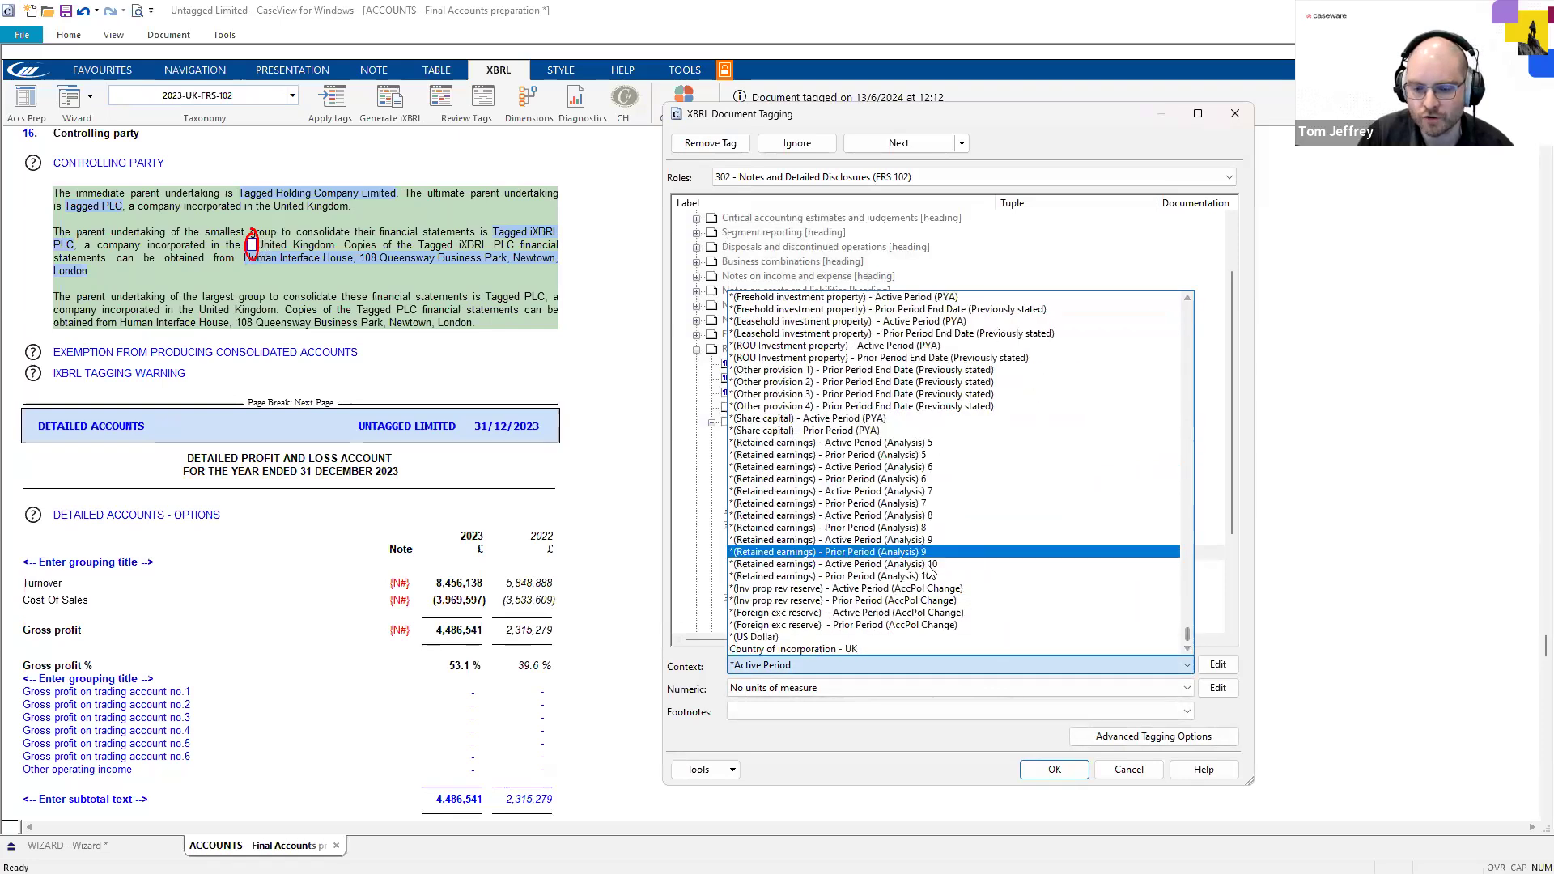
left_click(879, 649)
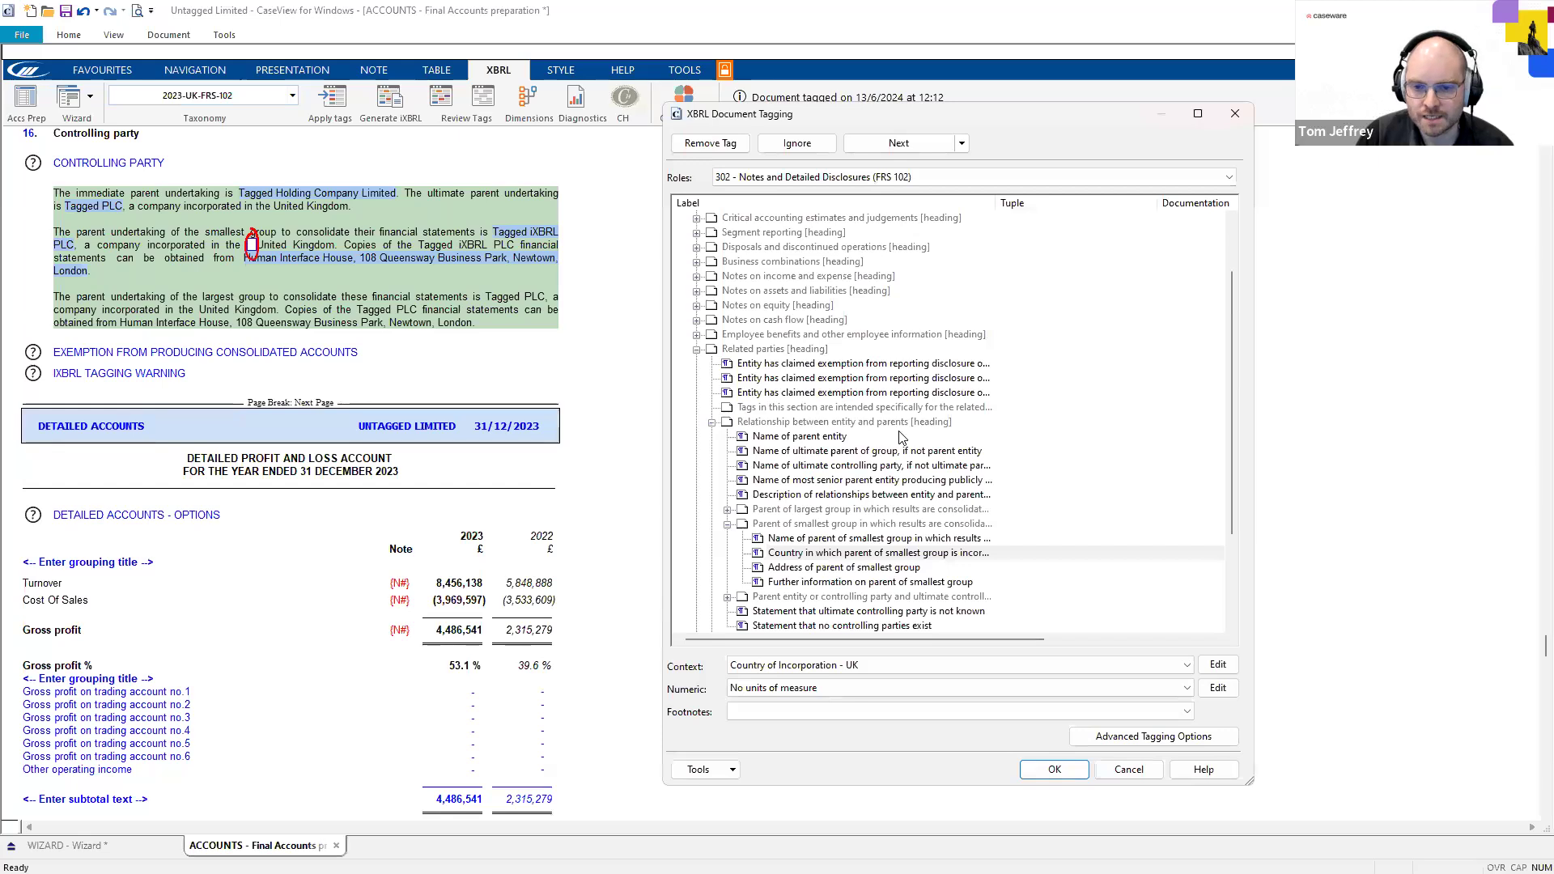
Tag the address in the second paragraph as Address of parent of smallest group with the *Active Period context, and finish document tagging
left_click(484, 256)
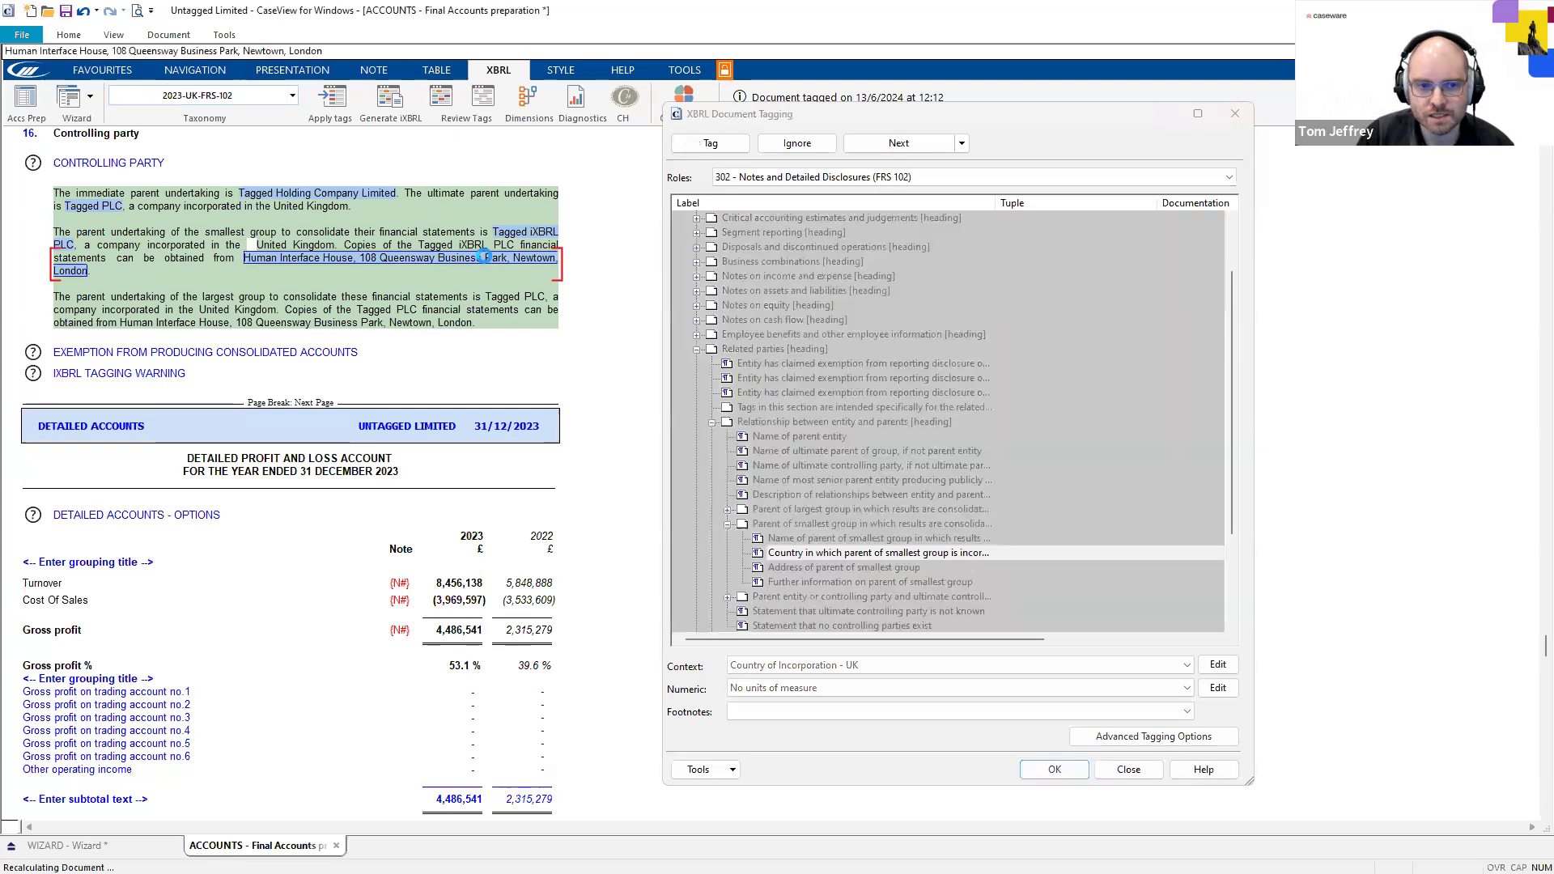
double_click(862, 568)
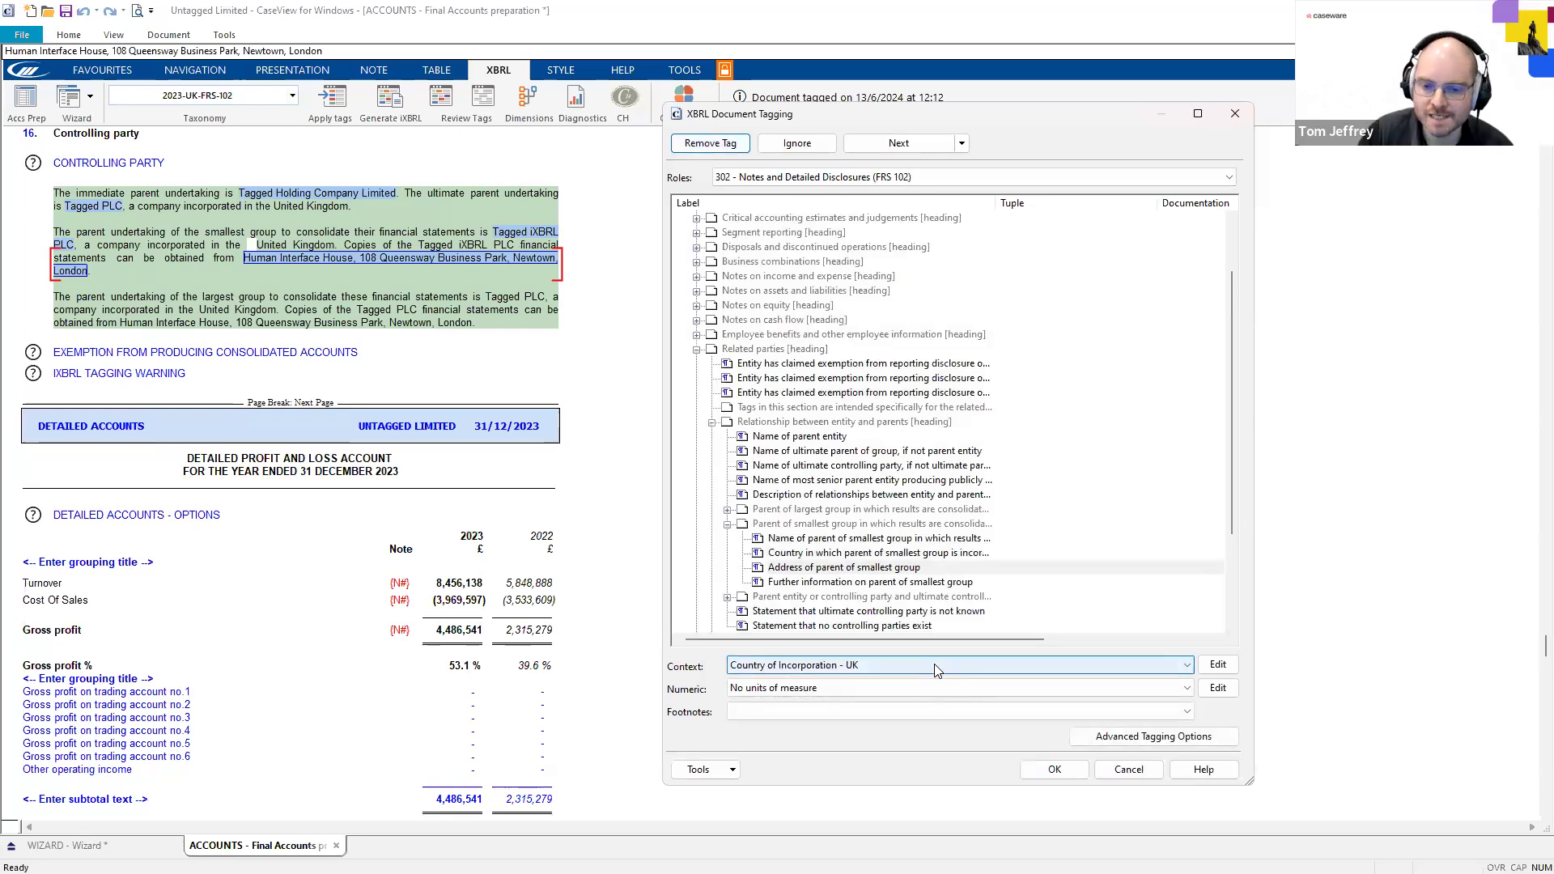
left_click(935, 670)
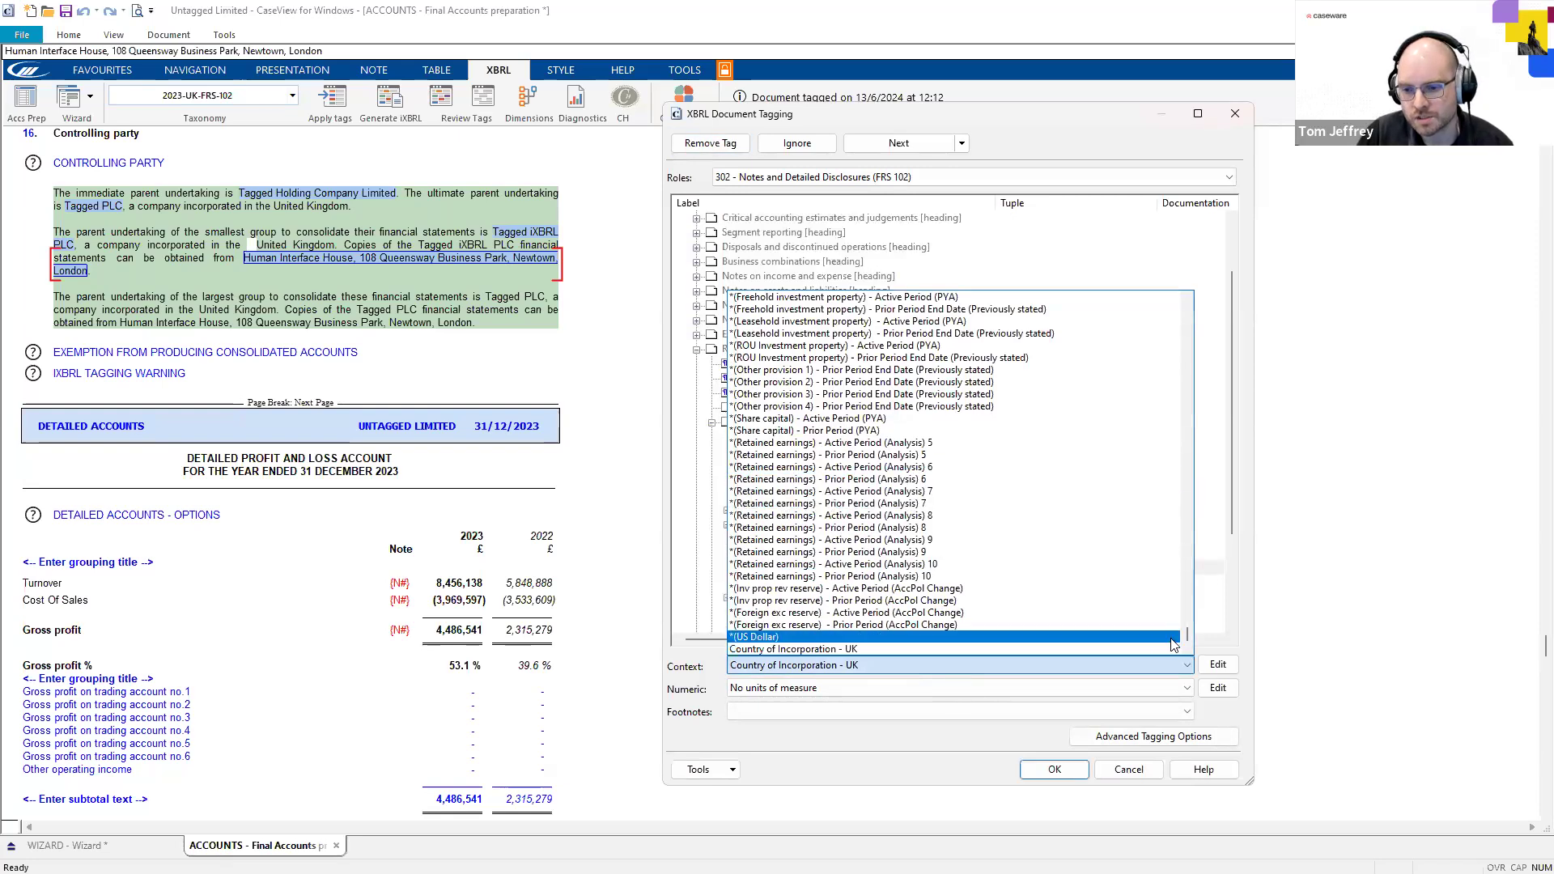
left_click_drag(1187, 637, 1143, 281)
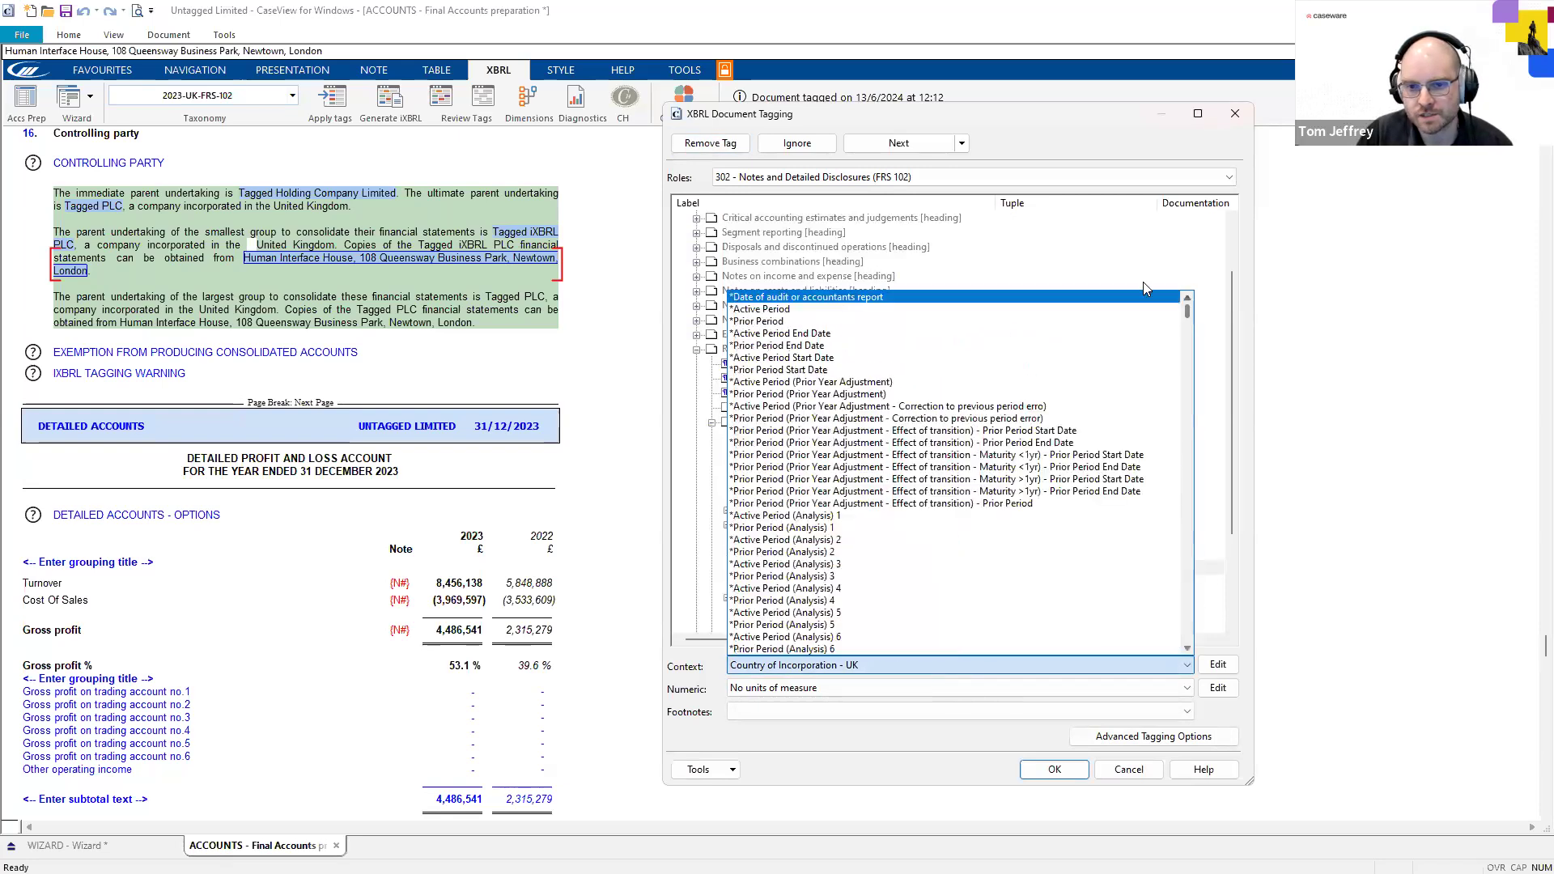
left_click(835, 311)
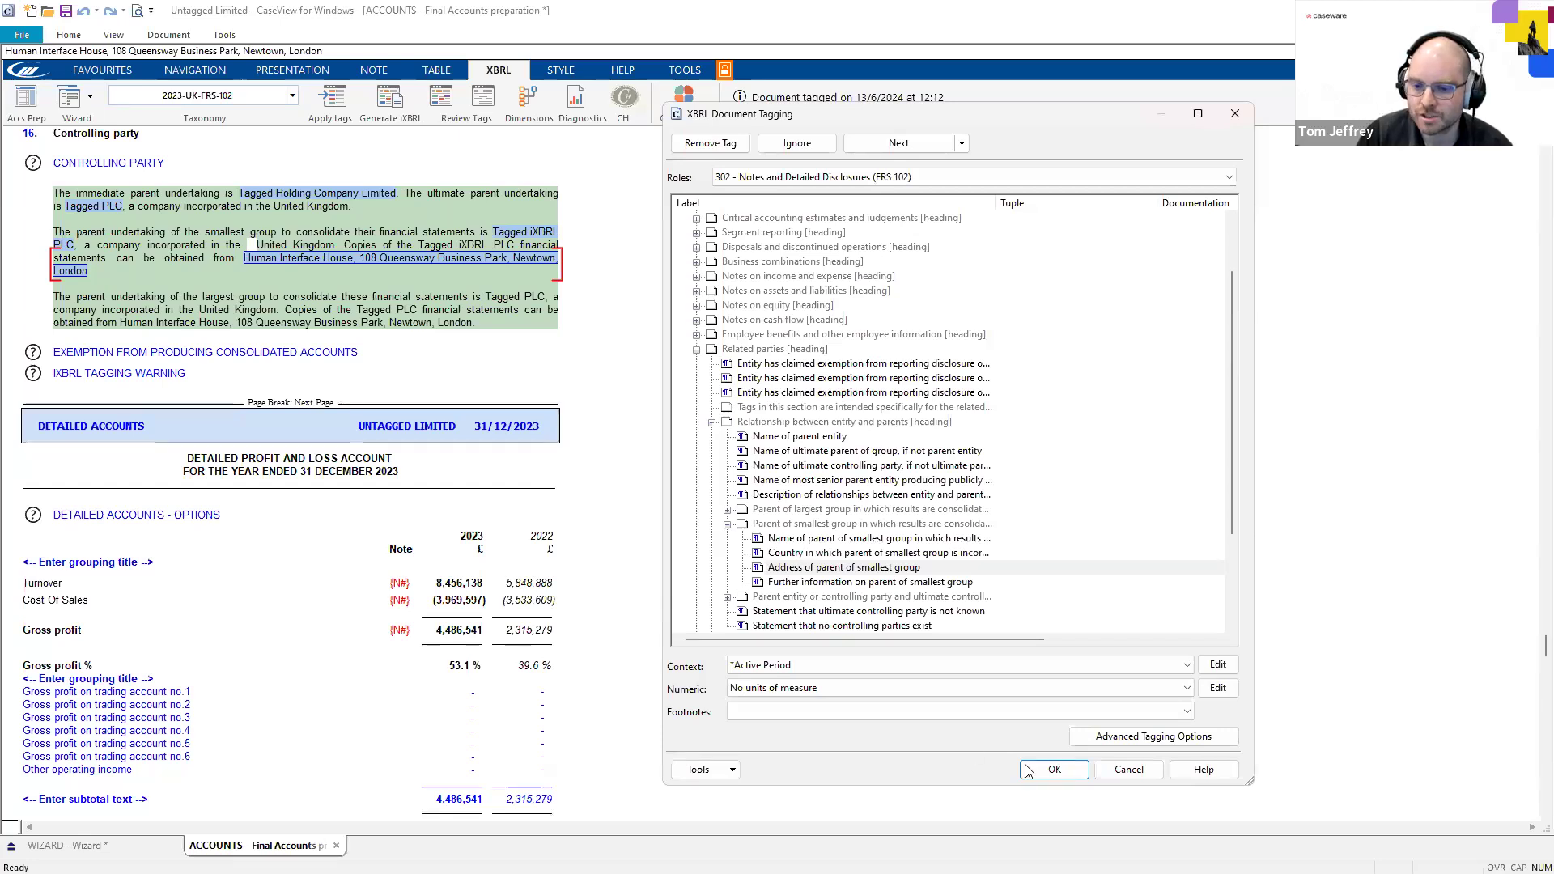
left_click(1073, 768)
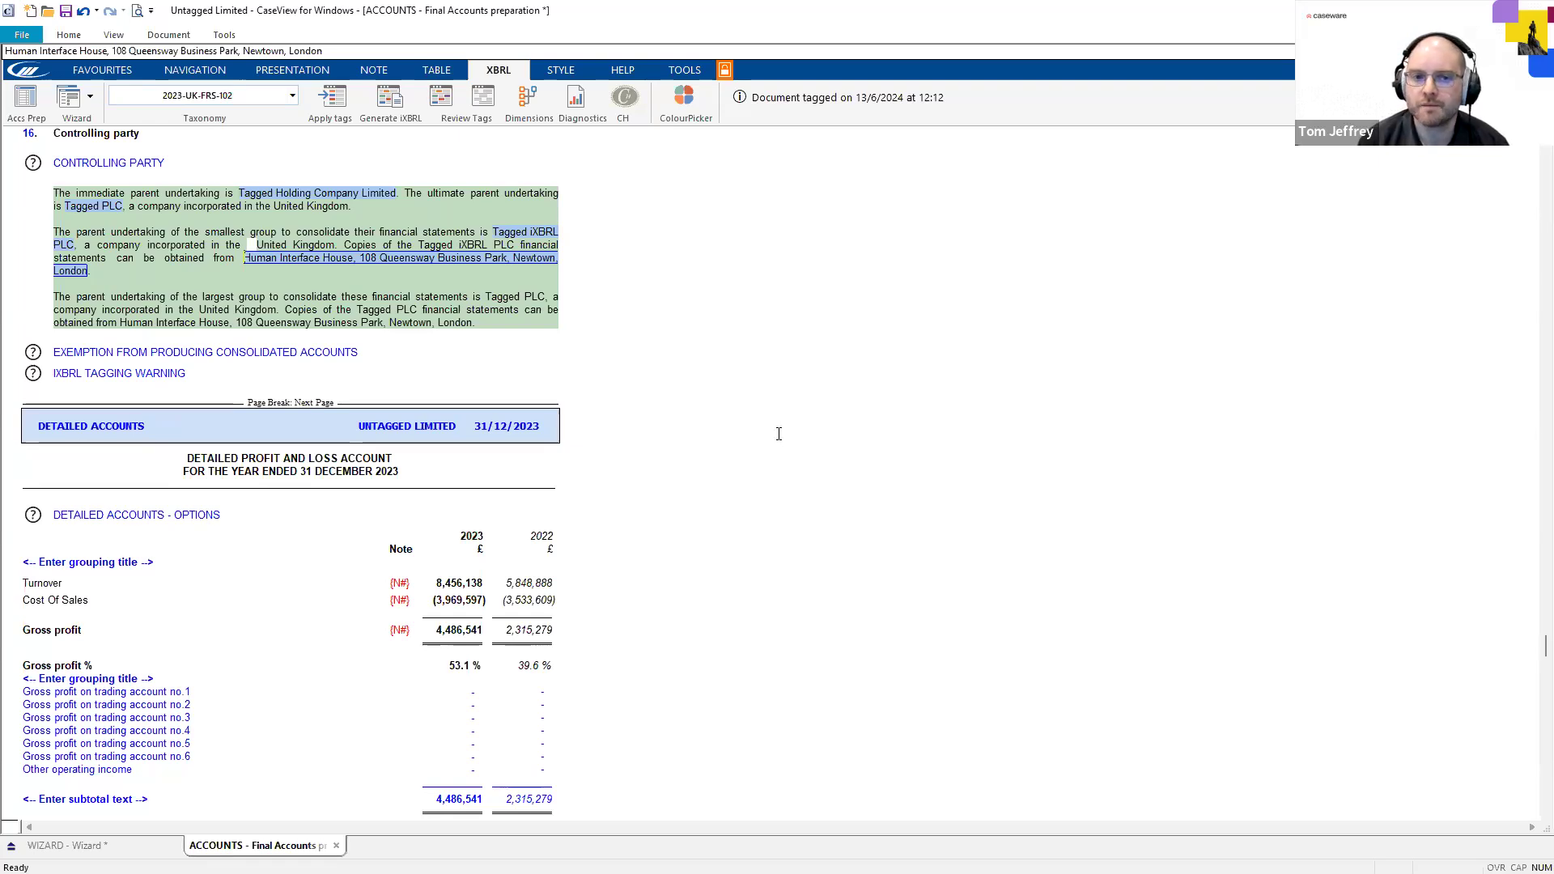
key("ctrl+s")
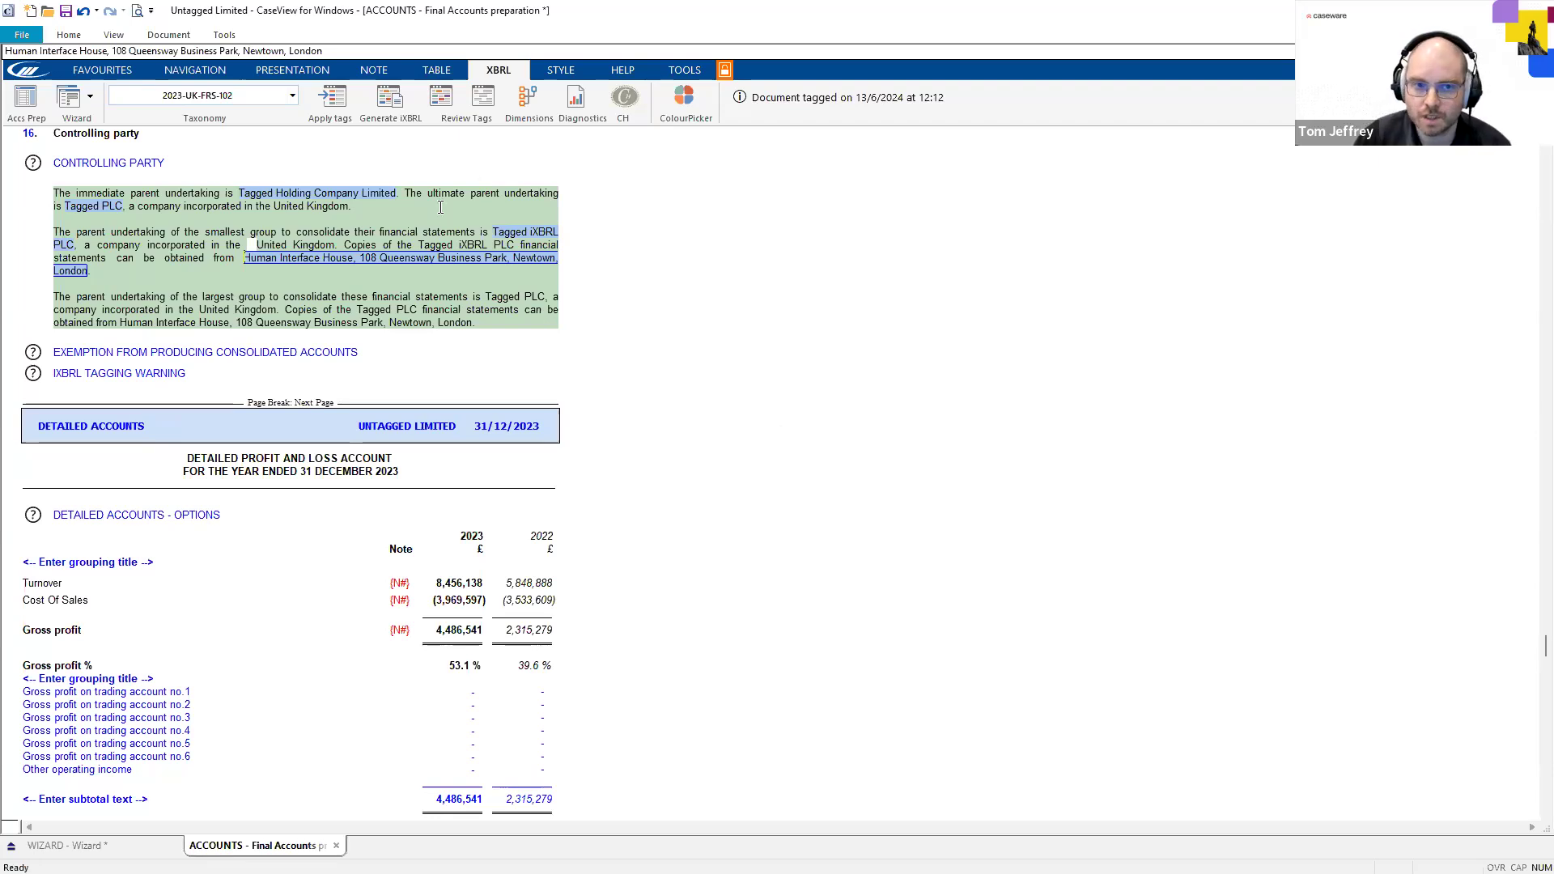
left_click(201, 230)
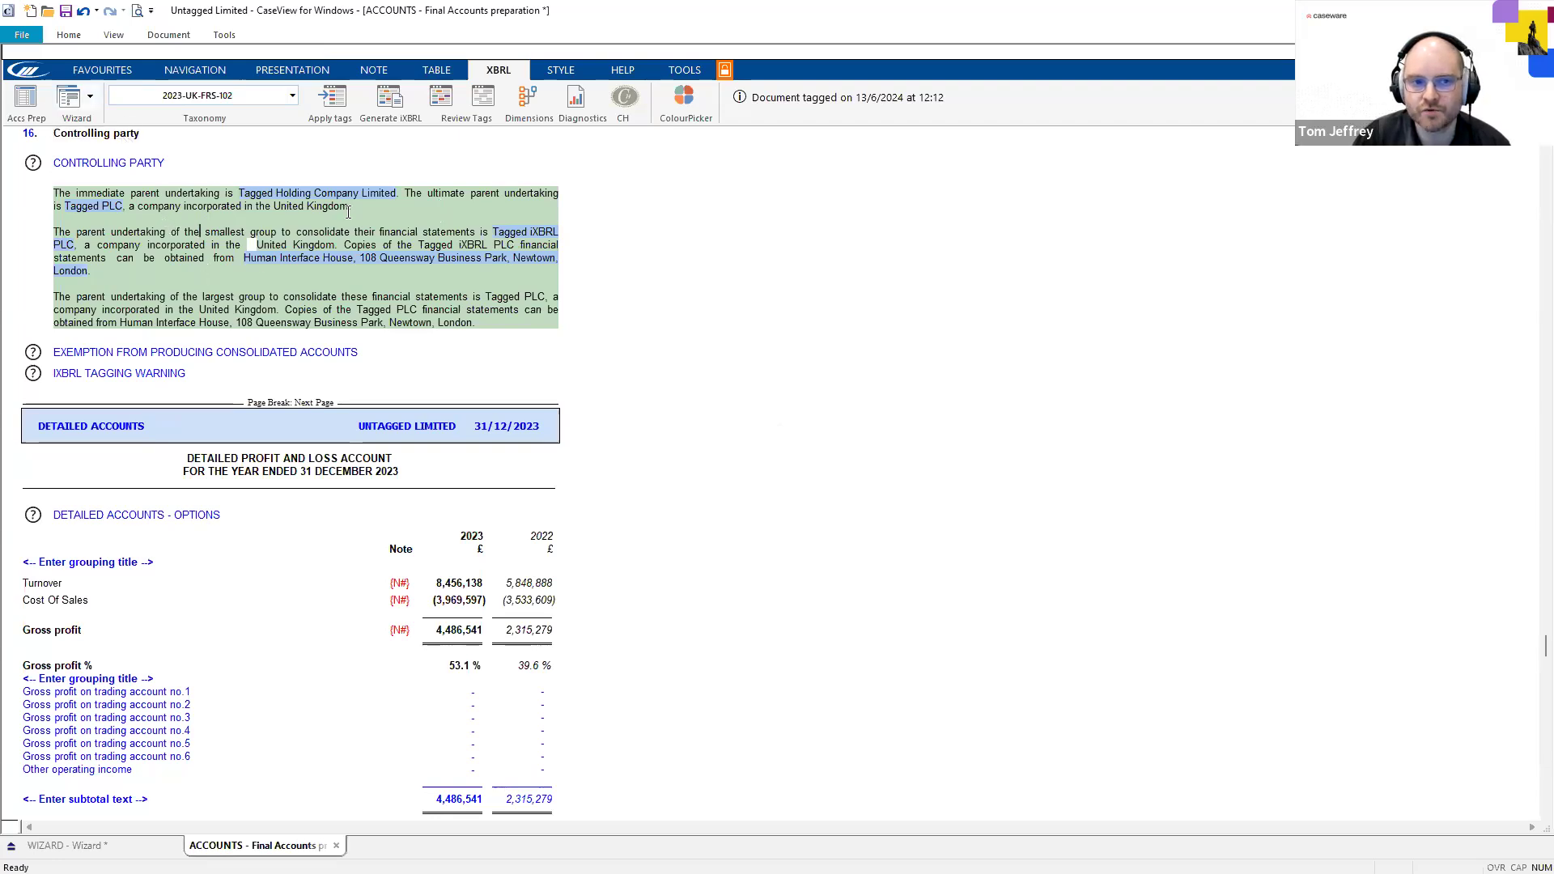
left_click(384, 73)
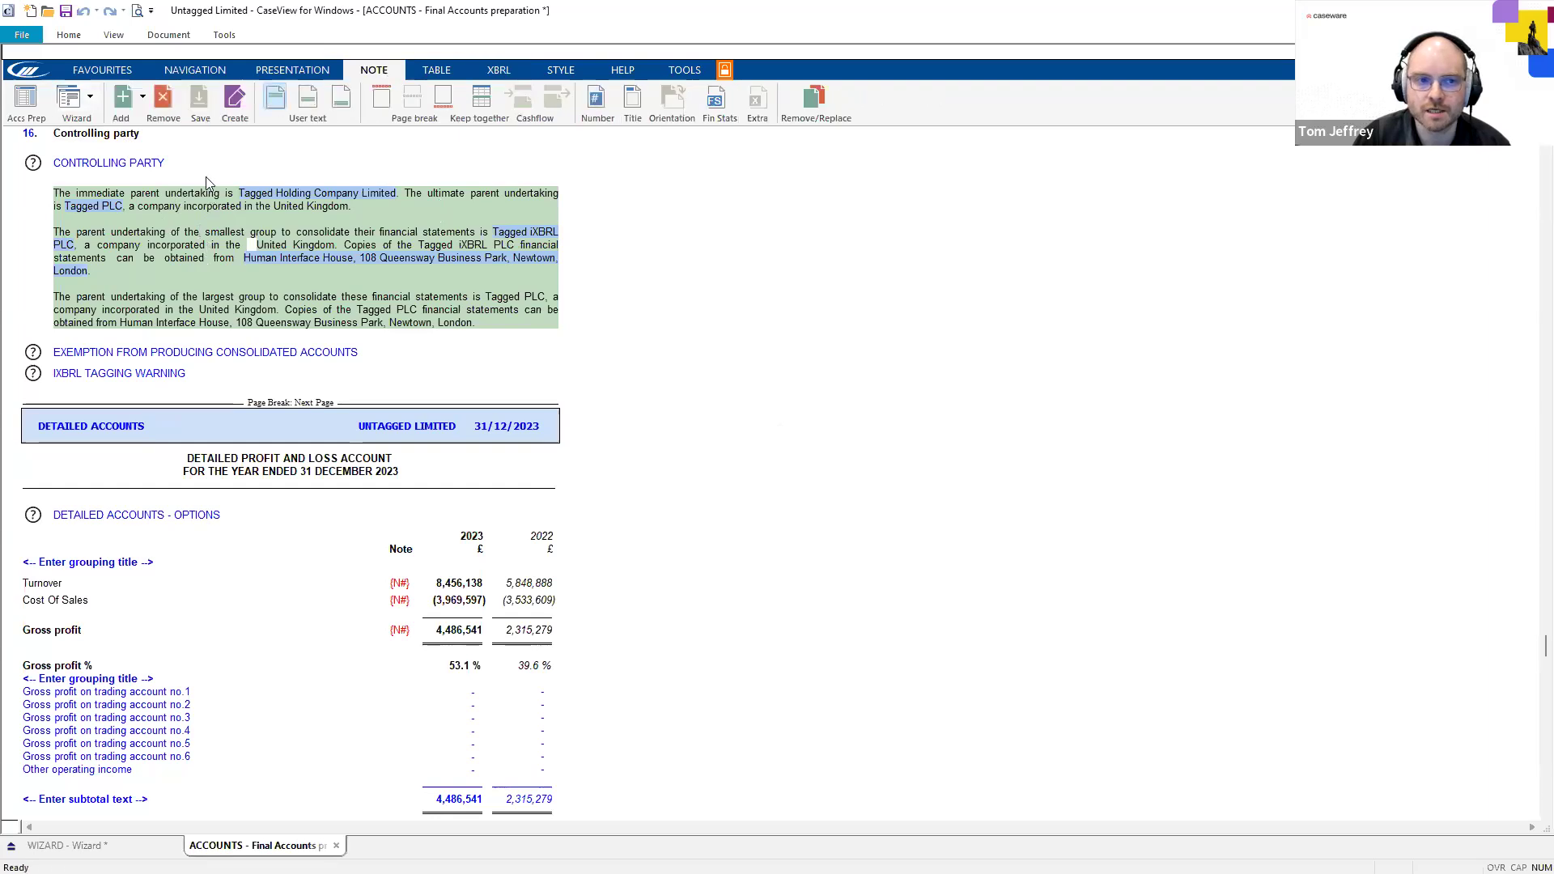
left_click(129, 111)
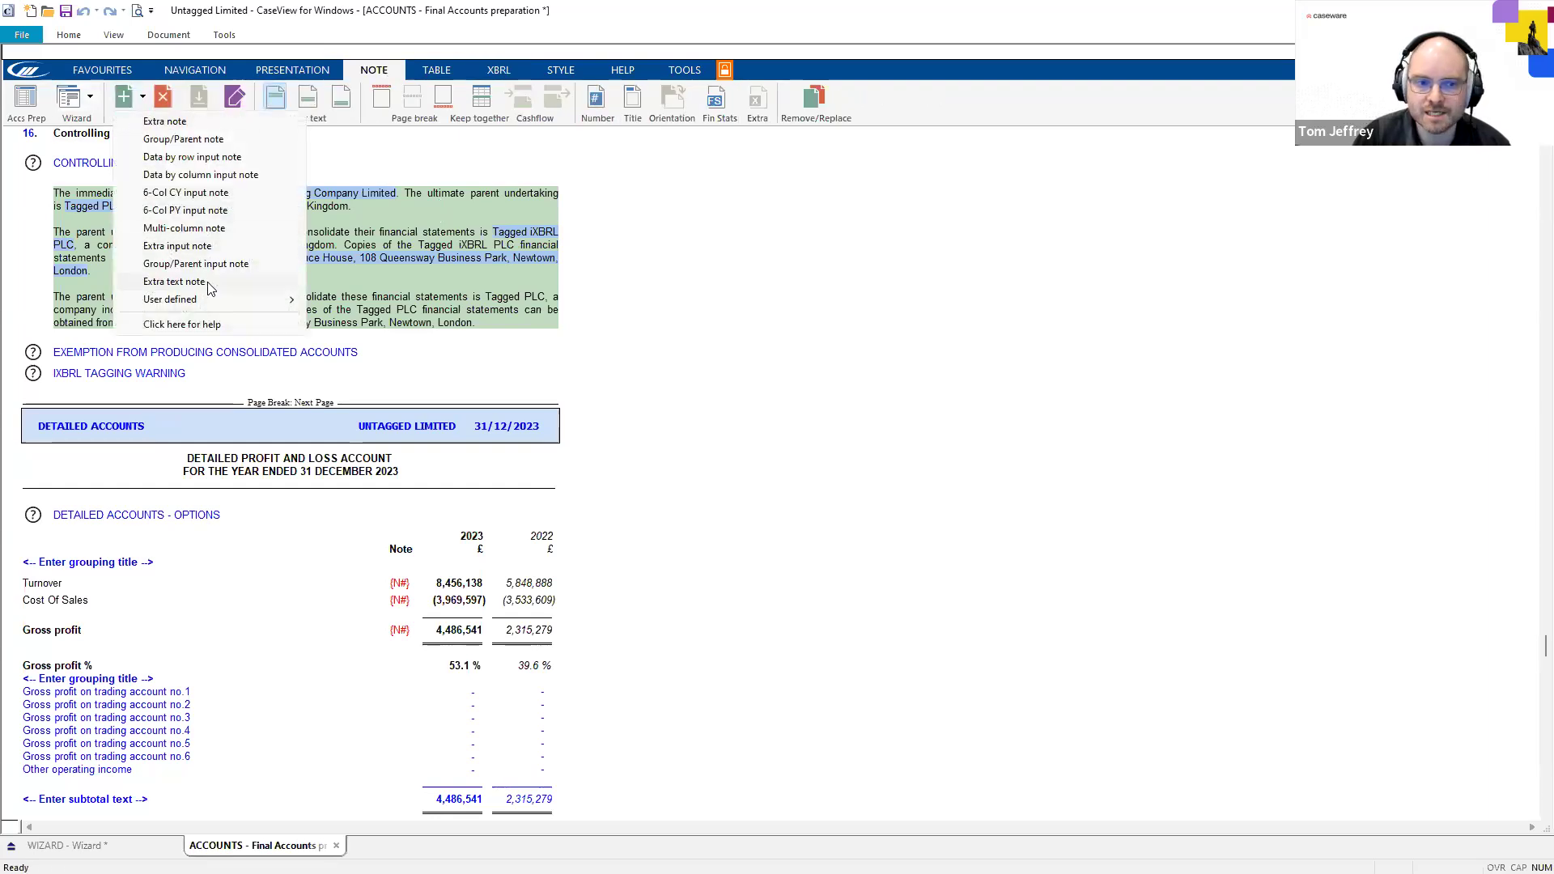
left_click(692, 267)
type(".")
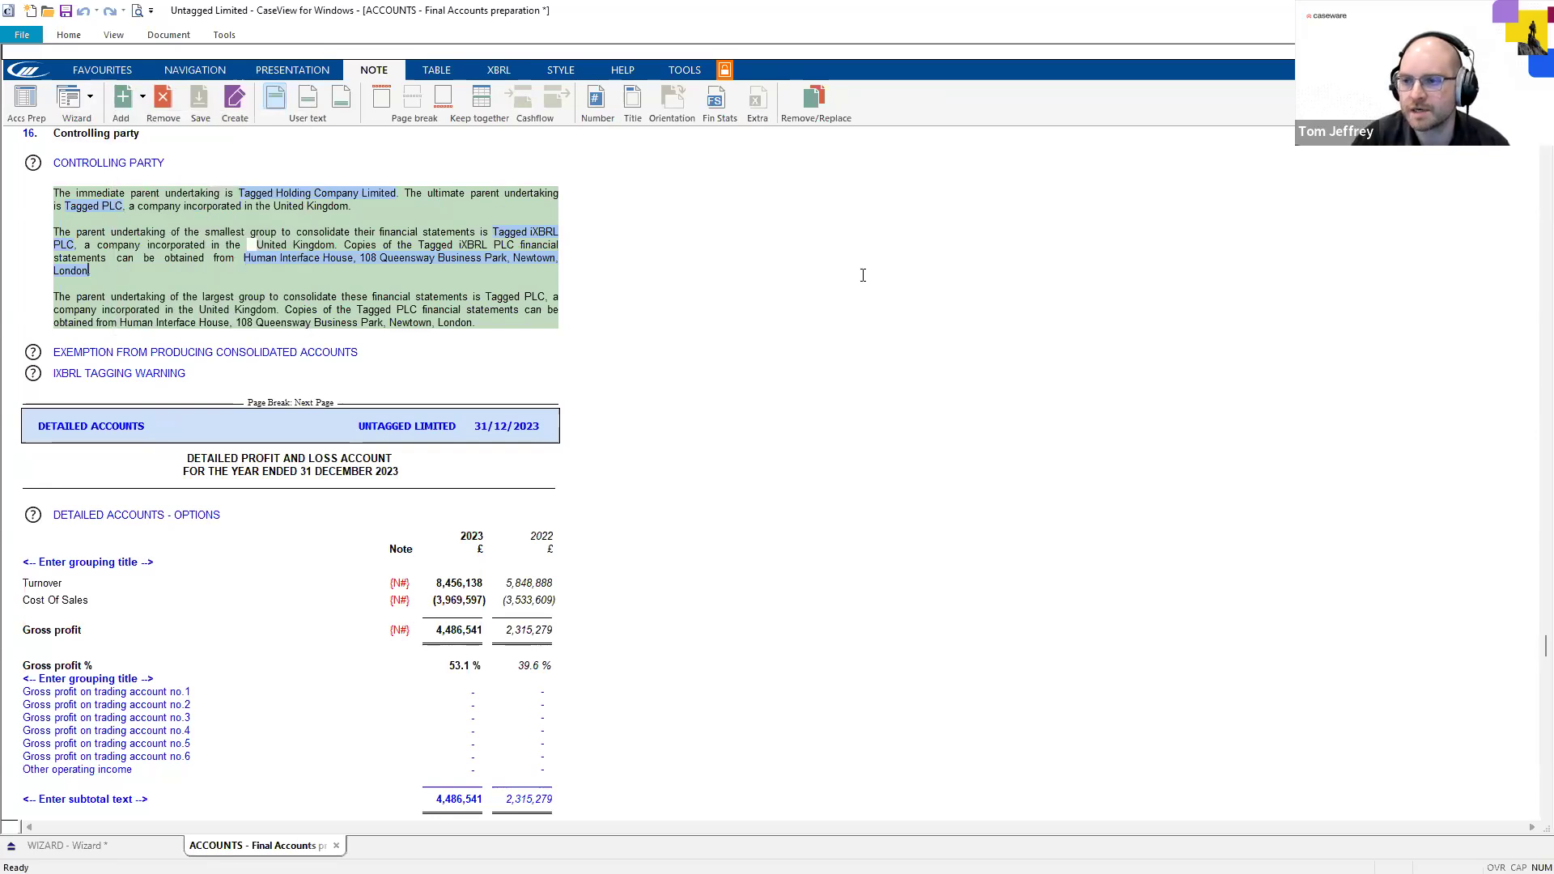
key("BackSpace")
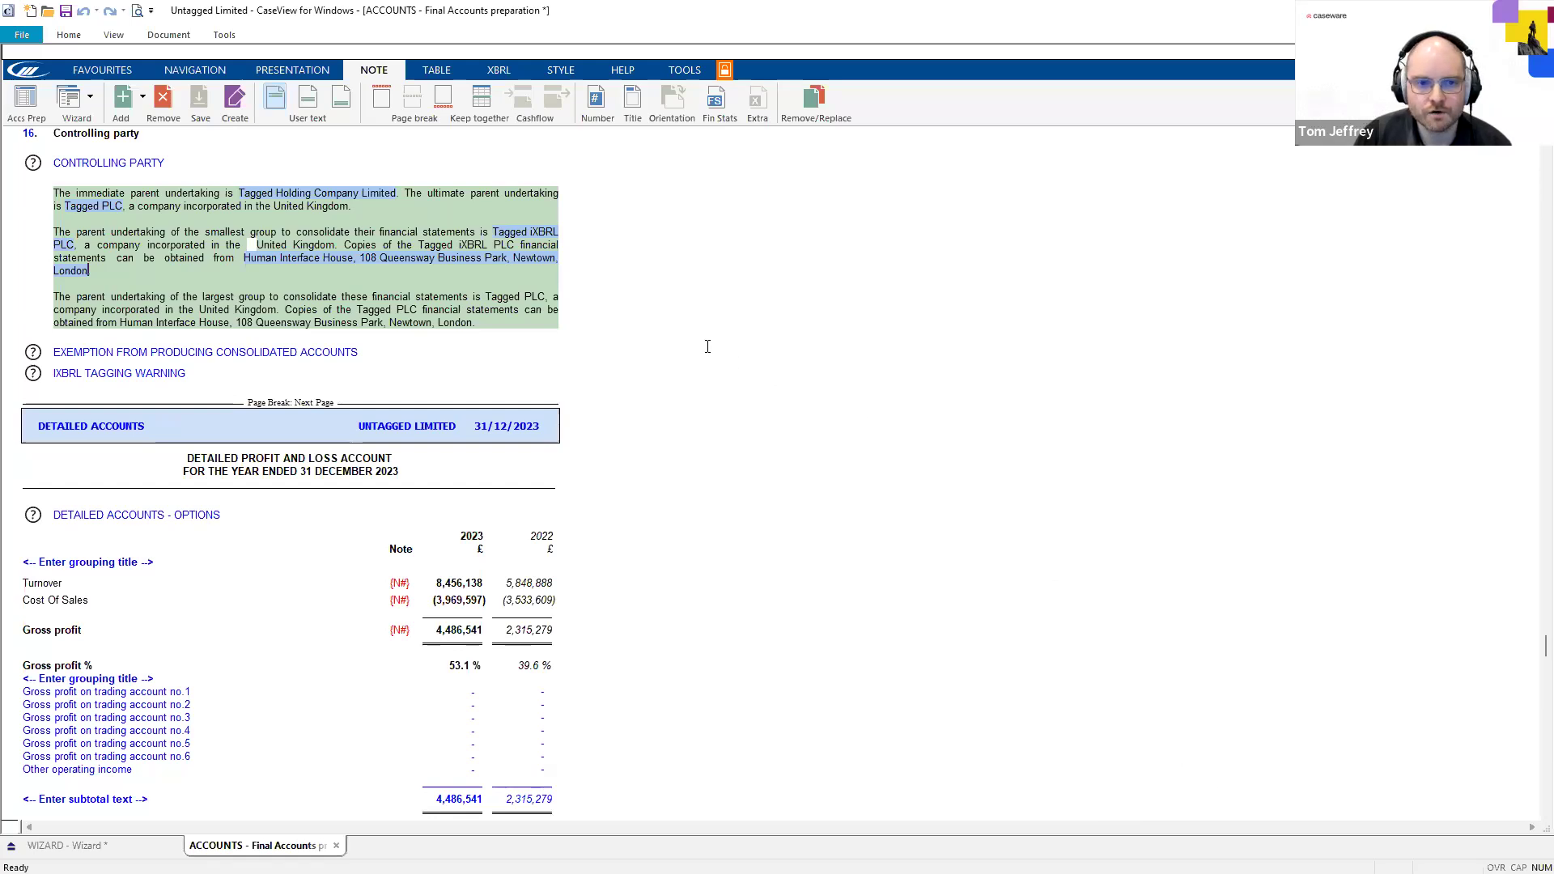
Show the document map beside the accounts and turn on the colour highlighting for reviewing tags
left_click(113, 35)
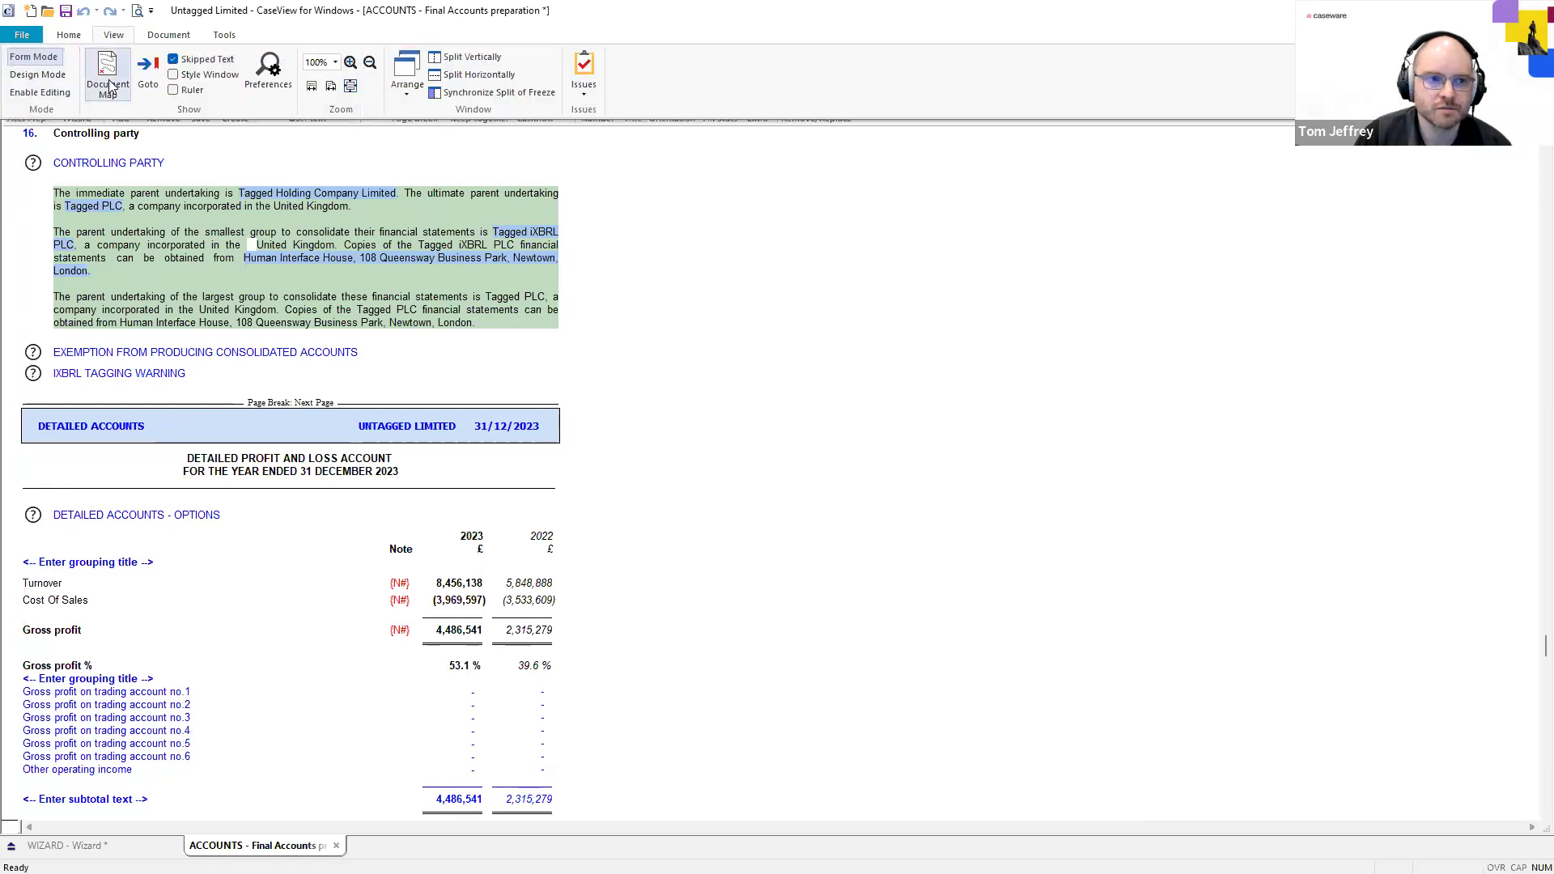
left_click(110, 93)
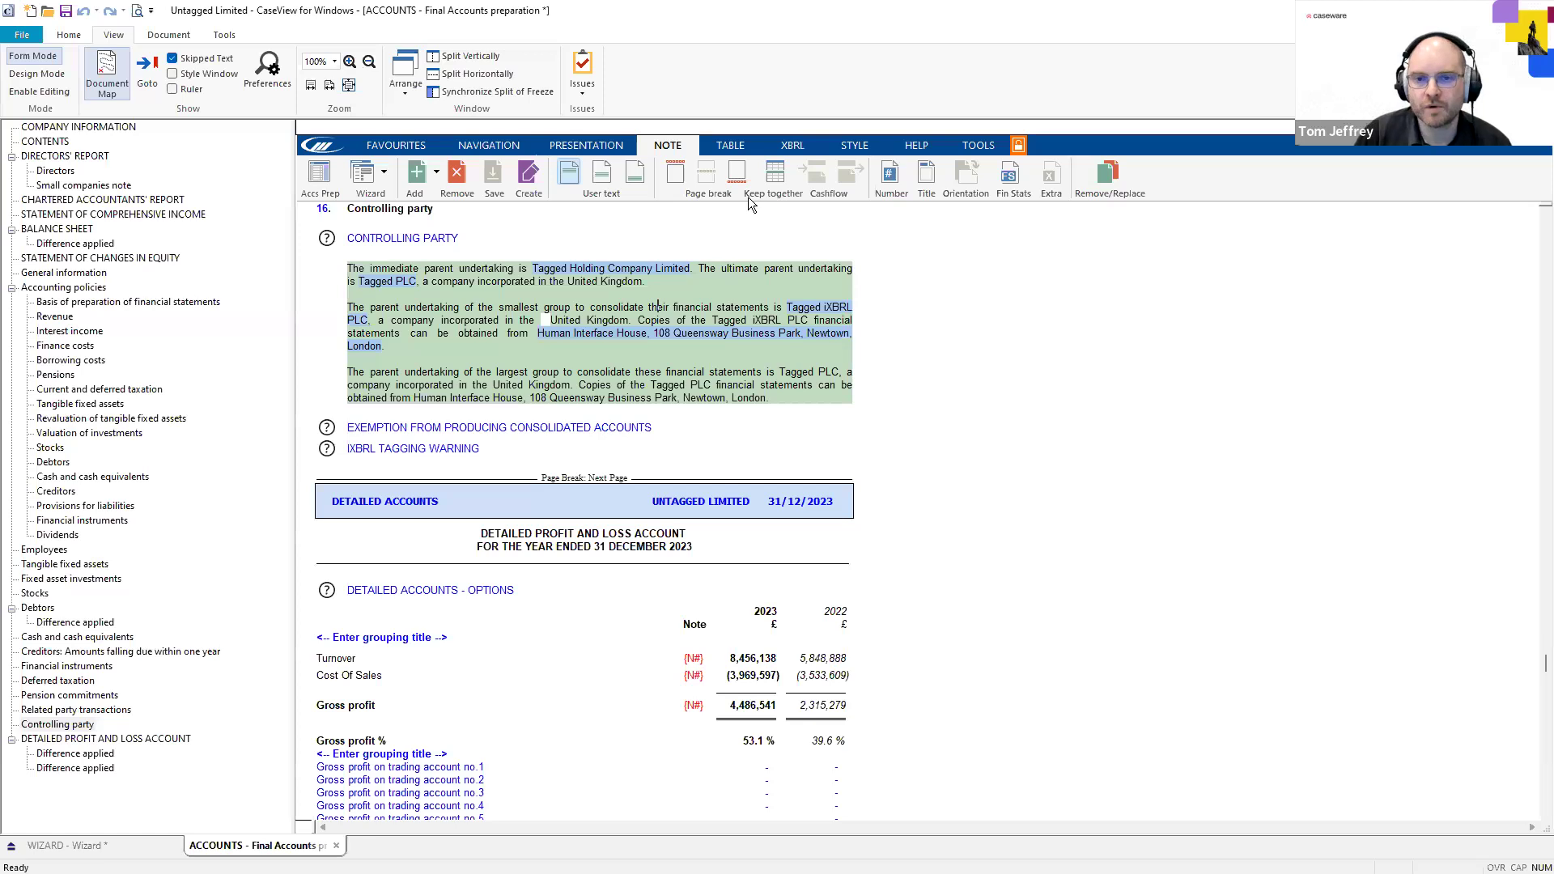
left_click(794, 147)
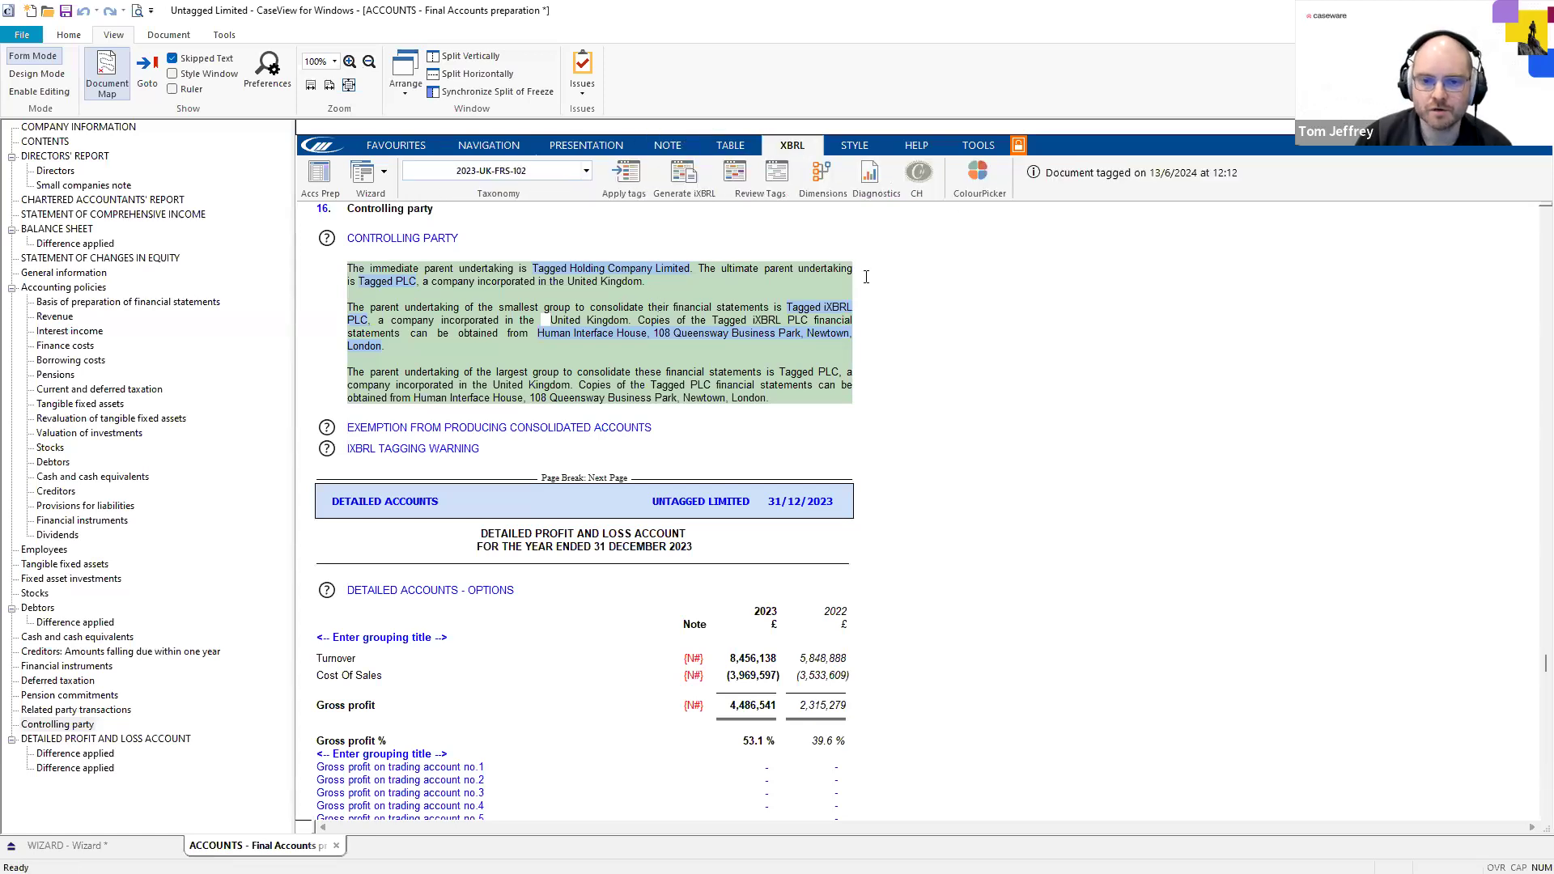
left_click(736, 180)
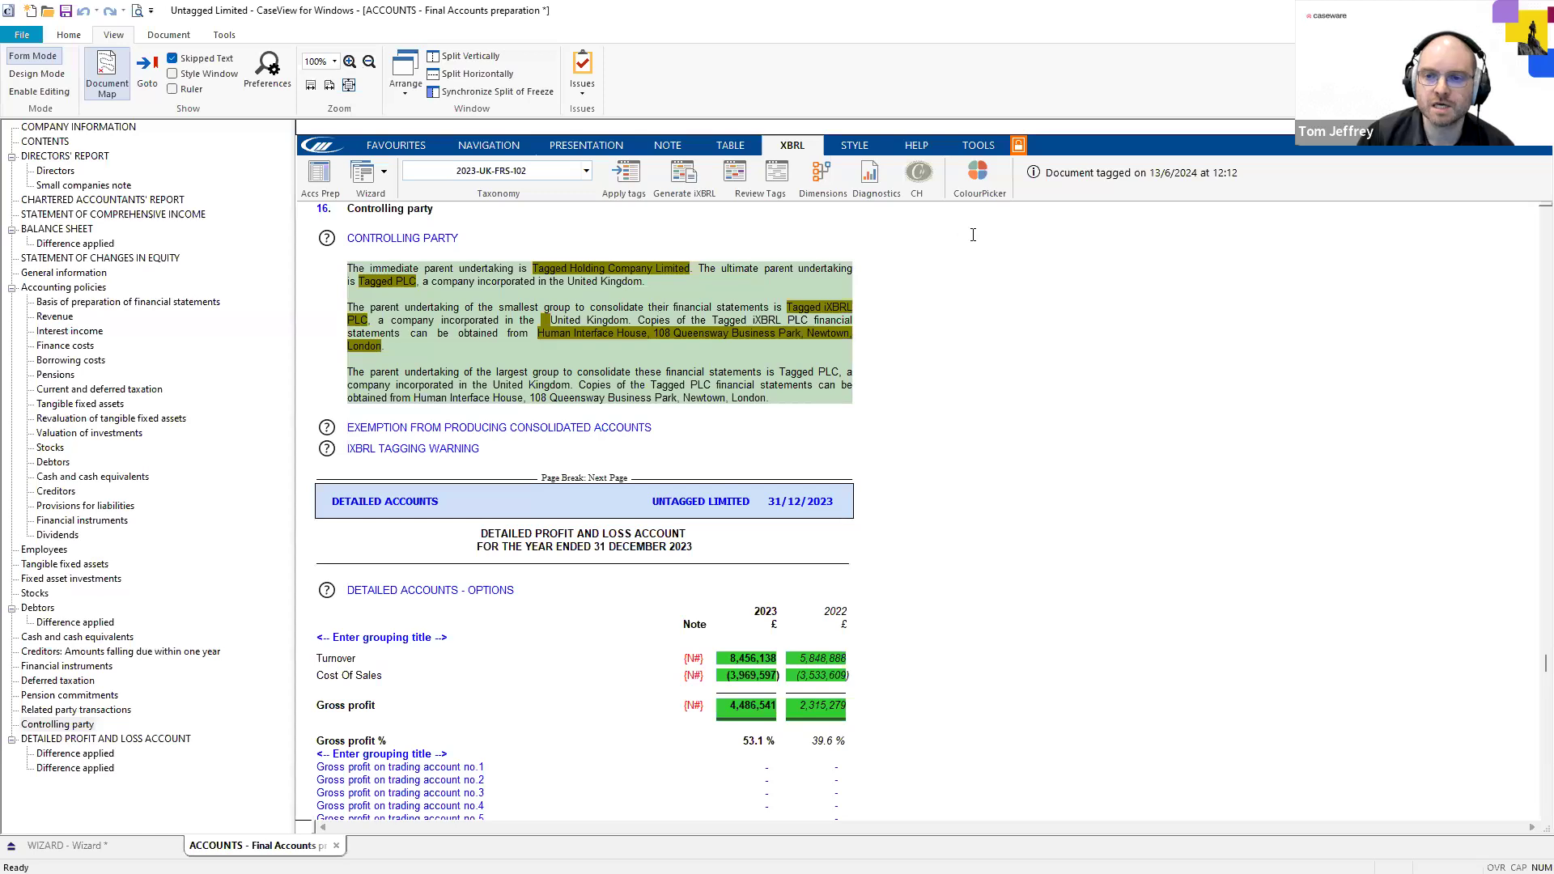
Preview the Deuteranopia, Protanopia, Tritanopia and Metro style sets in the XBRL colour picker, and return to the user defined set
left_click(986, 181)
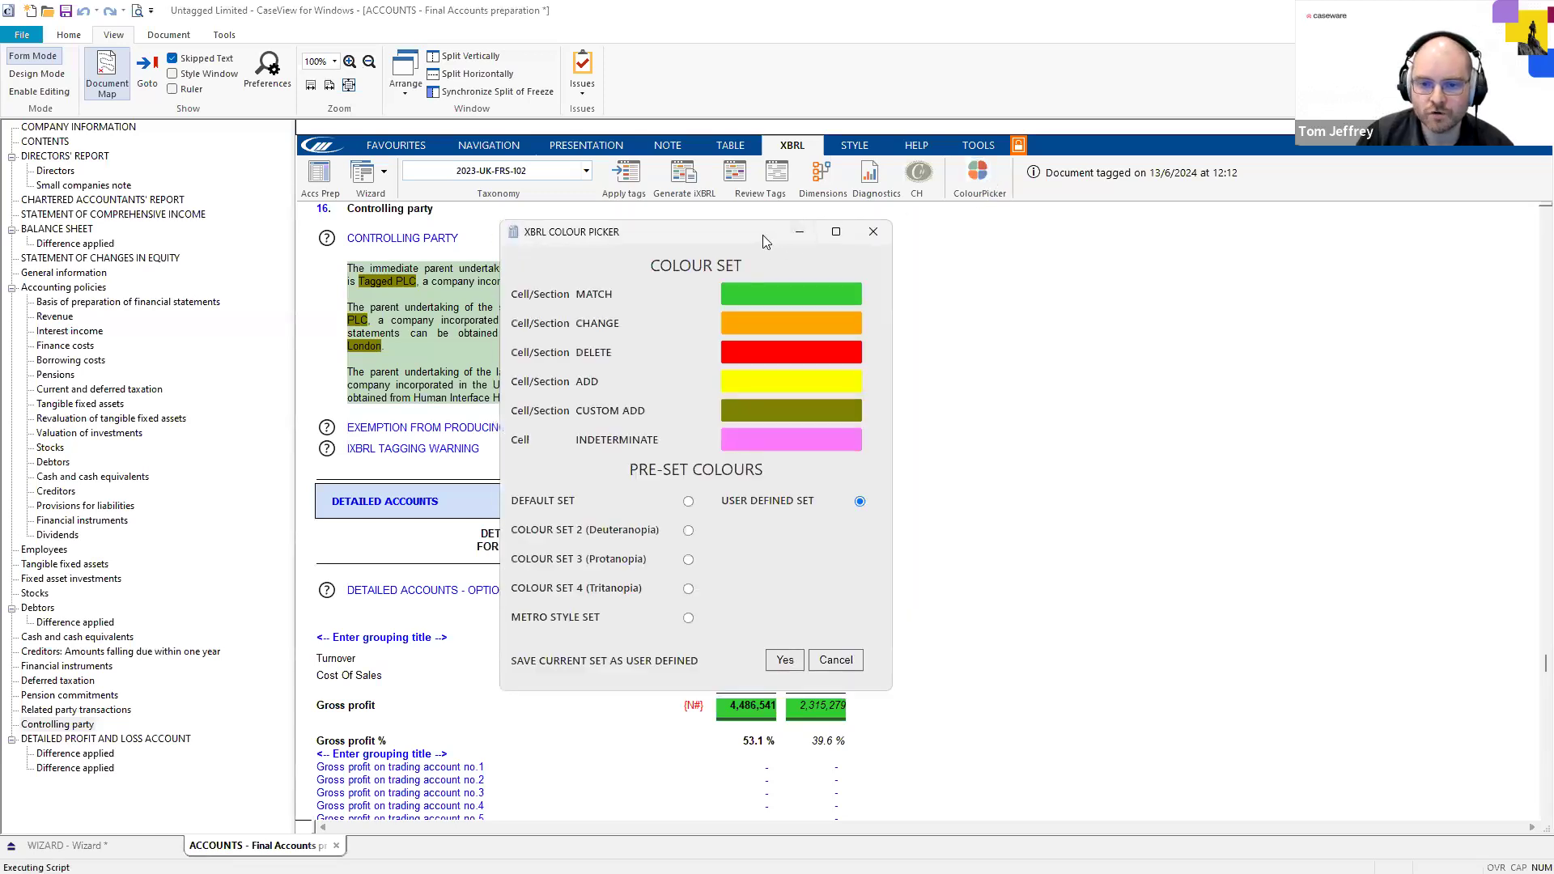
left_click_drag(762, 235, 1066, 191)
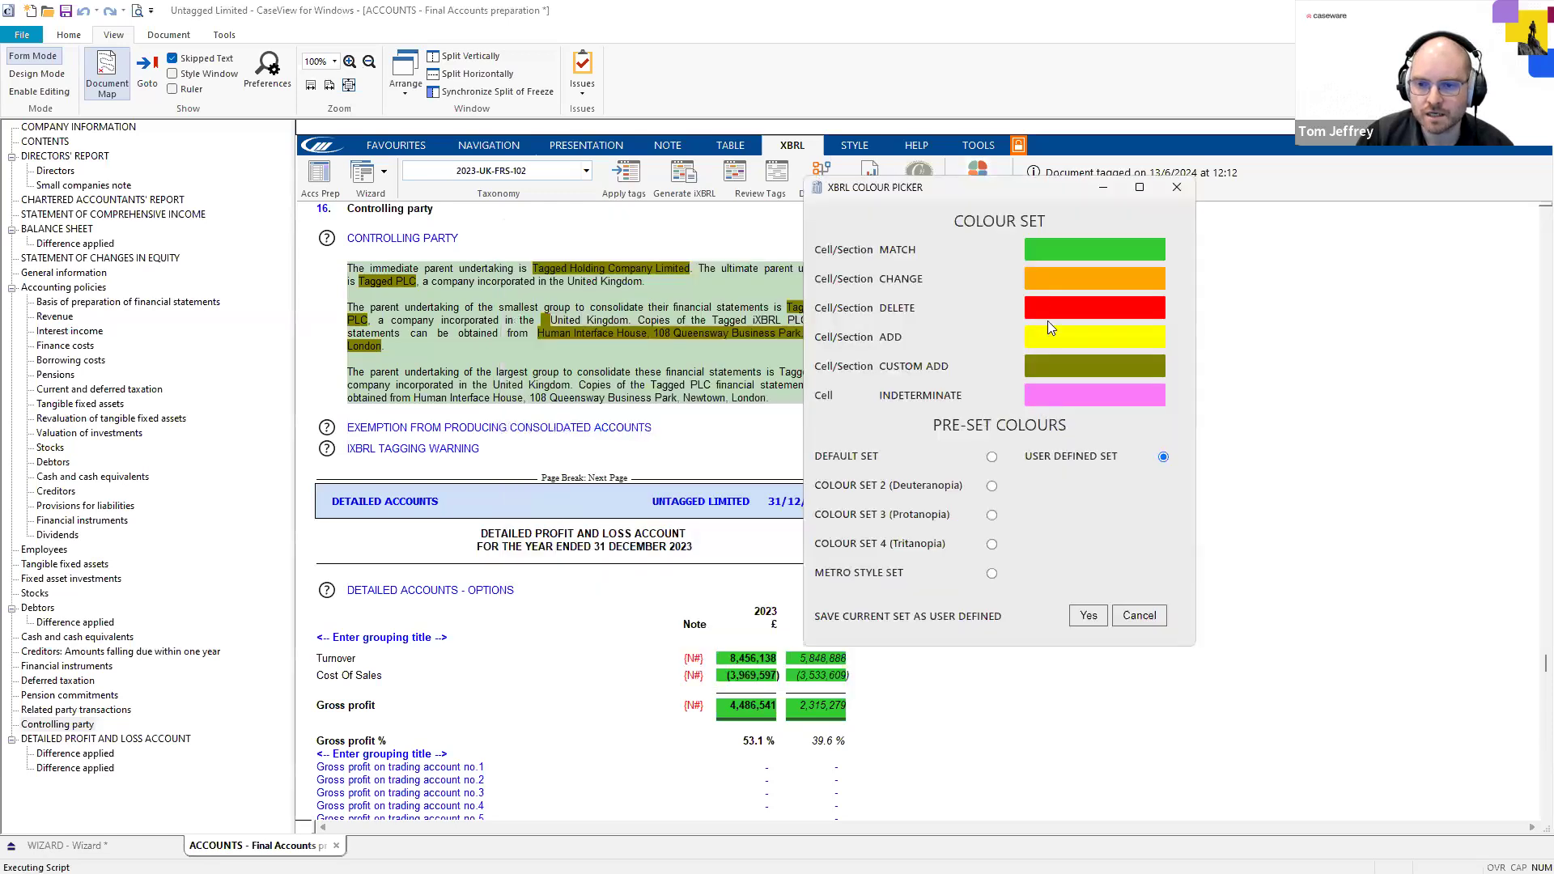
left_click(992, 486)
left_click(993, 516)
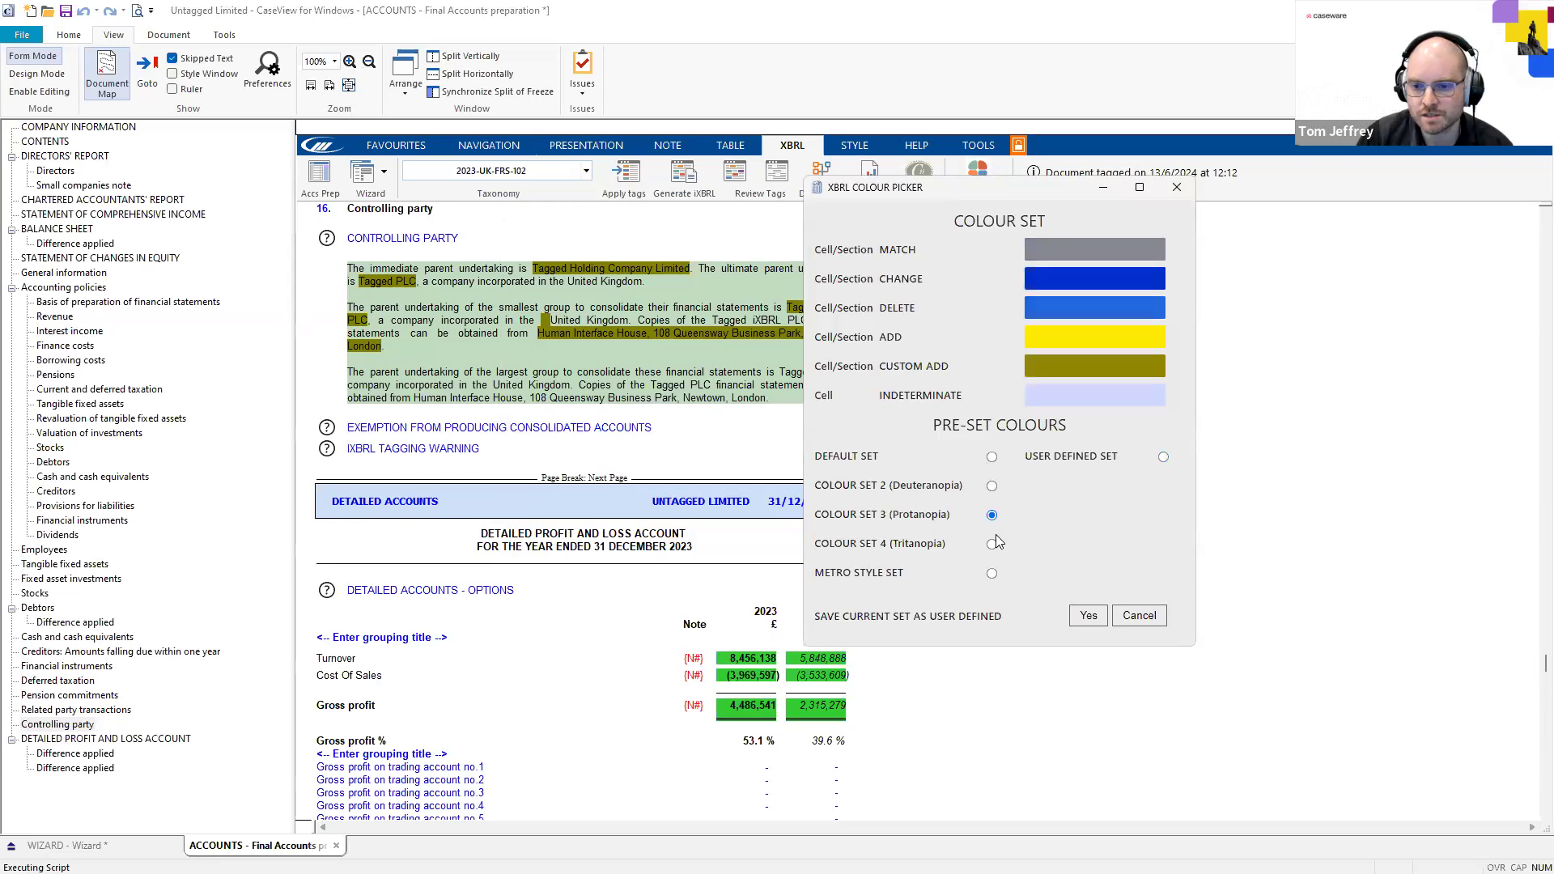
left_click(992, 544)
left_click(992, 573)
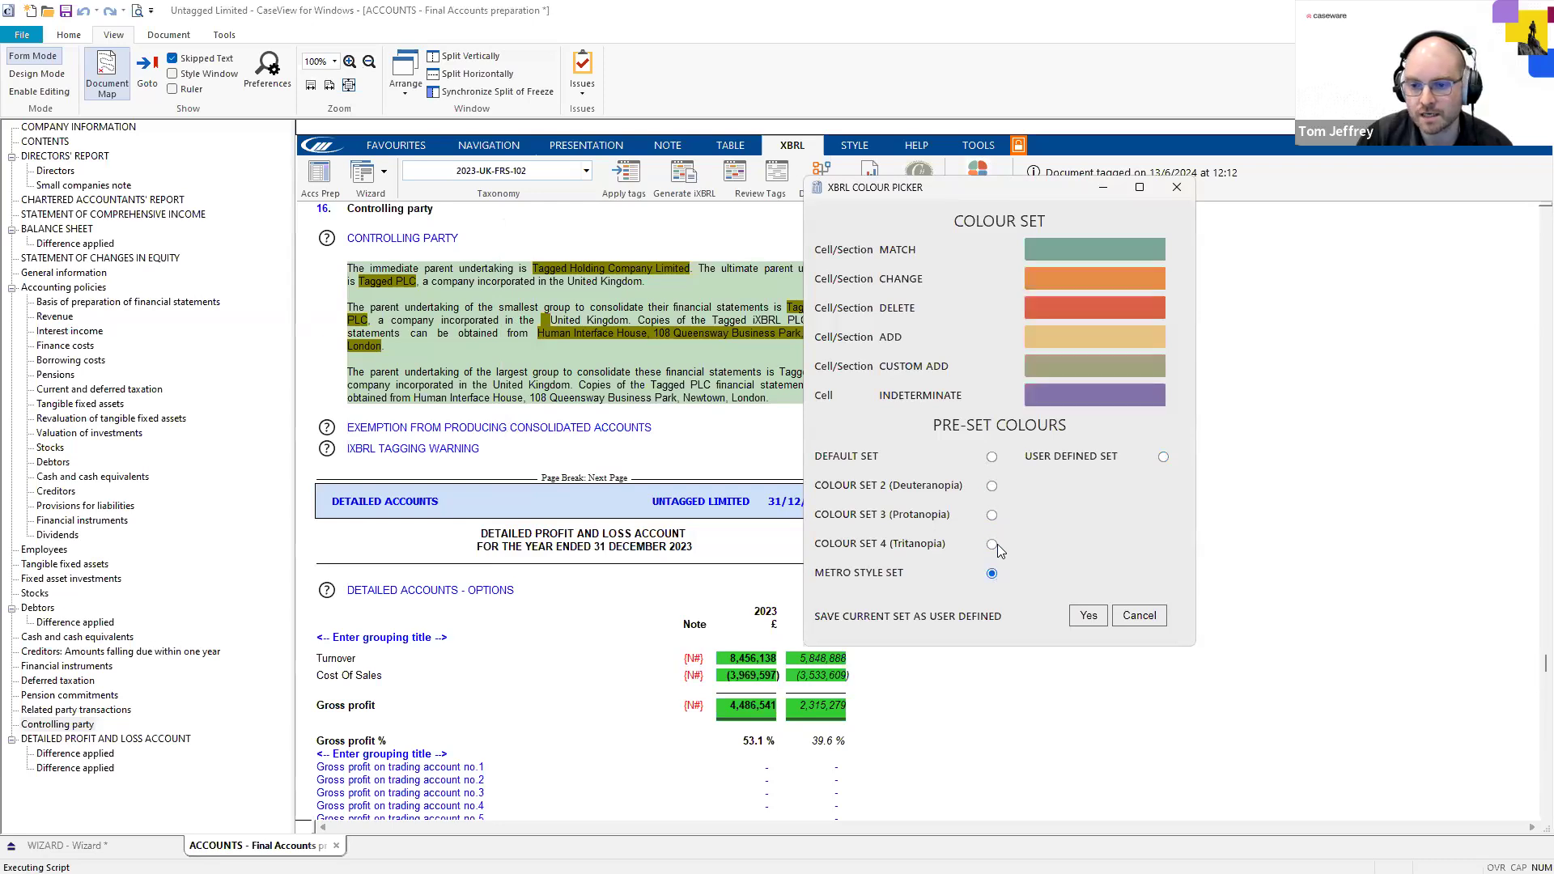
left_click(992, 543)
left_click(992, 486)
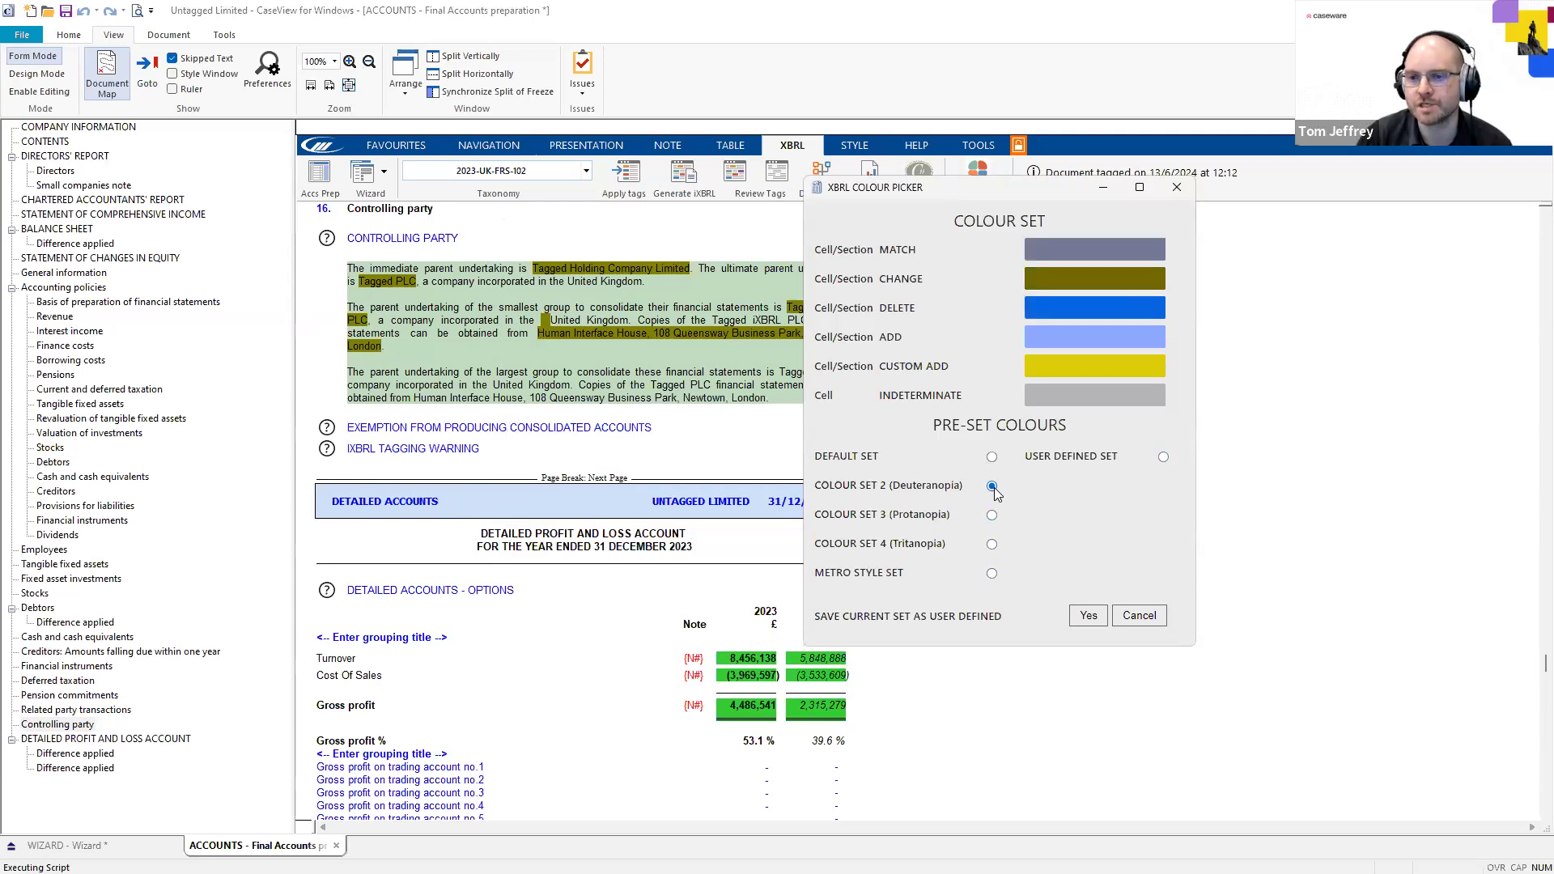
left_click(991, 573)
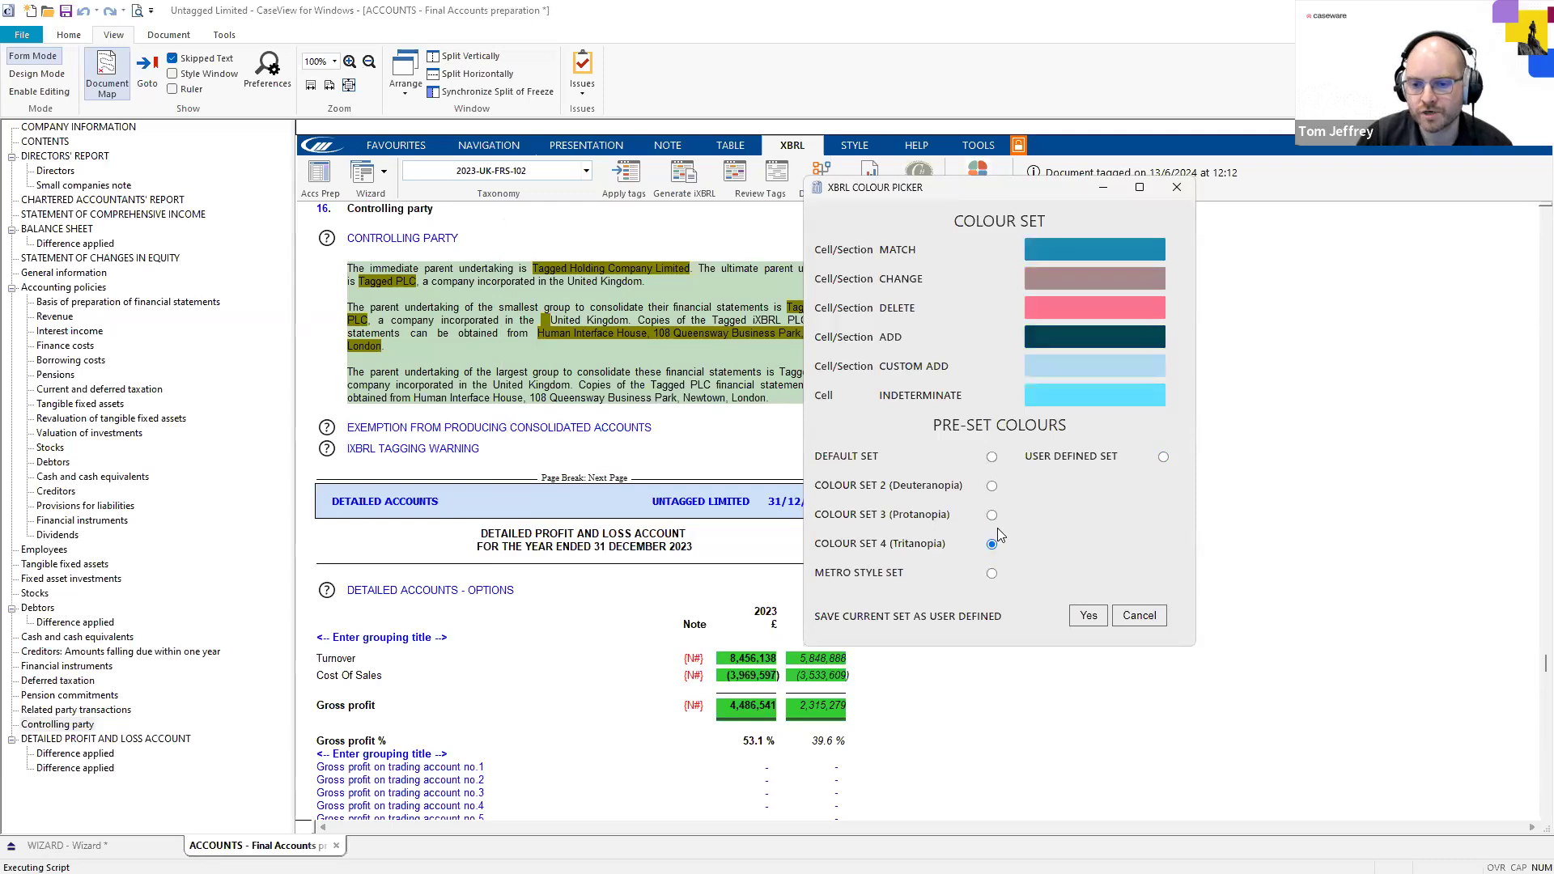
left_click(1163, 458)
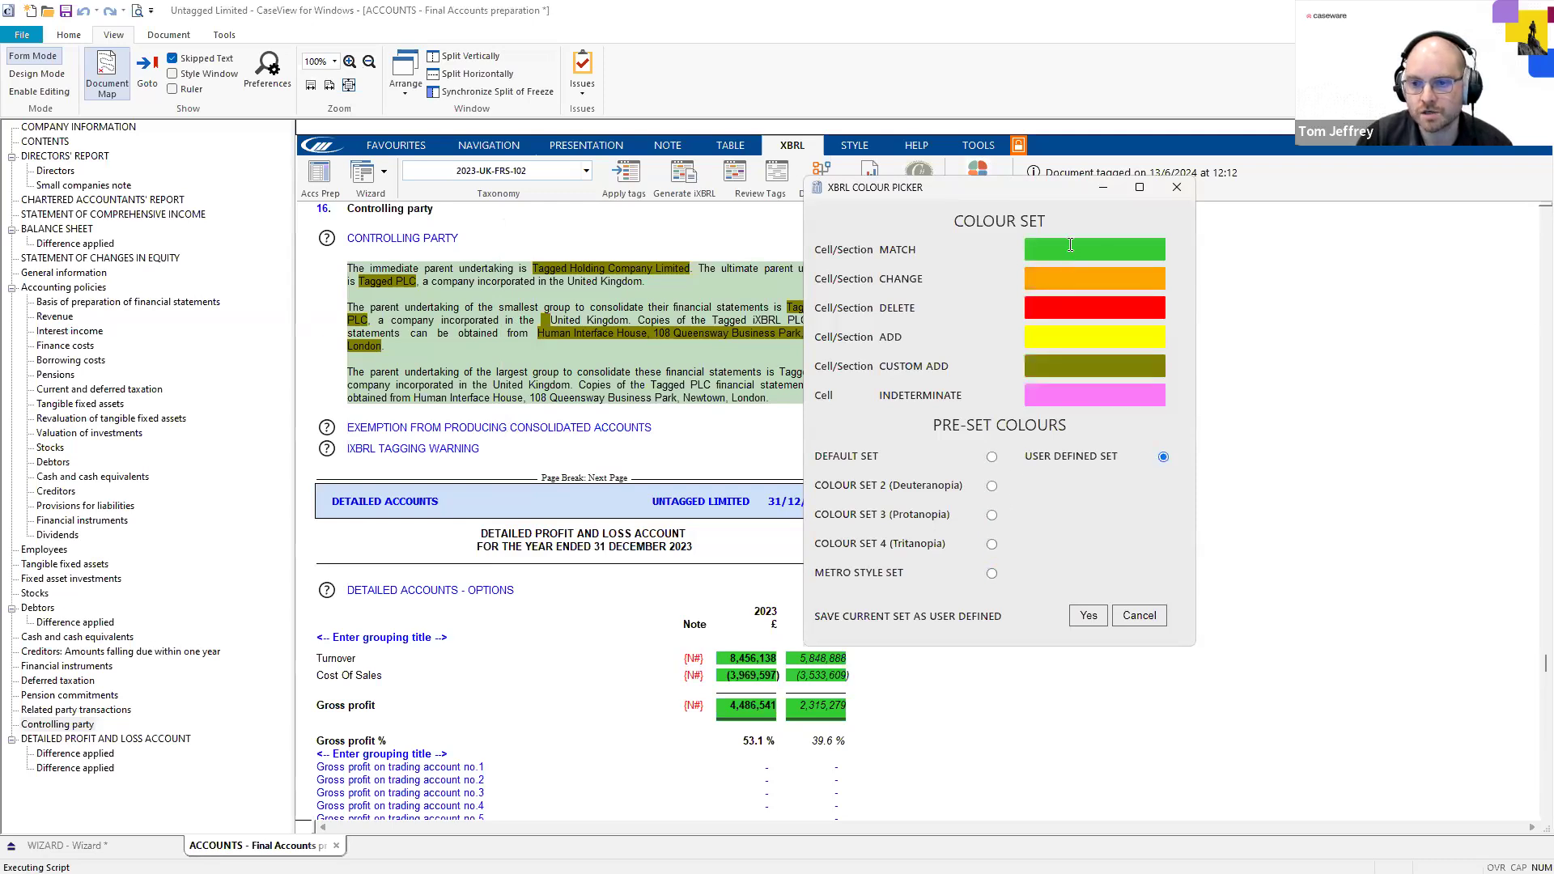
Look at the custom colour chooser for the Match category and cancel the colour picker without saving
left_click(1067, 247)
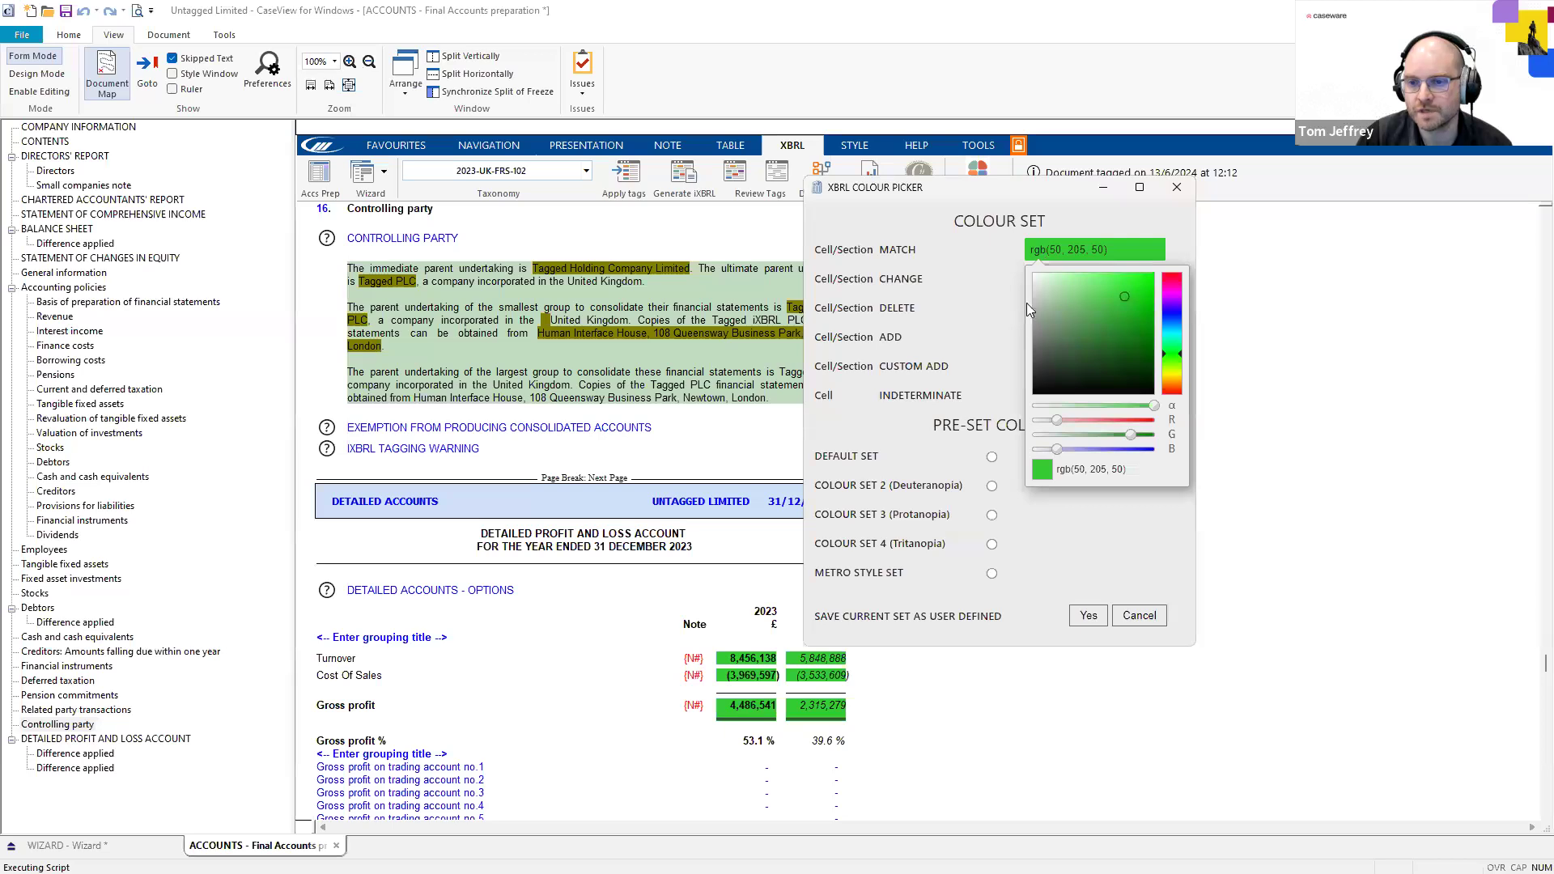
left_click(991, 314)
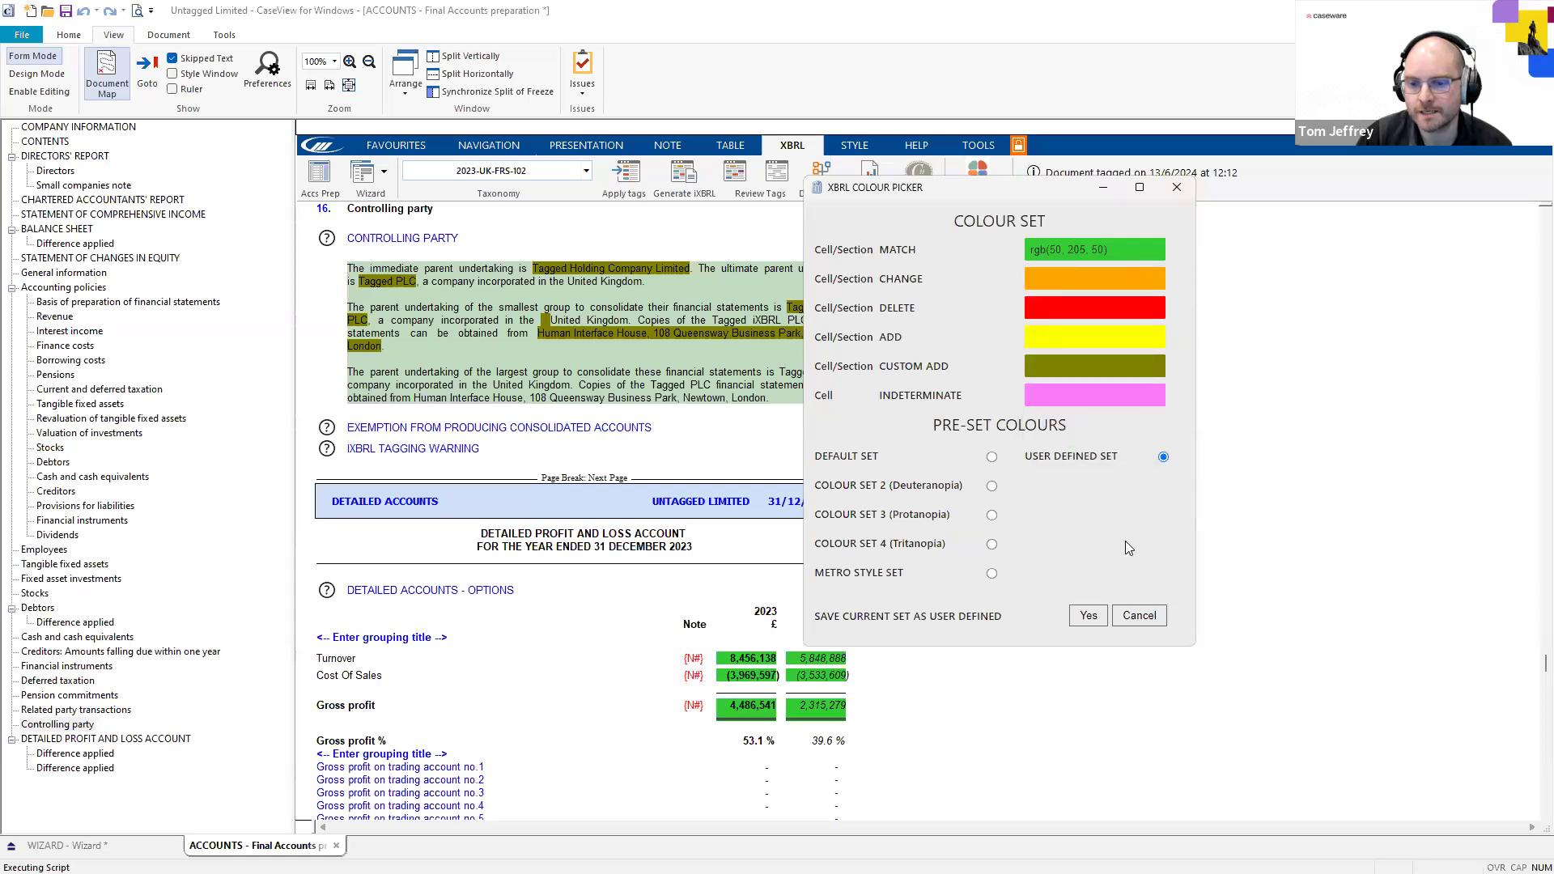
left_click(1141, 617)
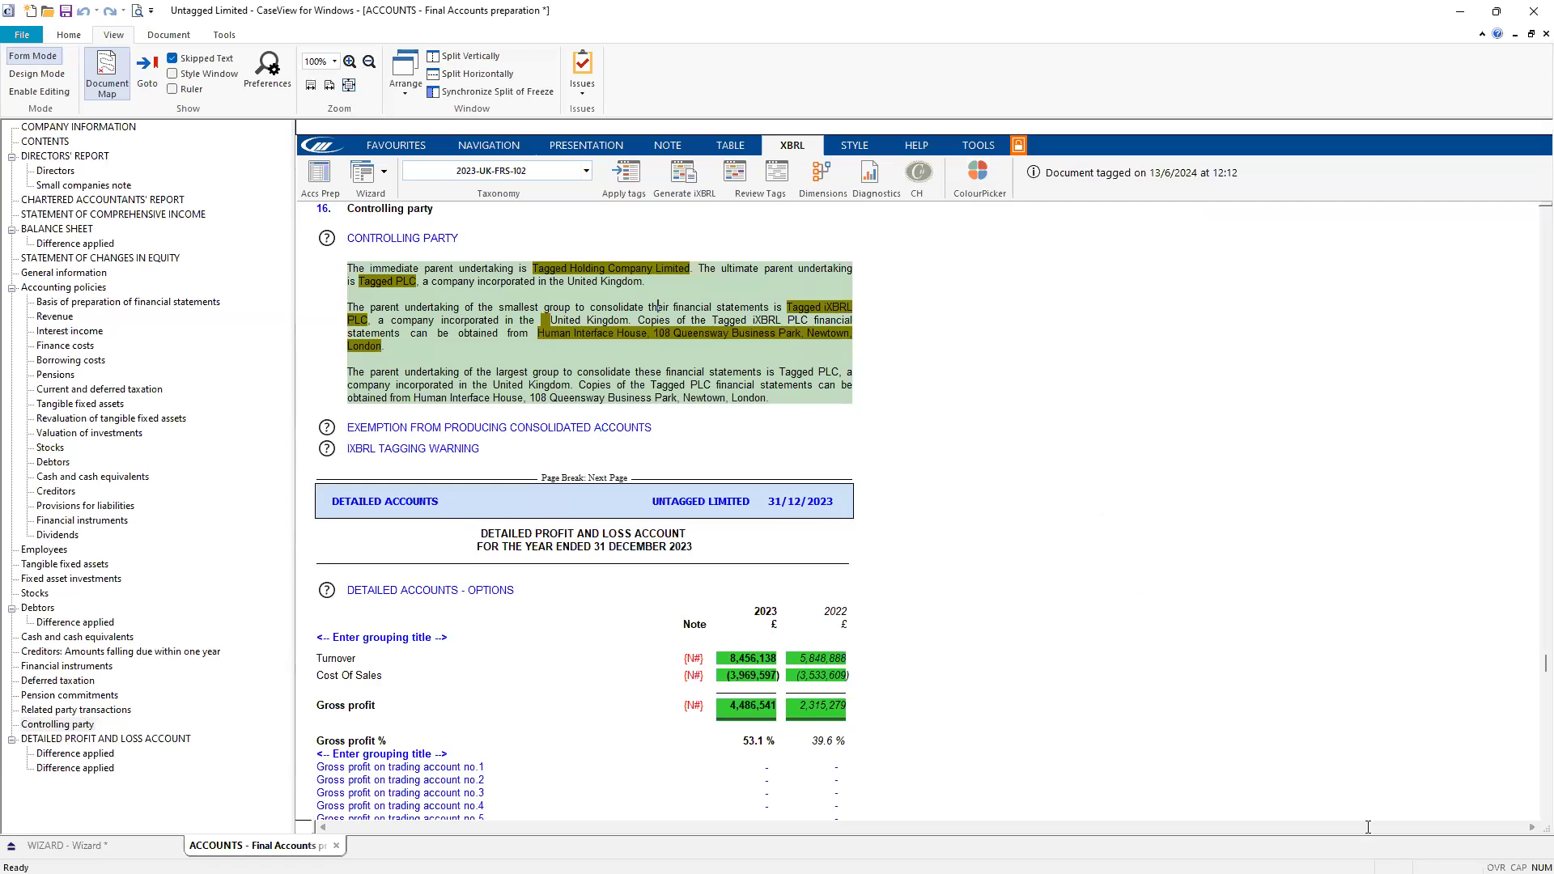
Reopen the XBRL colour picker beside the Controlling party note, compare its colour categories with the highlighted tags, and cancel
left_click(982, 185)
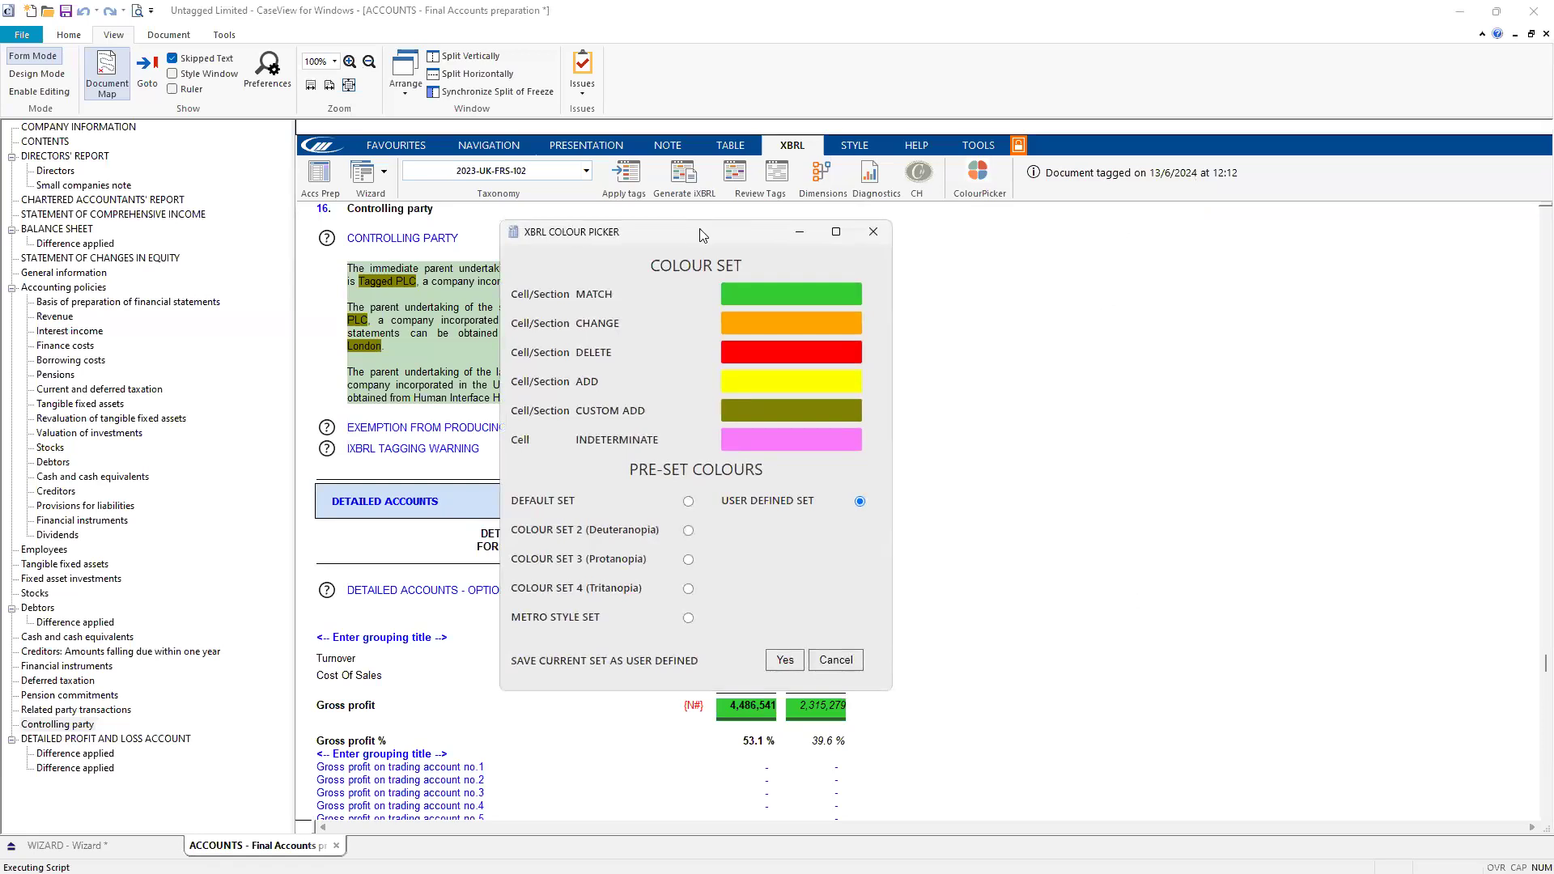
left_click_drag(709, 235, 1071, 234)
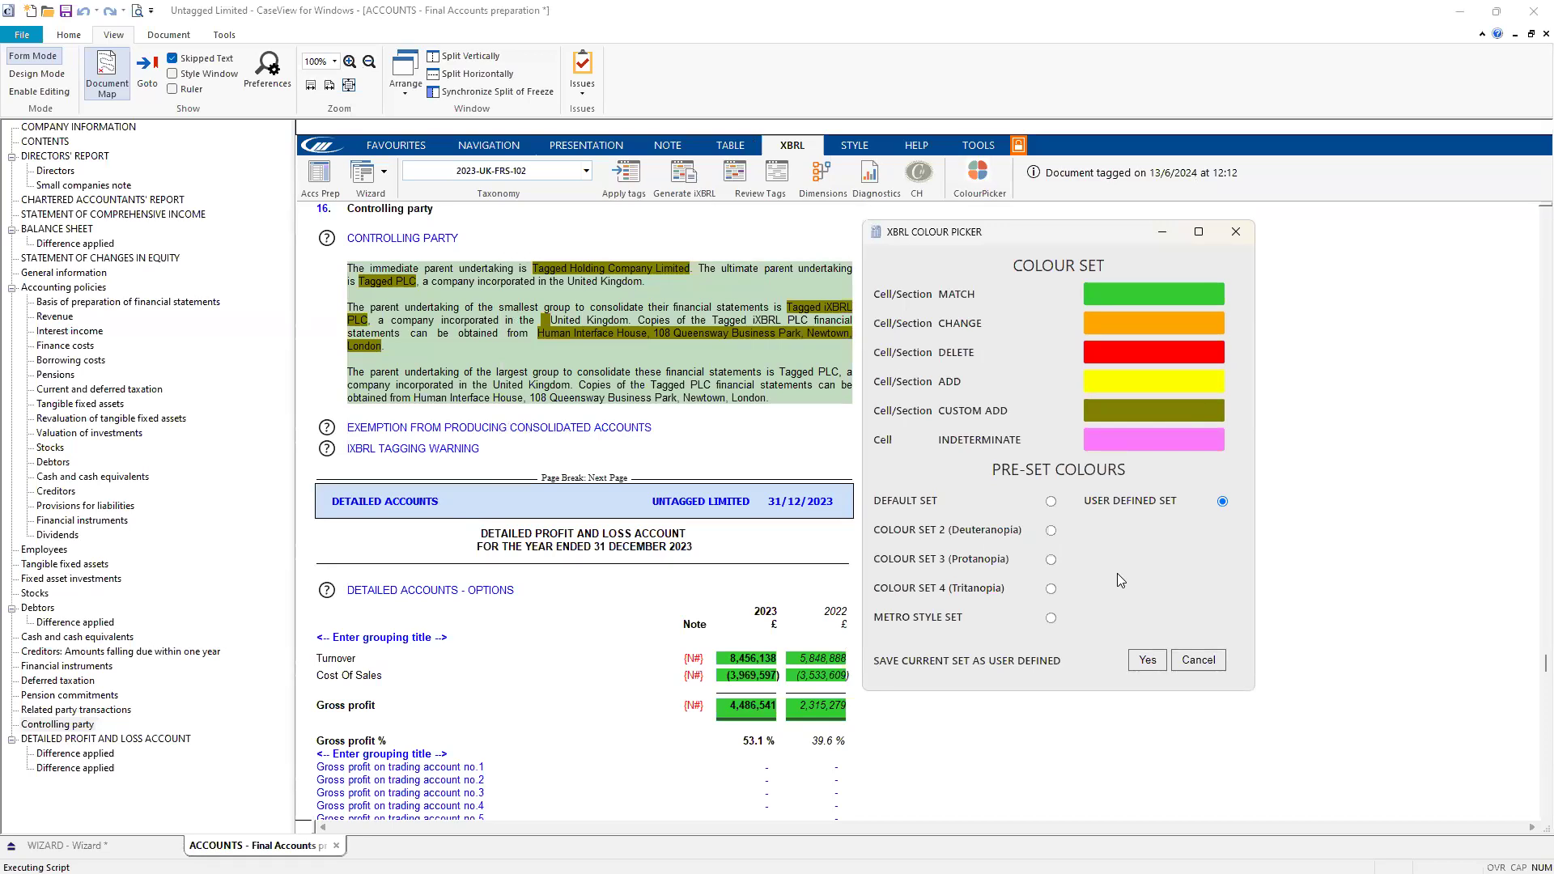
left_click(1213, 656)
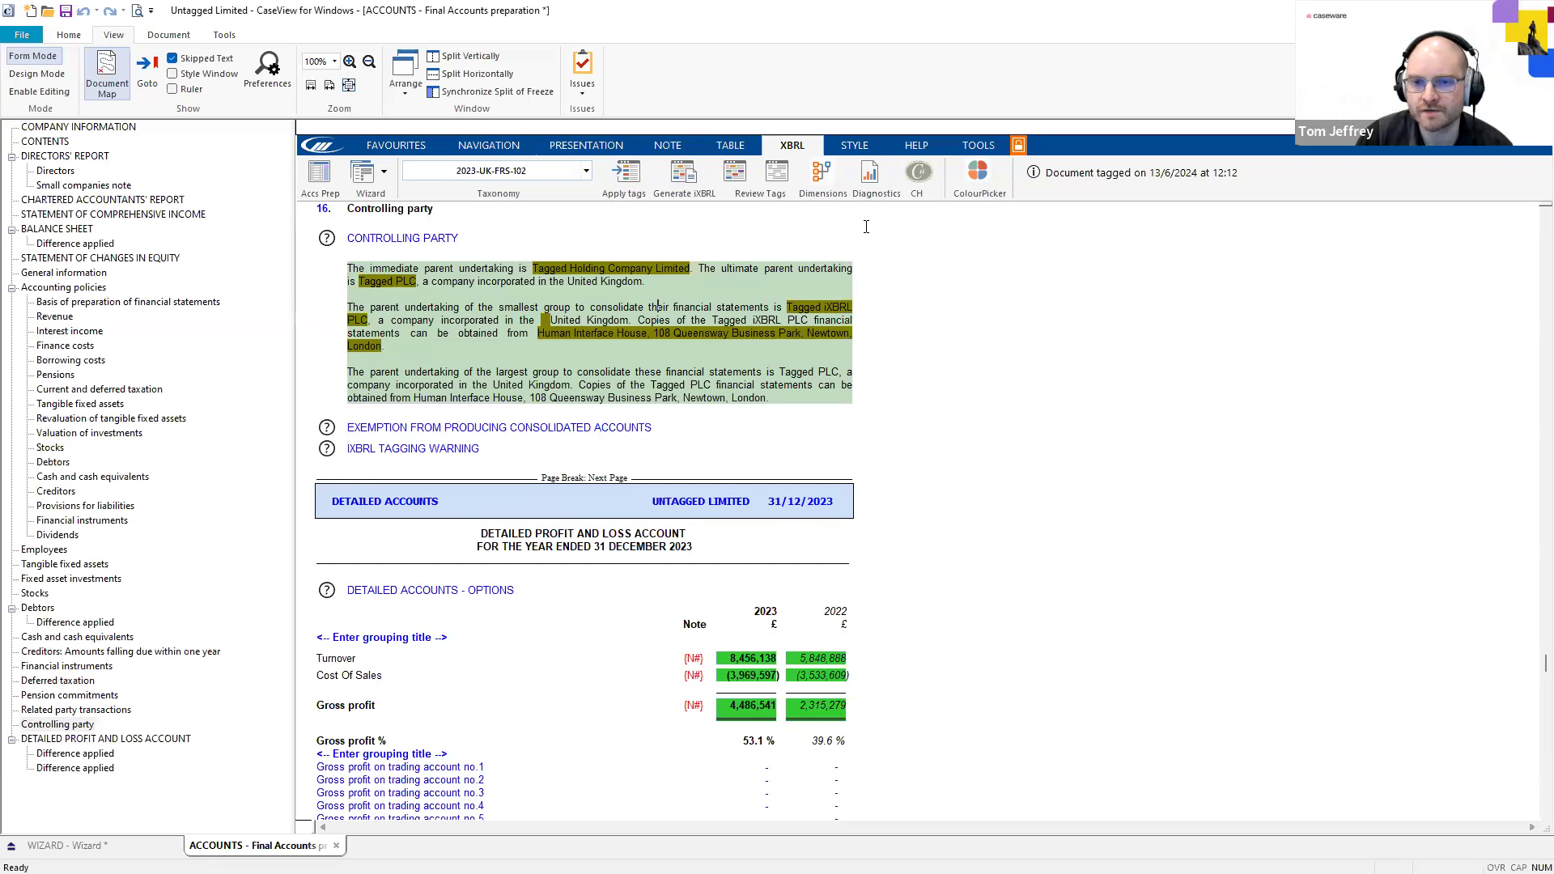
Examine the details of custom additions, missing tags, changed tags and library additions in the XBRL diagnostics
left_click(870, 171)
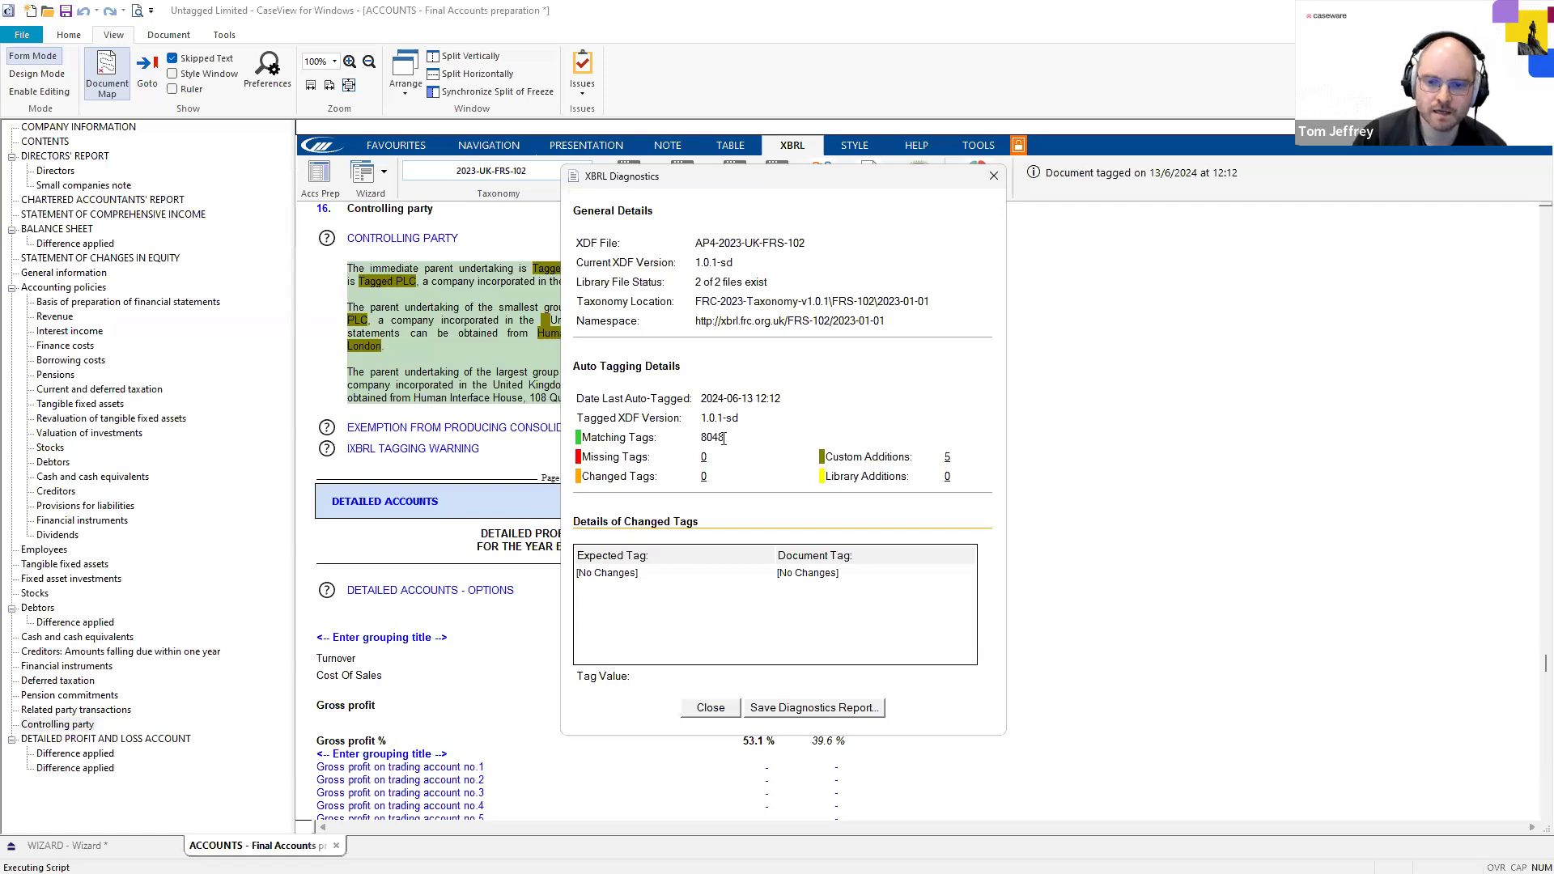
left_click(948, 458)
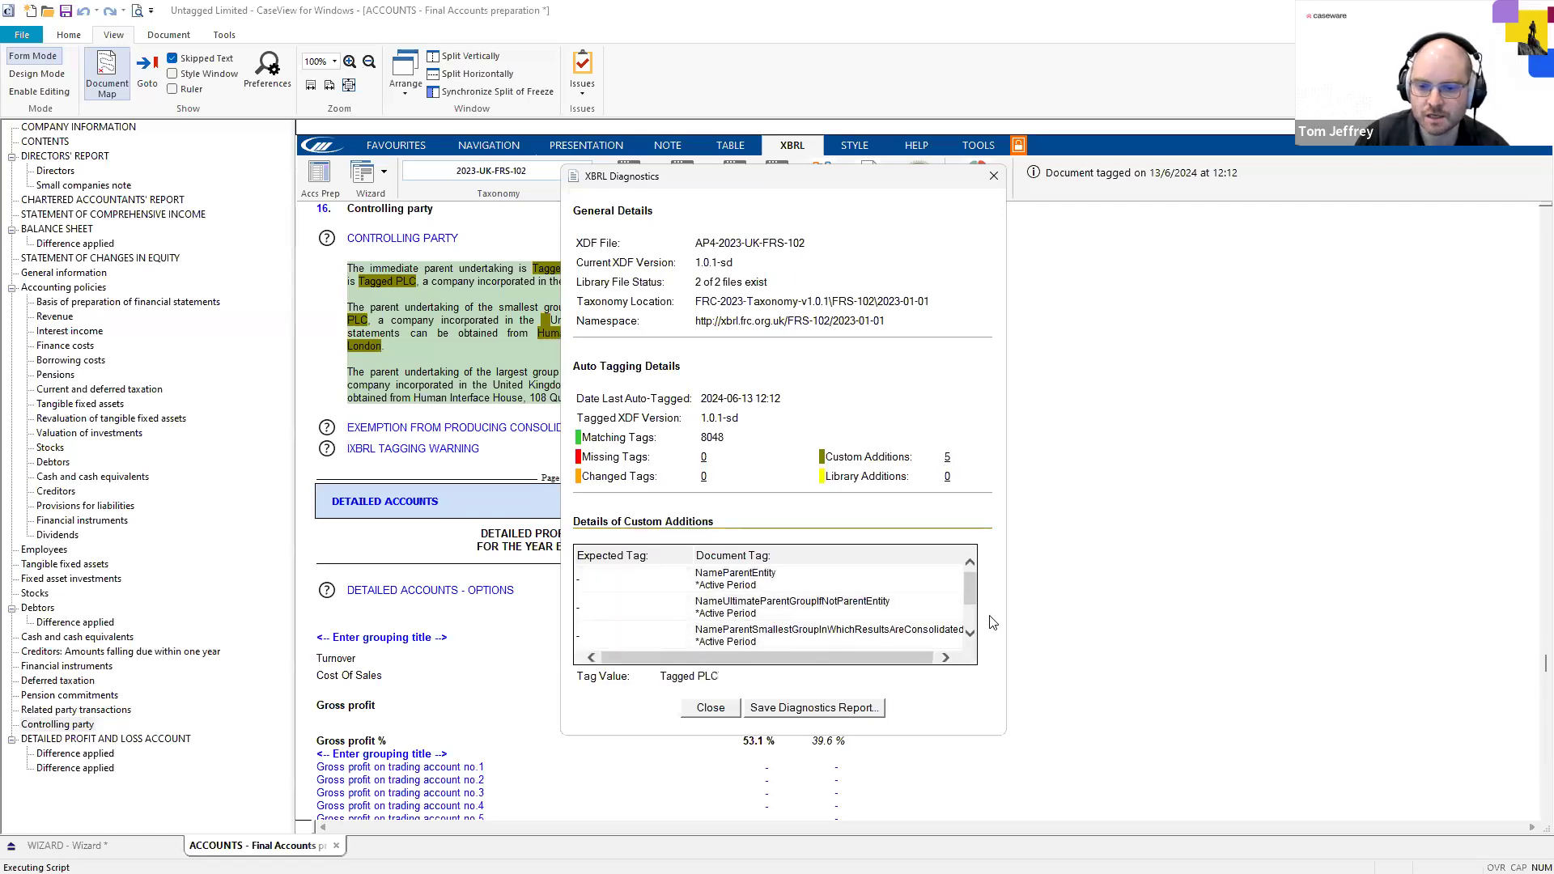
mouse_move(971, 594)
left_mouse_down()
mouse_move(974, 616)
mouse_move(972, 591)
left_mouse_up()
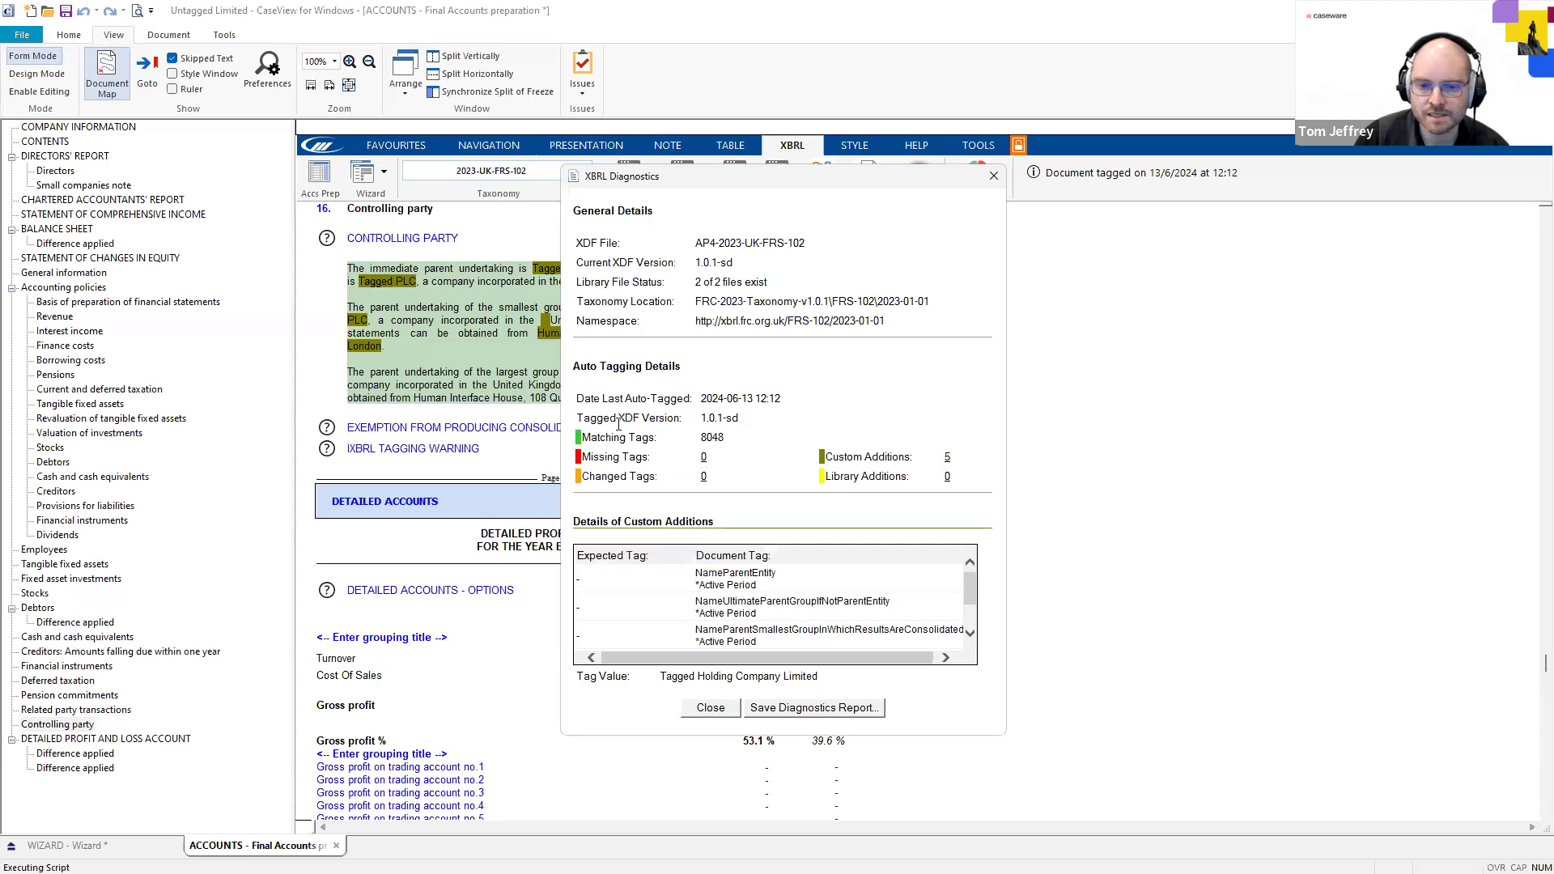
left_click(704, 458)
left_click(704, 477)
left_click(947, 478)
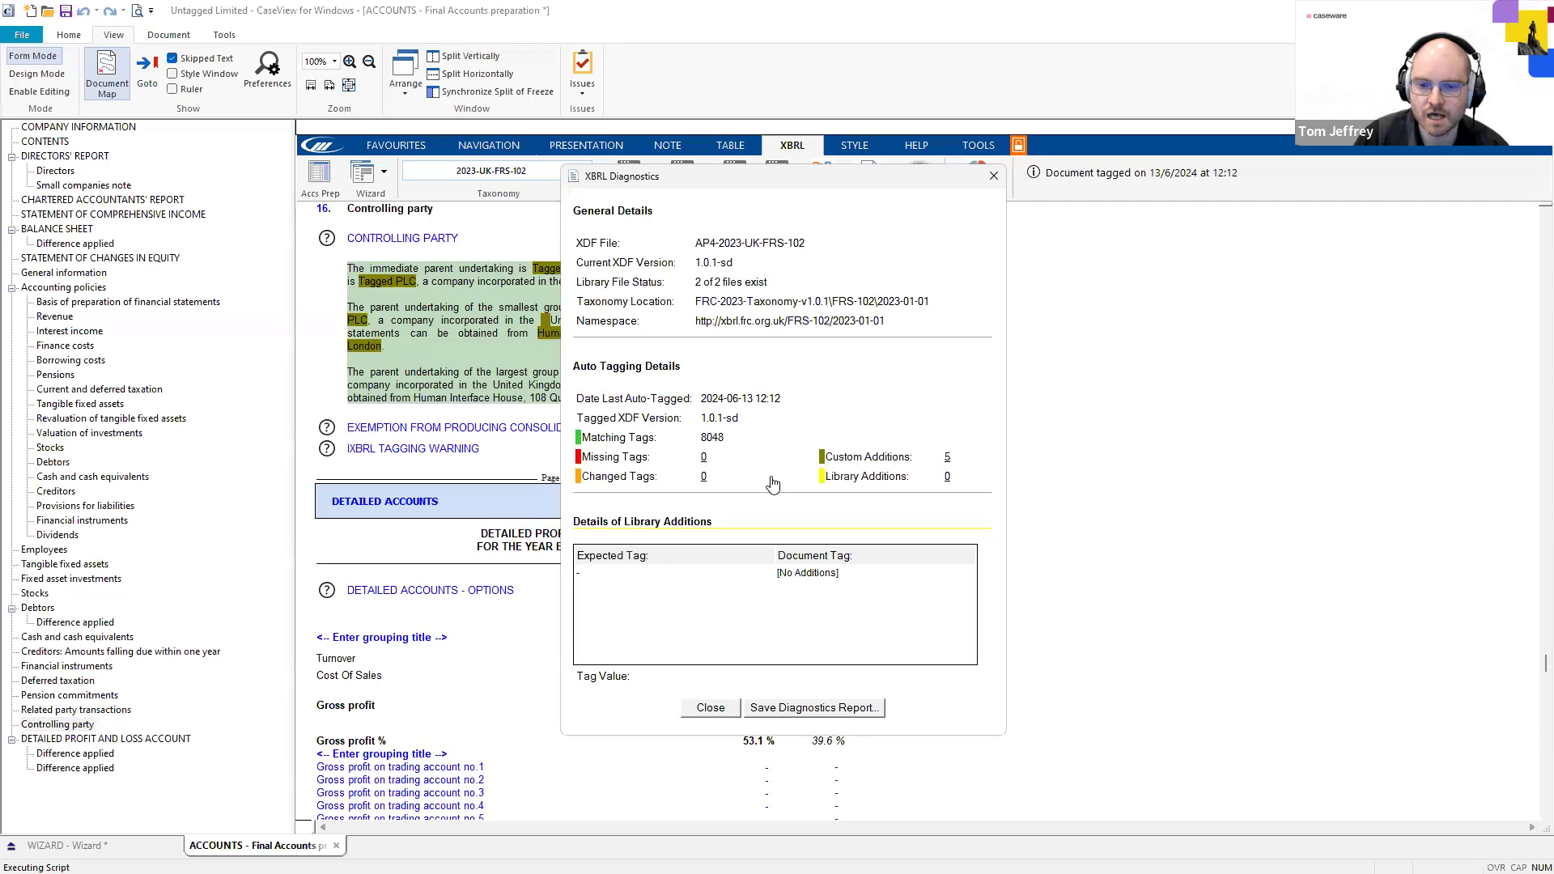
left_click(705, 479)
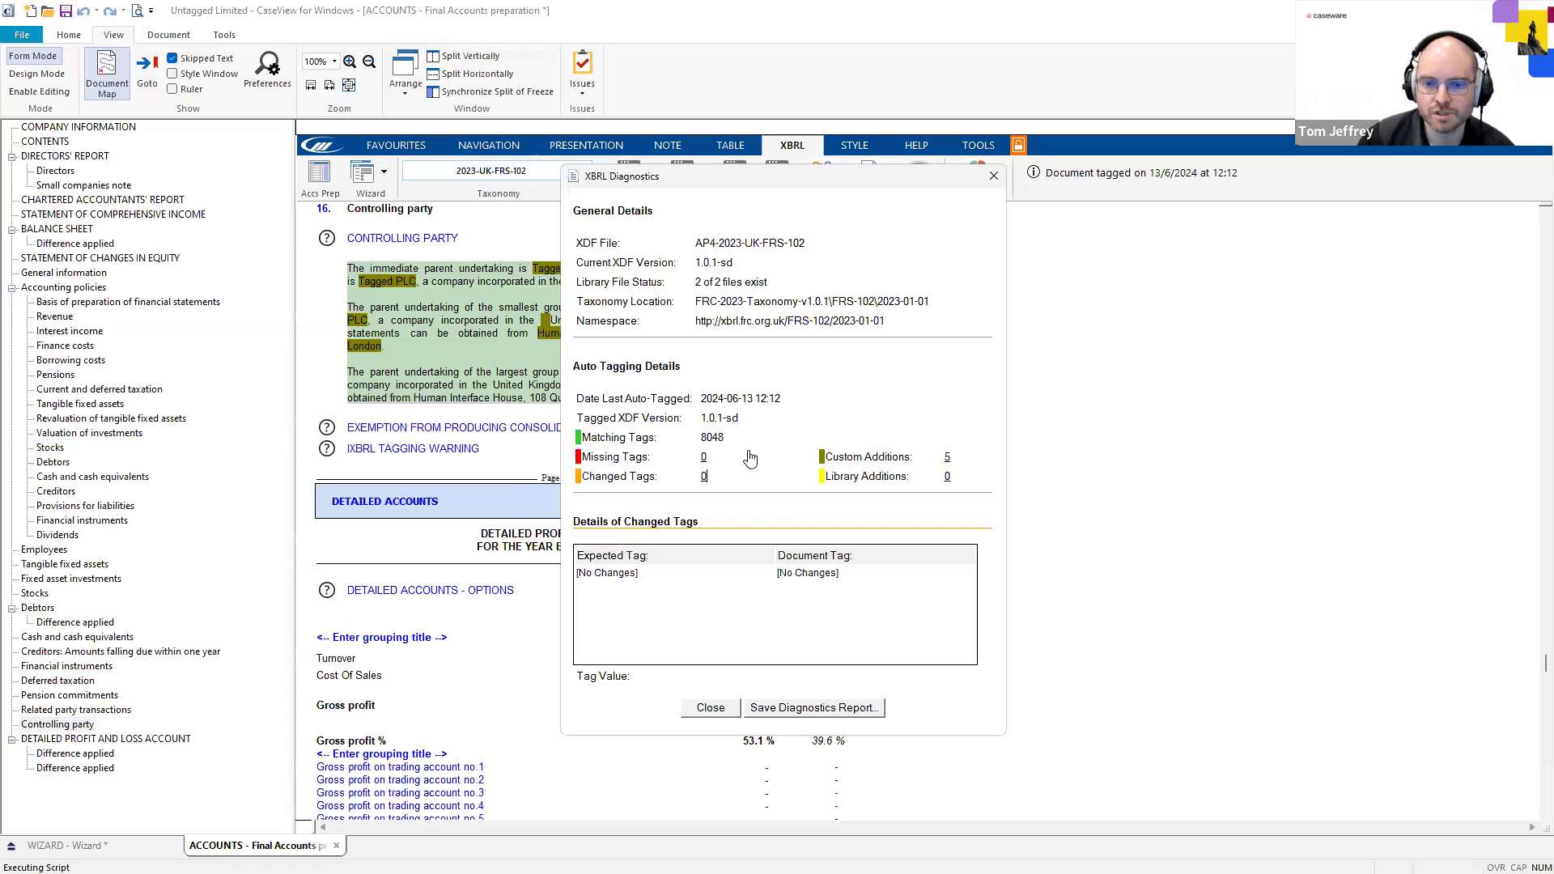
left_click(993, 176)
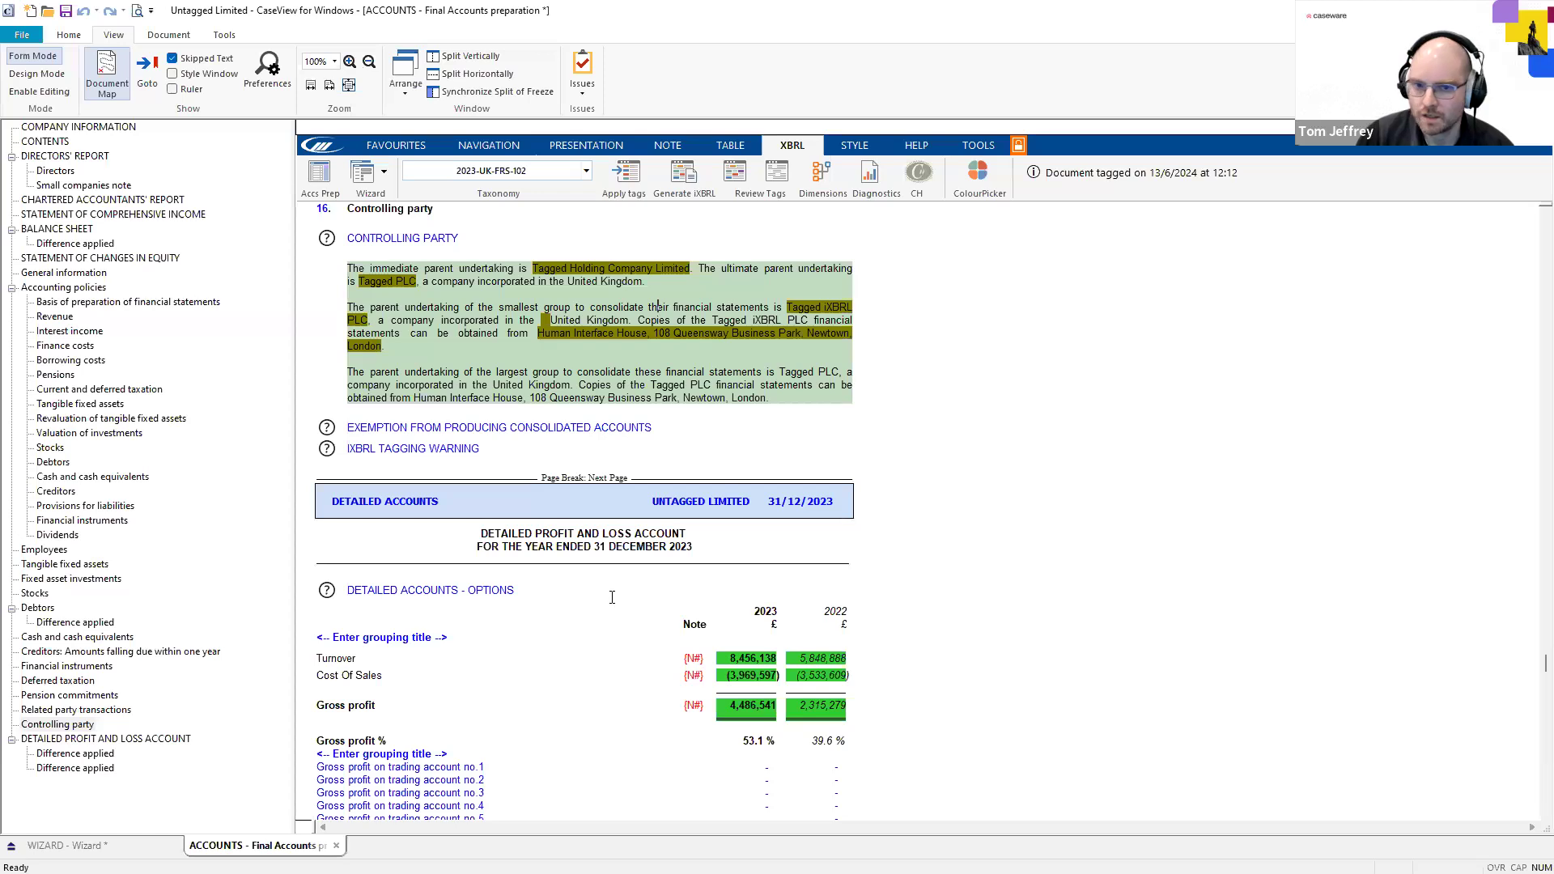
Hide the tag review highlighting and start an iXBRL export for HMRC, checking the default export folder and file name settings
left_click(769, 174)
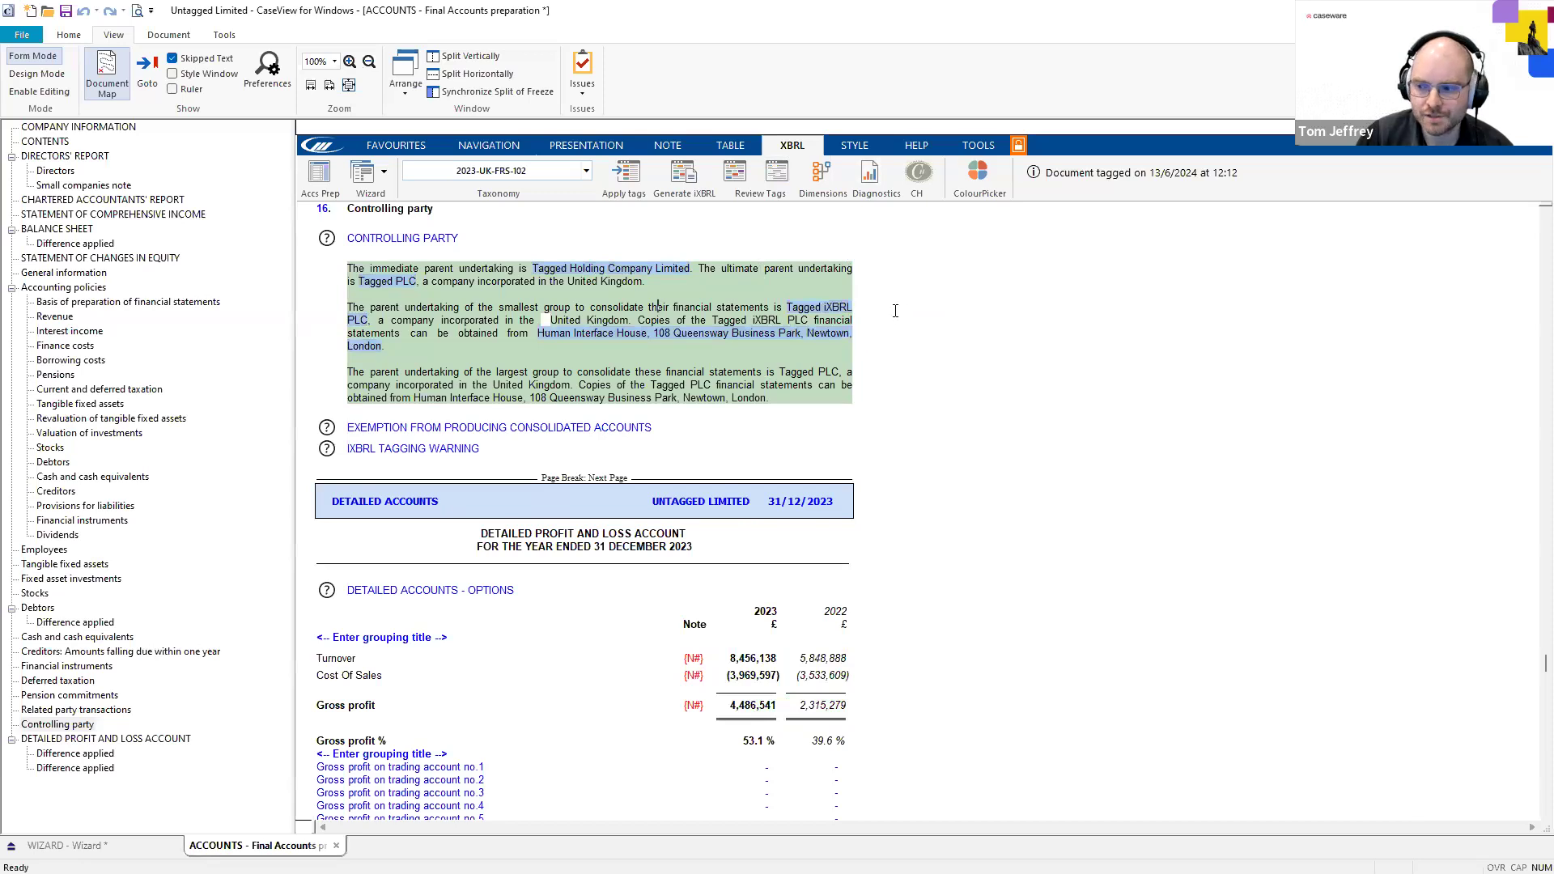
left_click(681, 180)
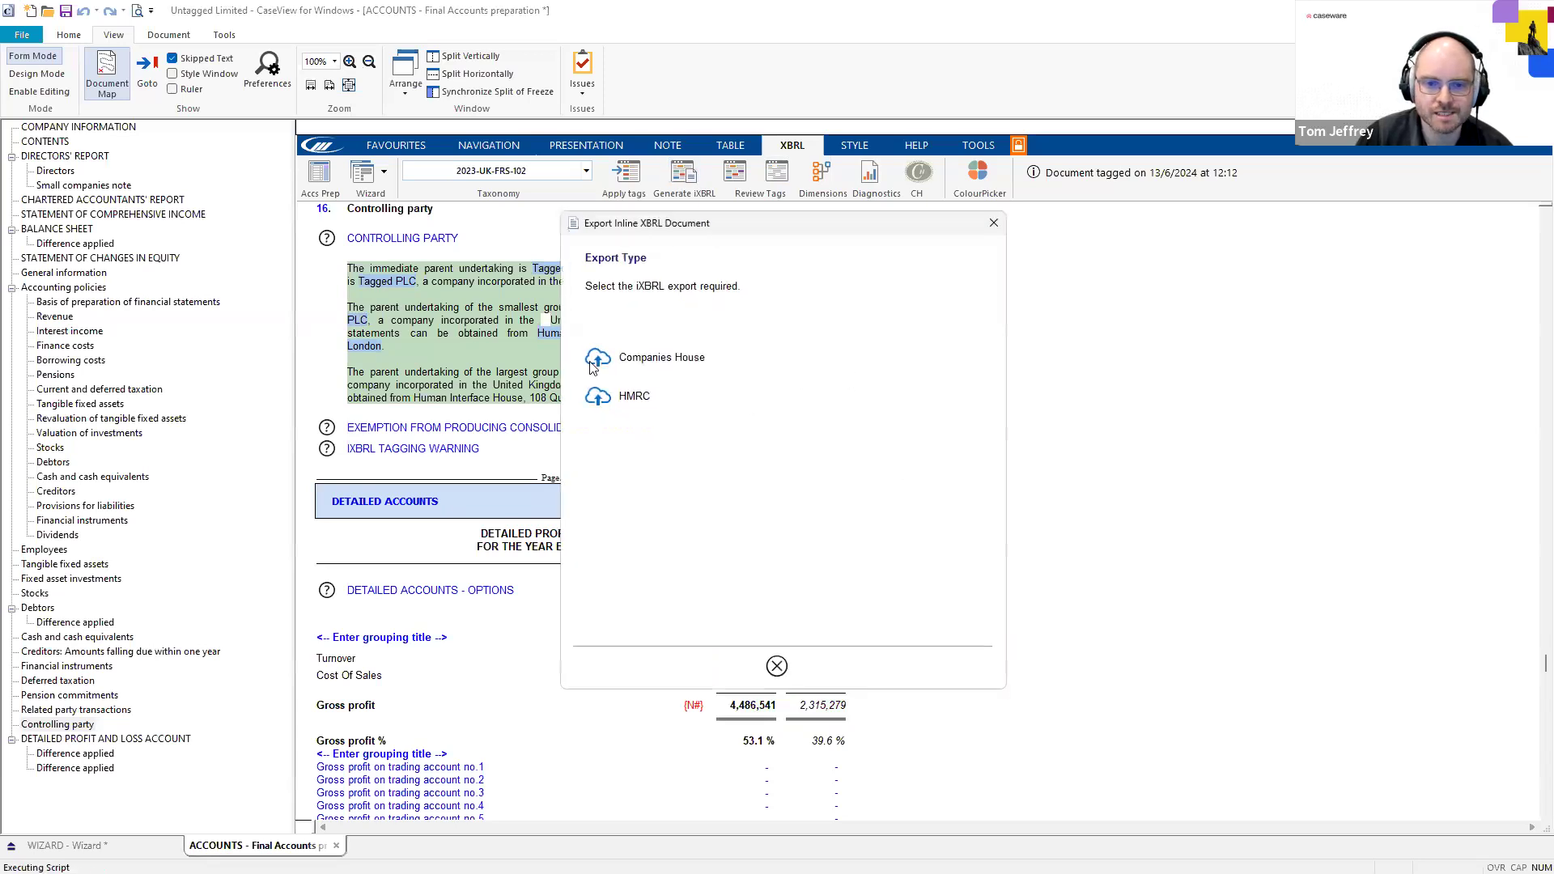
left_click(637, 398)
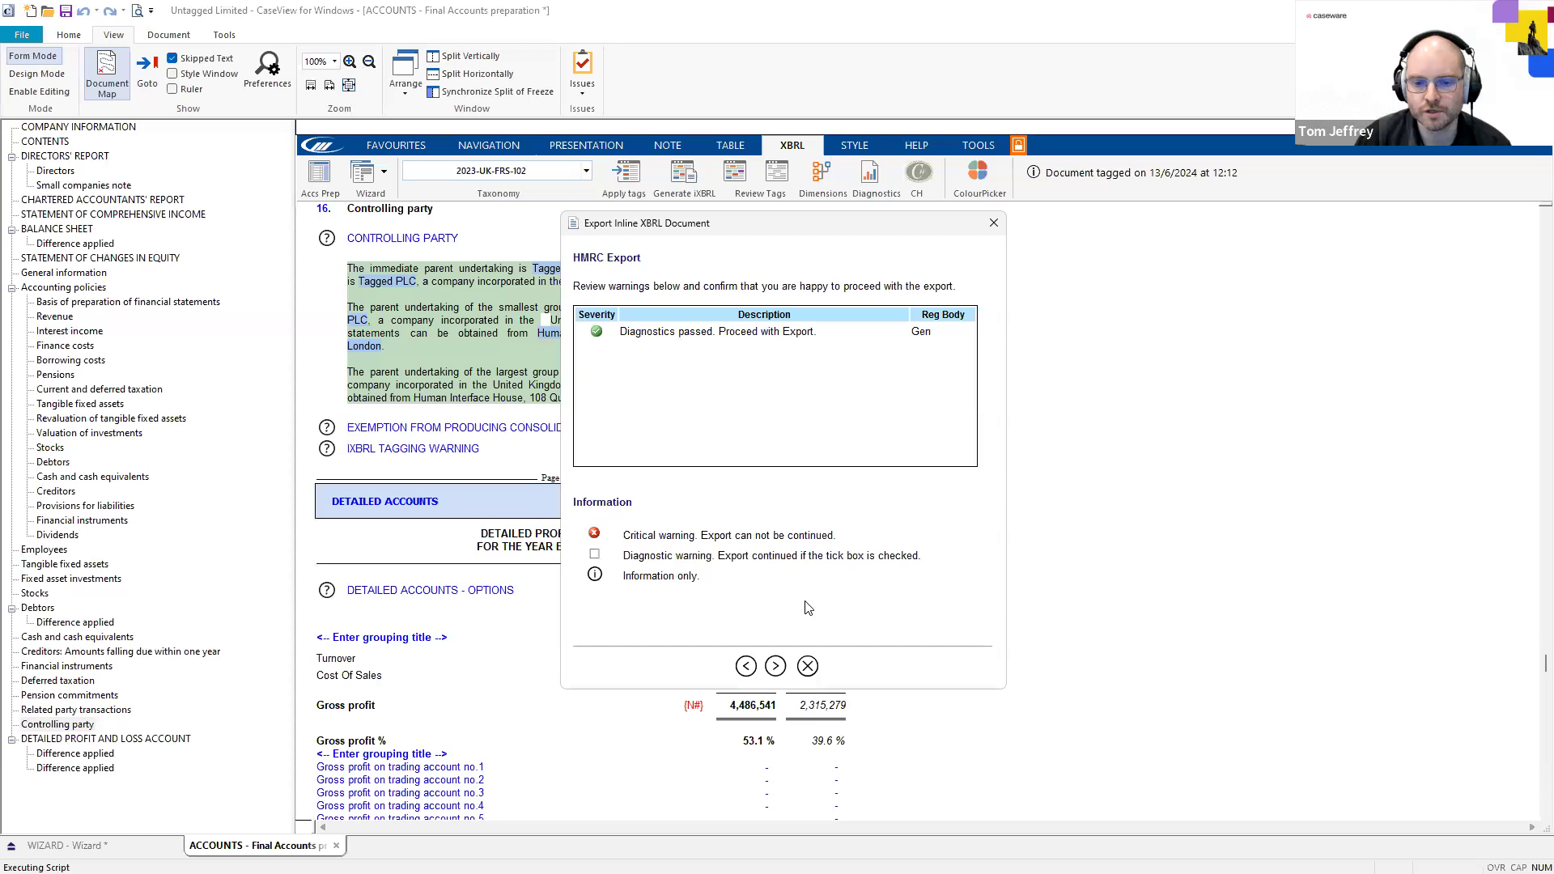
left_click(777, 666)
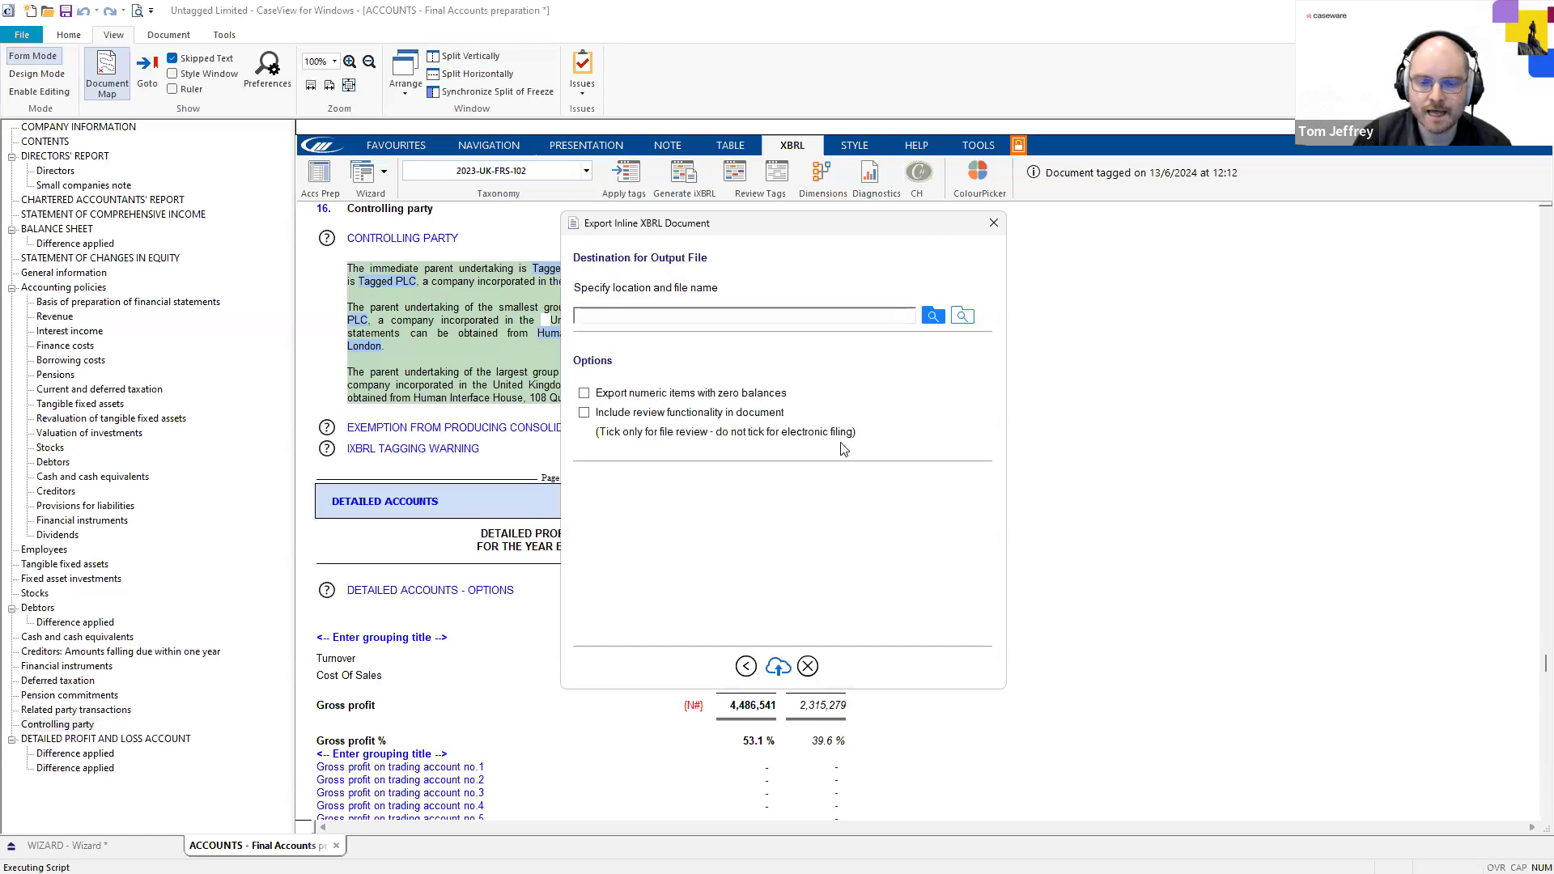
left_click(963, 318)
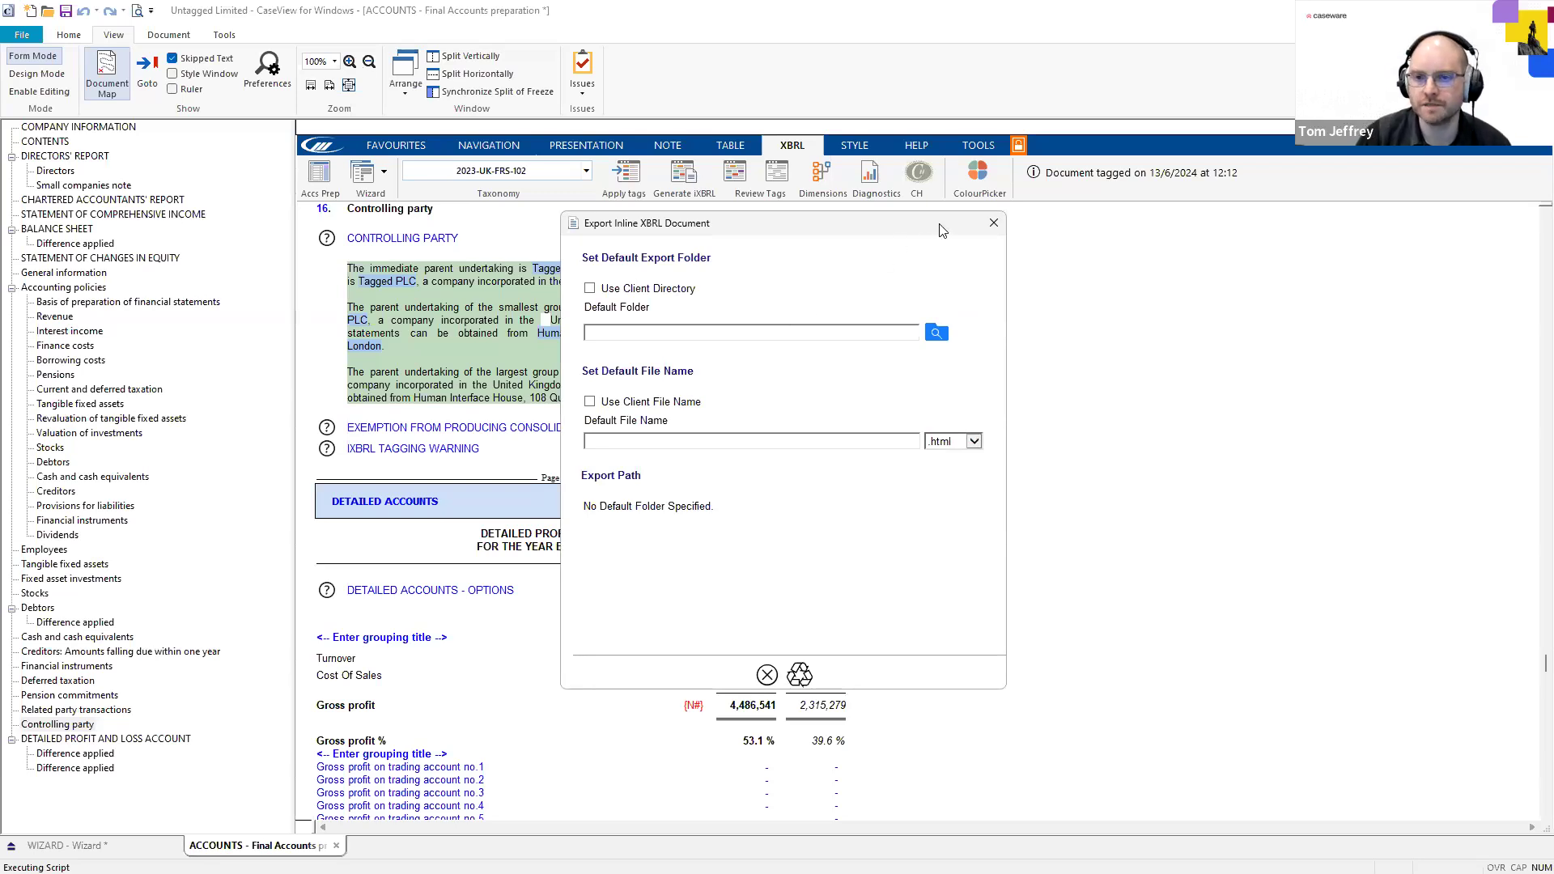
left_click(993, 225)
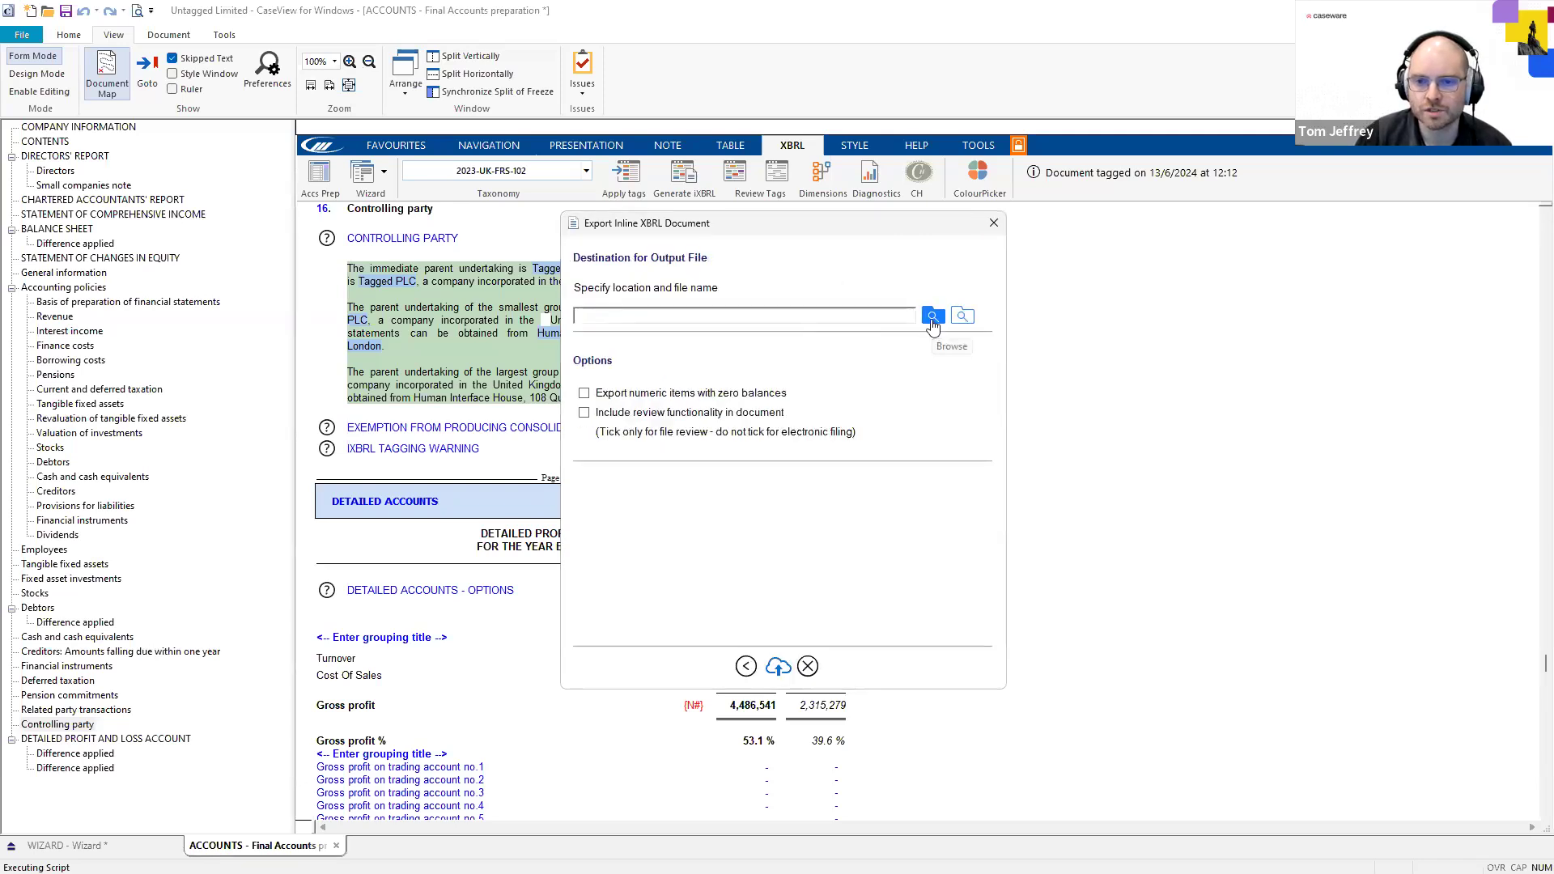
Export the iXBRL file to the Desktop as Webinar Test, including numeric items with zero balances
left_click(933, 320)
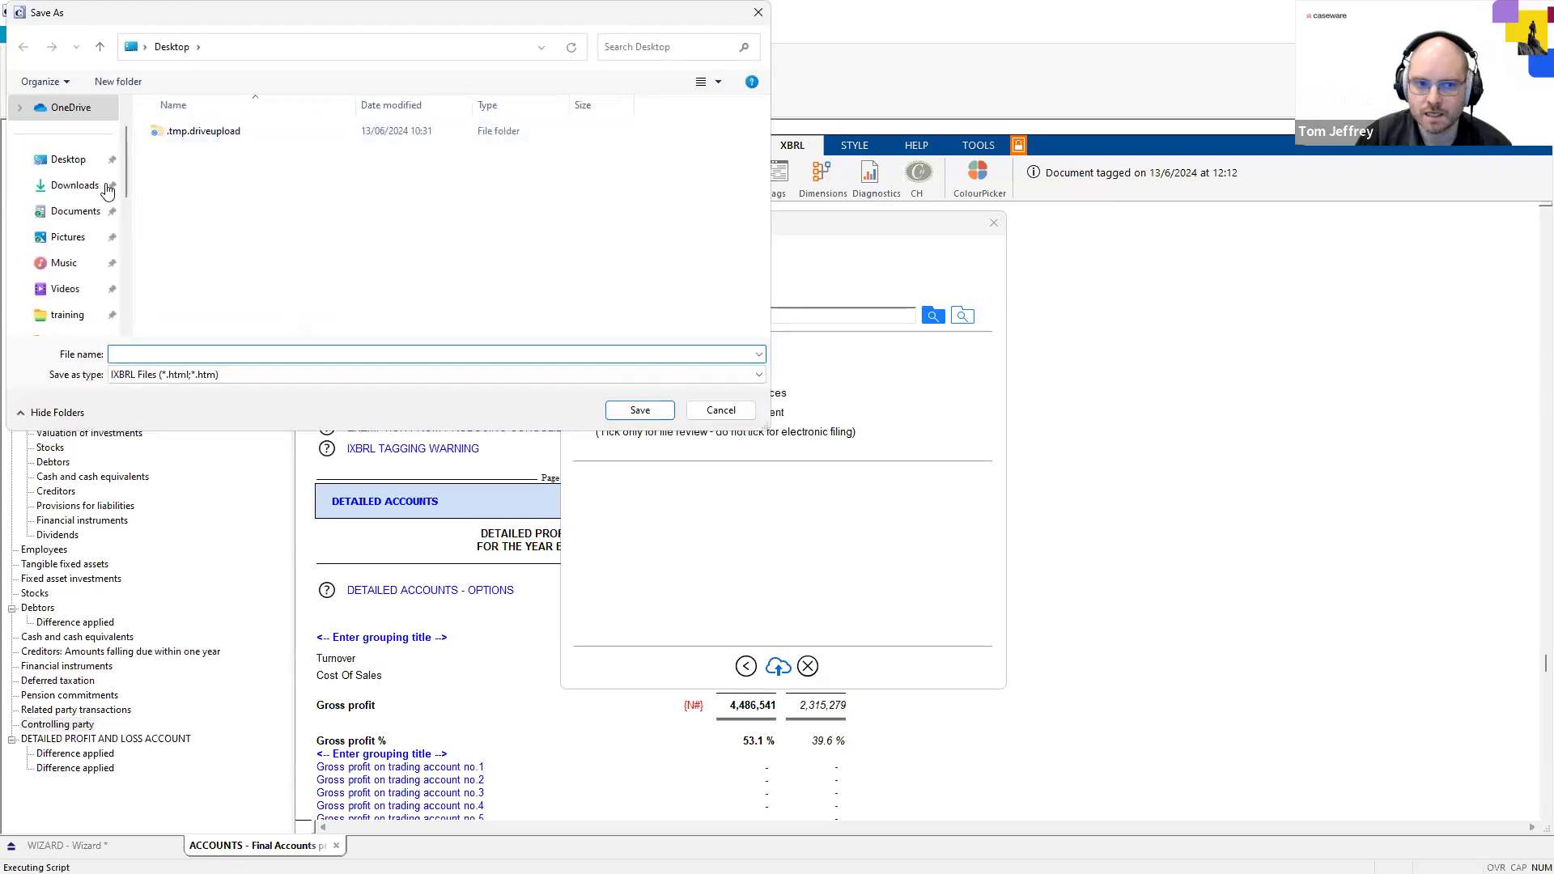
left_click(72, 160)
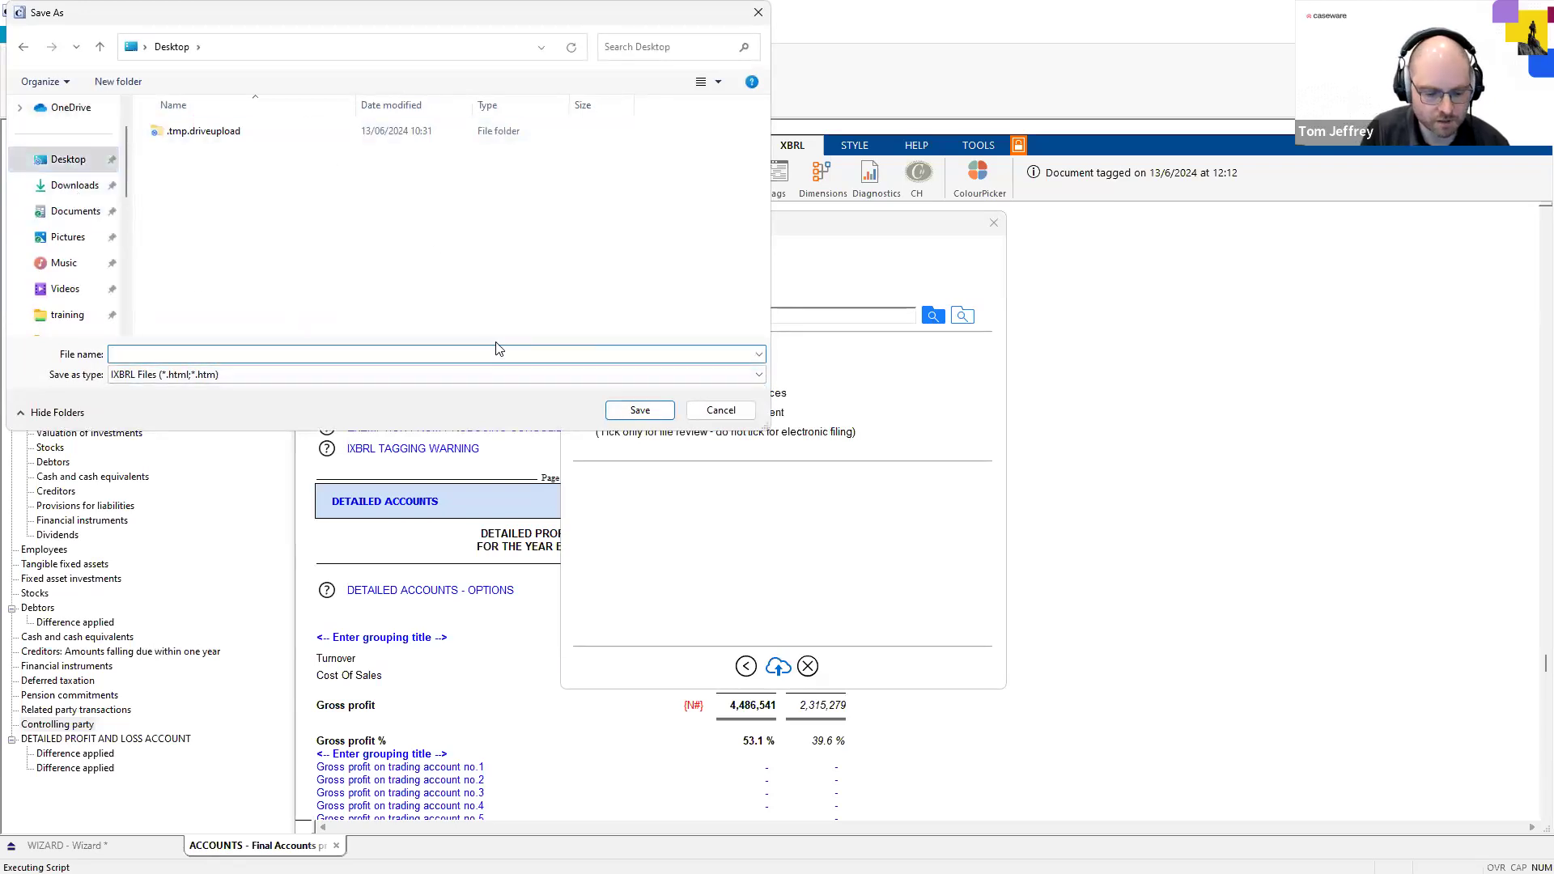
type("We")
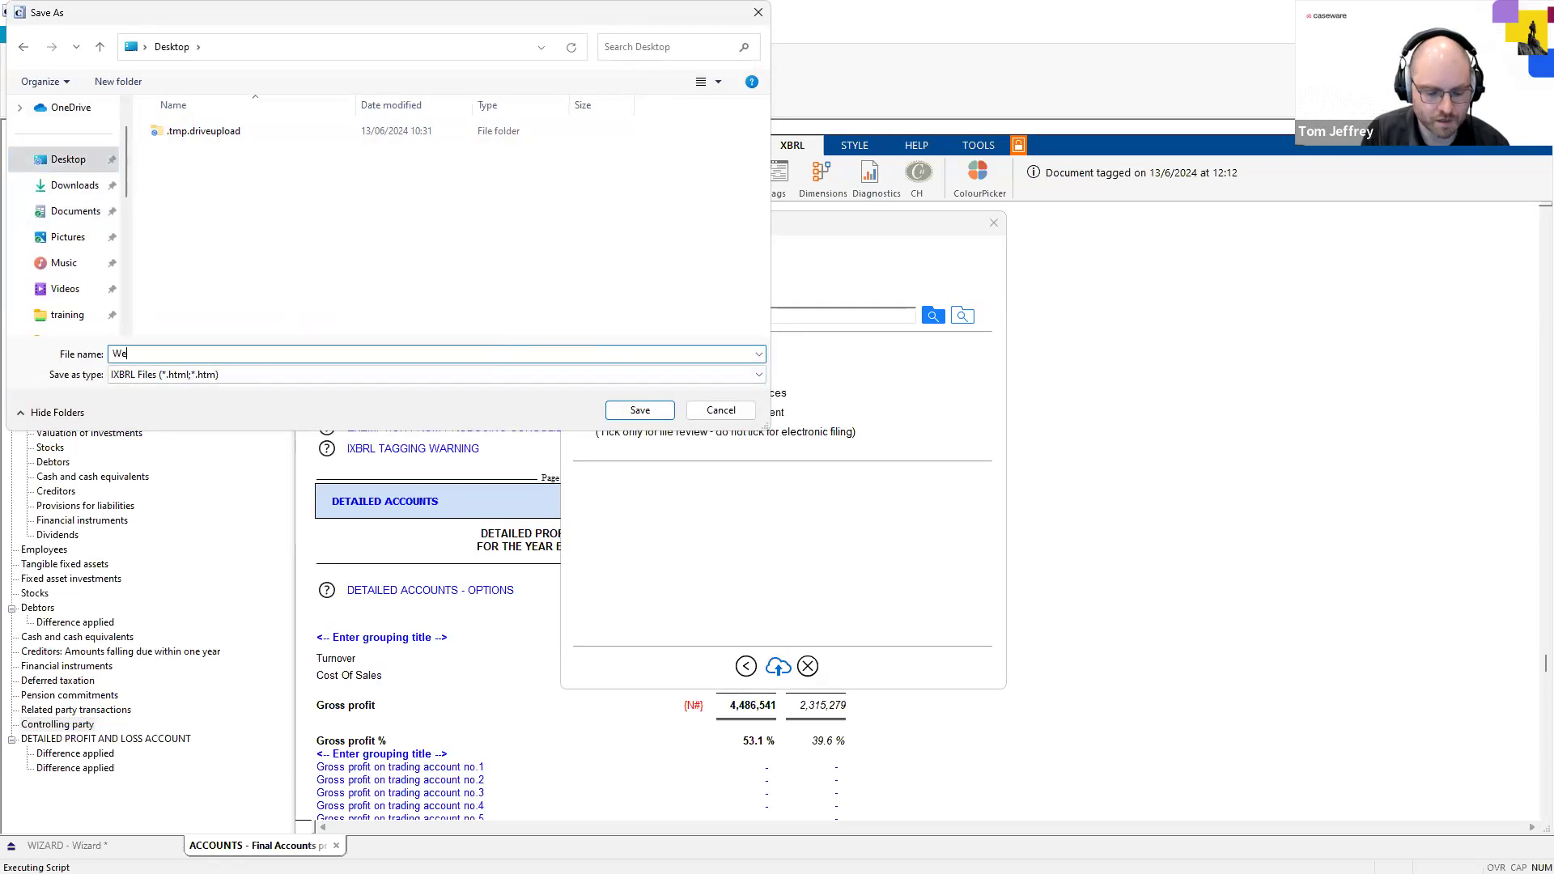
type("binar Test")
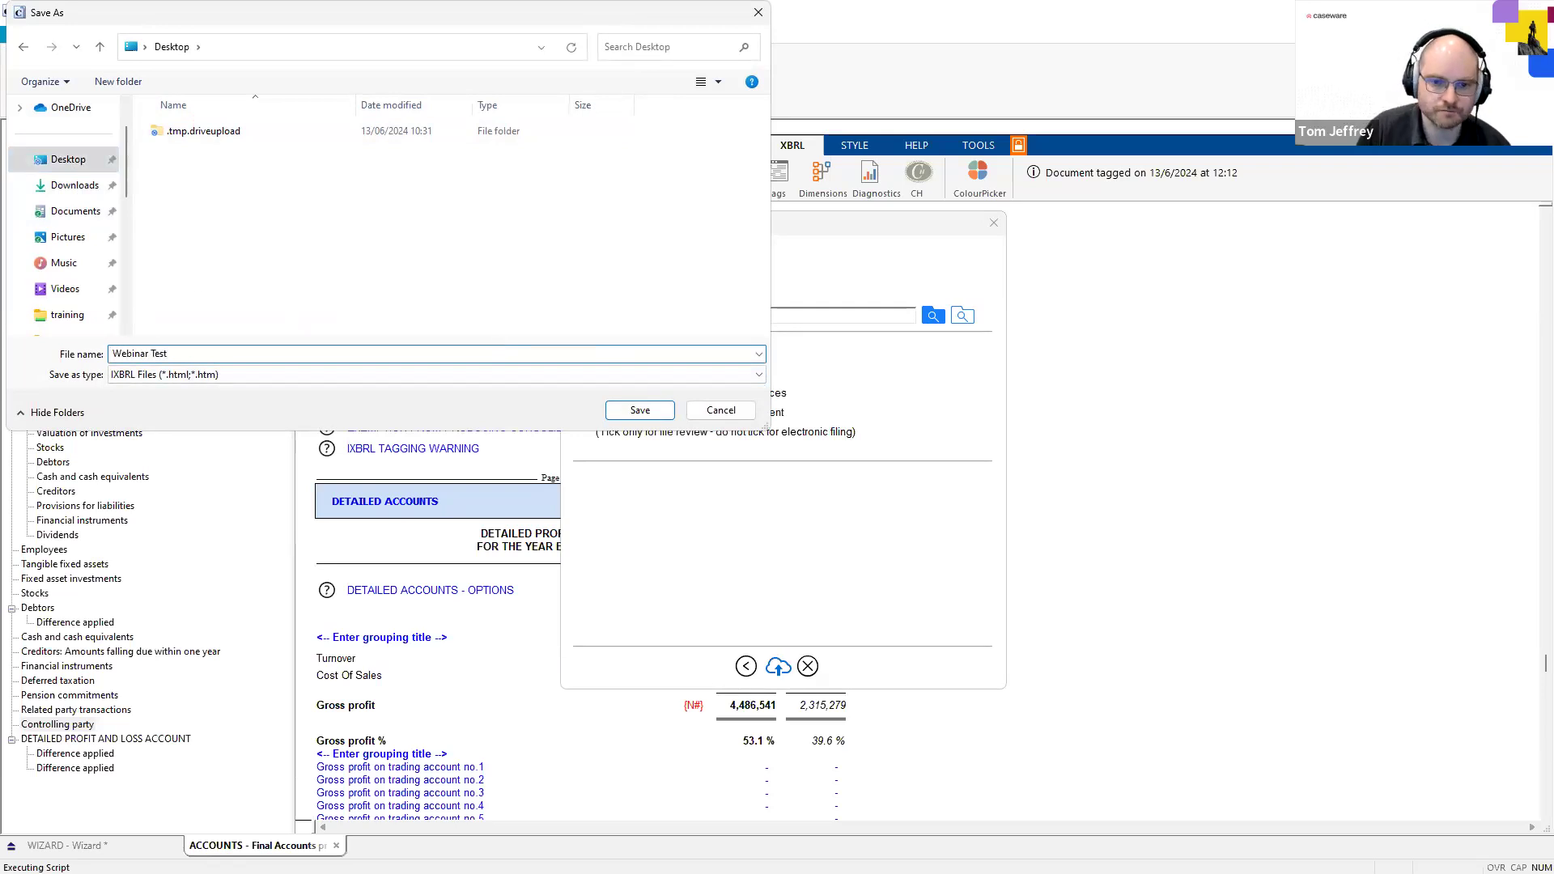
left_click(652, 413)
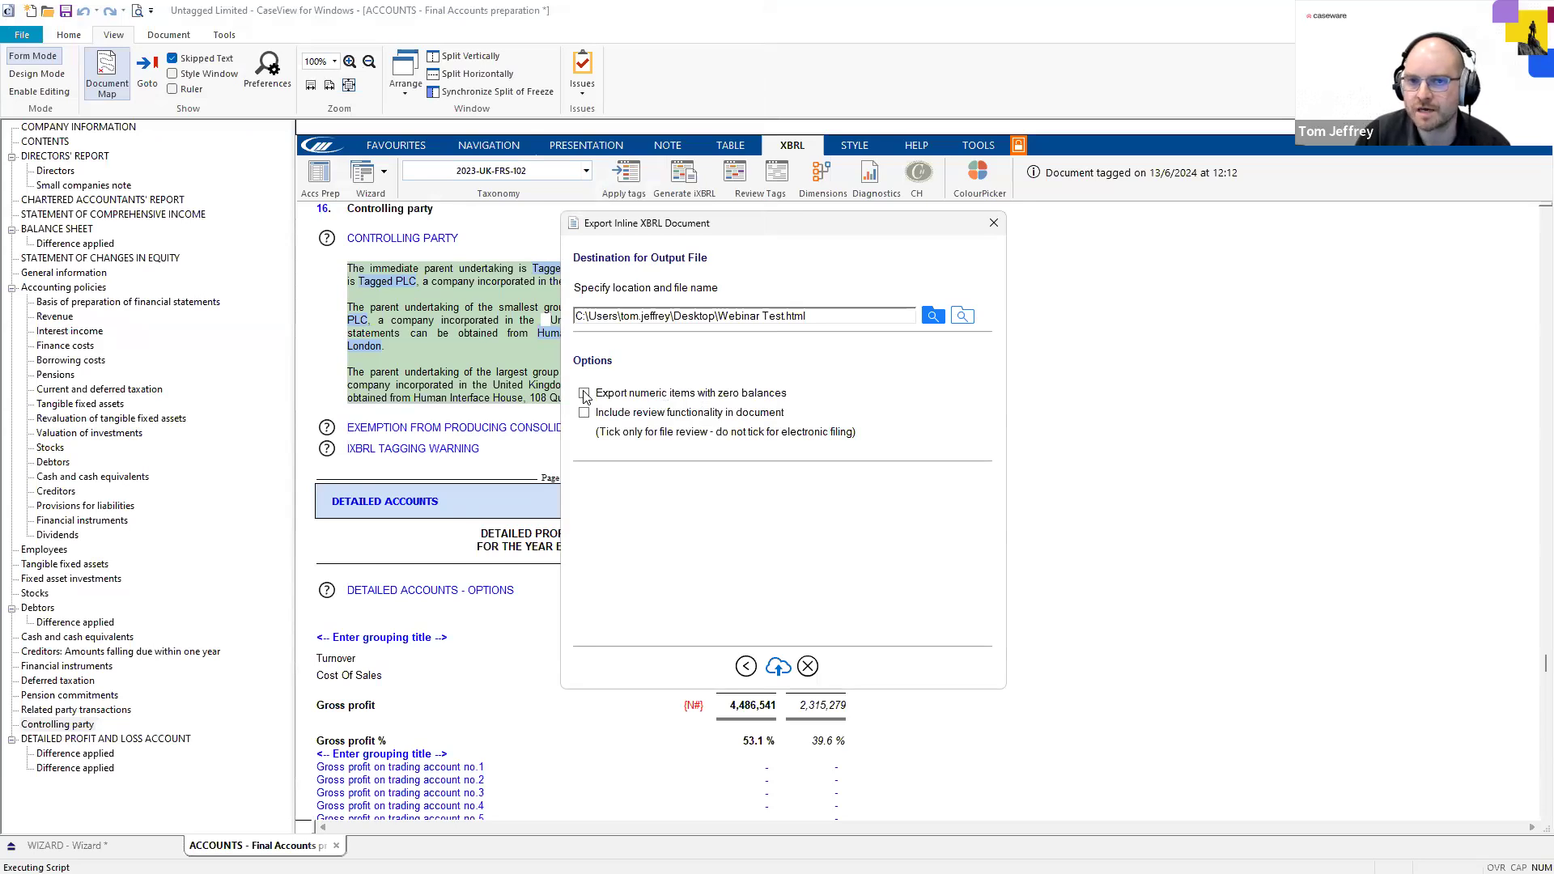
left_click(584, 394)
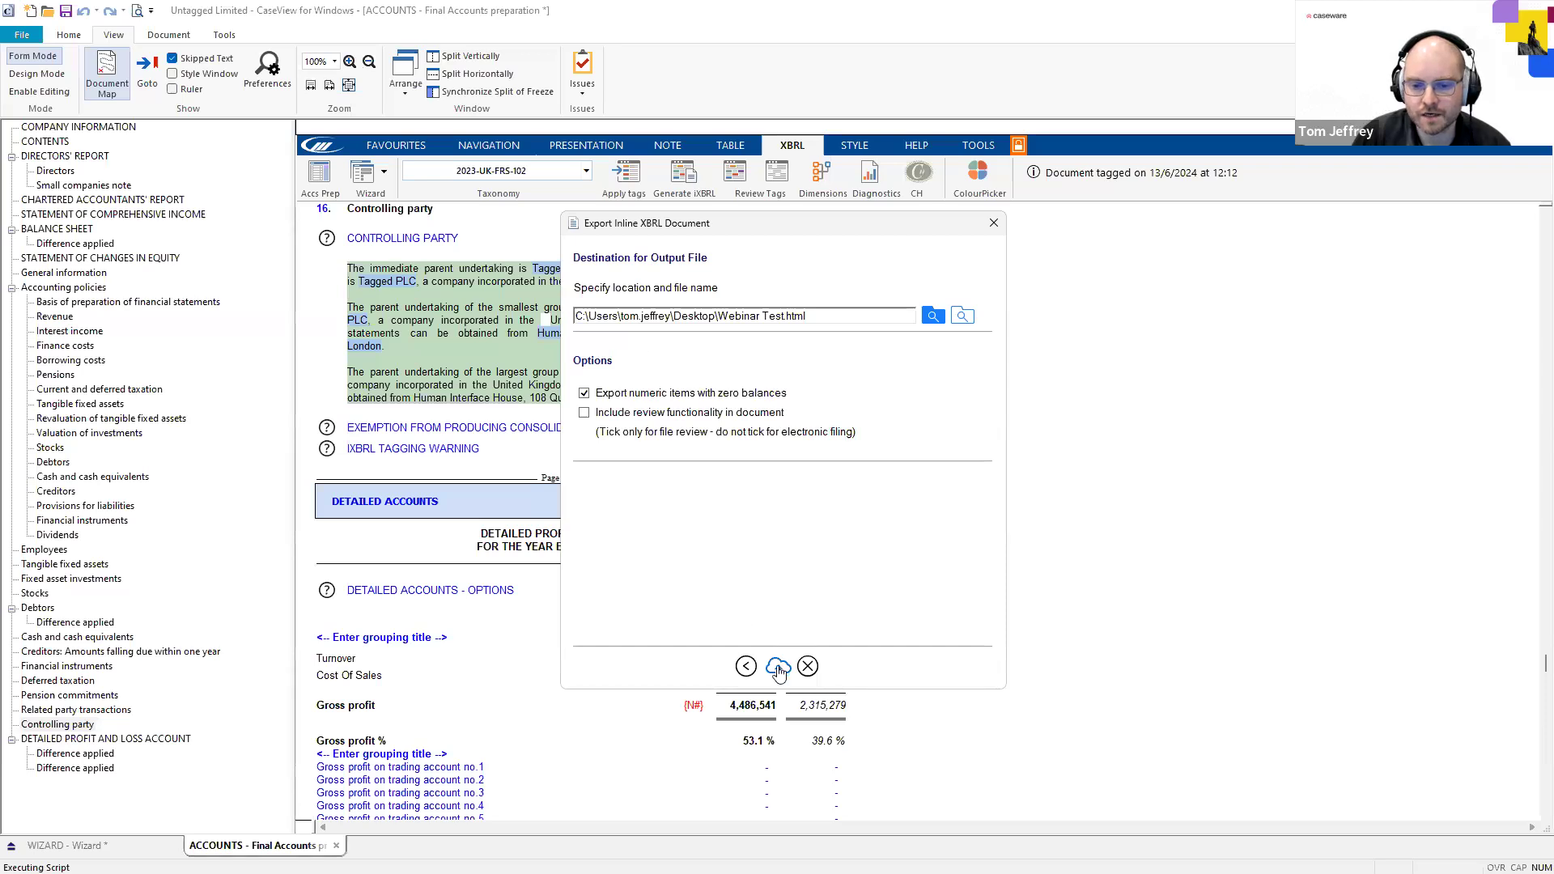
left_click(778, 667)
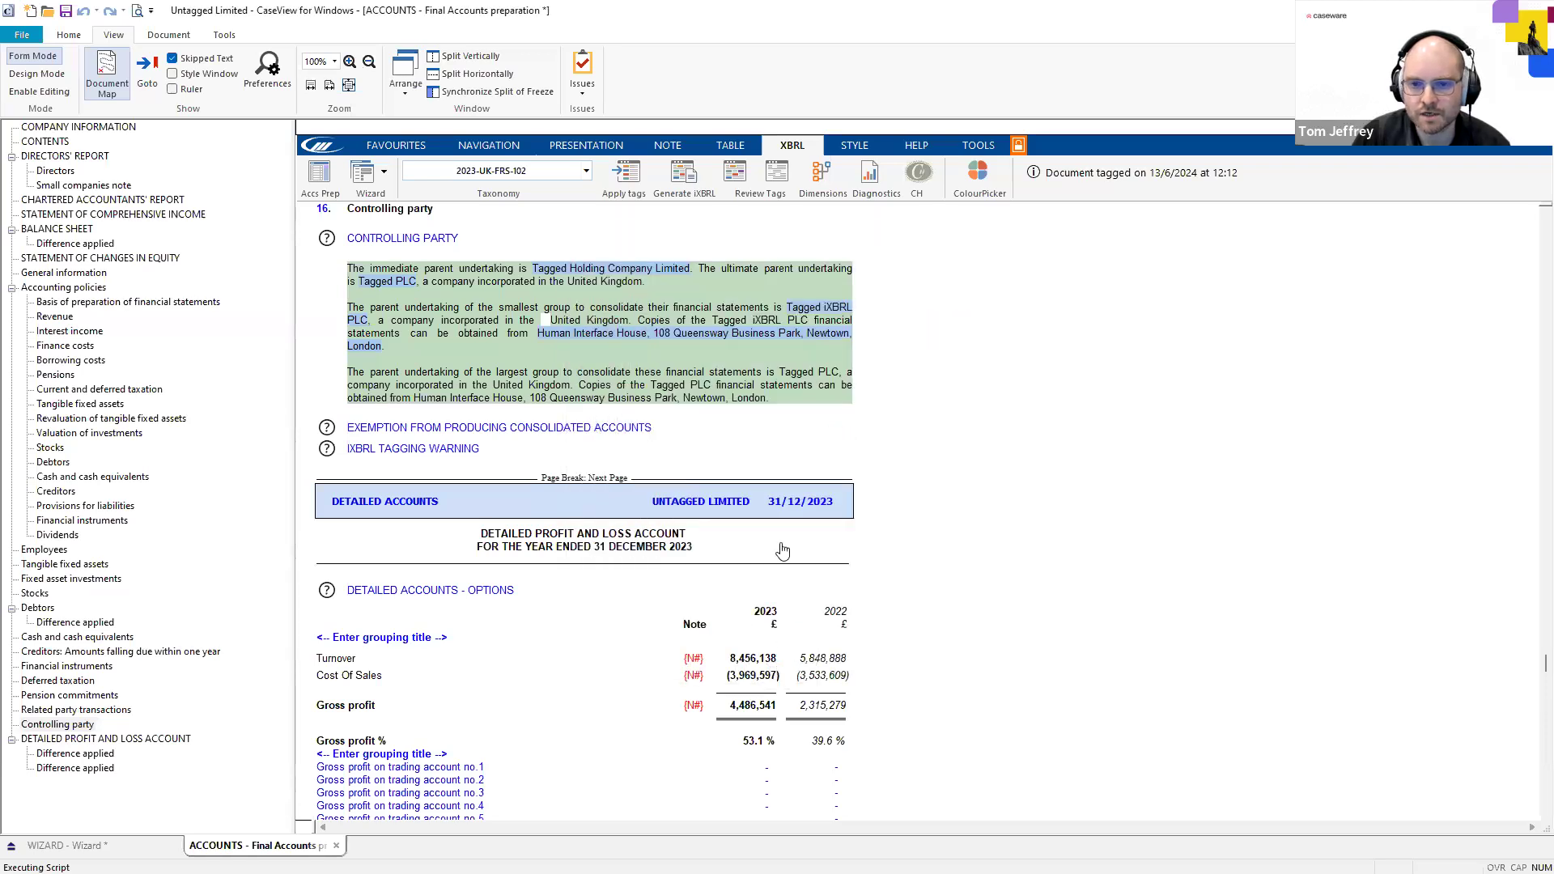
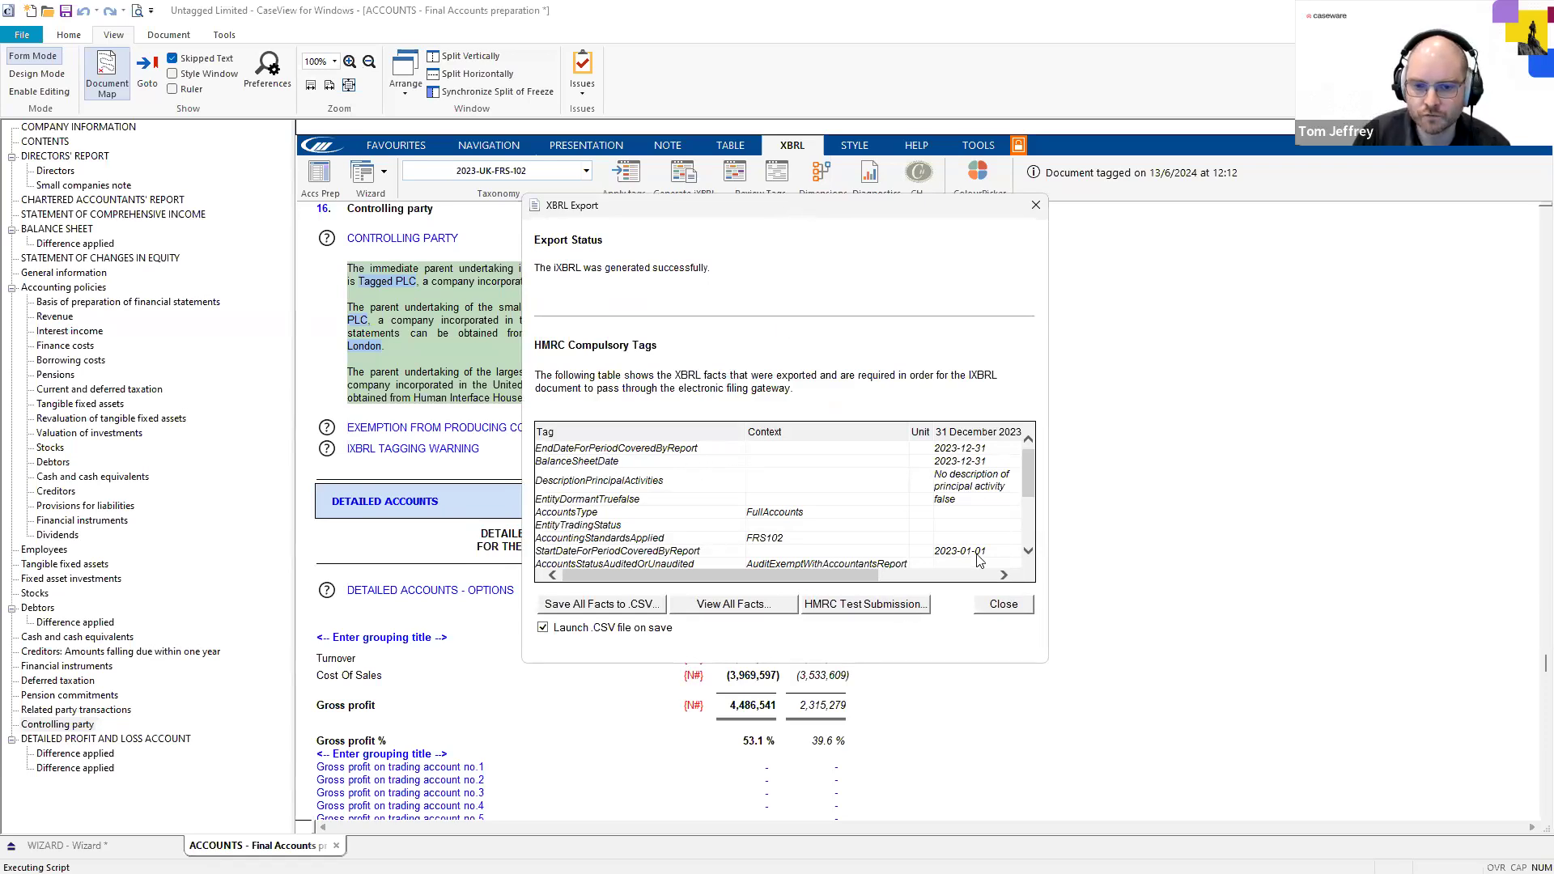
Examine the HMRC compulsory tags and the full list of exported XBRL facts, and close the export results
scroll(635, 470, "down", 5)
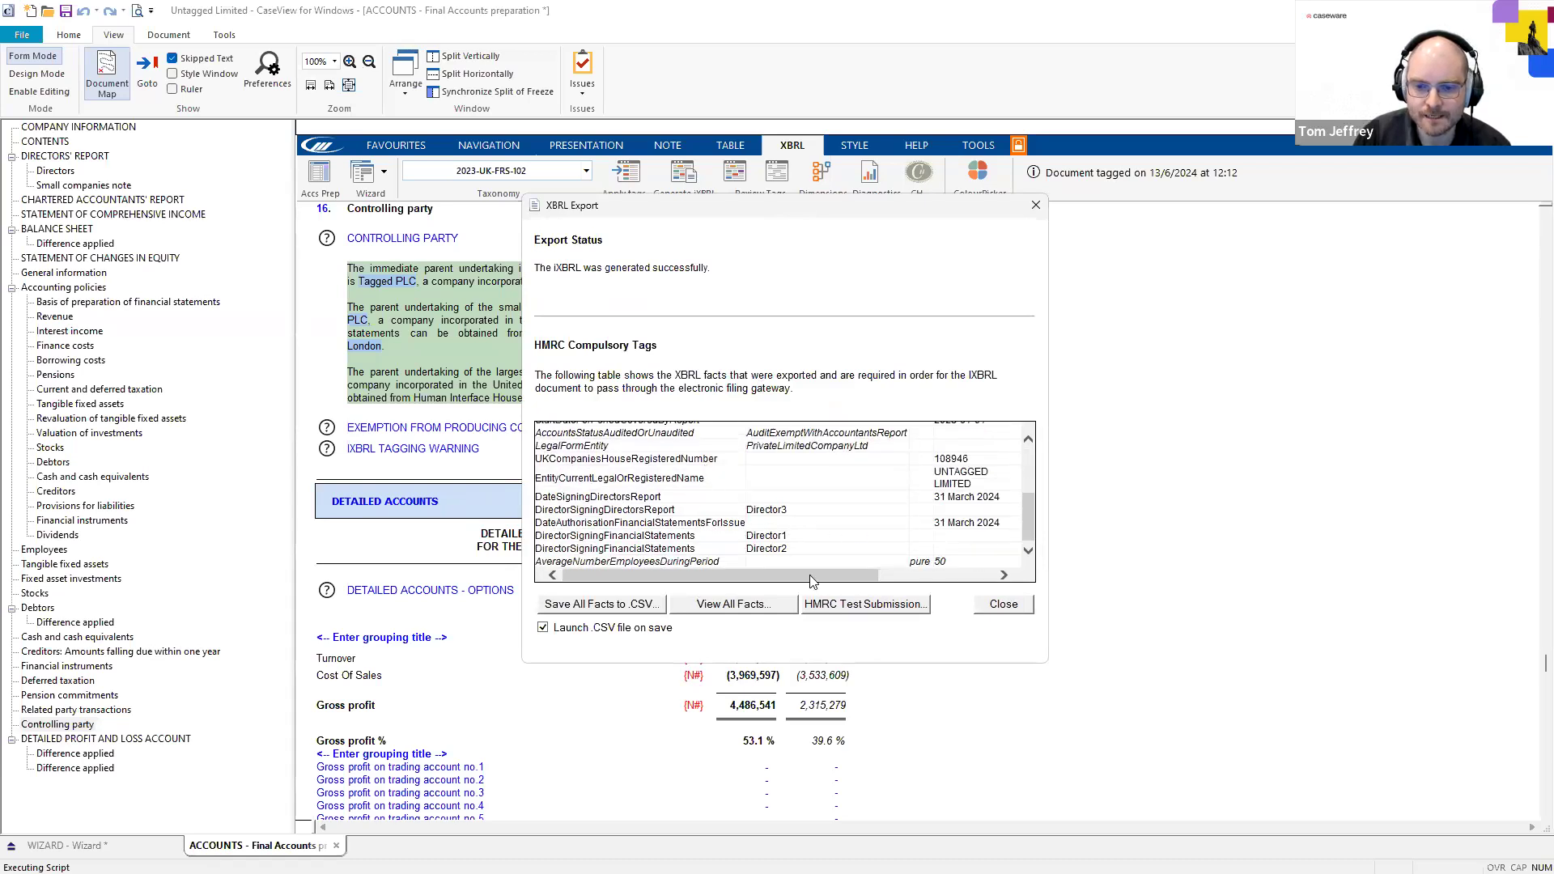
left_click(725, 608)
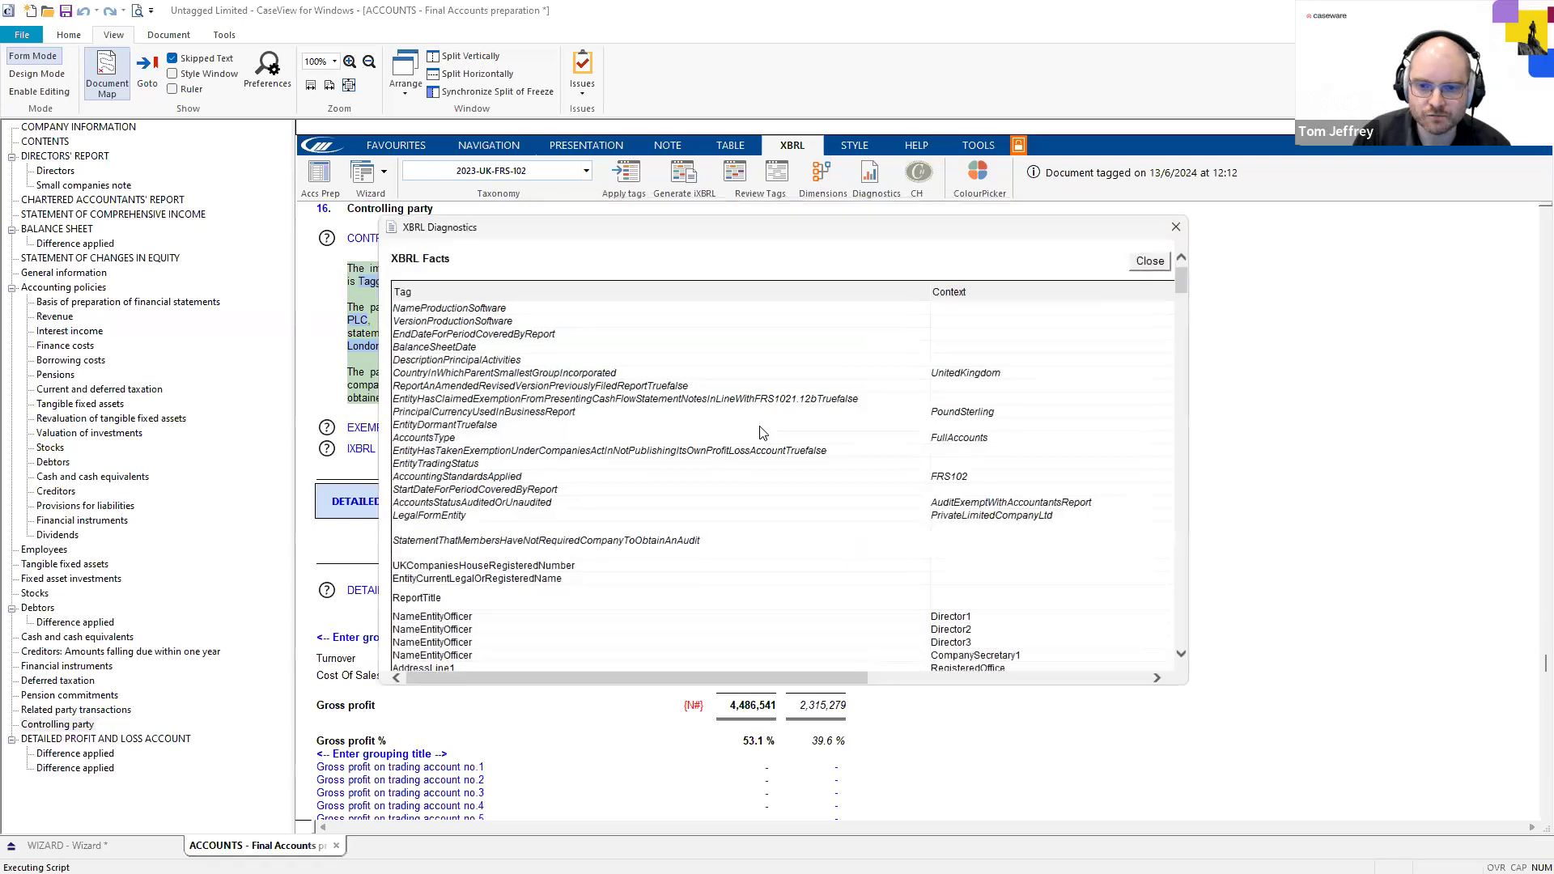
scroll(761, 433, "down", 5)
scroll(761, 433, "down", 10)
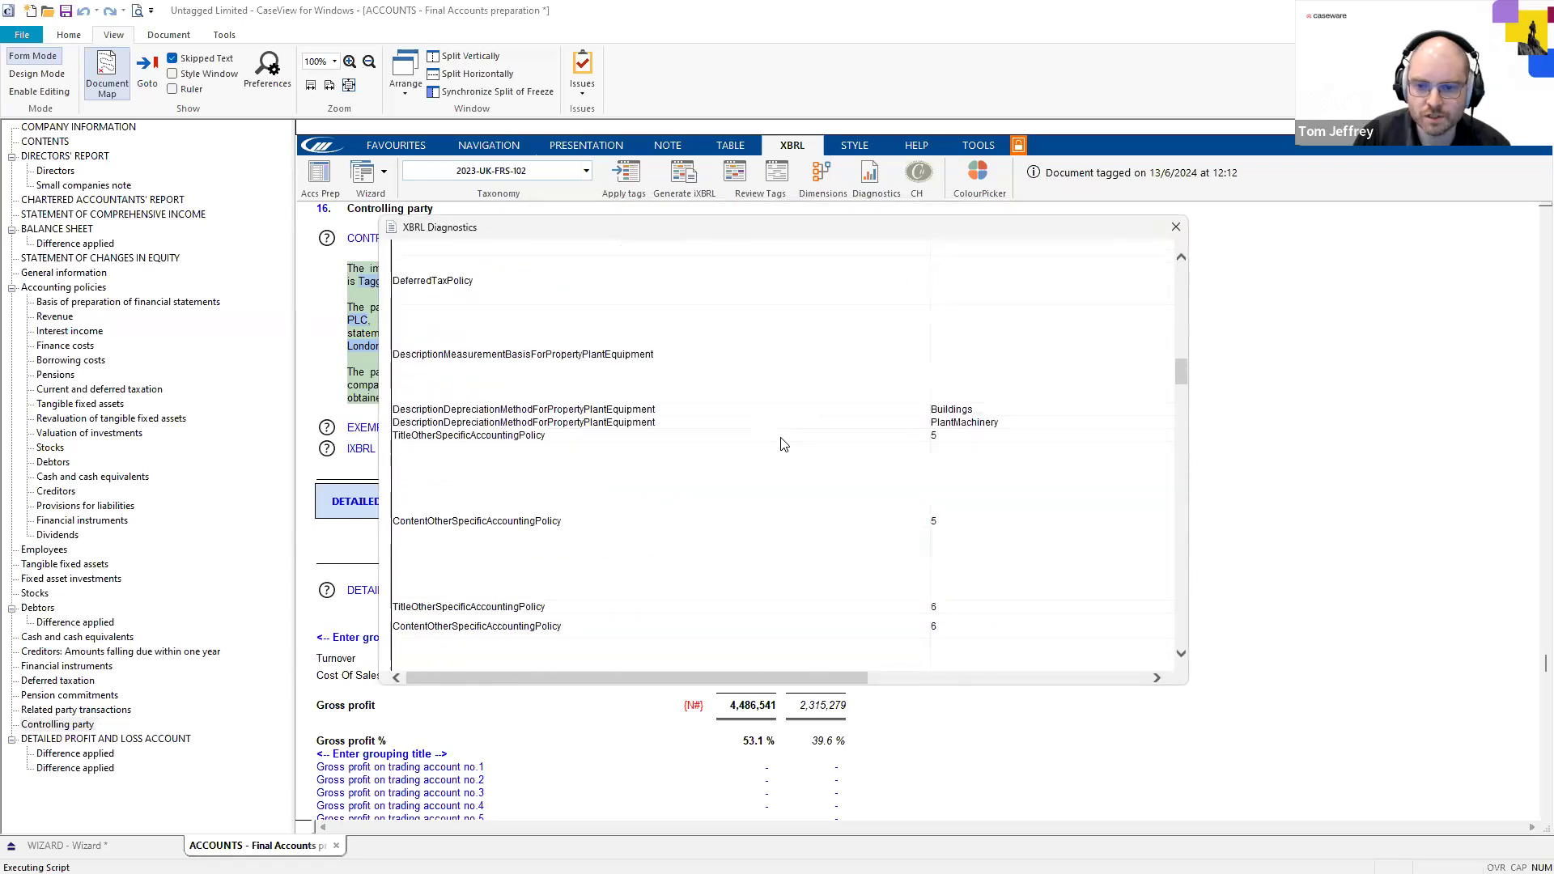
left_click(1176, 227)
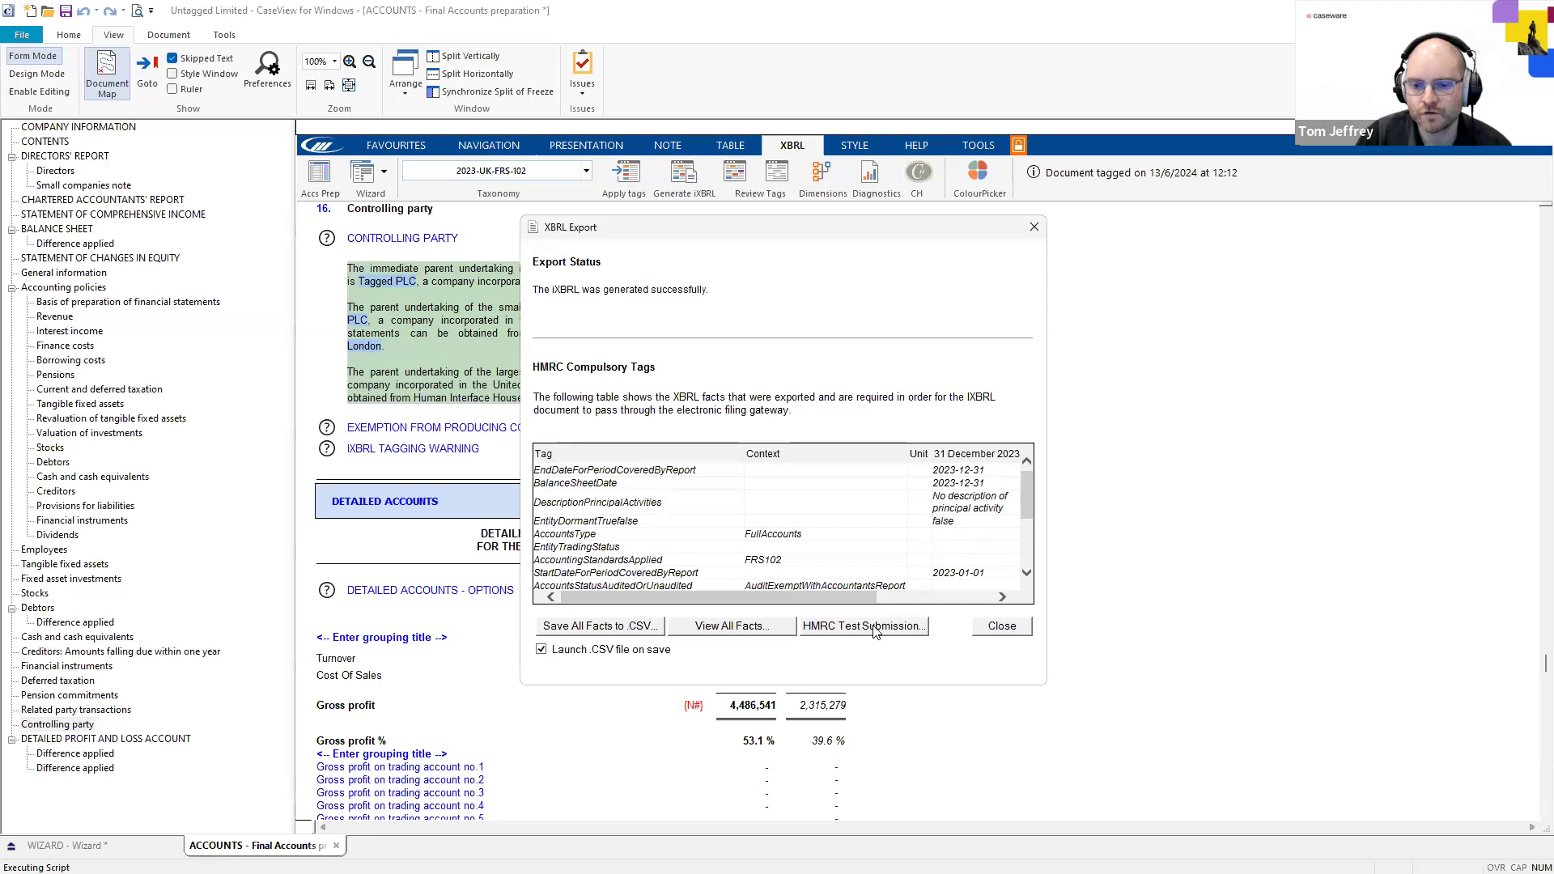
left_click(1001, 626)
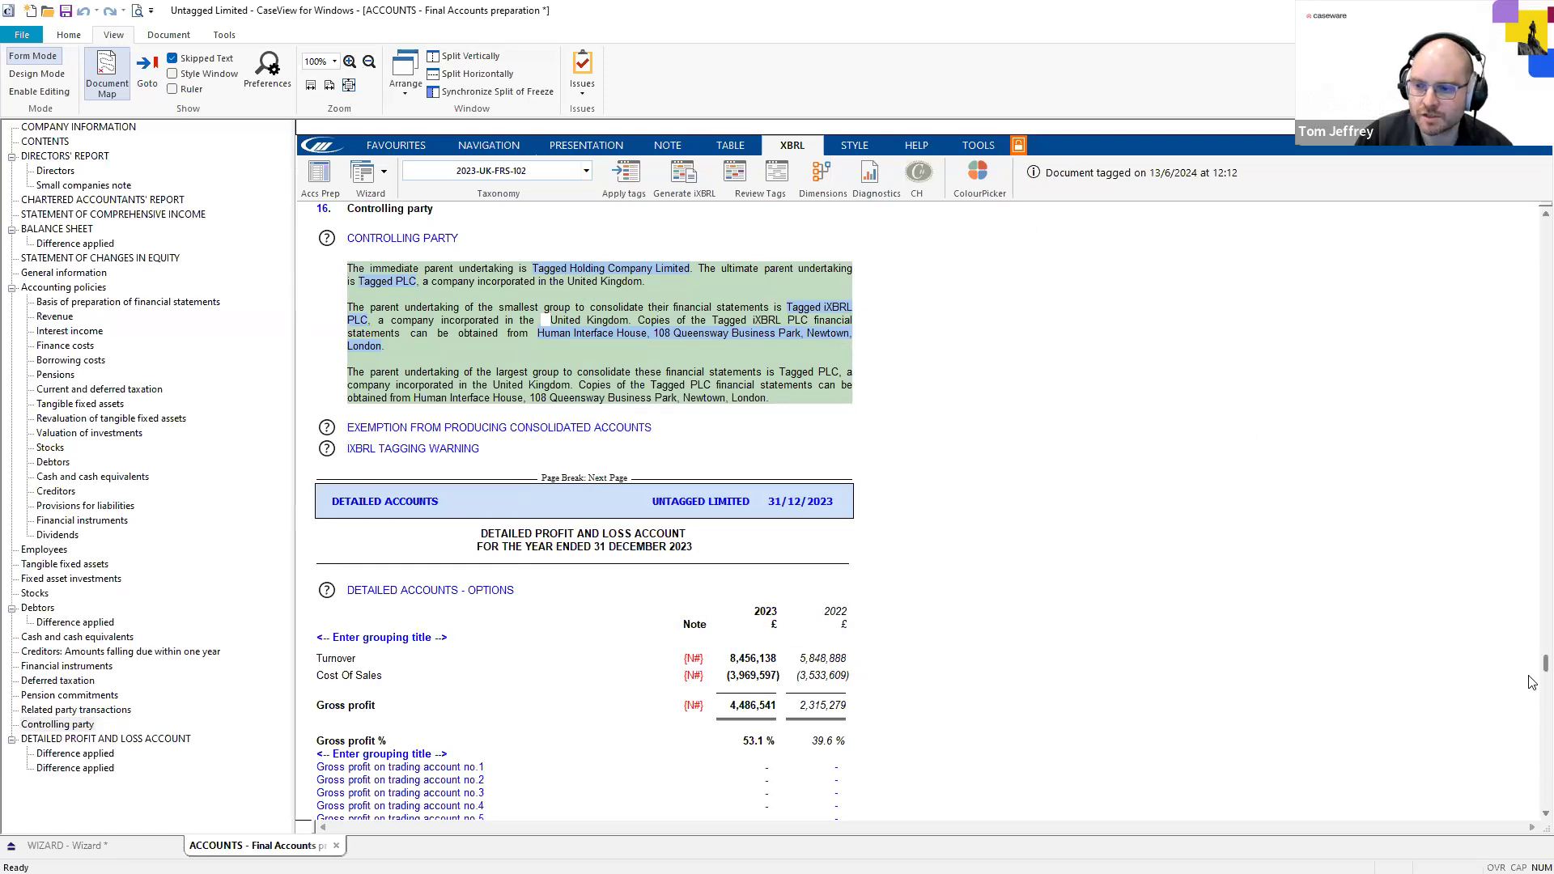
Untick the option that skips the Mandatory iXBRL Tags table at the end of the accounts and review the table's descriptions
scroll(1530, 670, "down", 1)
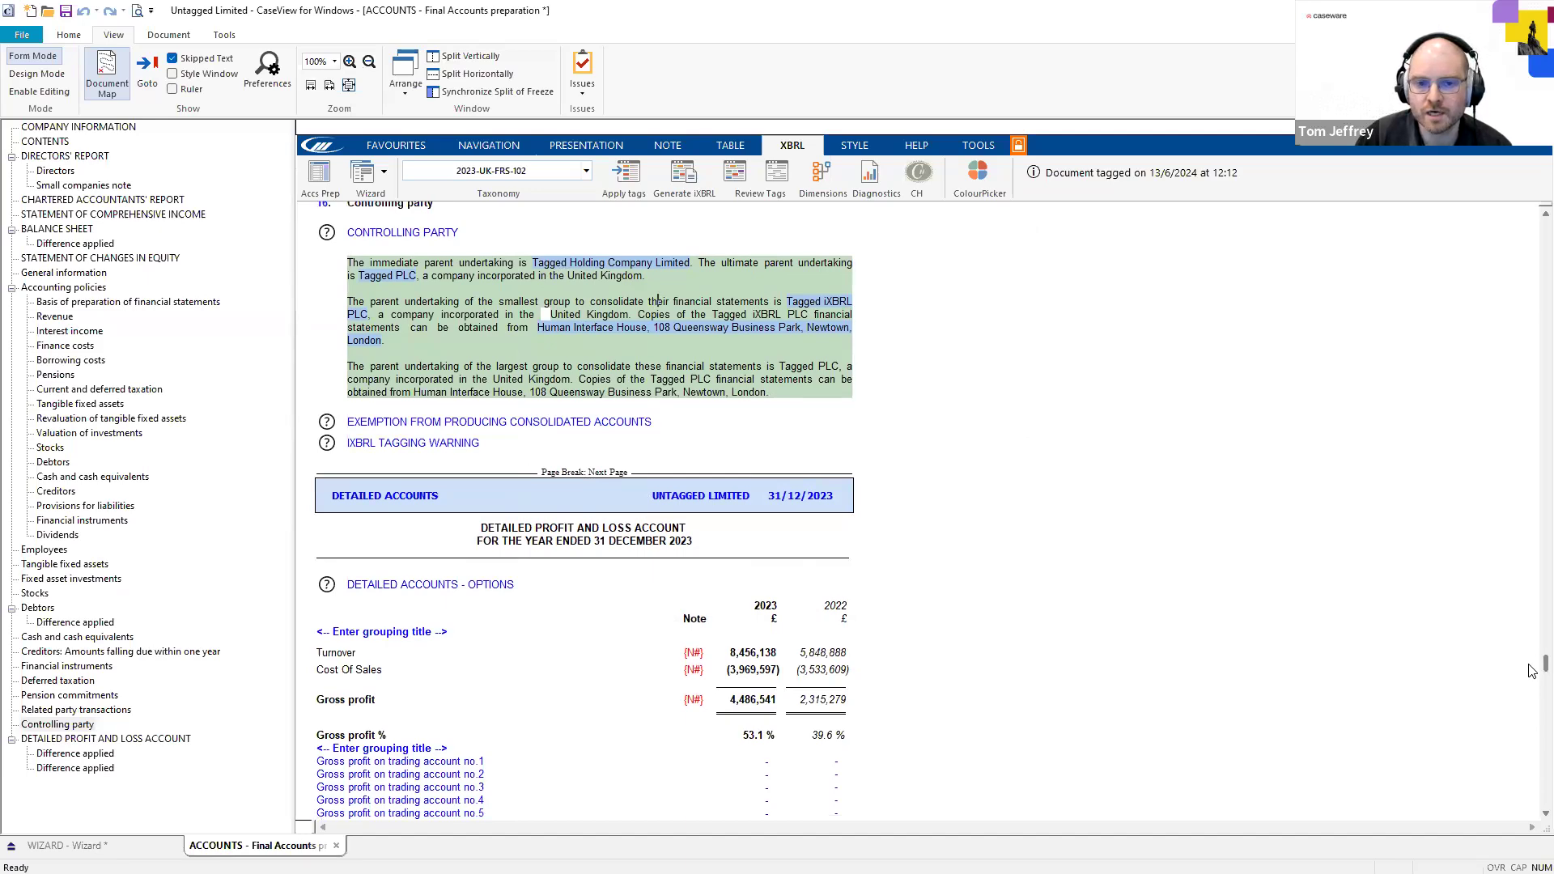
scroll(1529, 670, "down", 15)
scroll(1531, 775, "down", 12)
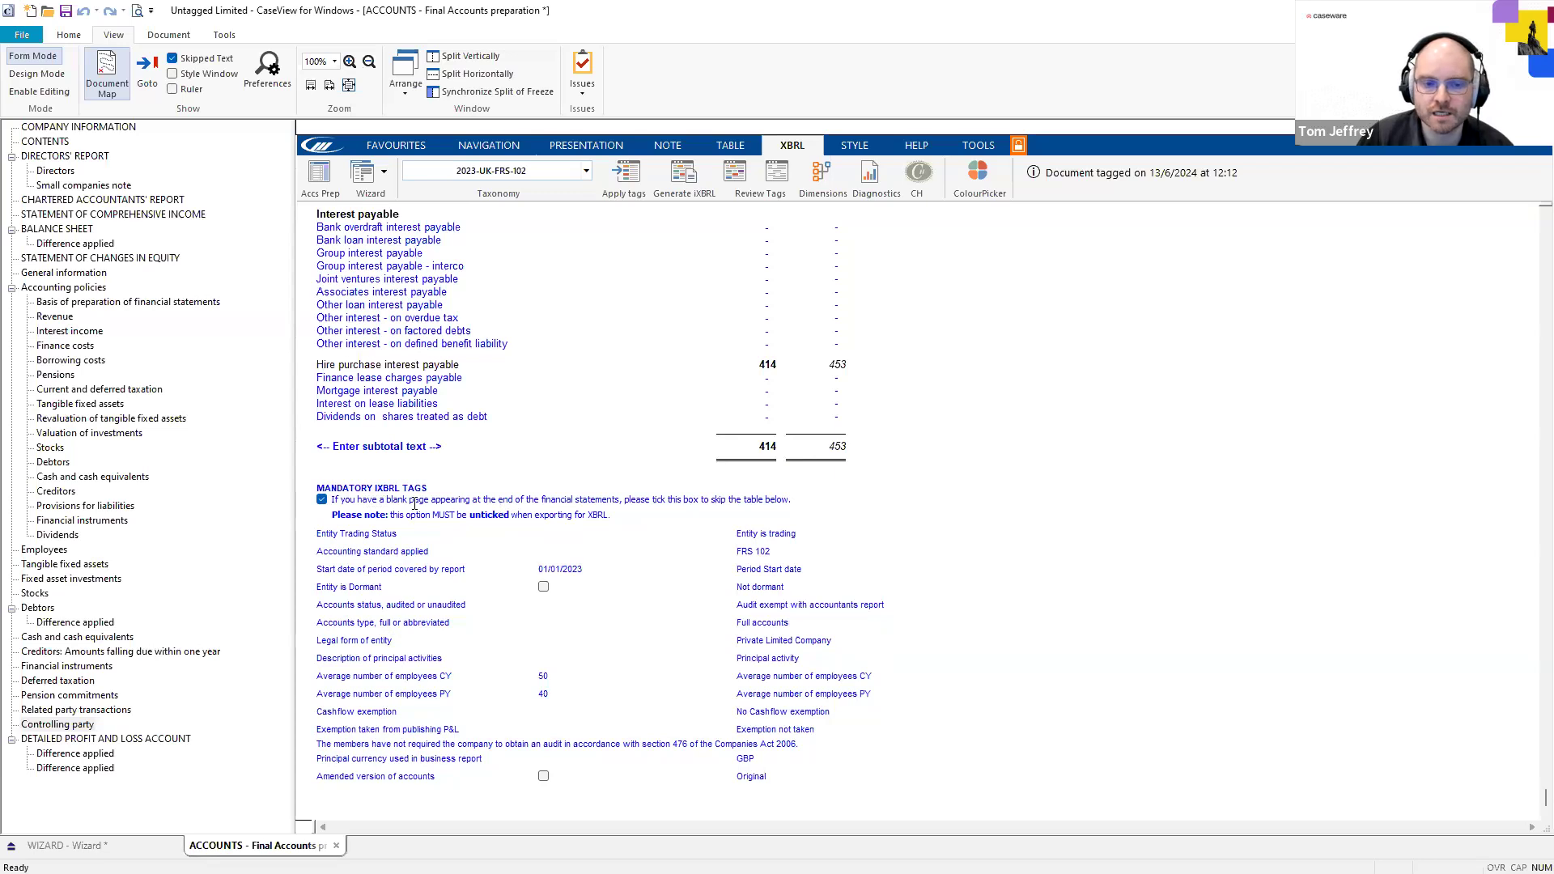
left_click(321, 500)
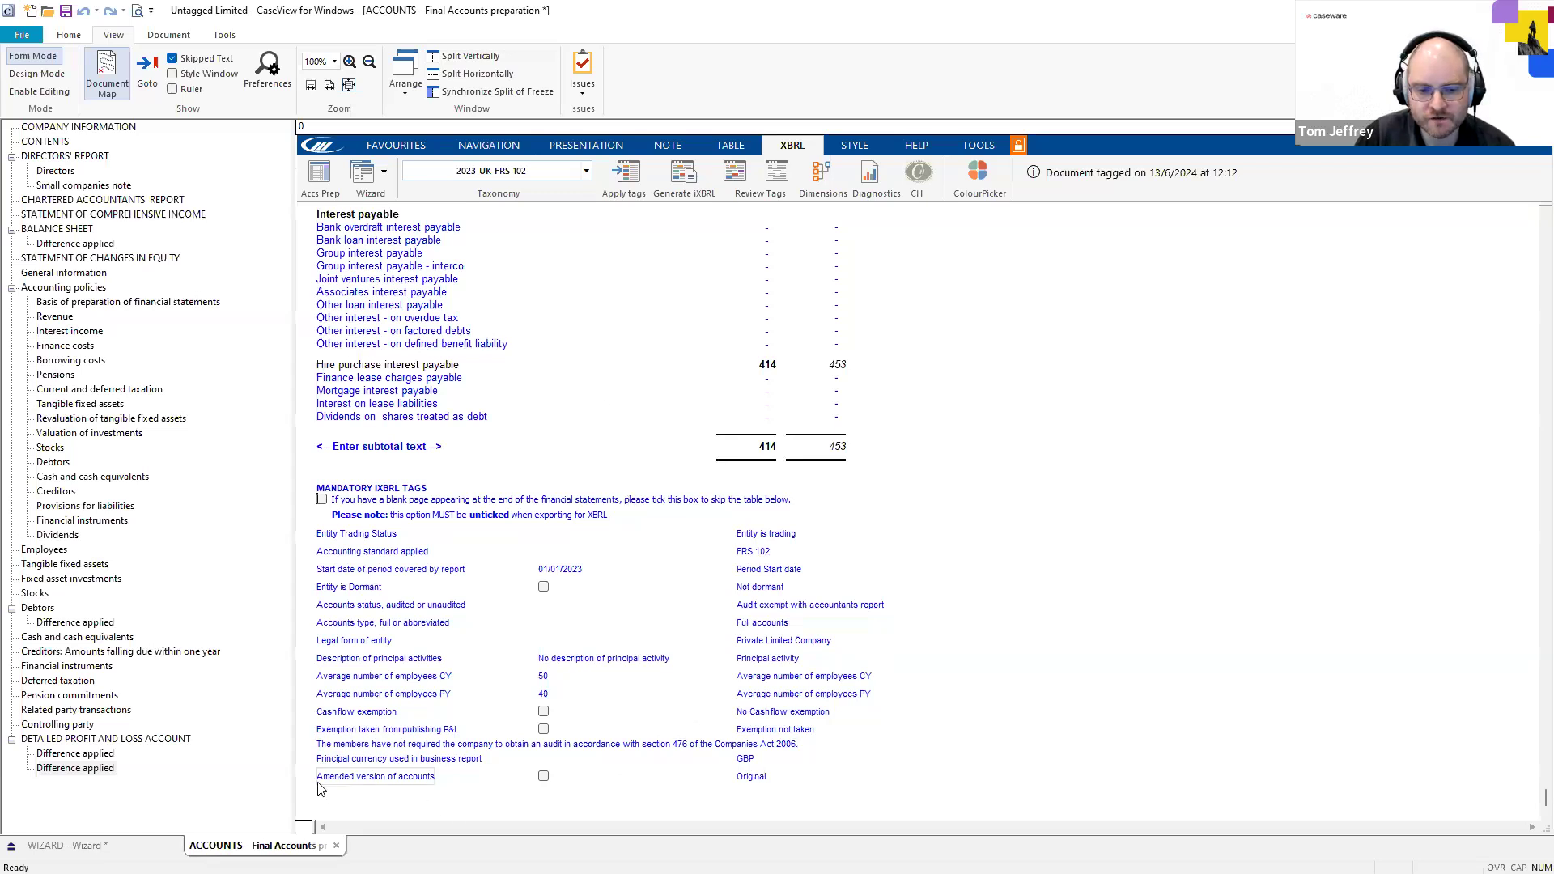
left_click(738, 792)
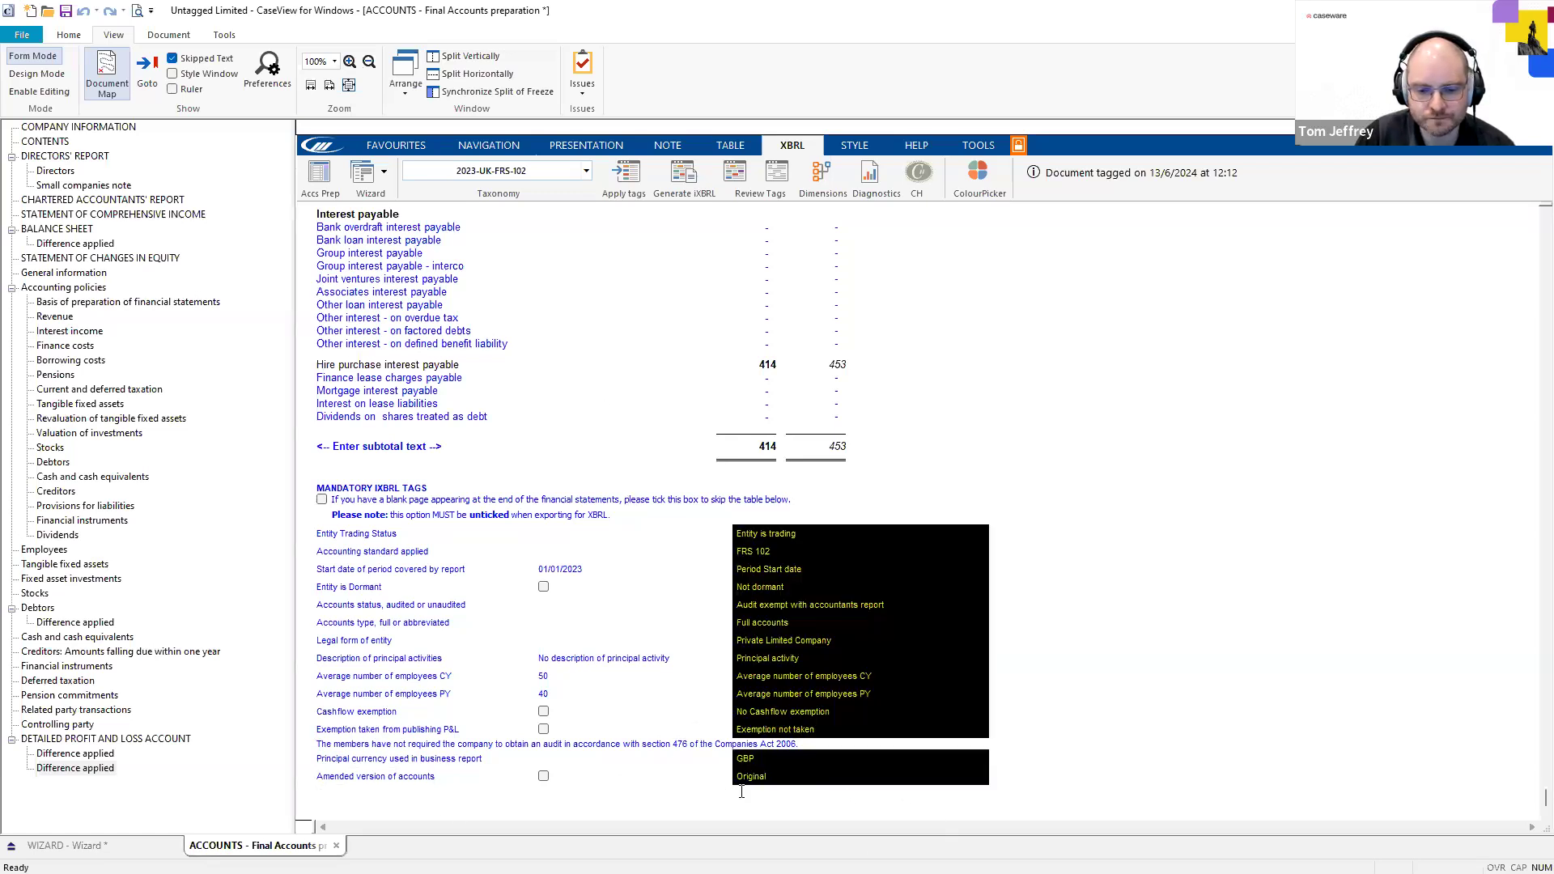
left_click(934, 769)
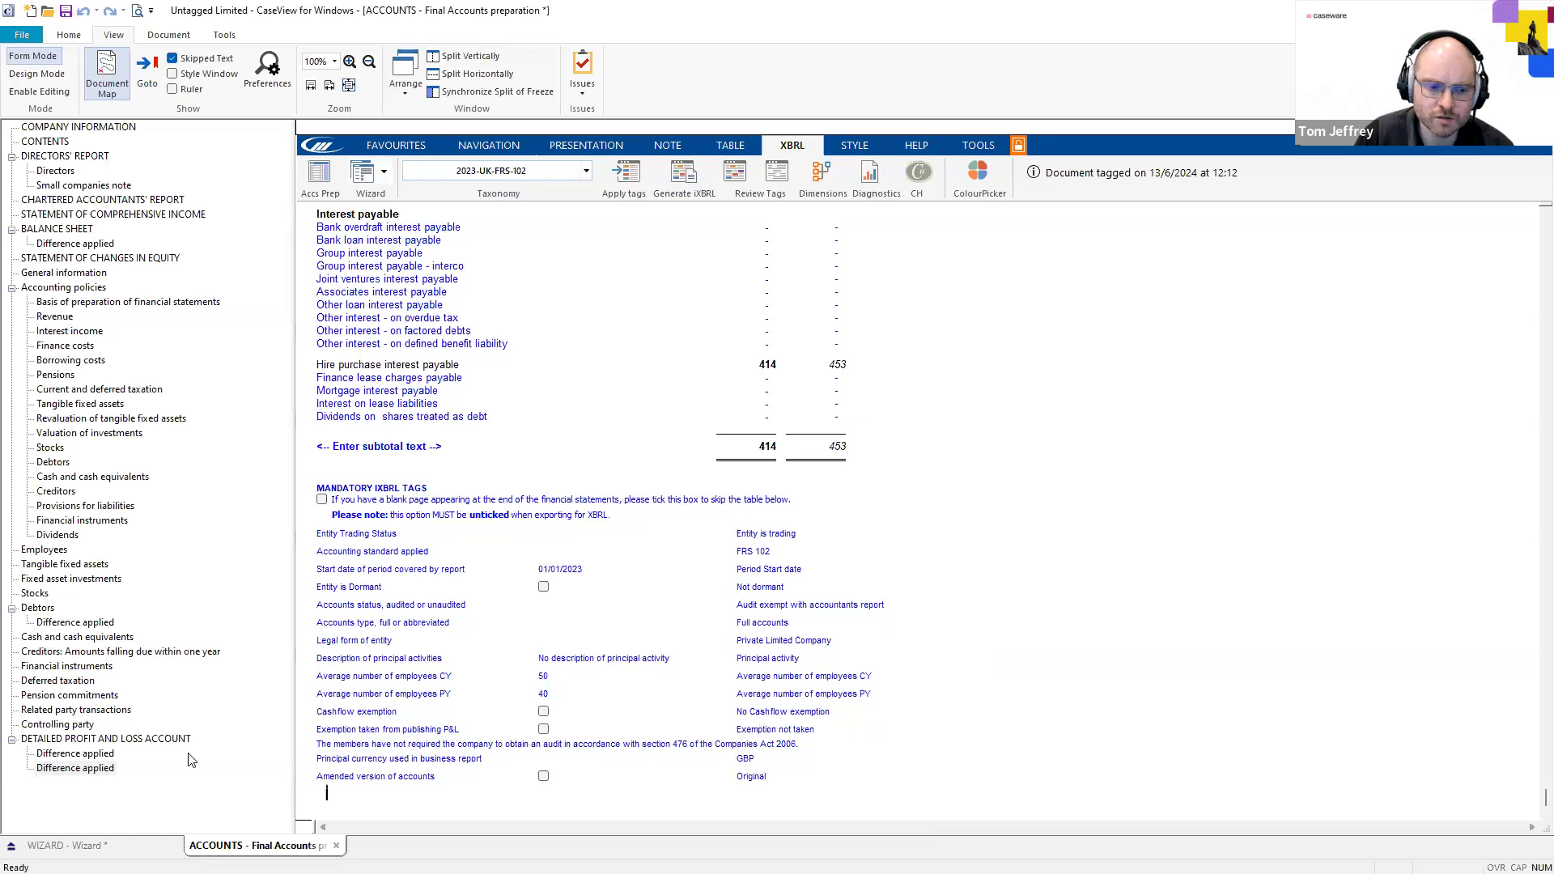
Mark the accounts as an amended version in the wizard's Accs Format disclosure settings and return to the final accounts
left_click(65, 845)
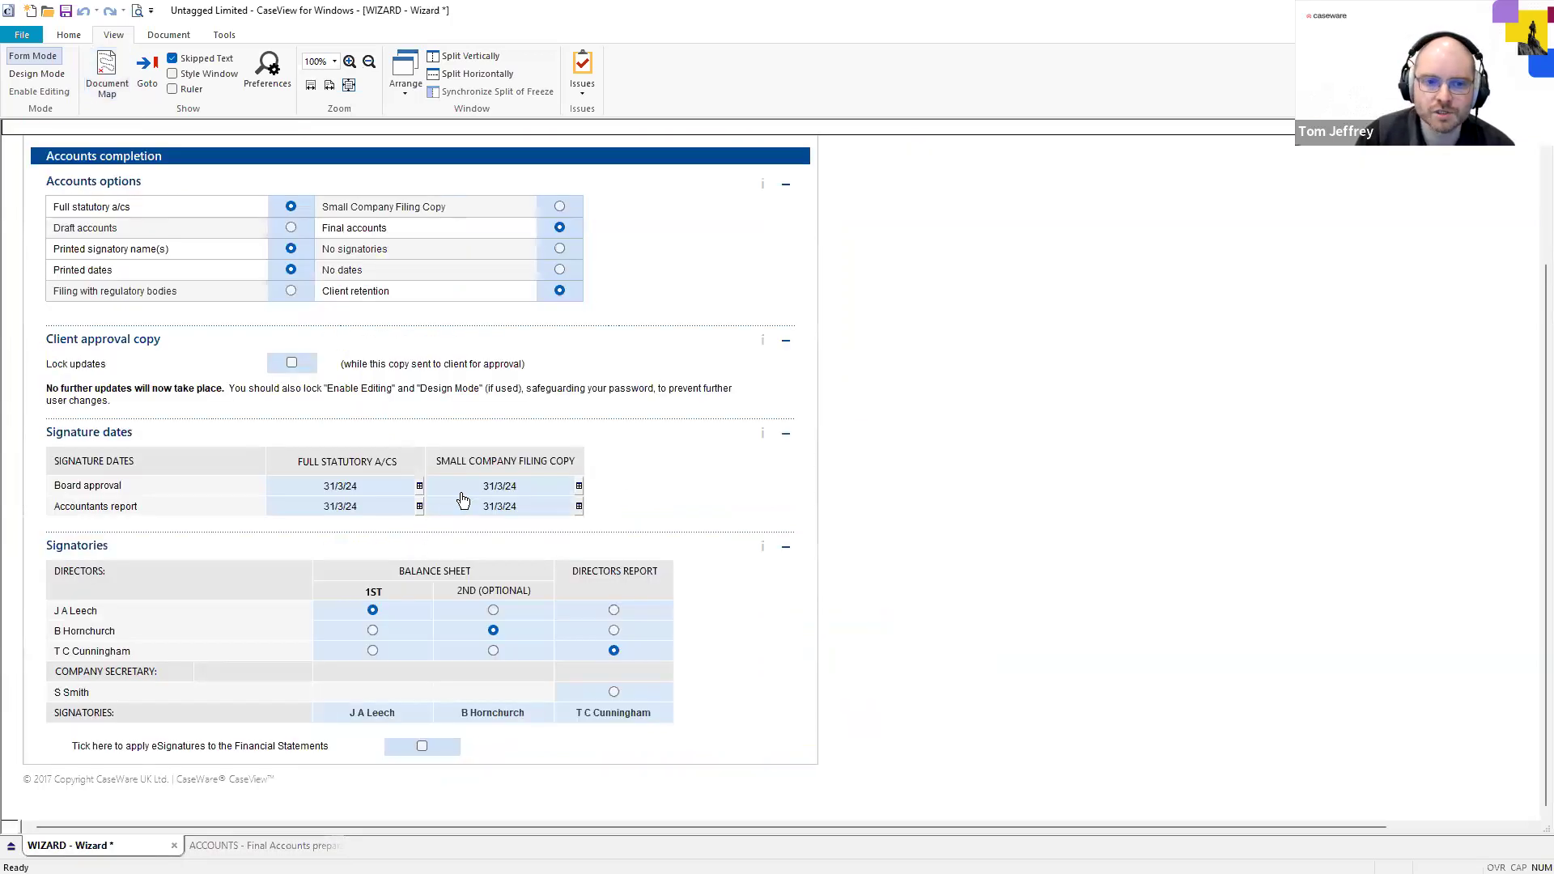
scroll(467, 472, "up", 3)
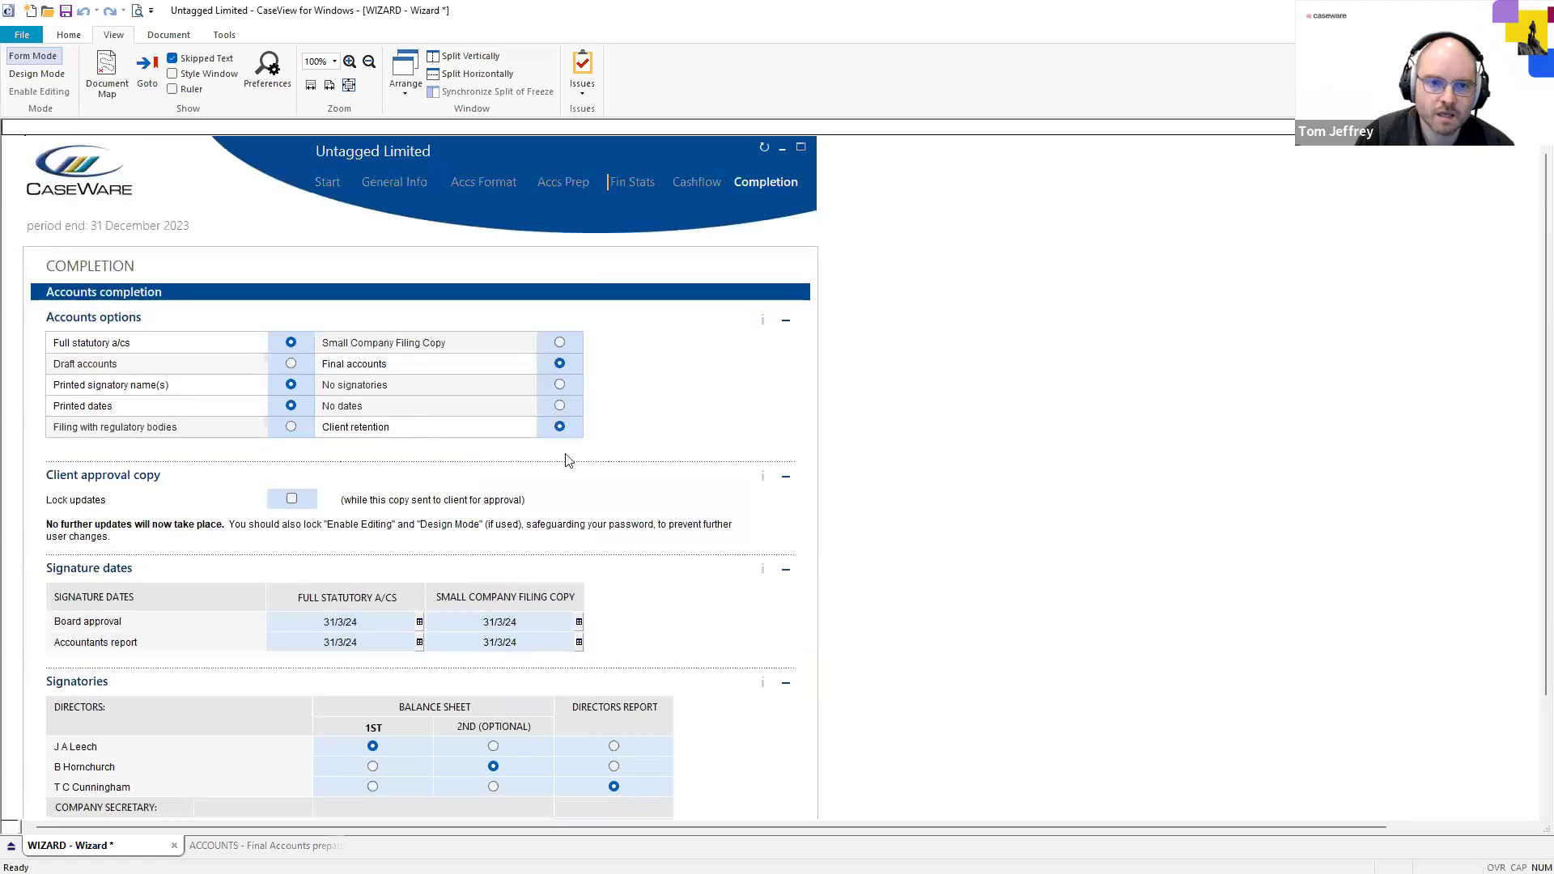
left_click(484, 183)
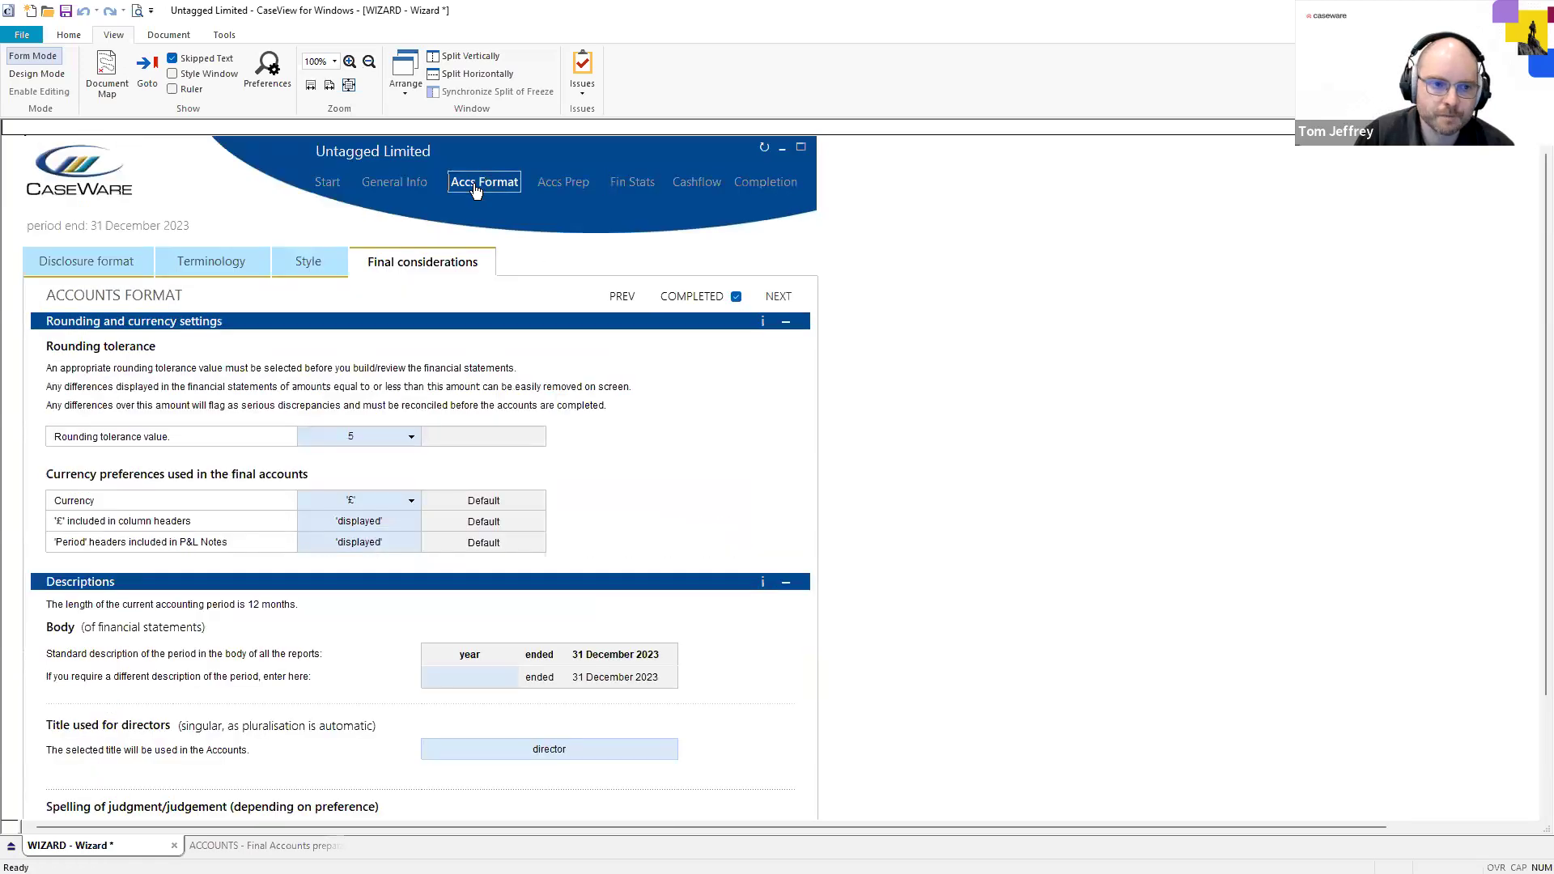
left_click(125, 266)
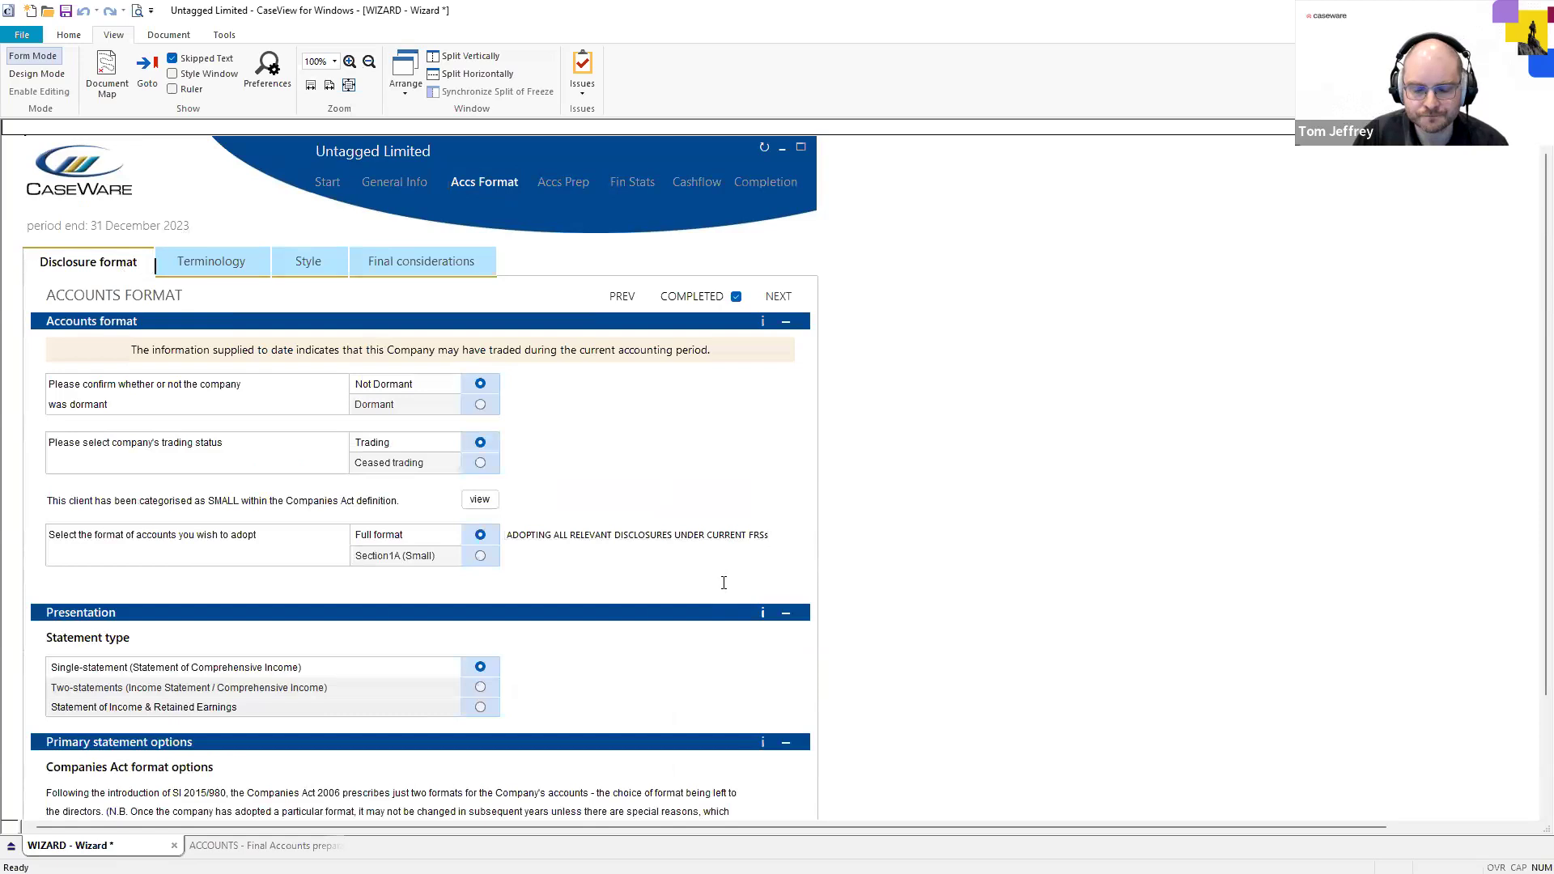
scroll(729, 586, "down", 10)
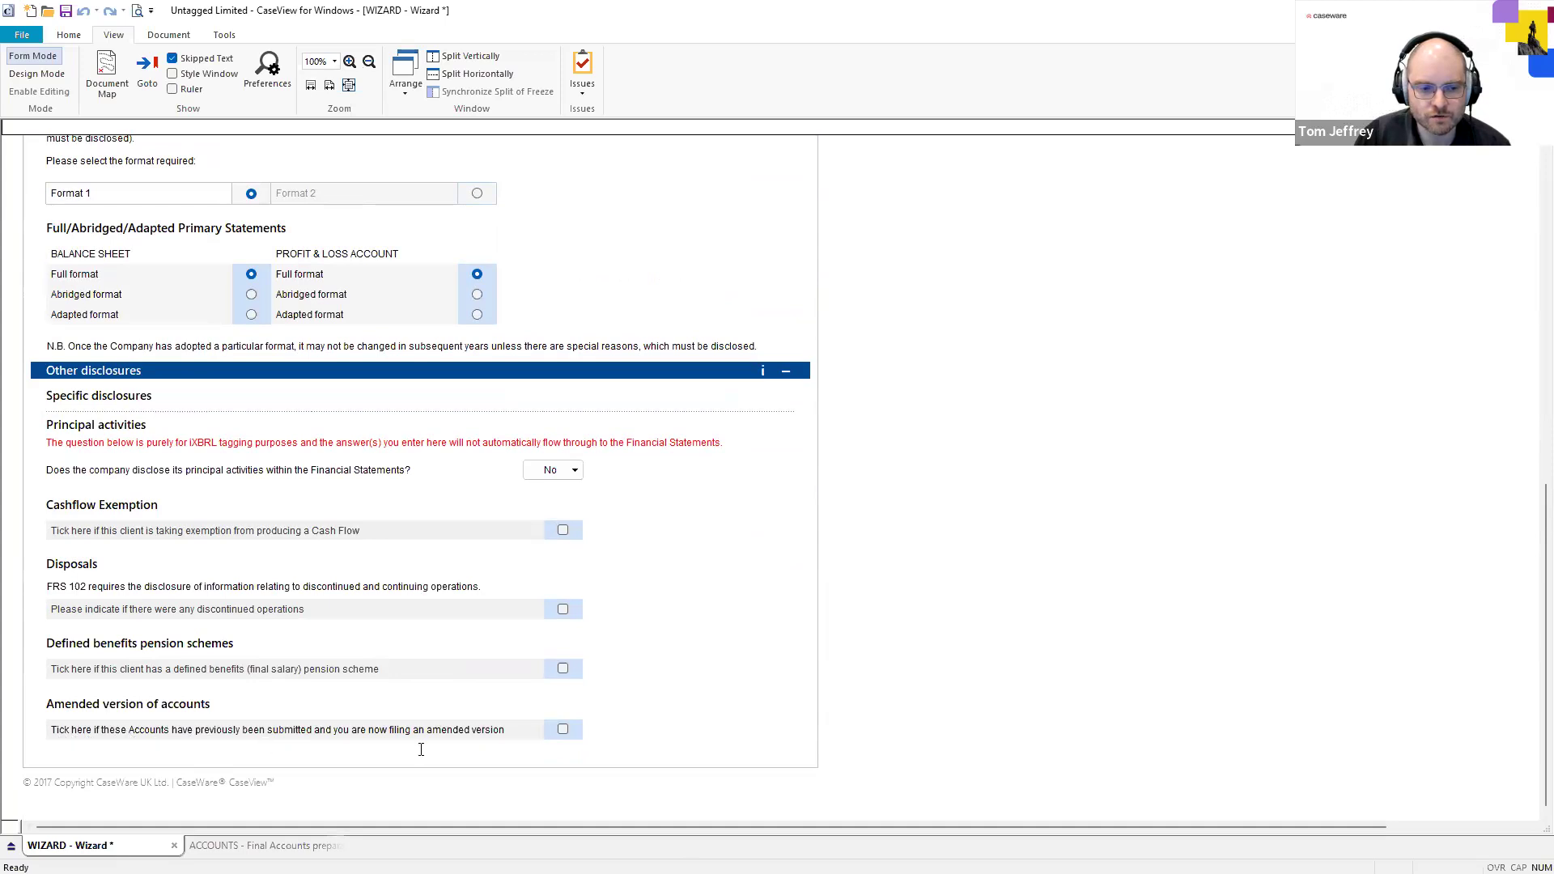
left_click(562, 730)
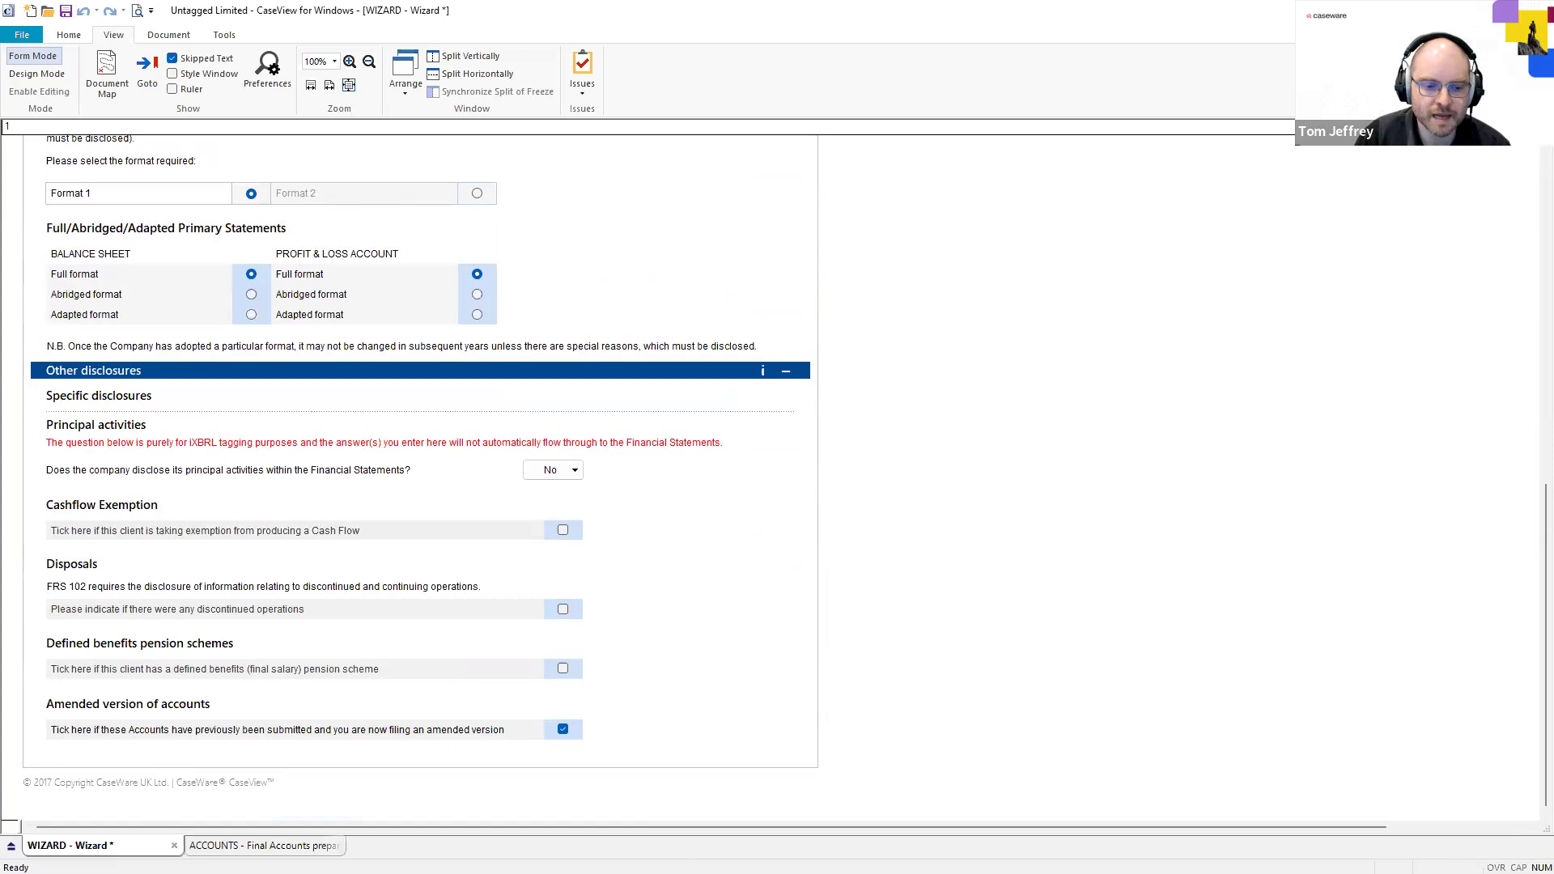
key("ctrl+Tab")
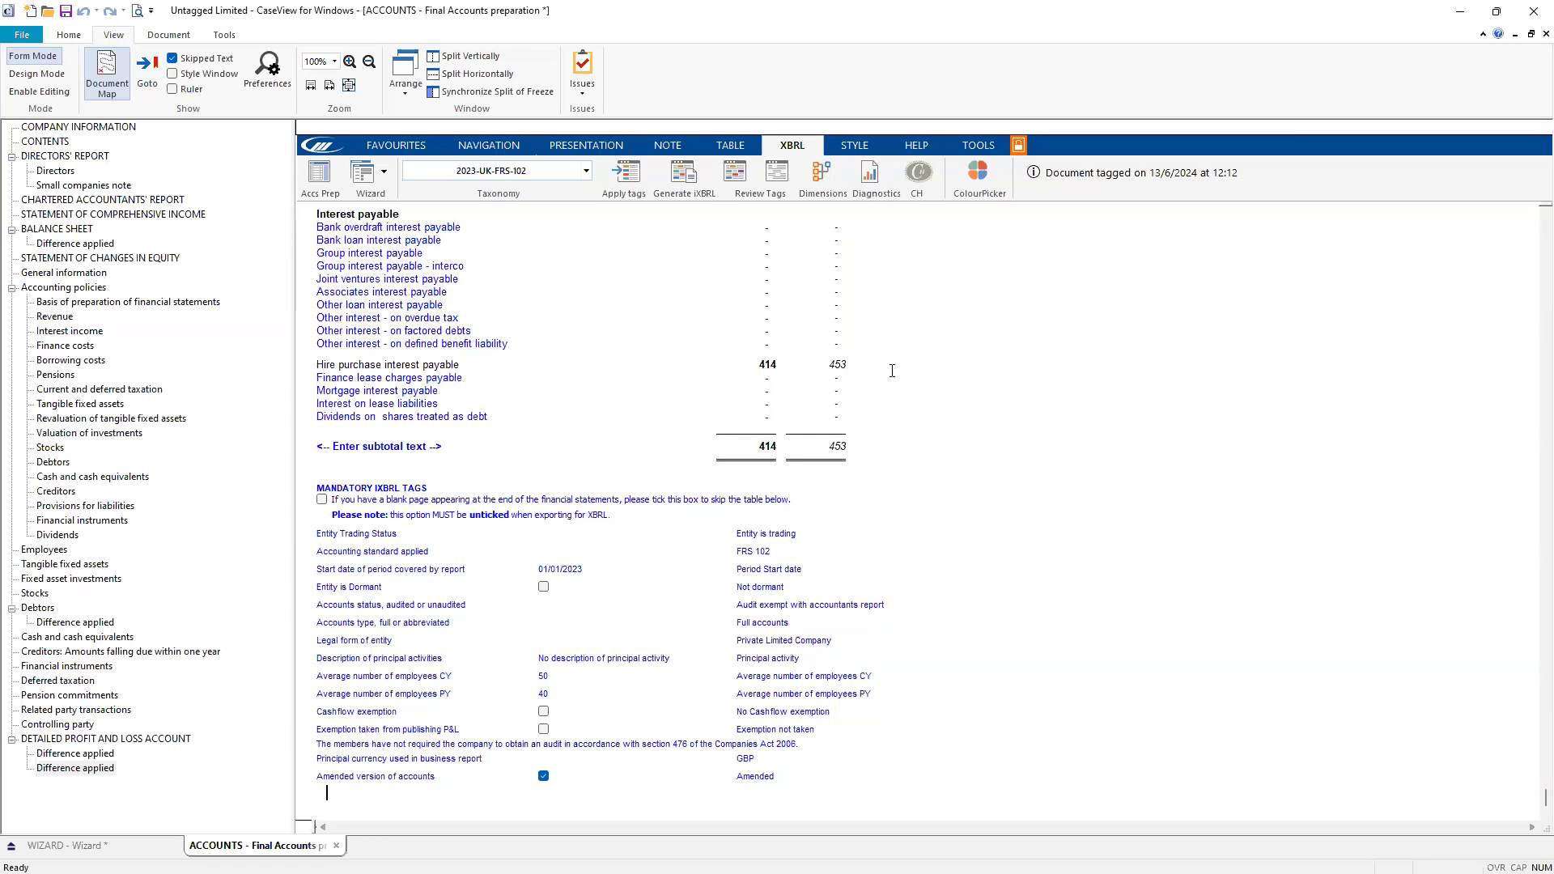
Open the KL Update tool for the final accounts document and dismiss it
scroll(896, 366, "up", 1)
scroll(895, 365, "up", 2)
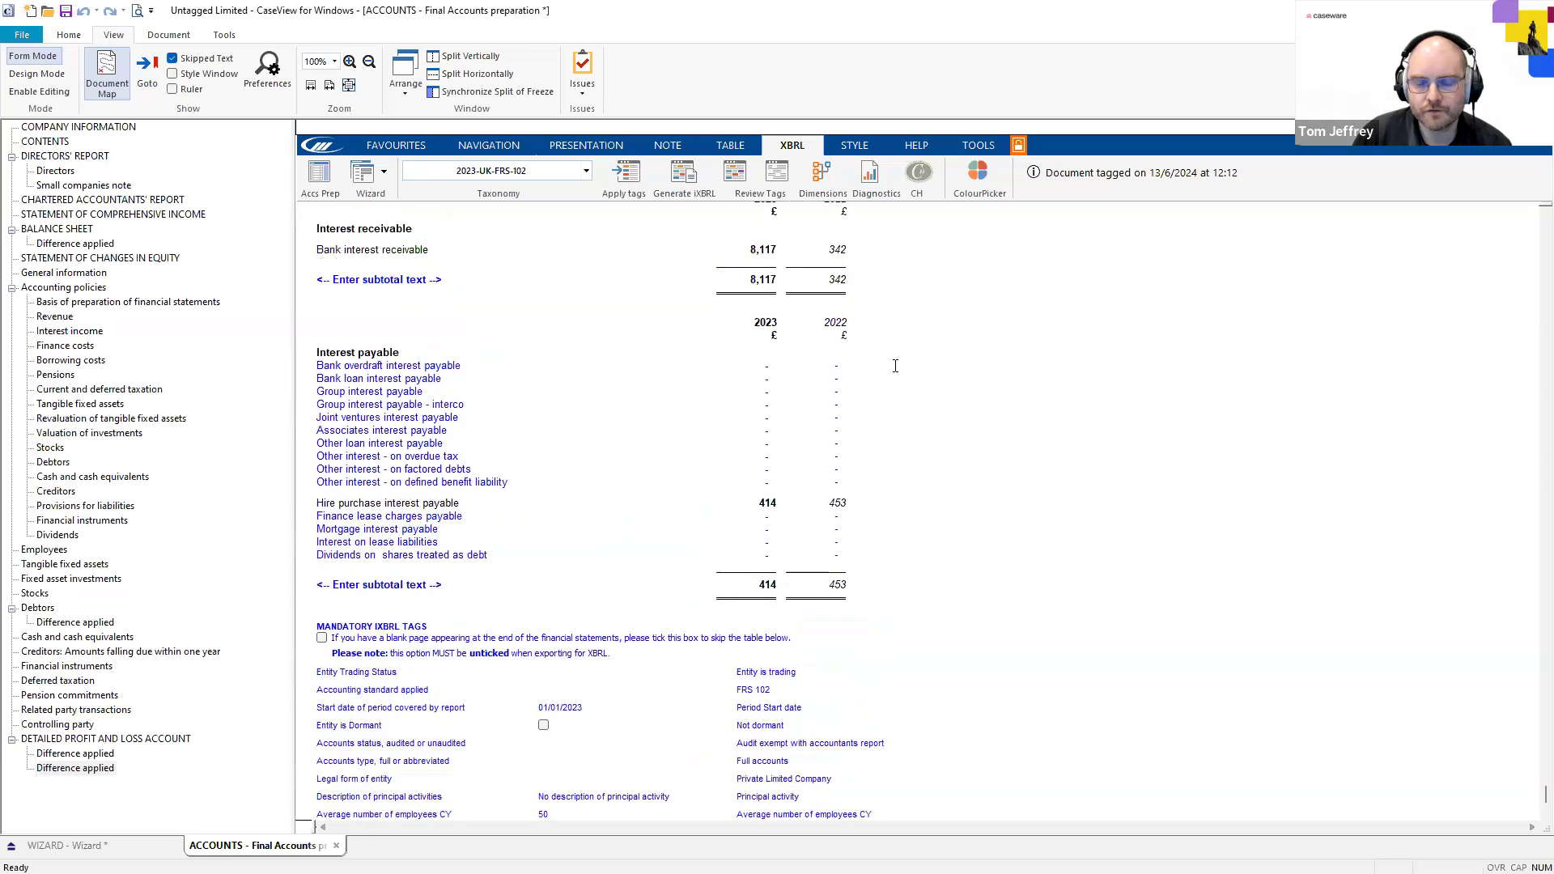
scroll(895, 365, "up", 1)
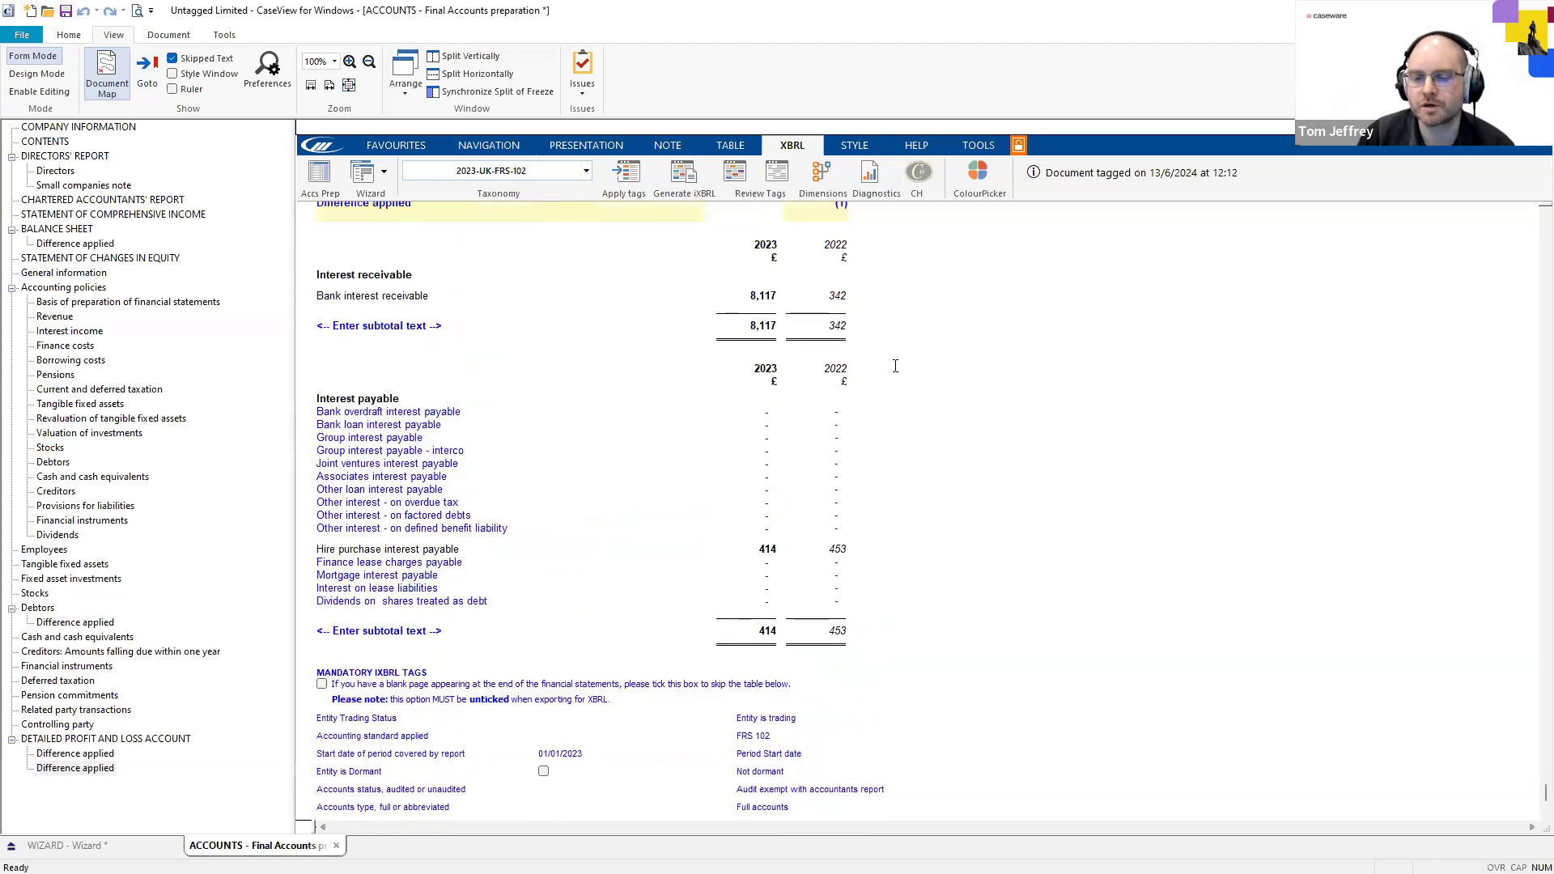
left_click(974, 151)
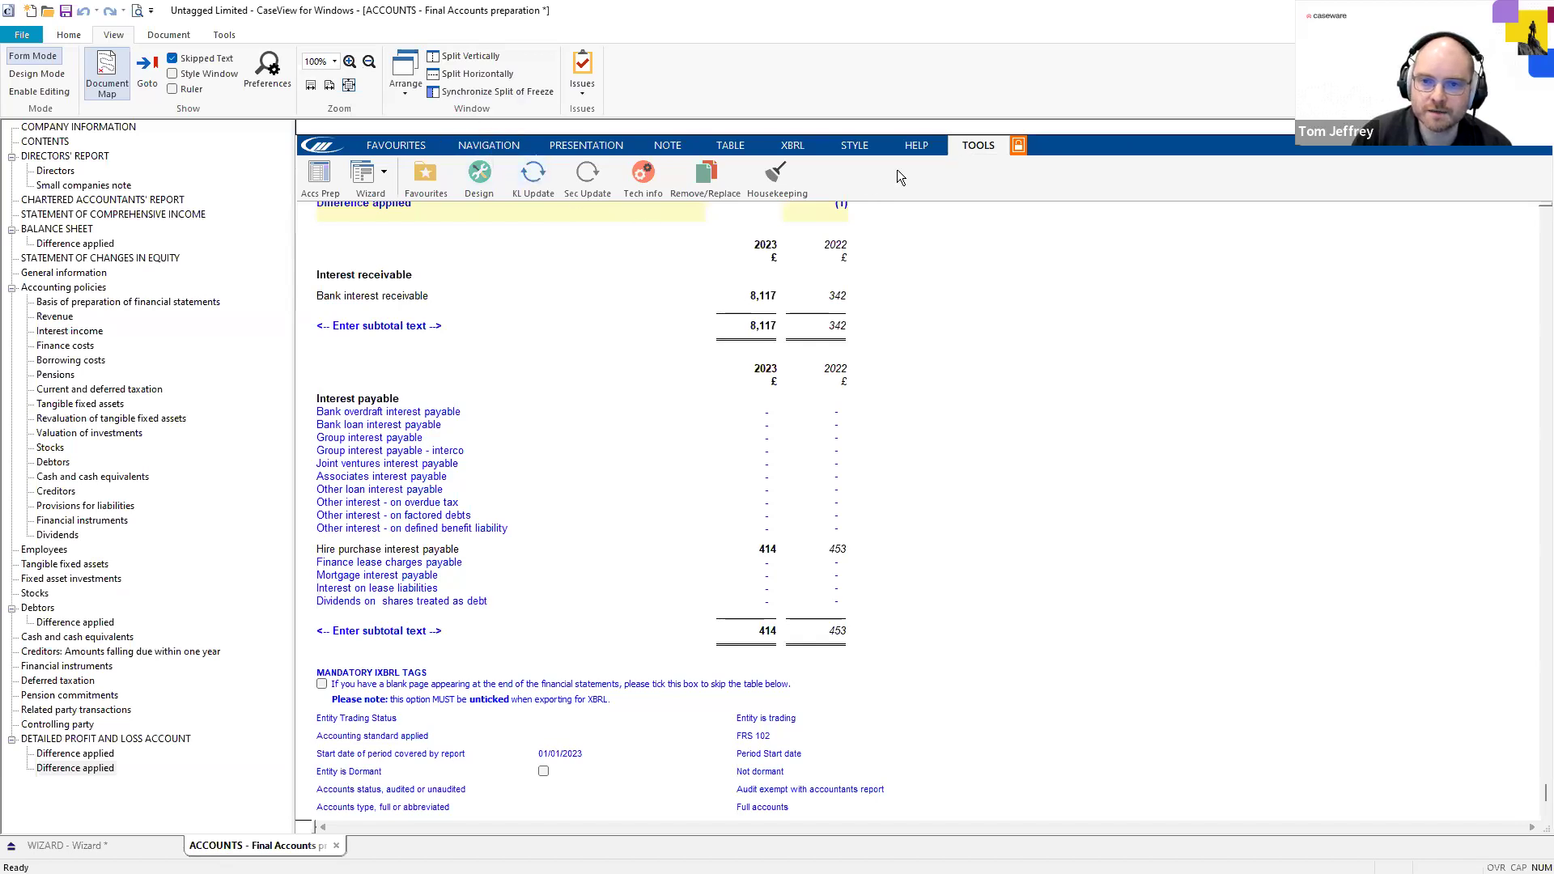
left_click(533, 181)
left_click(805, 497)
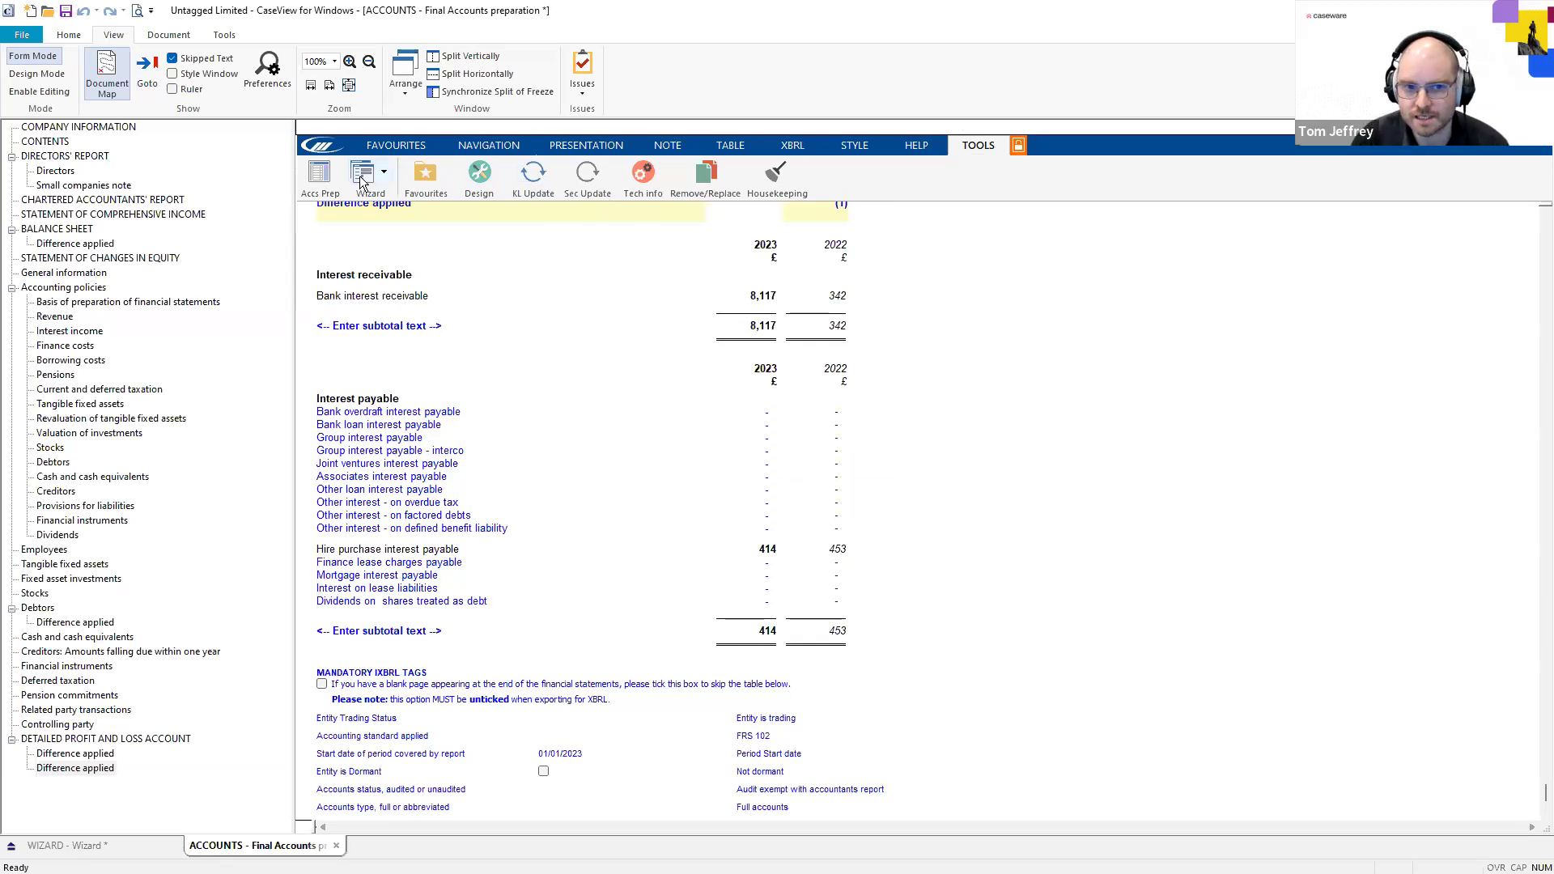
Select No dates in the wizard's Completion accounts options and return to the final accounts
left_click(154, 842)
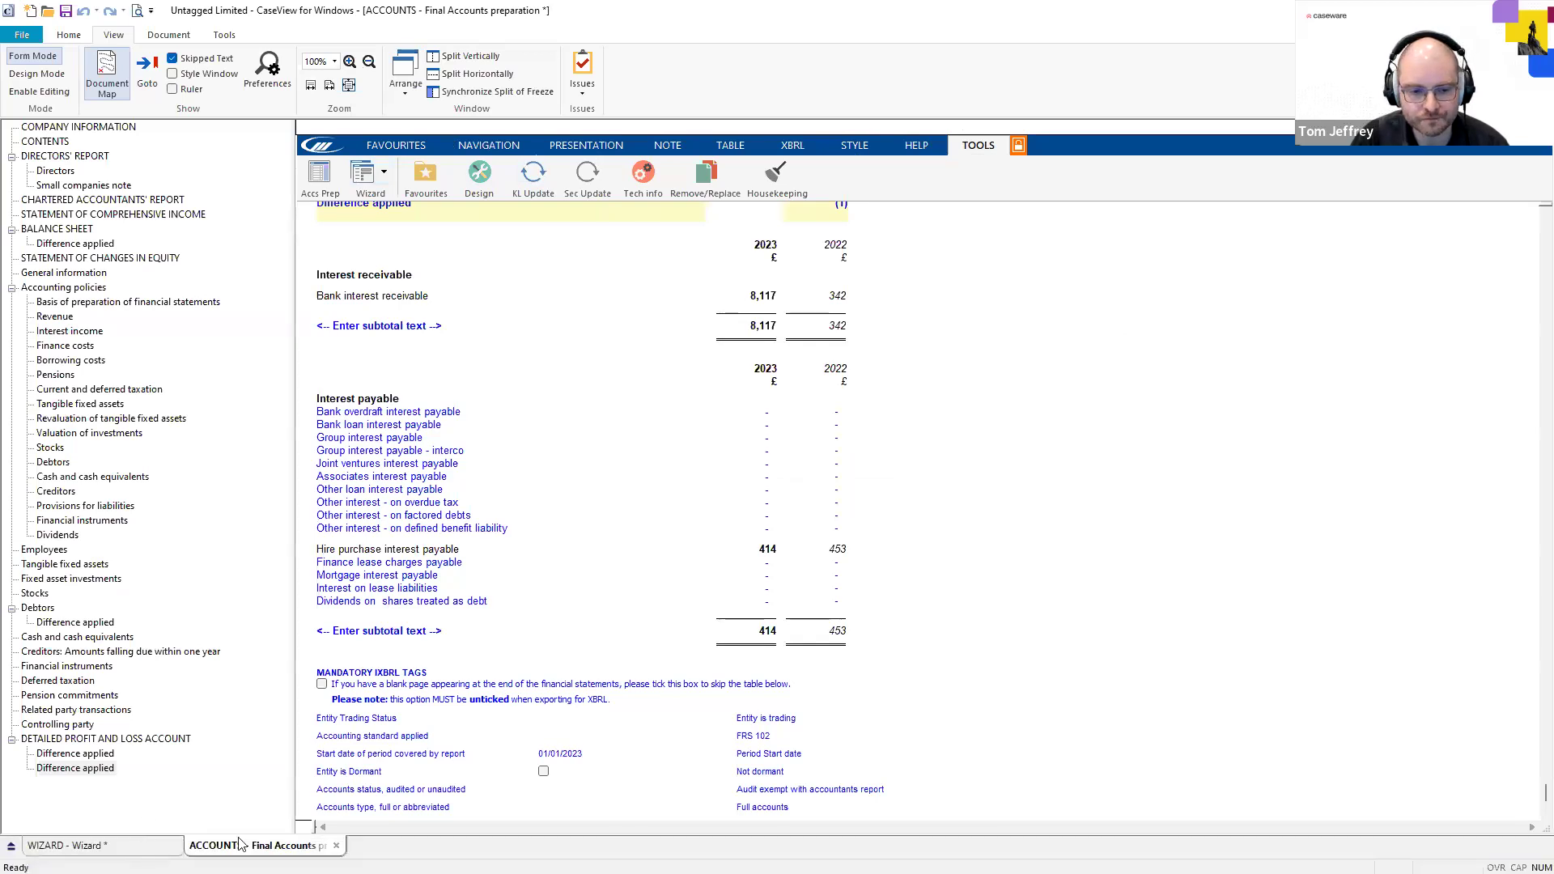
scroll(572, 419, "up", 15)
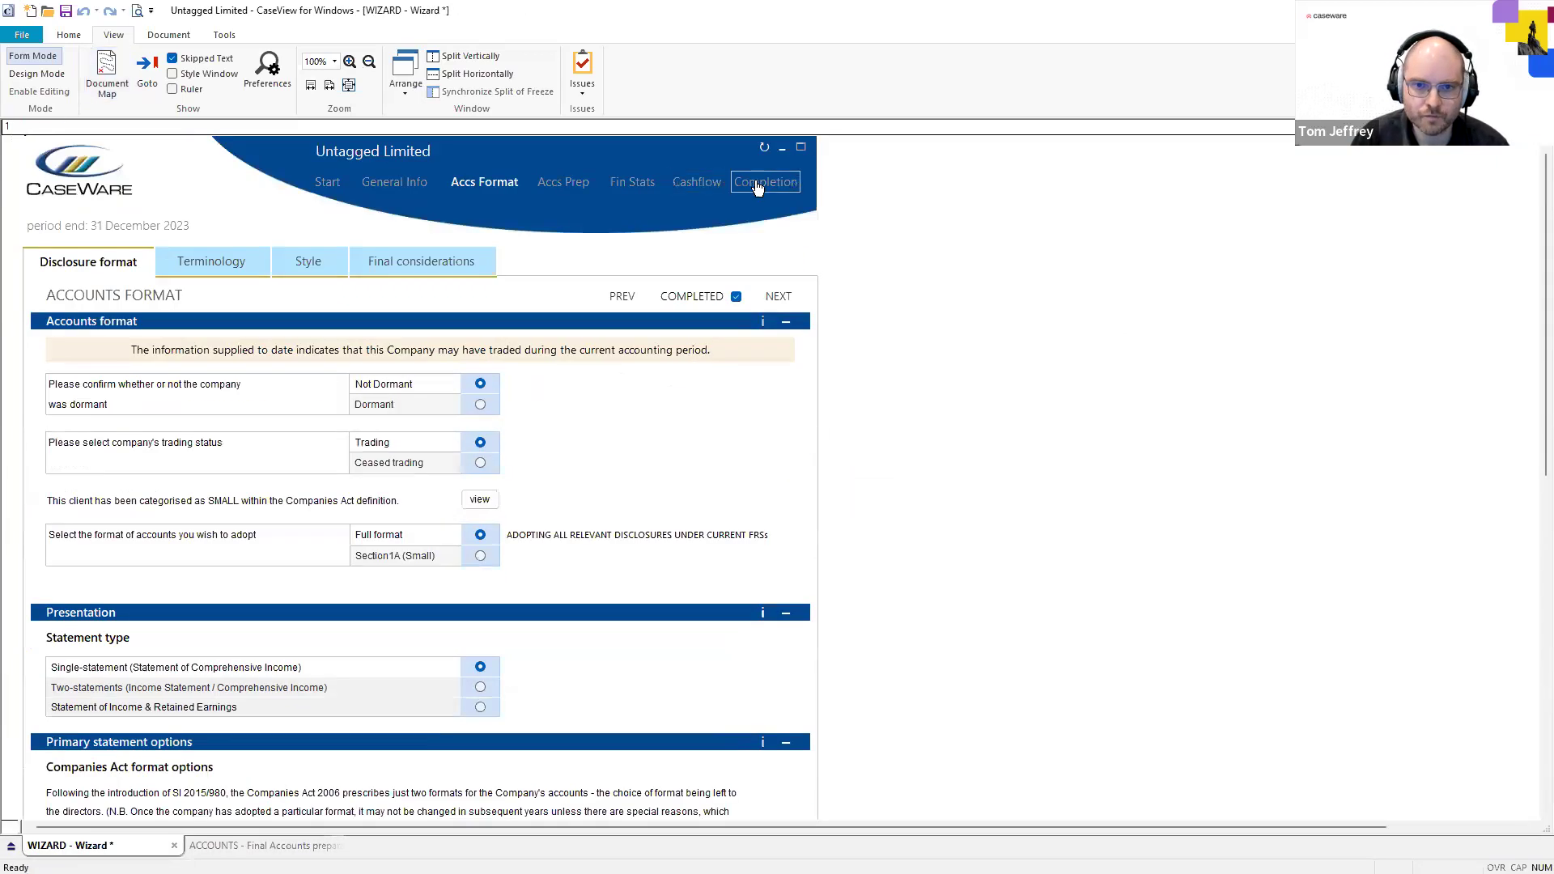
left_click(766, 182)
left_click(560, 406)
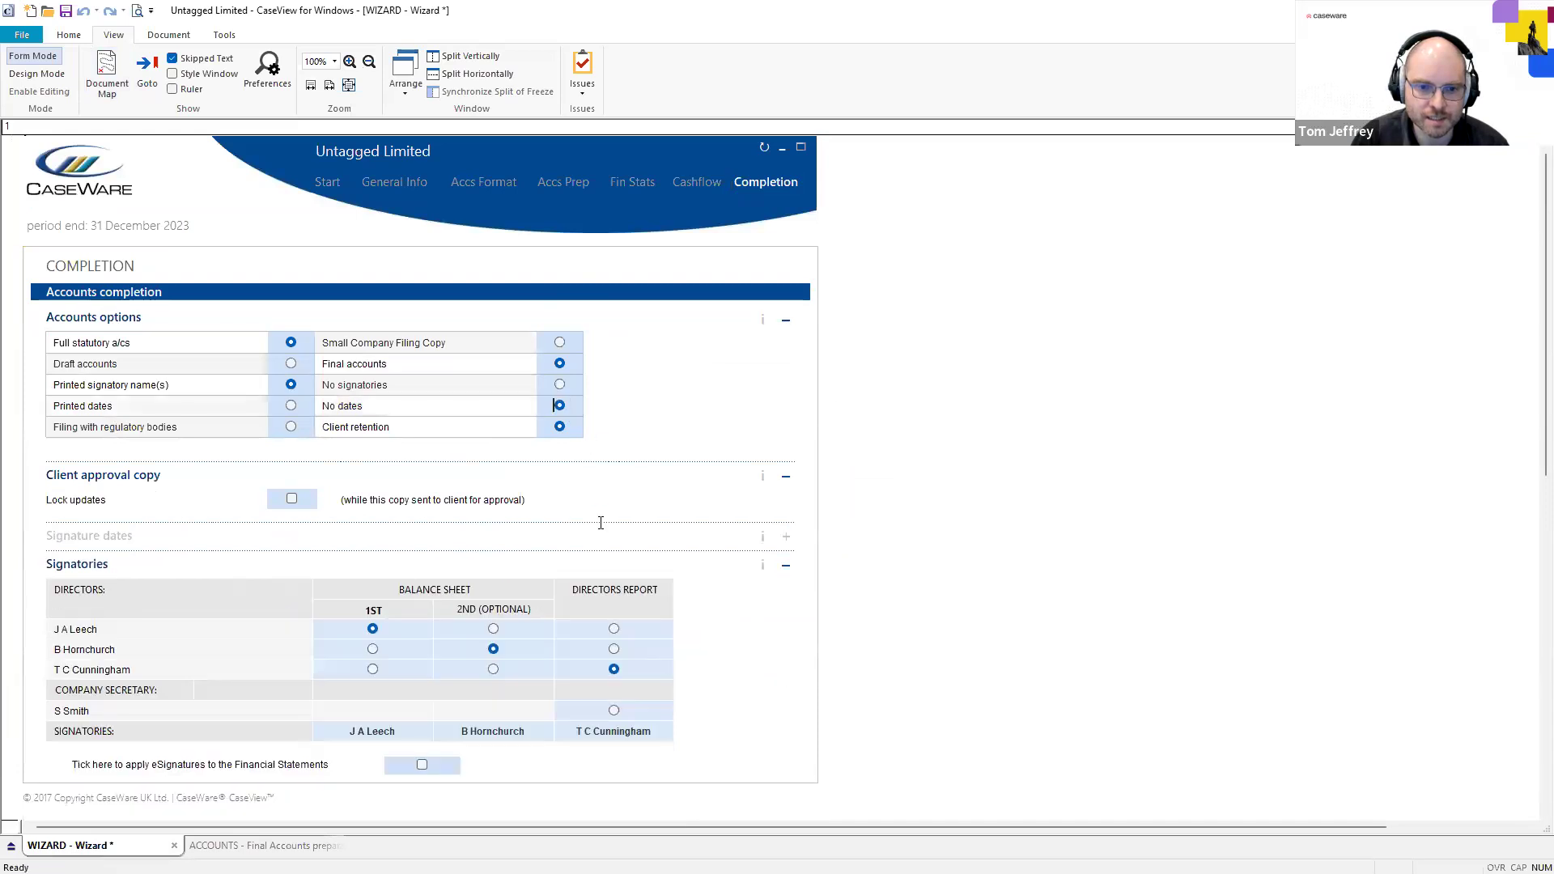
left_click(262, 846)
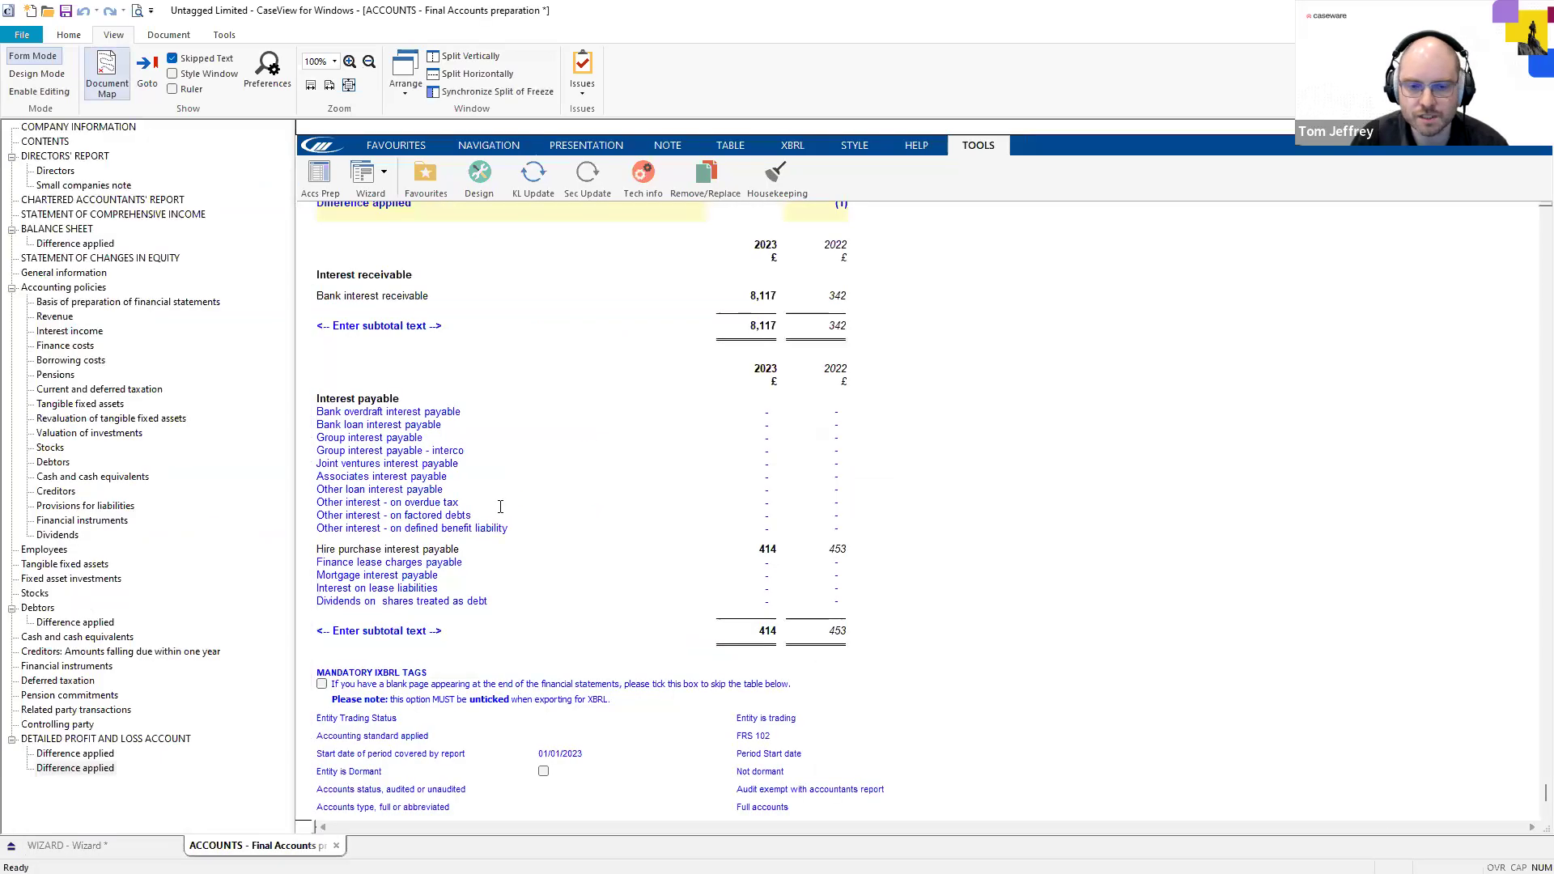
Check the Knowledge Library Update list with the freeze sections included, deselect every section and close it without updating
left_click(531, 178)
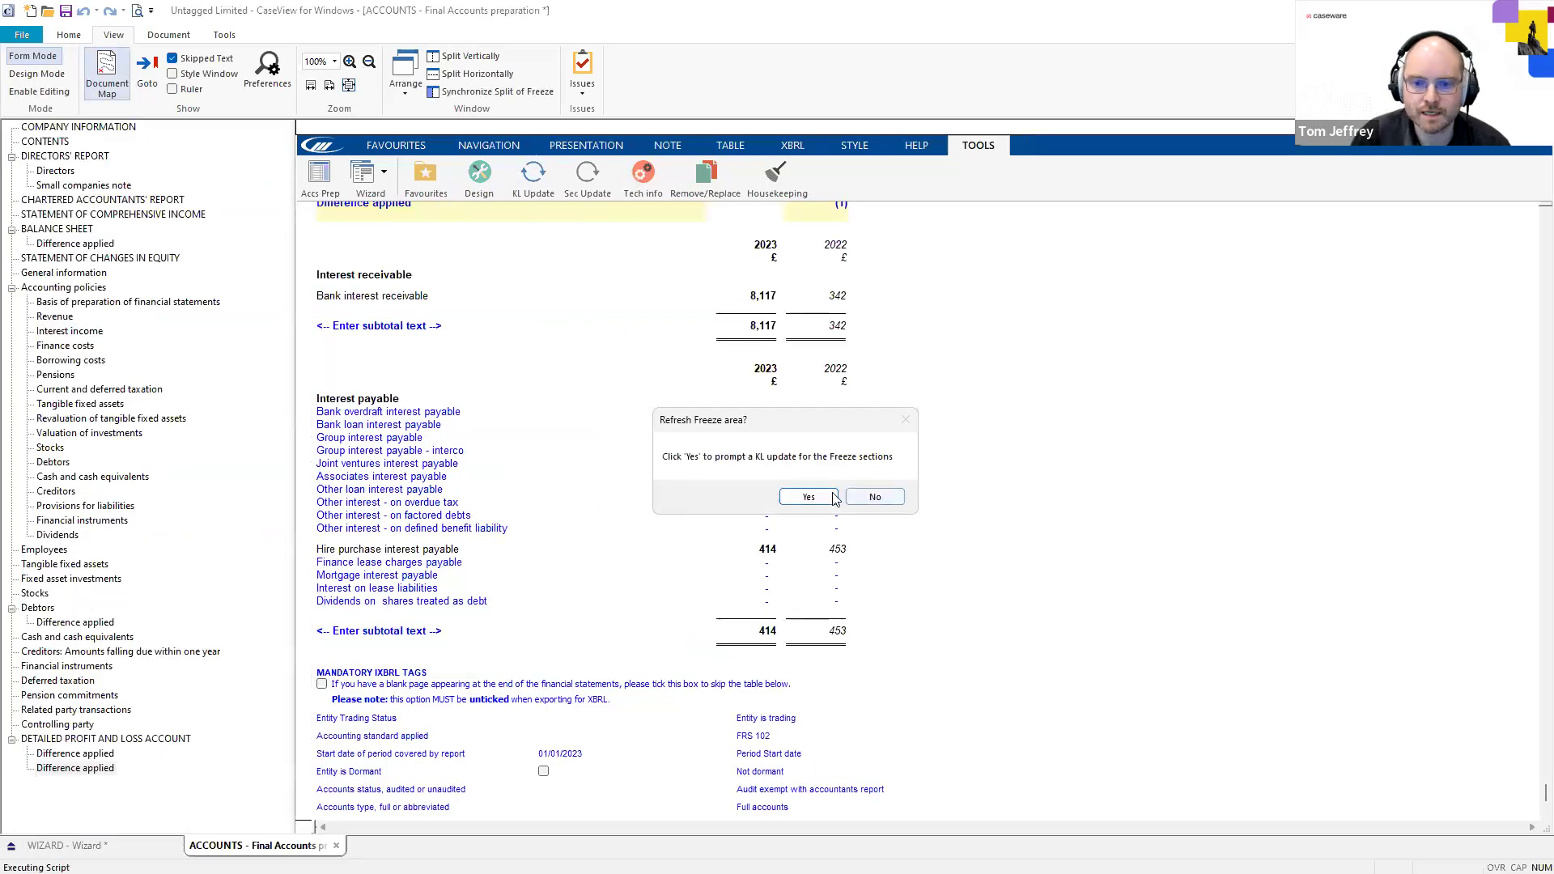
left_click(806, 497)
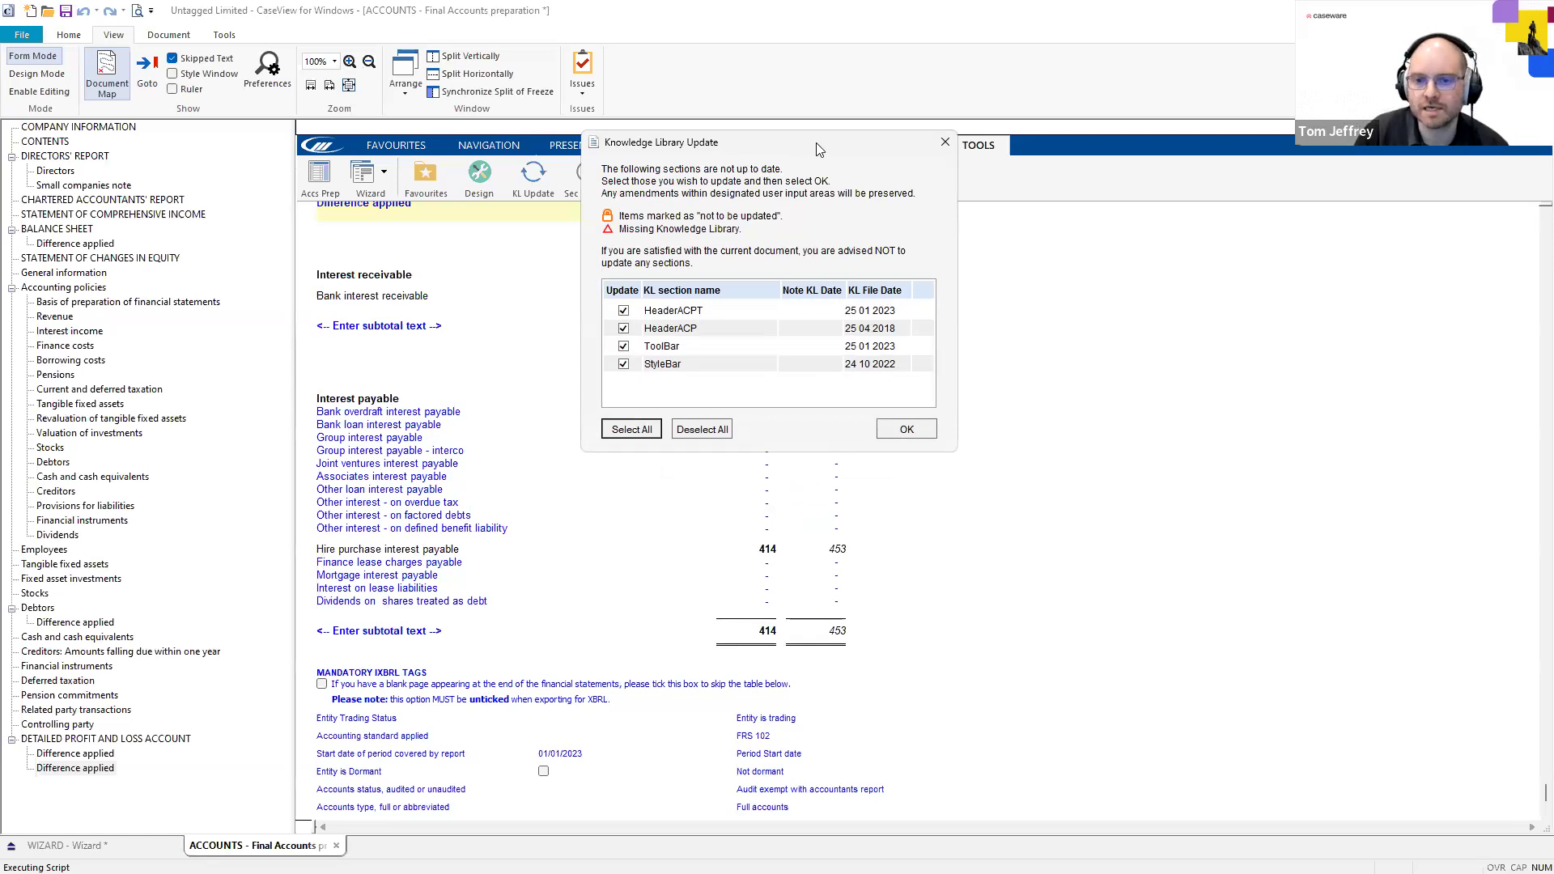
left_click_drag(812, 145, 1064, 246)
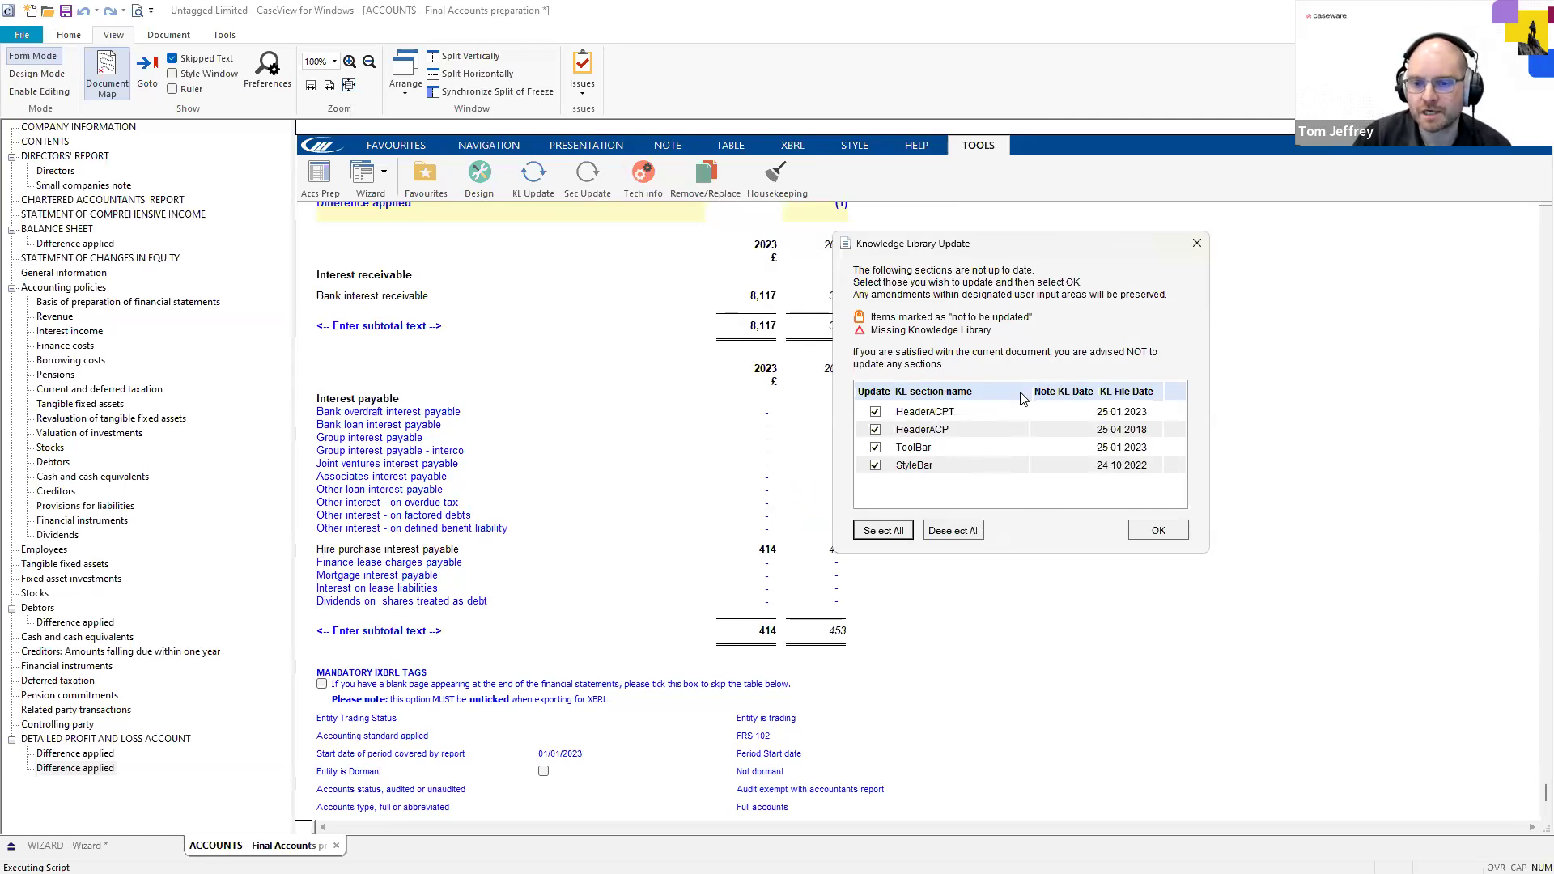
left_click(974, 530)
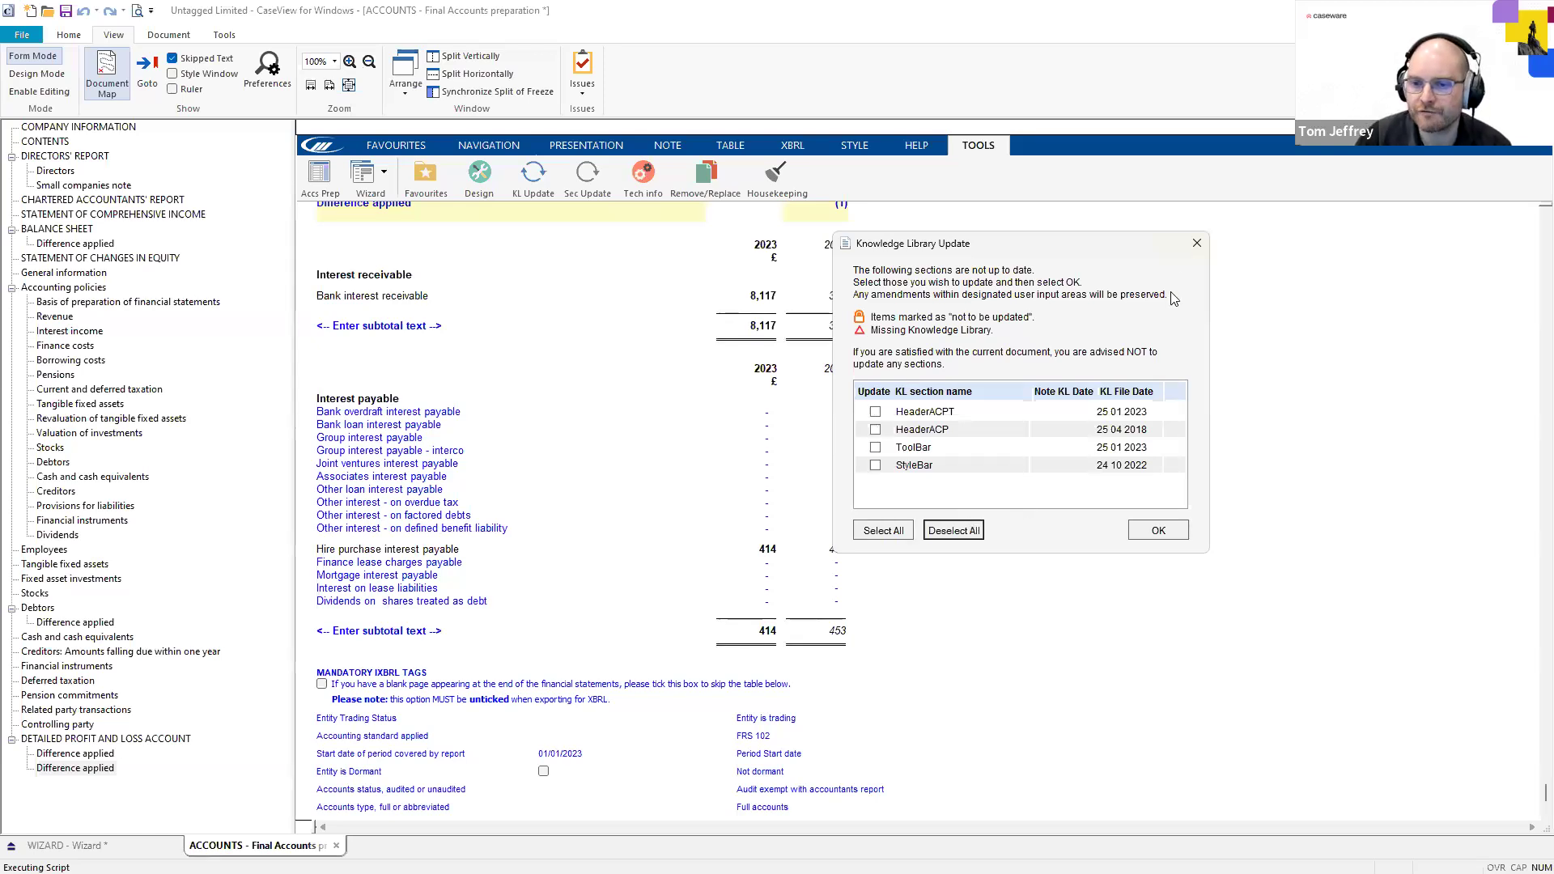
left_click(1196, 245)
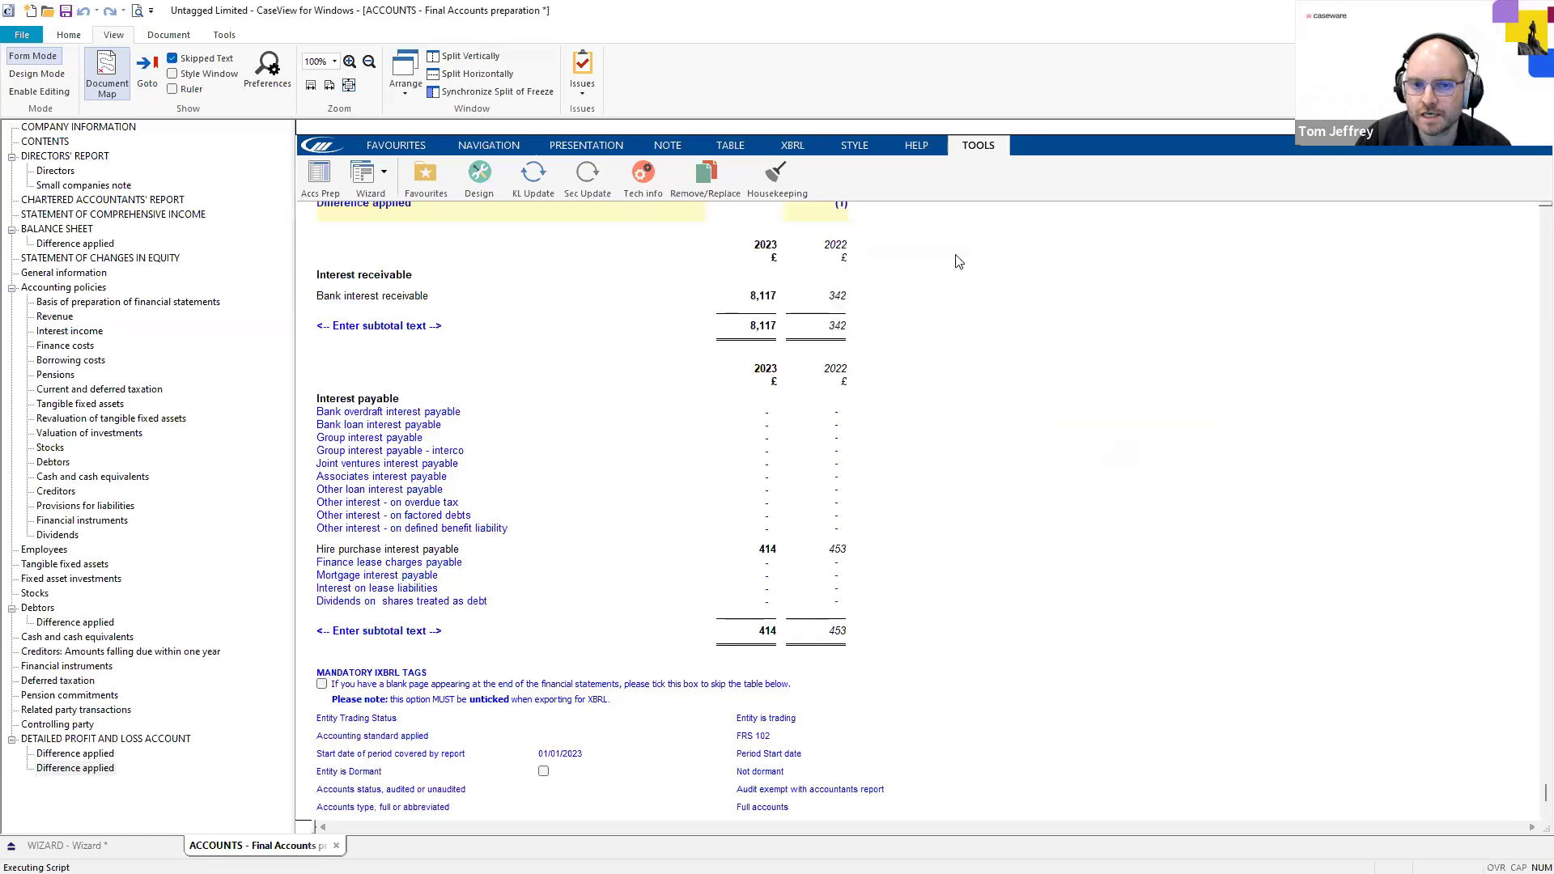
Return to the XBRL tools, review the Mandatory iXBRL Tags table and save the final accounts
left_click(792, 145)
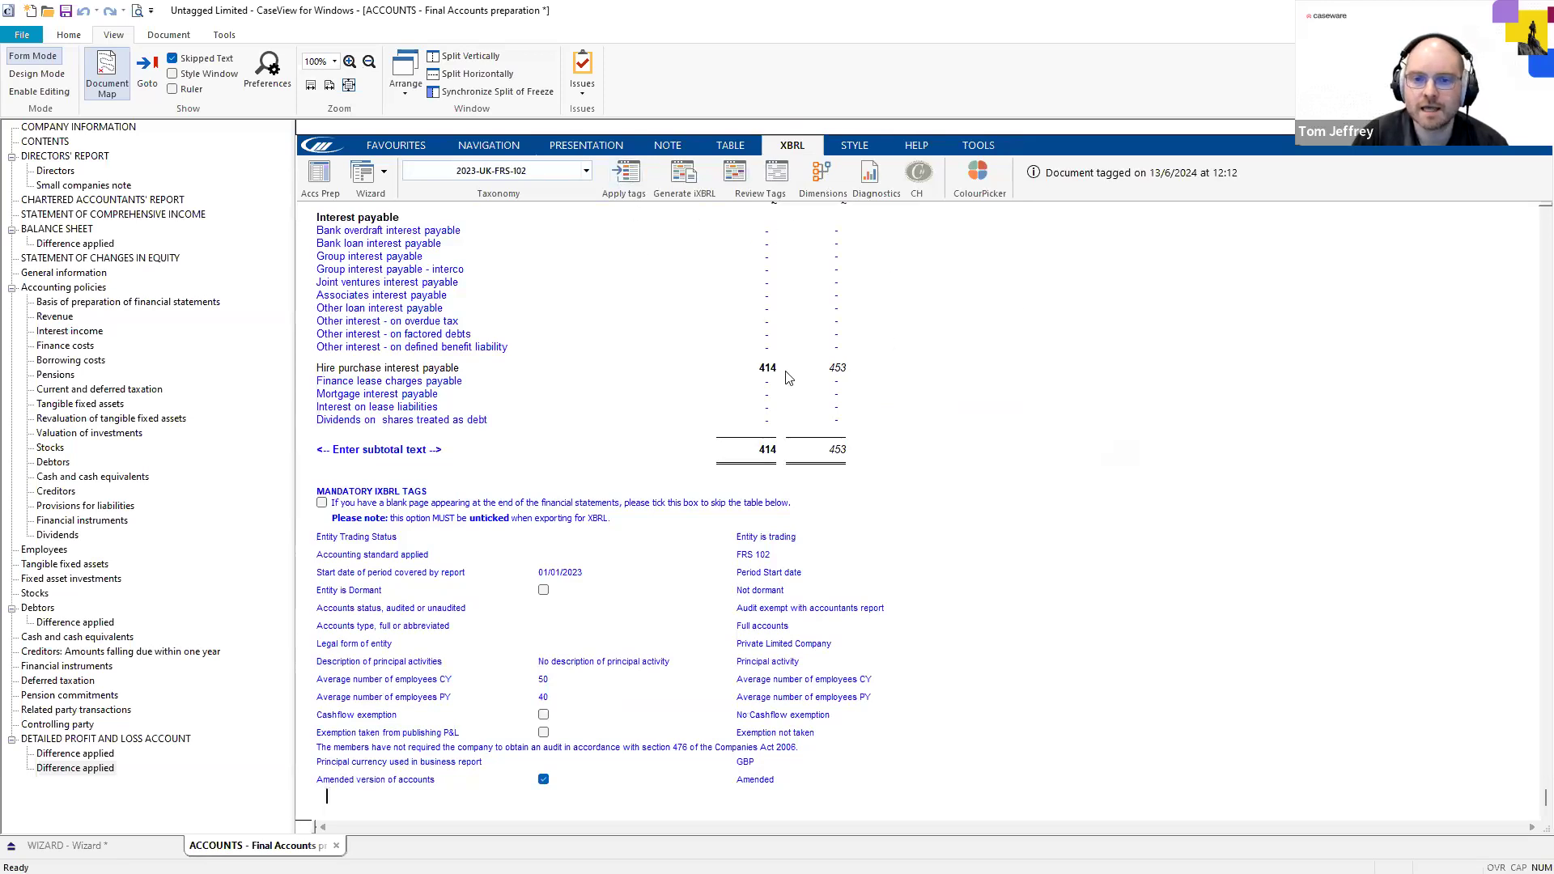
mouse_move(789, 378)
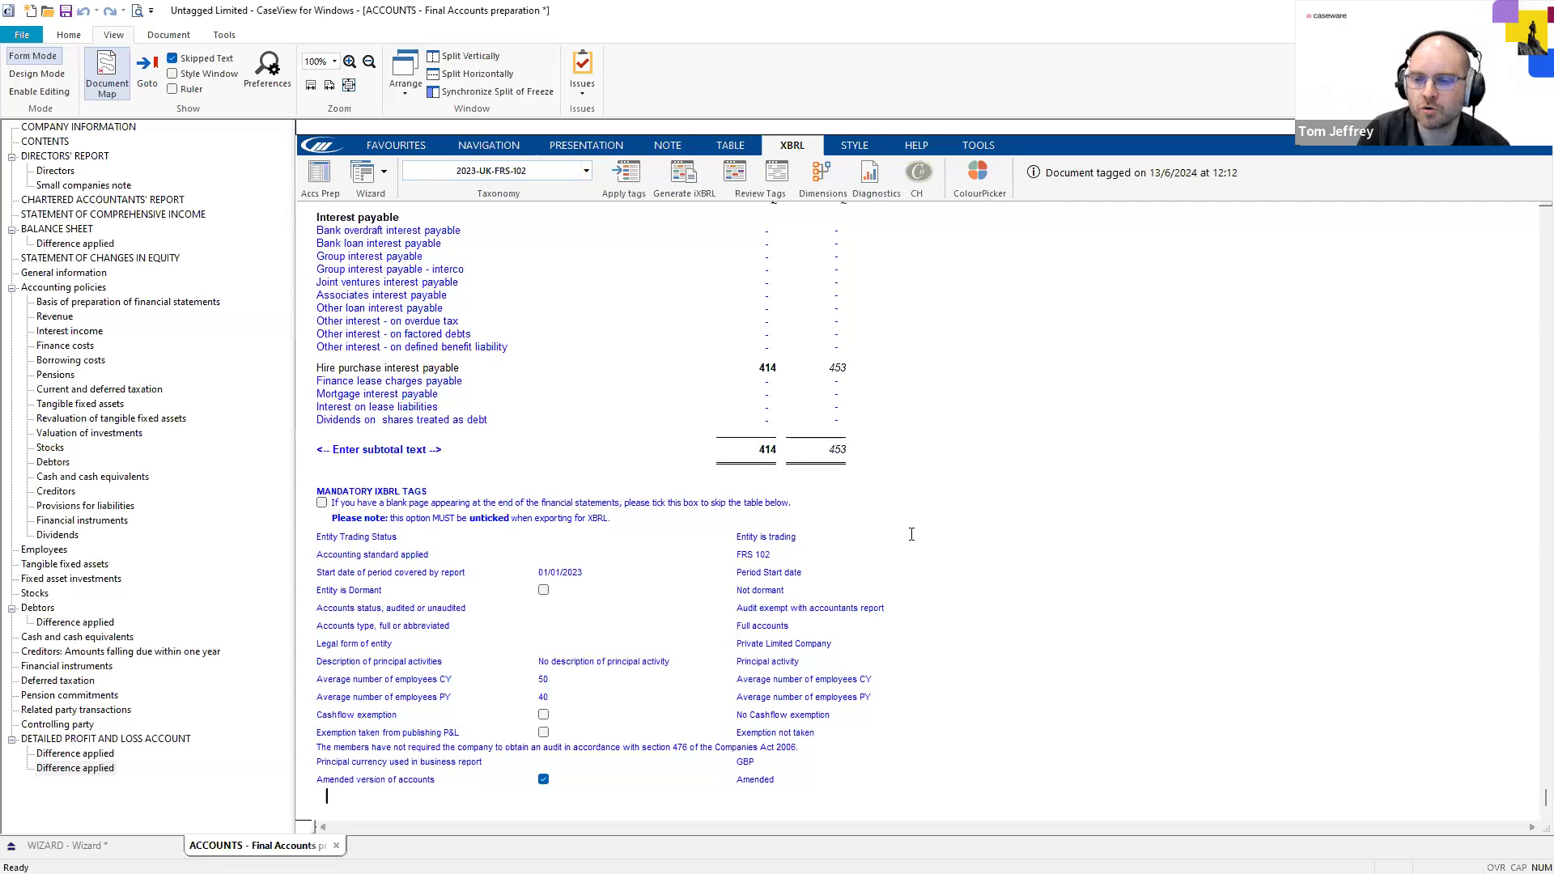
key("ctrl+s")
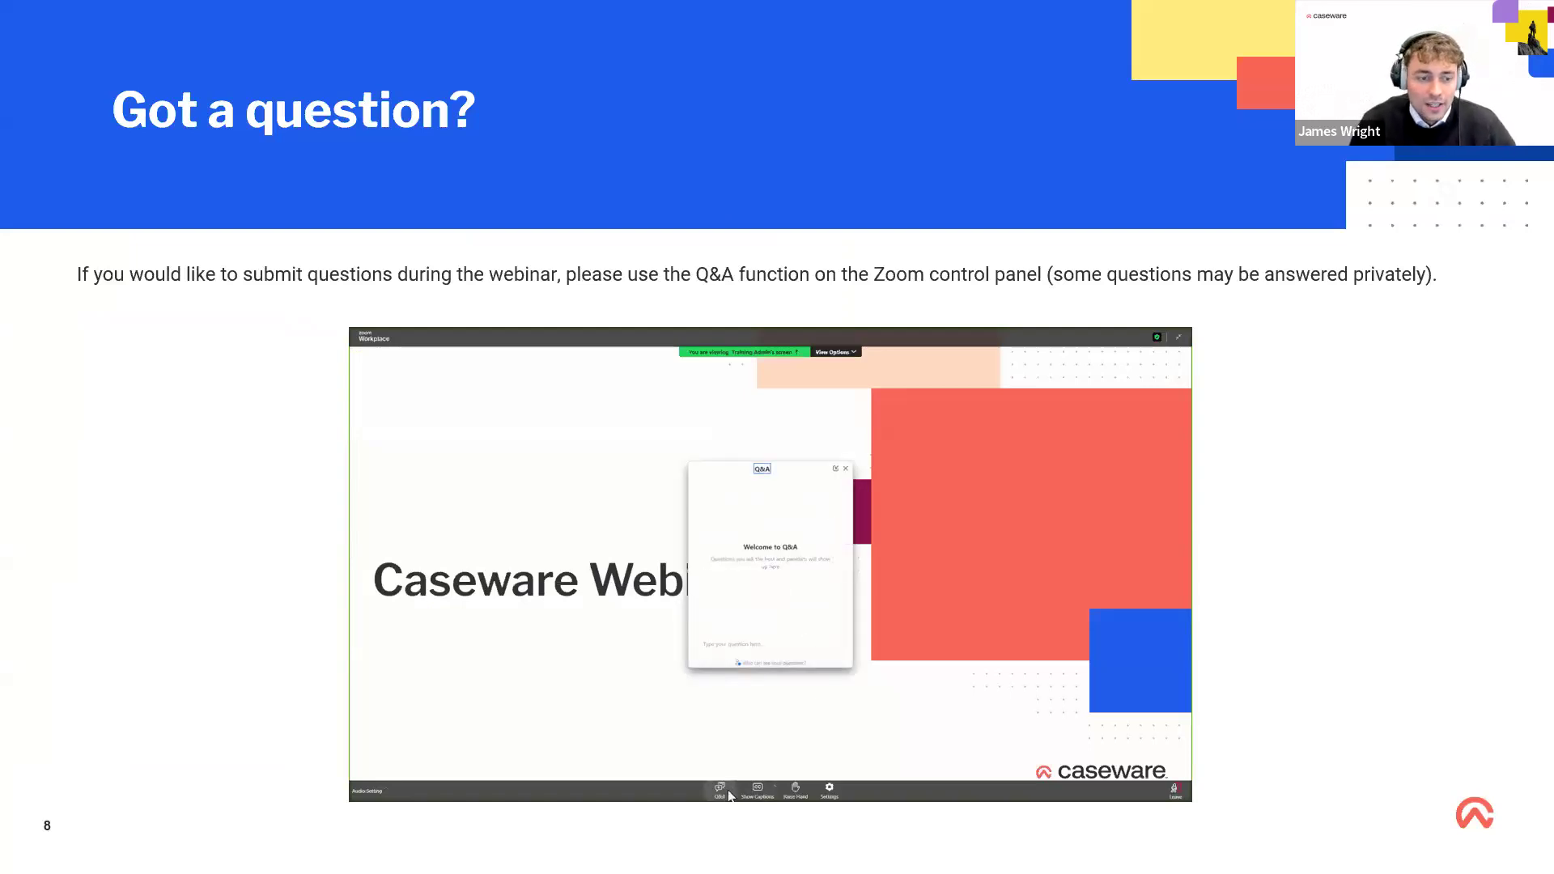
key("Right")
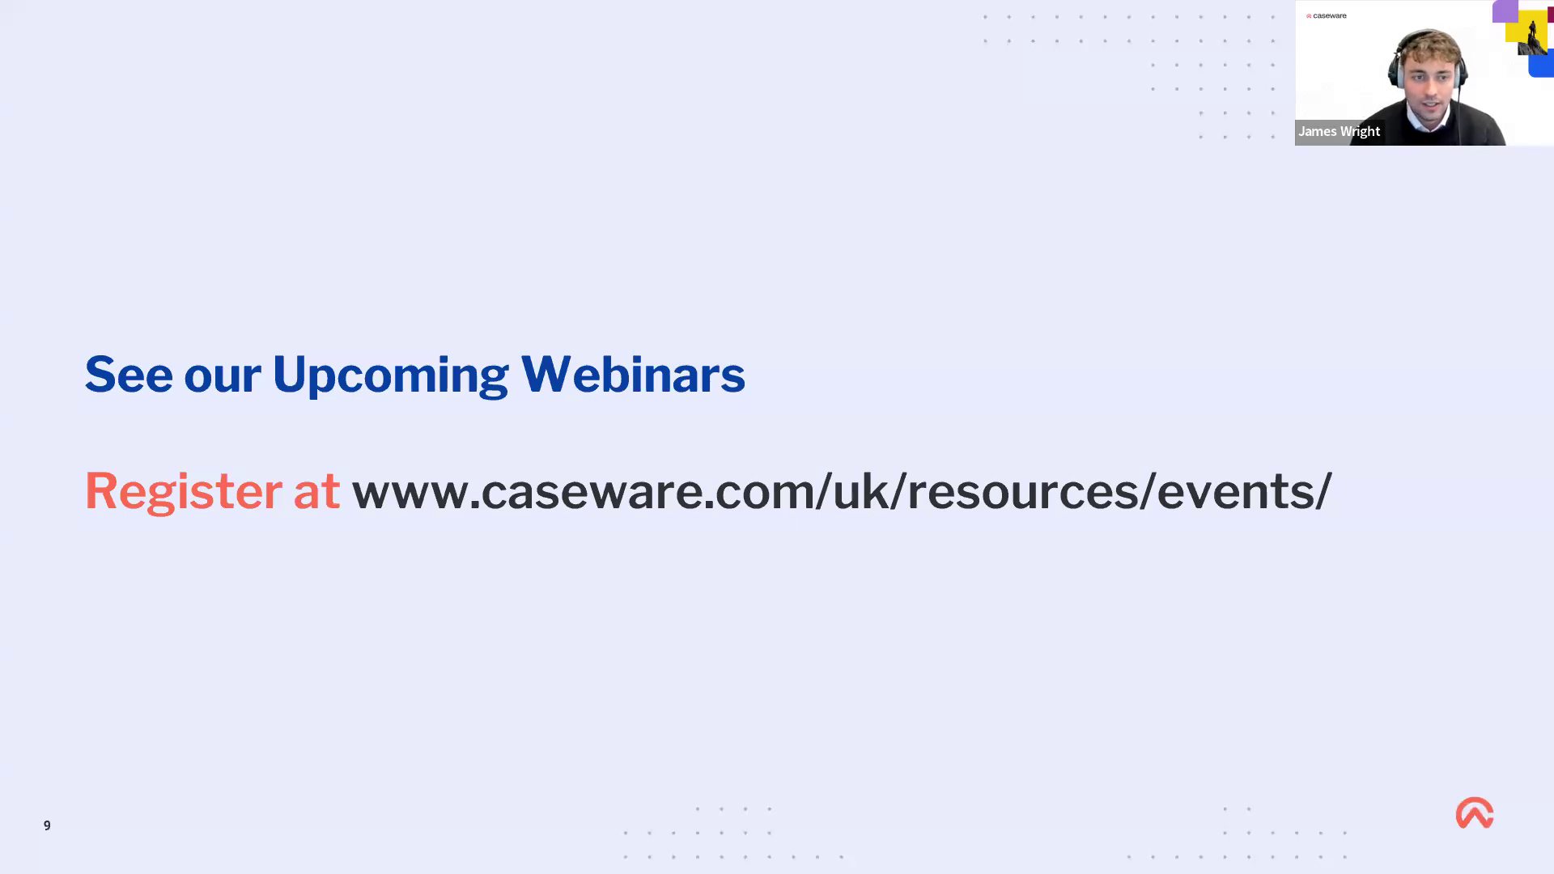
key("Right")
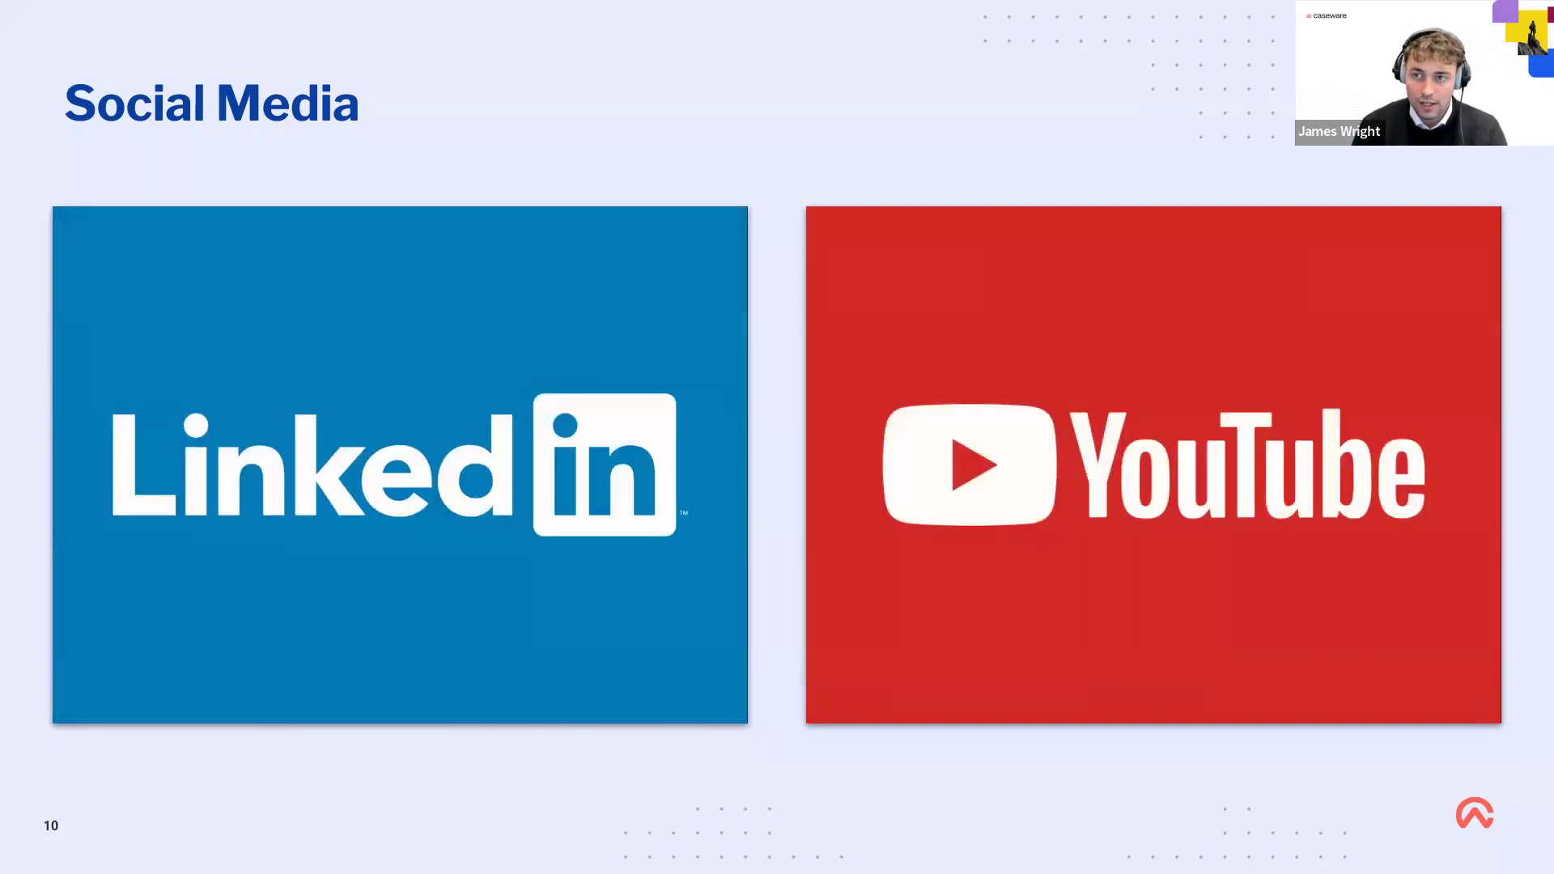
key("Right")
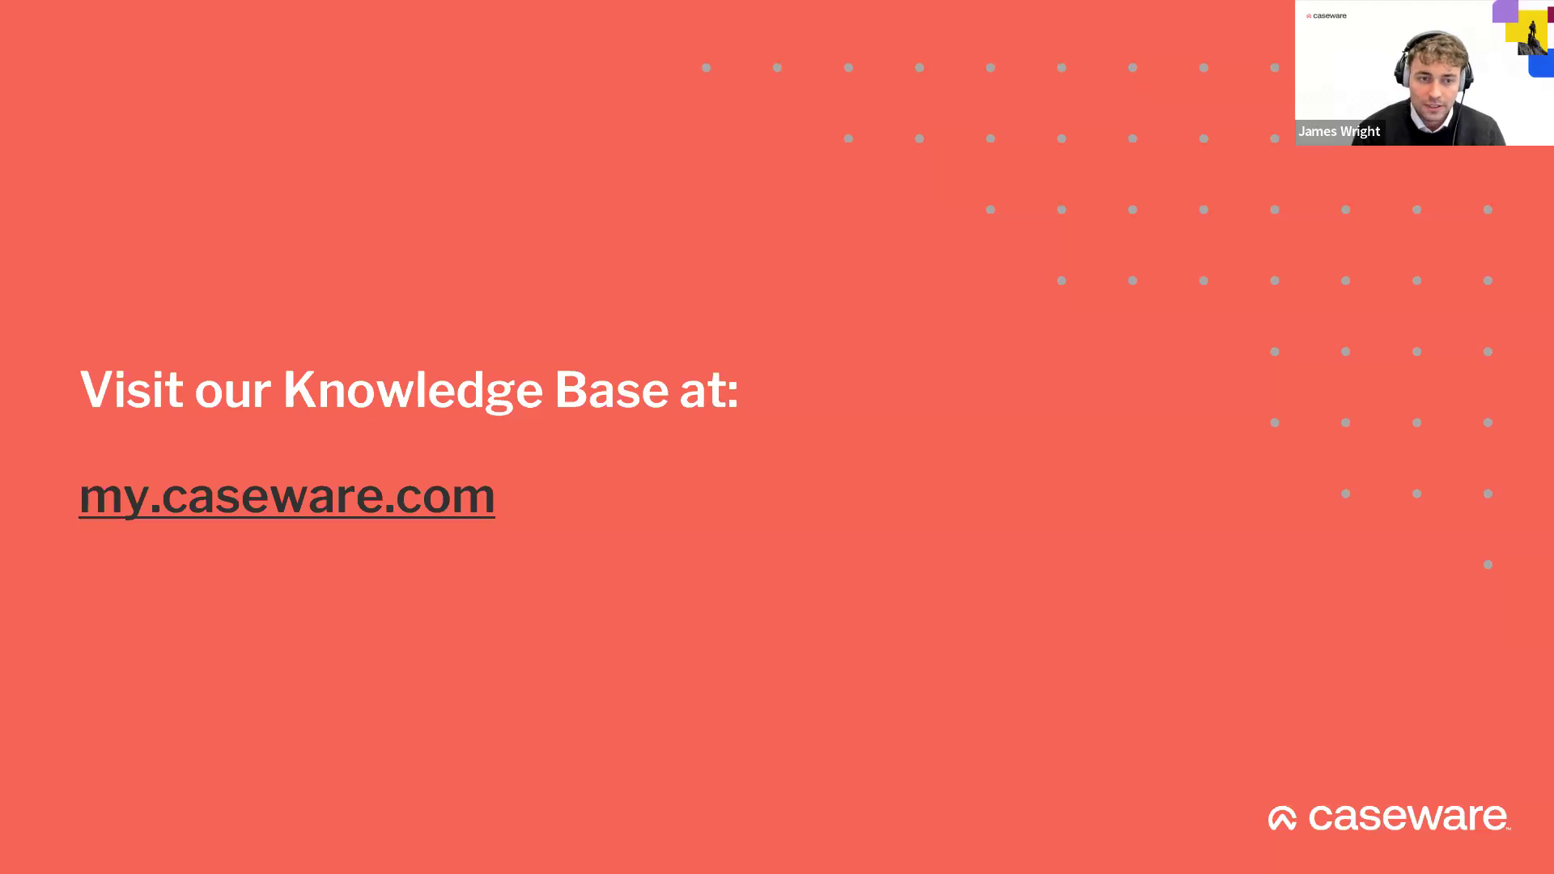